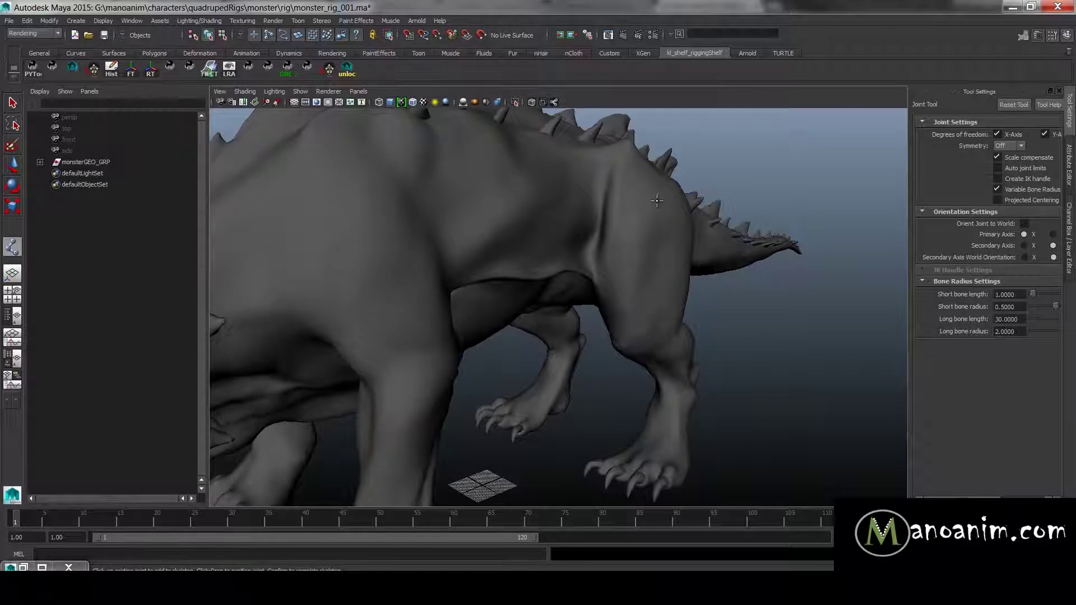
# - In the side view, draw a five-joint chain through the hind leg from hip to knee, ankle, ball and toe tip
pyautogui.keyDown('alt'); pyautogui.moveTo(667, 212); pyautogui.dragTo(636, 228); pyautogui.keyUp('alt')
pyautogui.press('space')
pyautogui.press('space')
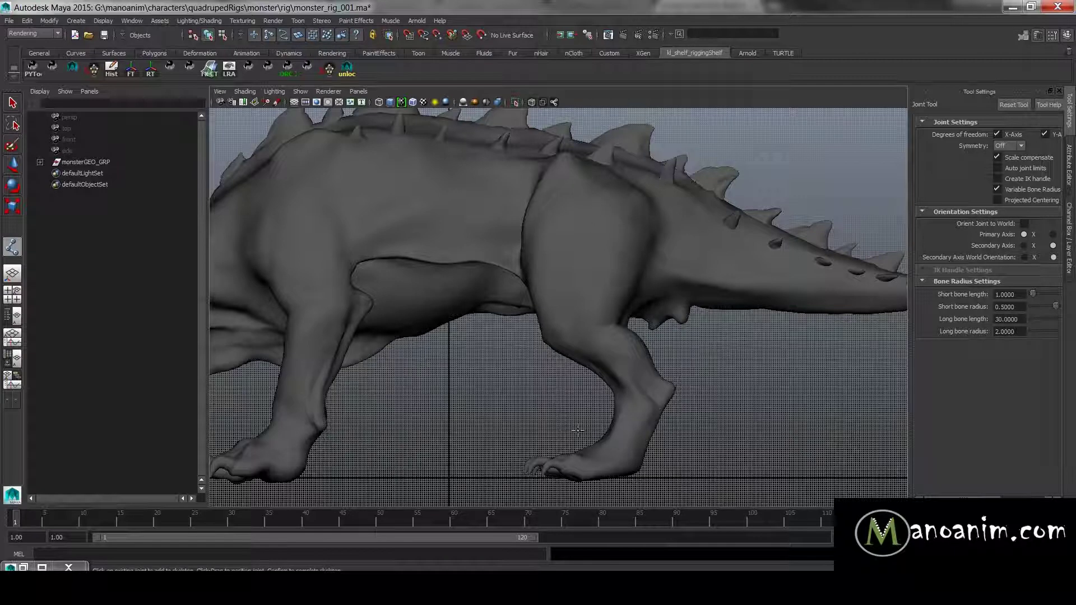
pyautogui.scroll(-2, 661, 235)
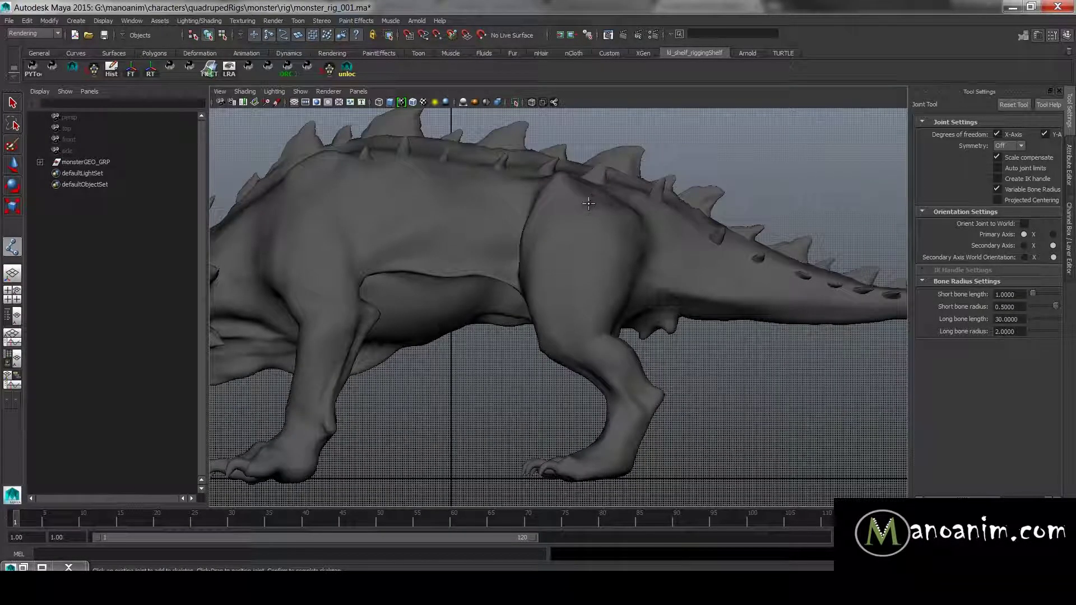
pyautogui.click(589, 203)
pyautogui.click(563, 336)
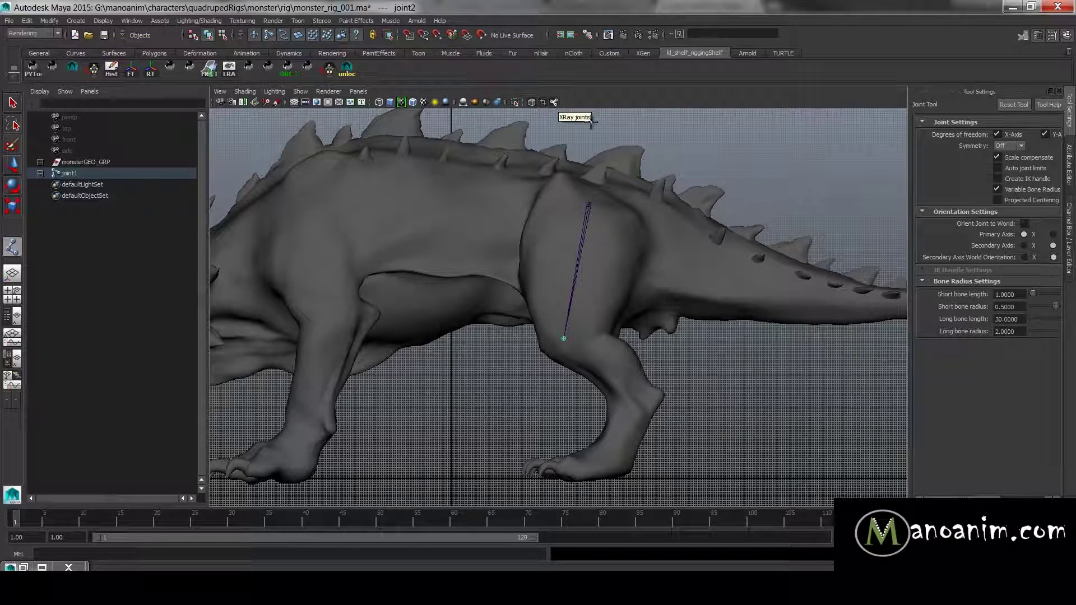
pyautogui.click(630, 392)
pyautogui.hotkey('ctrl', 'z')
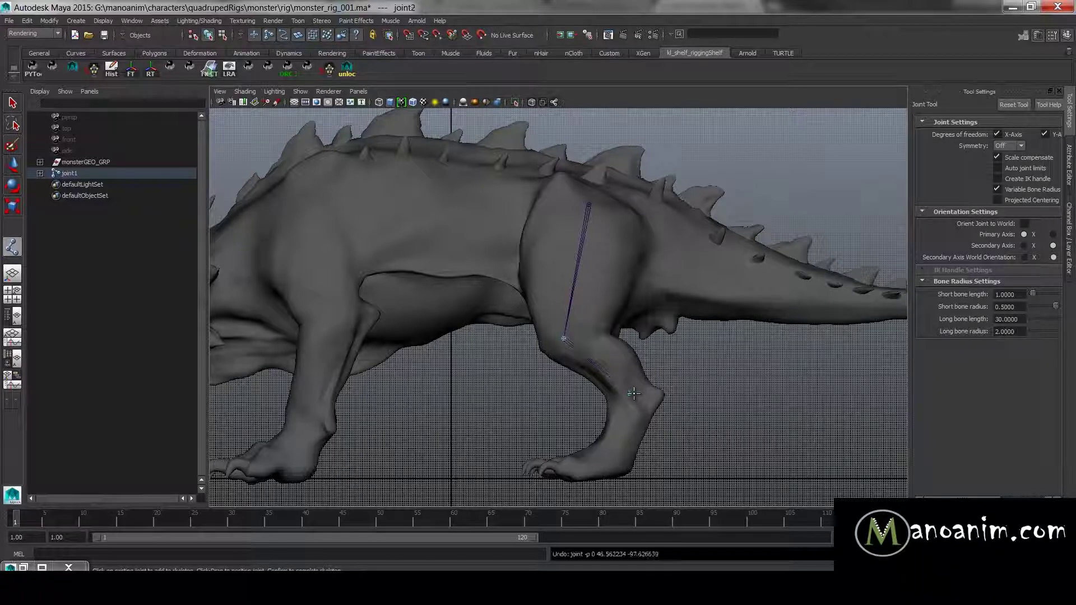
pyautogui.click(633, 396)
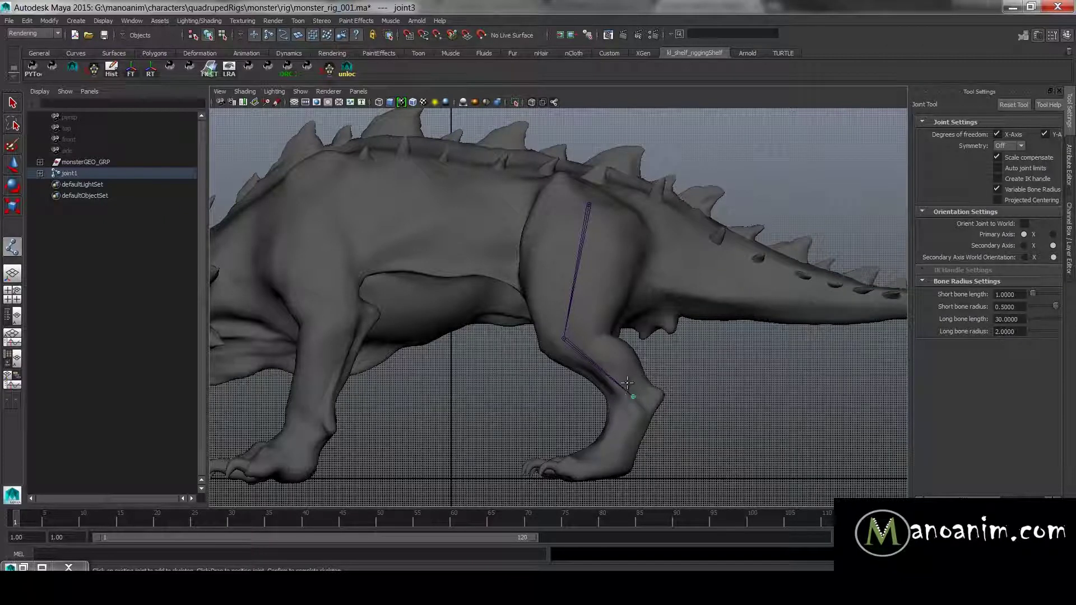
pyautogui.click(614, 450)
pyautogui.click(525, 477)
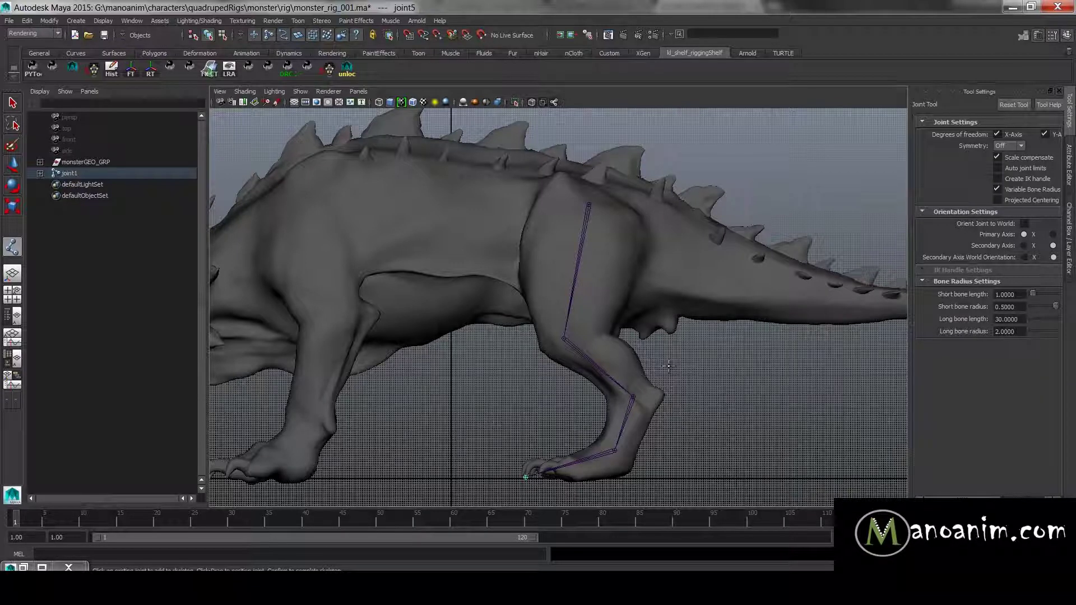
# - Reposition the knee and ankle joints slightly backward inside the hind leg without moving their child joints
pyautogui.keyDown('alt'); pyautogui.moveTo(738, 441); pyautogui.dragTo(725, 384, button='middle'); pyautogui.keyUp('alt')
pyautogui.keyDown('alt'); pyautogui.moveTo(725, 385); pyautogui.dragTo(792, 402, button='right'); pyautogui.keyUp('alt')
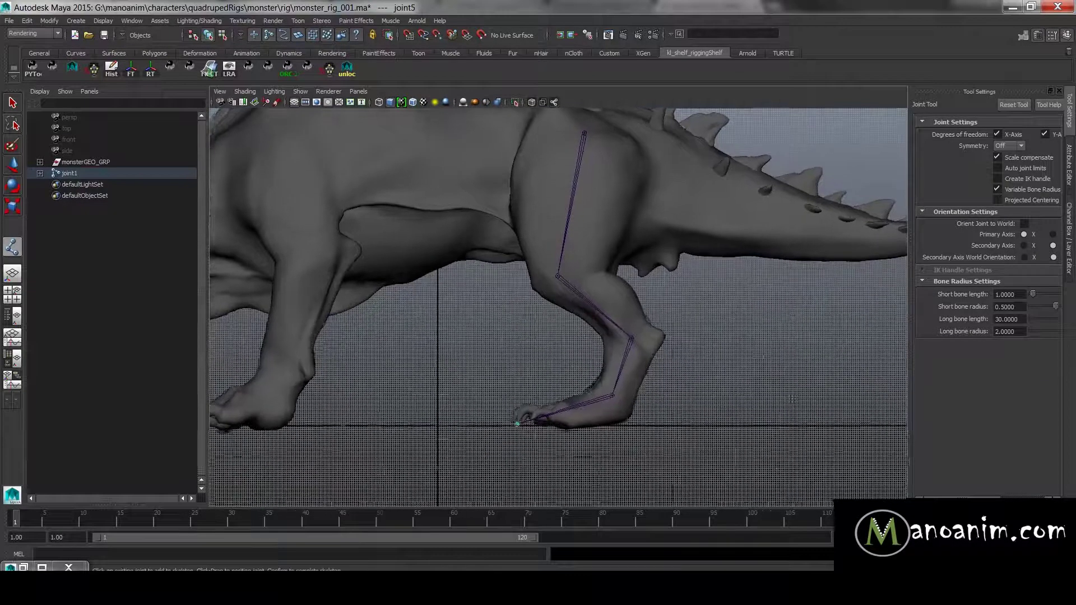
pyautogui.press('w')
pyautogui.click(557, 275)
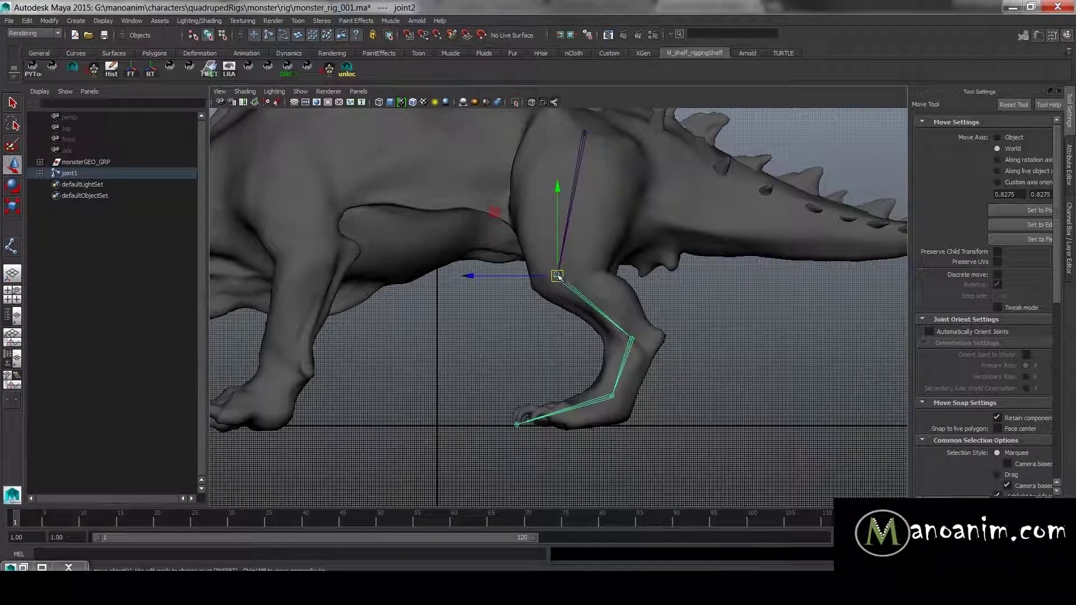
pyautogui.press('Insert')
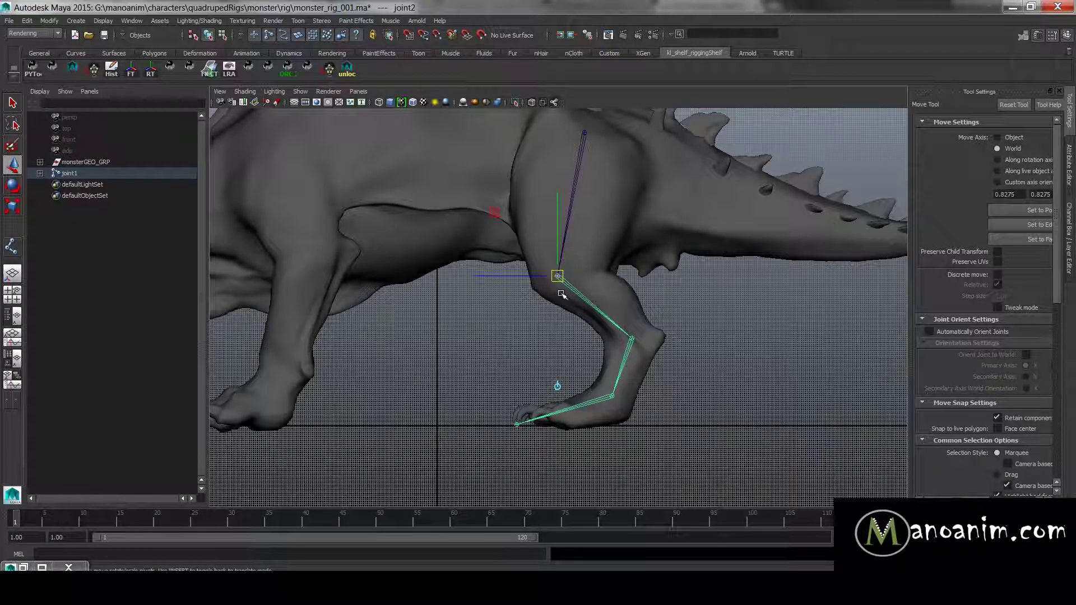
pyautogui.moveTo(558, 276)
pyautogui.mouseDown()
pyautogui.moveTo(577, 270)
pyautogui.moveTo(558, 278)
pyautogui.mouseUp()
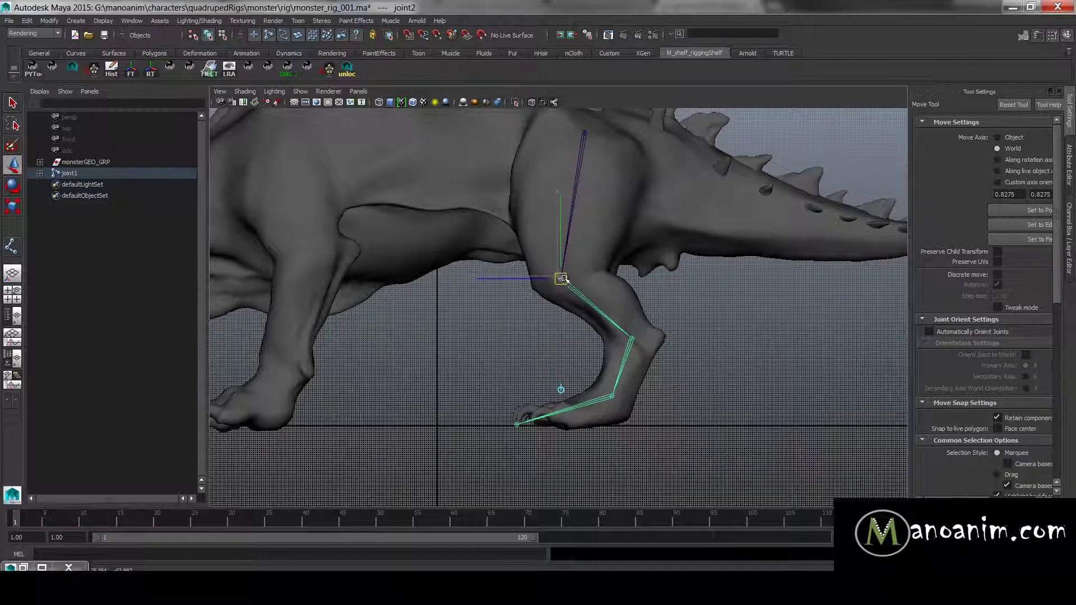
pyautogui.click(631, 339)
pyautogui.moveTo(635, 340); pyautogui.dragTo(639, 339)
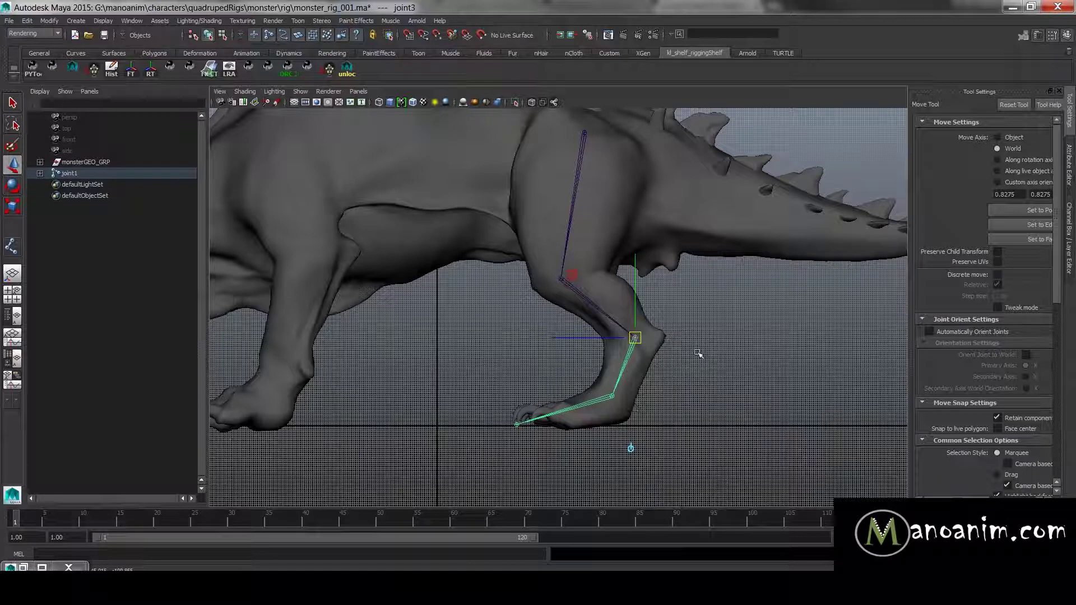
# - Fine-tune the positions of the ball and ankle joints inside the lower hind leg, leaving their child joints in place
pyautogui.keyDown('alt'); pyautogui.moveTo(691, 407); pyautogui.dragTo(685, 374, button='middle'); pyautogui.keyUp('alt')
pyautogui.scroll(1, 684, 374)
pyautogui.click(602, 368)
pyautogui.moveTo(608, 368); pyautogui.dragTo(604, 372)
pyautogui.click(634, 303)
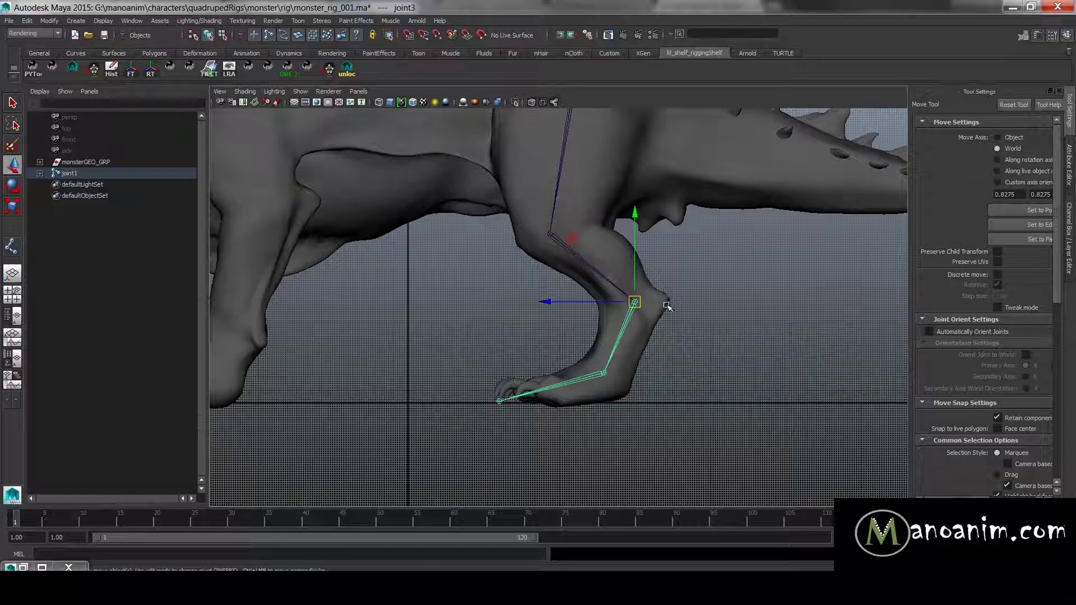
pyautogui.press('Insert')
pyautogui.moveTo(637, 304); pyautogui.dragTo(635, 304)
pyautogui.press('Insert')
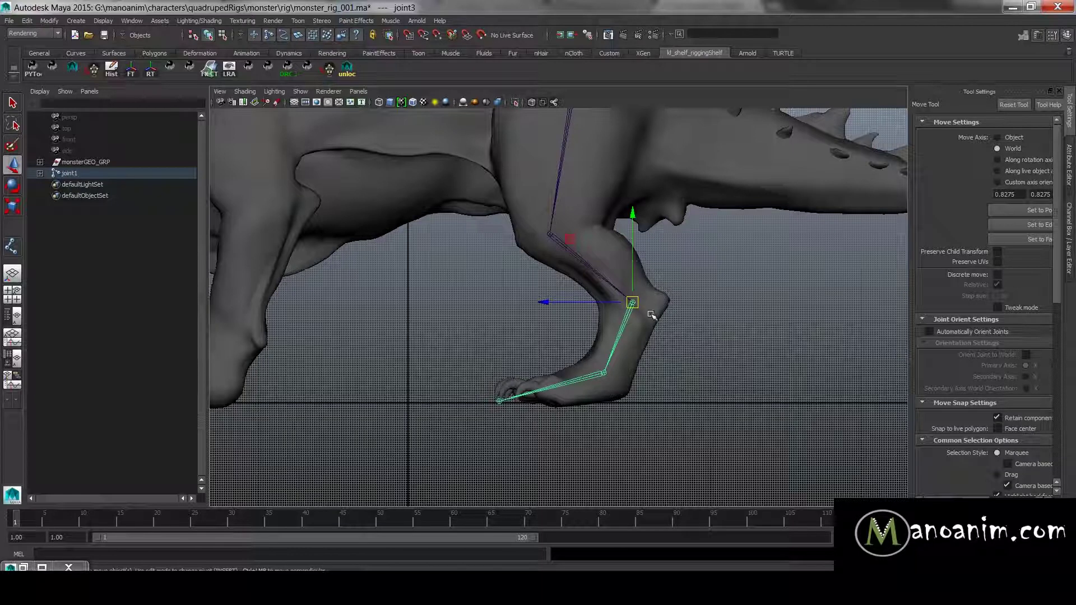
# - Expand the joint hierarchy and rename the root hip joint as l_legHindAJA_JNT
pyautogui.keyDown('alt'); pyautogui.moveTo(775, 269); pyautogui.dragTo(633, 277); pyautogui.keyUp('alt')
pyautogui.keyDown('alt'); pyautogui.moveTo(632, 275); pyautogui.dragTo(637, 297, button='middle'); pyautogui.keyUp('alt')
pyautogui.click(731, 294)
pyautogui.keyDown('shift'); pyautogui.click(40, 173); pyautogui.keyUp('shift')
pyautogui.doubleClick(93, 174)
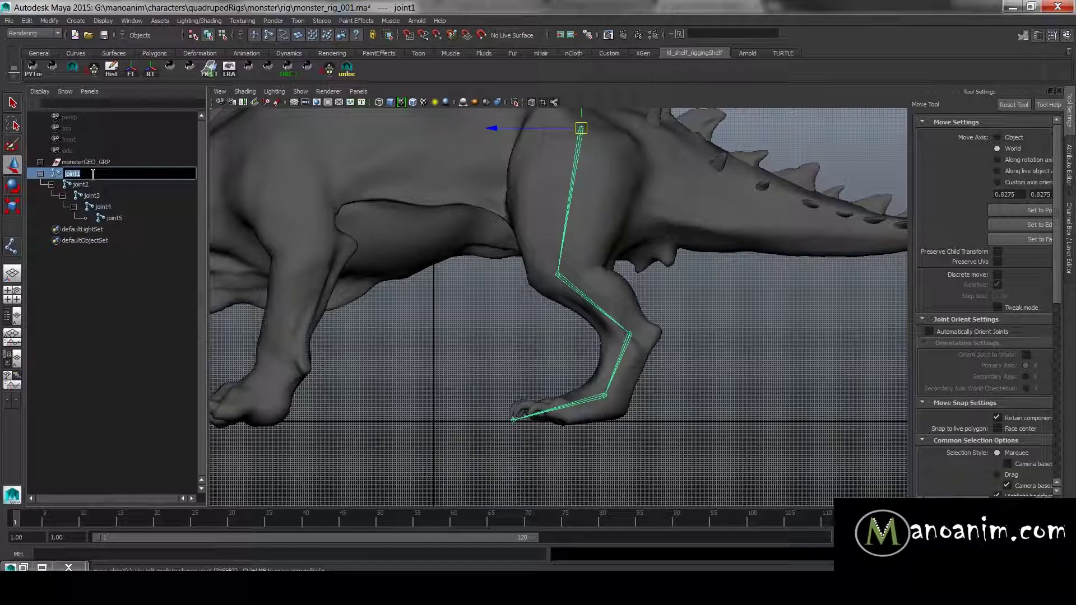
pyautogui.write('l_hind')
pyautogui.press('BackSpace')
pyautogui.press('BackSpace')
pyautogui.press('BackSpace')
pyautogui.write('legHind')
pyautogui.write('A_')
pyautogui.hotkey('ctrl', 'a')
pyautogui.moveTo(89, 174); pyautogui.dragTo(97, 175)
# - Copy the root joint's name and rename the second joint as l_legHindAJB_JNT
pyautogui.doubleClick(120, 173)
pyautogui.hotkey('ctrl', 'c')
pyautogui.doubleClick(112, 187)
pyautogui.hotkey('ctrl', 'v')
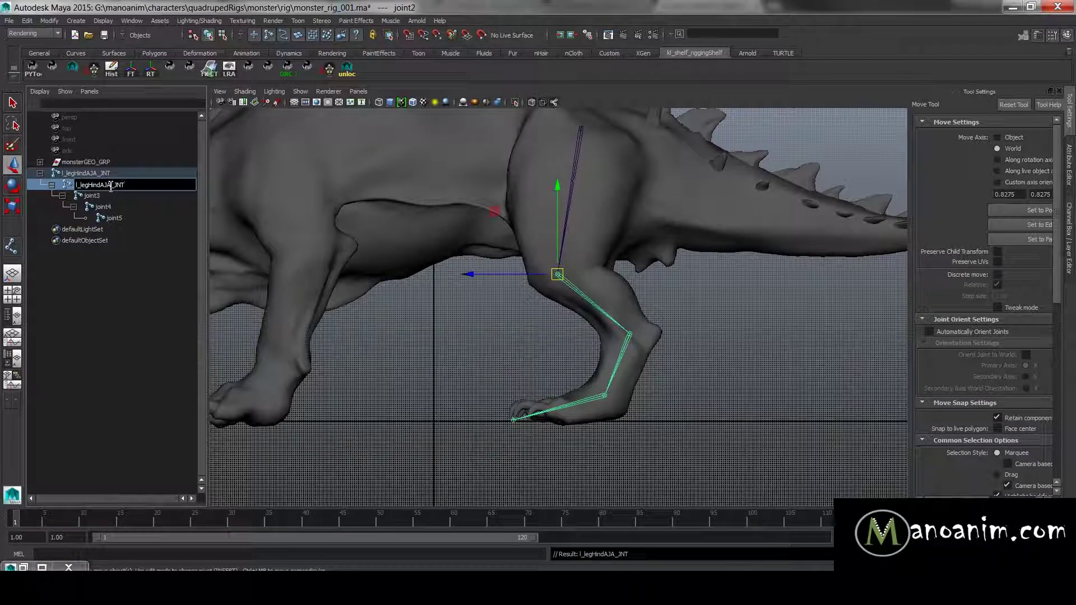
pyautogui.click(113, 185)
pyautogui.press('BackSpace')
pyautogui.write('B')
pyautogui.press('Return')
# - Rename the third joint in the leg chain as l_legHindAJC_JNT
pyautogui.doubleClick(124, 196)
pyautogui.hotkey('ctrl', 'v')
pyautogui.click(124, 195)
pyautogui.press('BackSpace')
pyautogui.write('C')
pyautogui.press('Return')
# - Rename the fourth joint in the leg chain as l_legHindAJD_JNT
pyautogui.doubleClick(122, 207)
pyautogui.hotkey('ctrl', 'v')
pyautogui.click(136, 207)
pyautogui.press('BackSpace')
pyautogui.write('D')
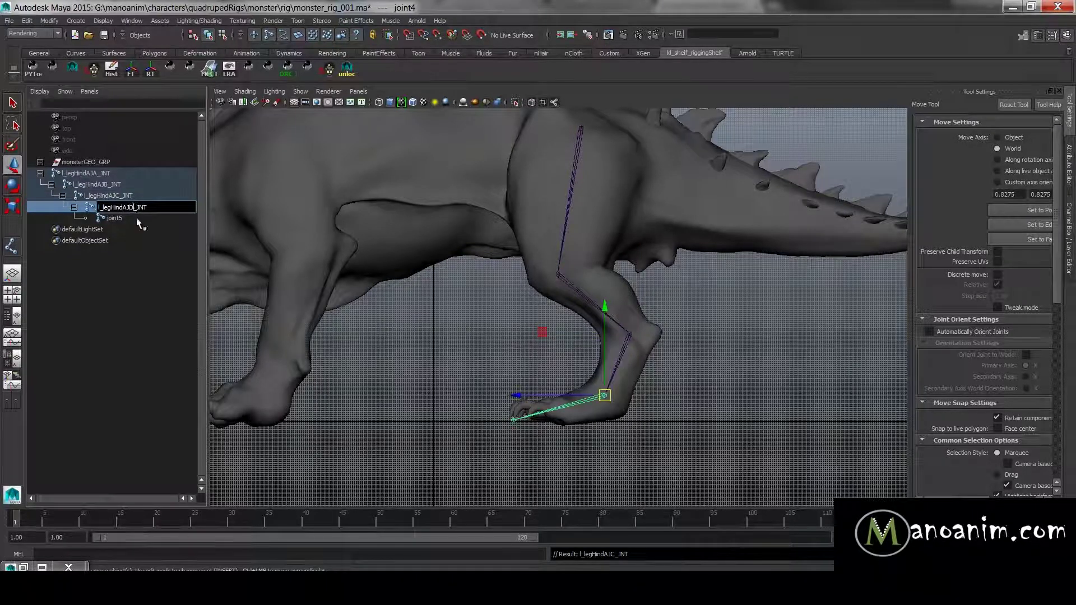
pyautogui.press('Return')
# - Rename the last joint as l_legHindAJEnd_JNT and select the root joint of the chain
pyautogui.doubleClick(139, 219)
pyautogui.hotkey('ctrl', 'v')
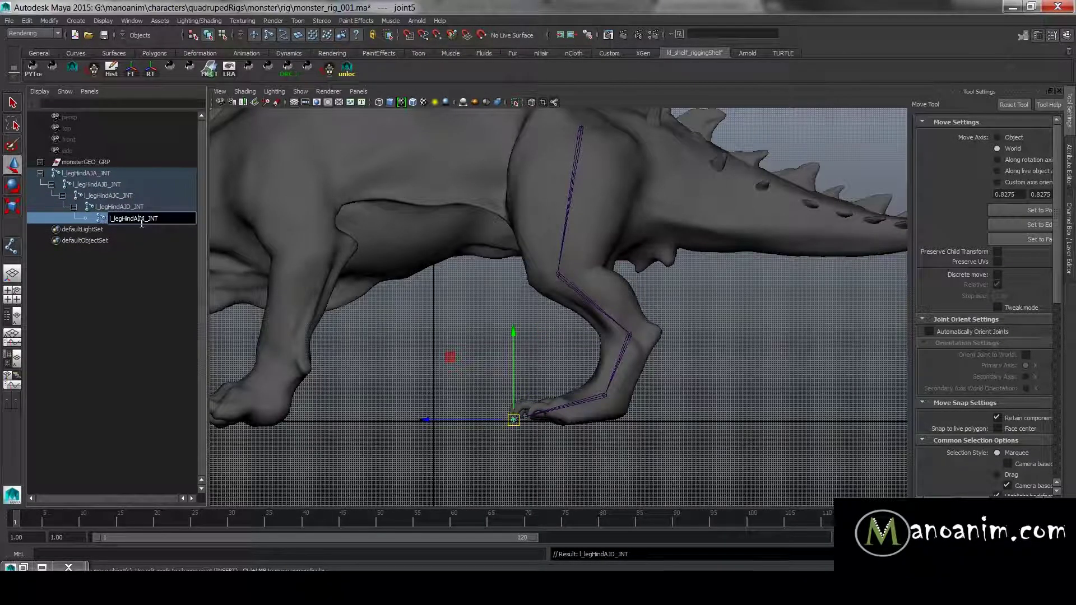
pyautogui.press('Right')
pyautogui.press('Return')
pyautogui.click(115, 174)
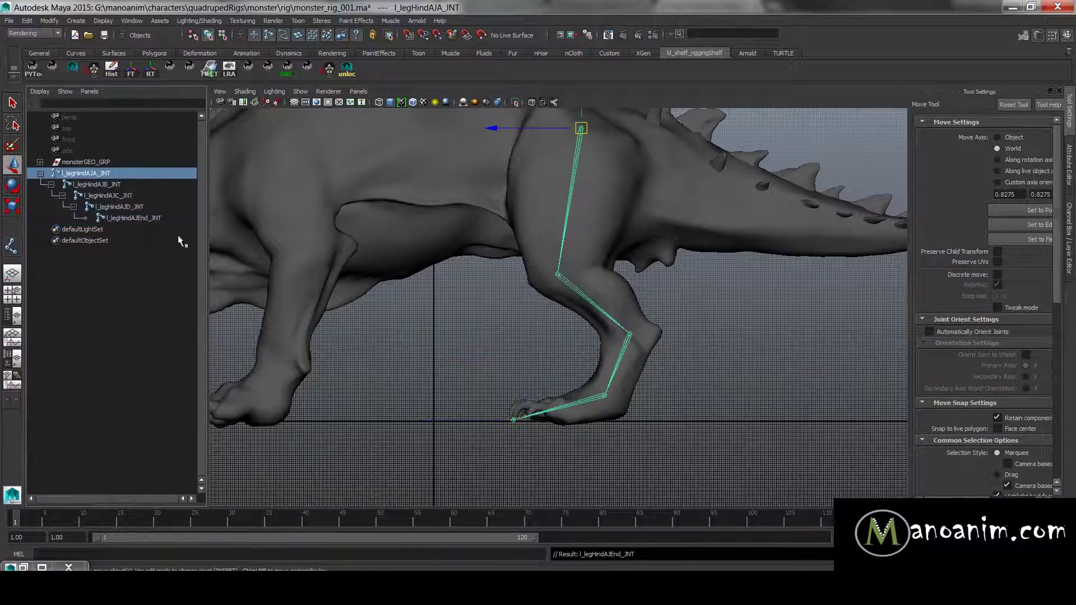
# - Deselect the chain and compare its placement against the hind leg in the perspective and side views
pyautogui.click(464, 316)
pyautogui.scroll(3, 723, 370)
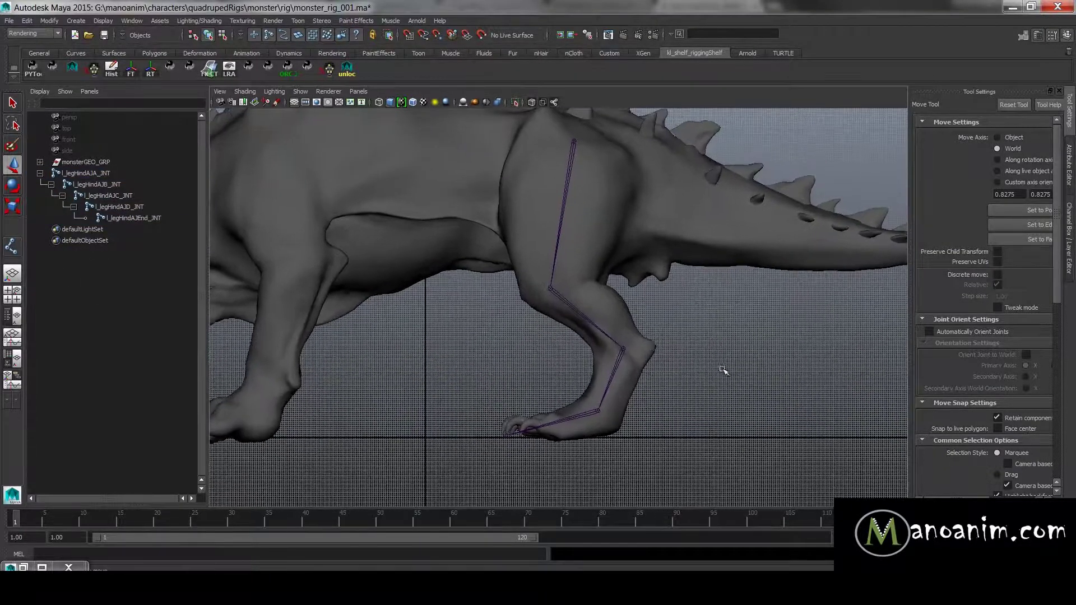
pyautogui.press('space')
pyautogui.keyDown('alt'); pyautogui.moveTo(629, 240); pyautogui.dragTo(678, 282); pyautogui.keyUp('alt')
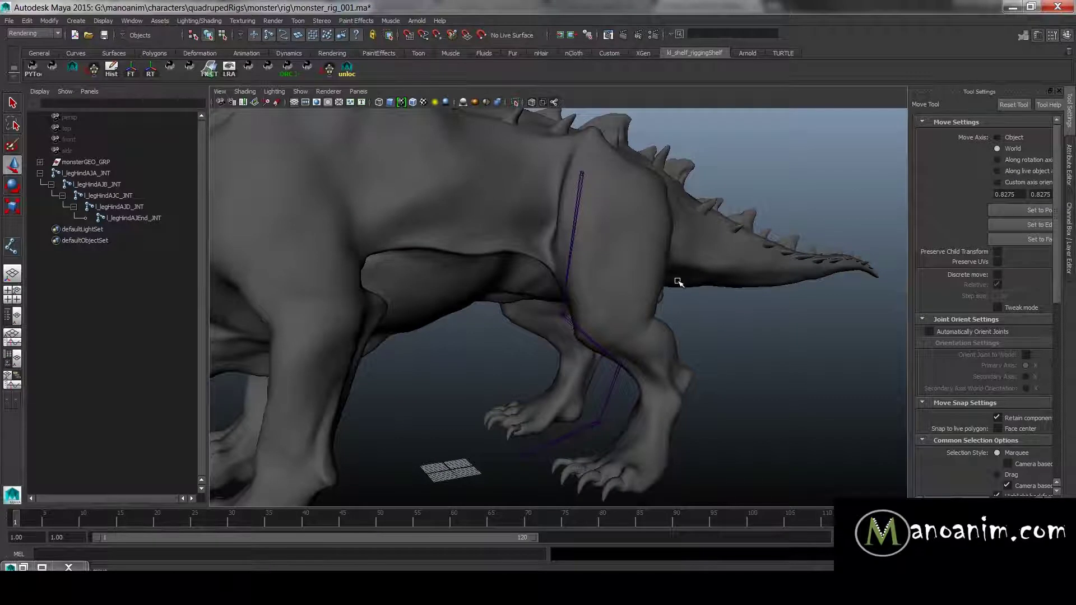
pyautogui.press('space')
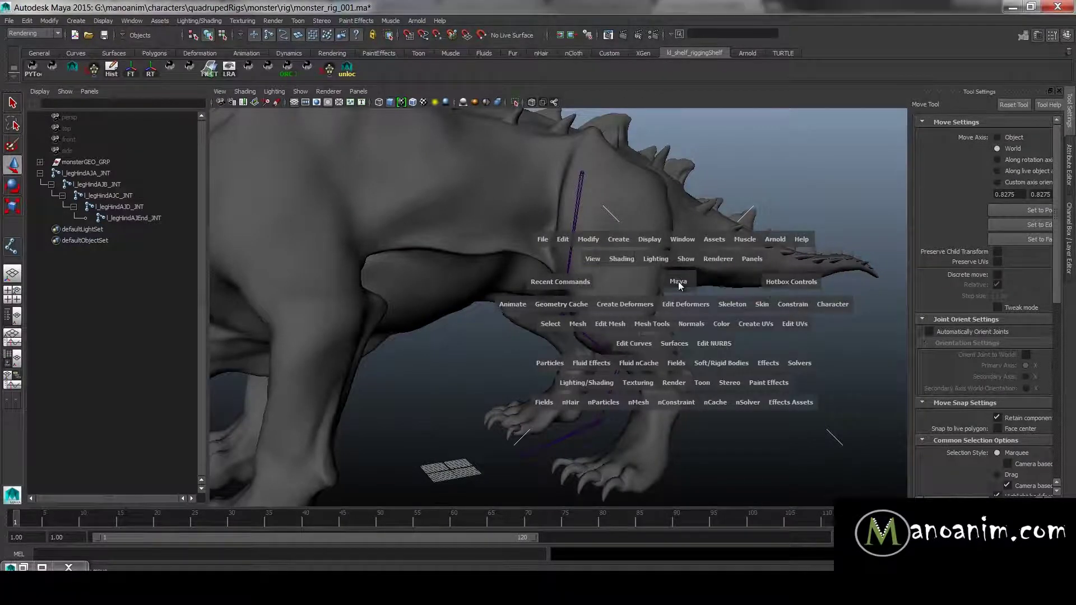
pyautogui.click(678, 285)
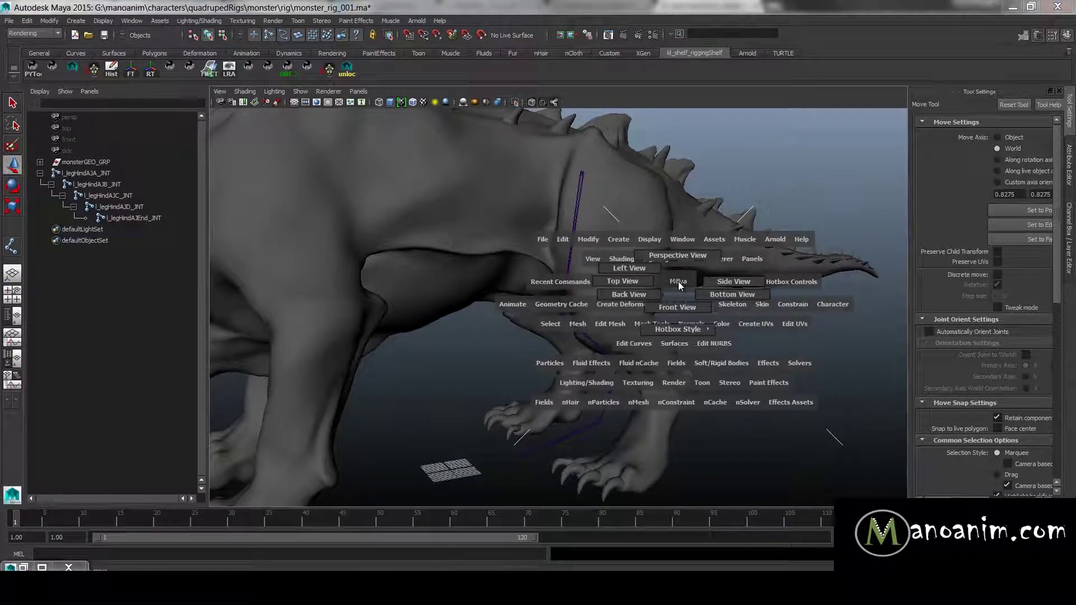
pyautogui.moveTo(679, 285); pyautogui.dragTo(679, 241)
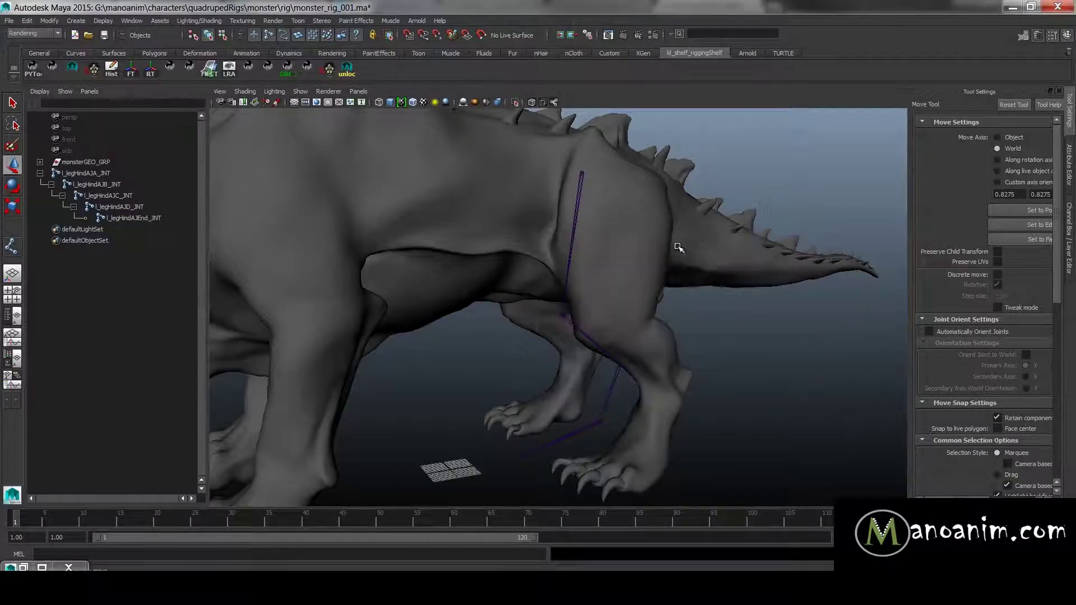
pyautogui.press('space')
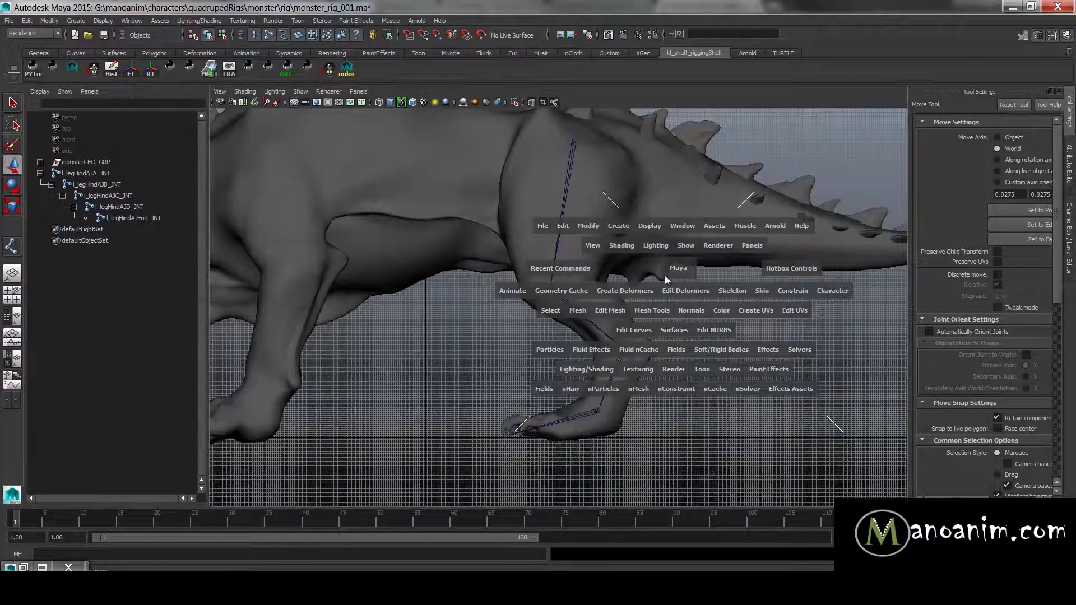
pyautogui.moveTo(678, 272); pyautogui.dragTo(678, 252)
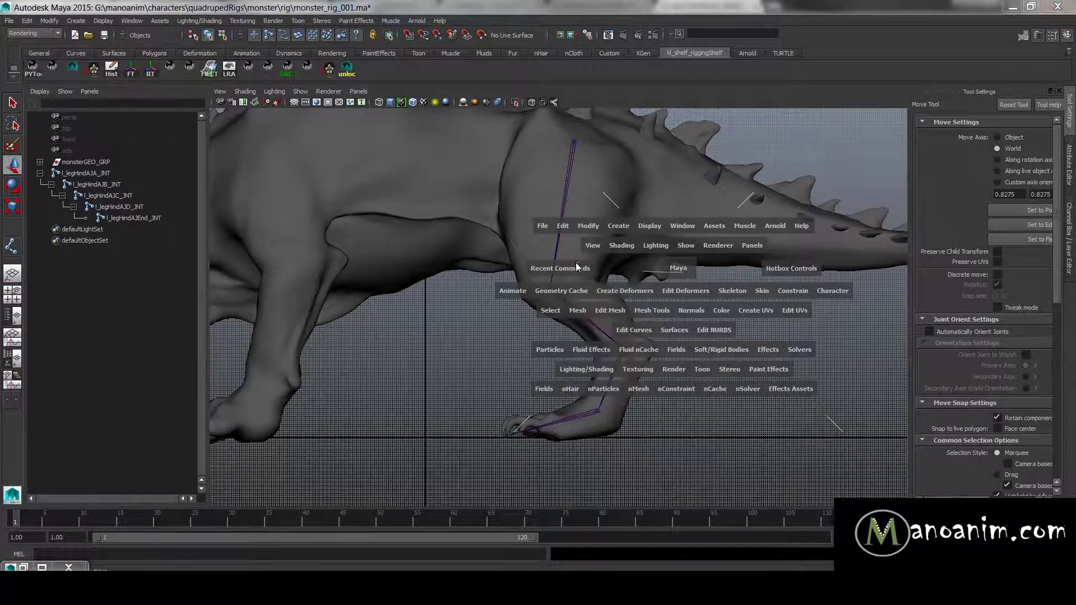
# - Try to examine the model and leg joints from the top view, checking the side view for comparison
pyautogui.press('space')
pyautogui.press('space')
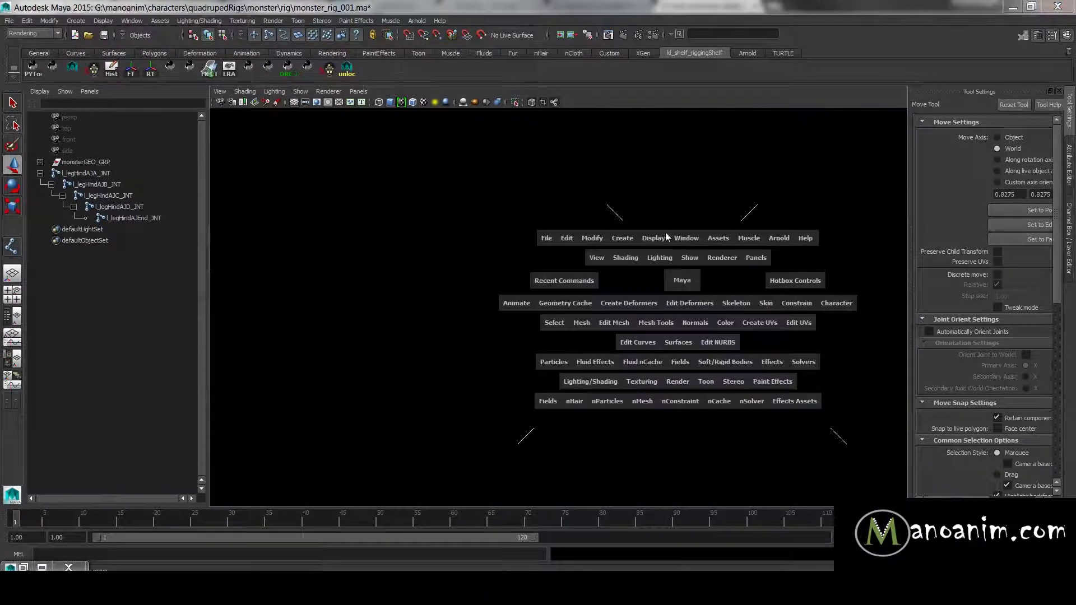
pyautogui.press('space')
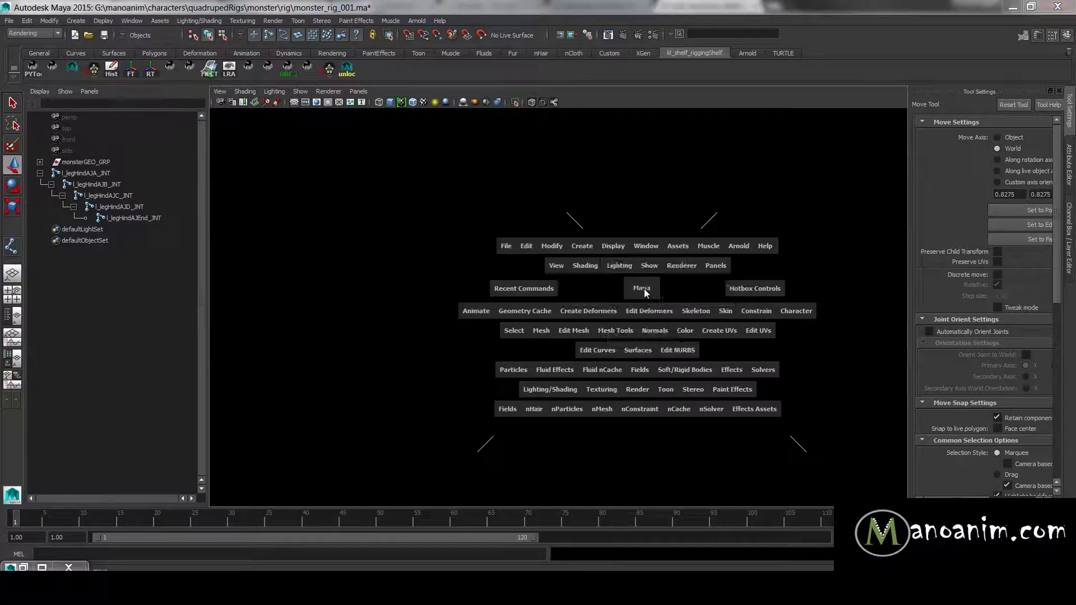
pyautogui.moveTo(626, 286); pyautogui.dragTo(655, 305)
pyautogui.scroll(-2, 545, 307)
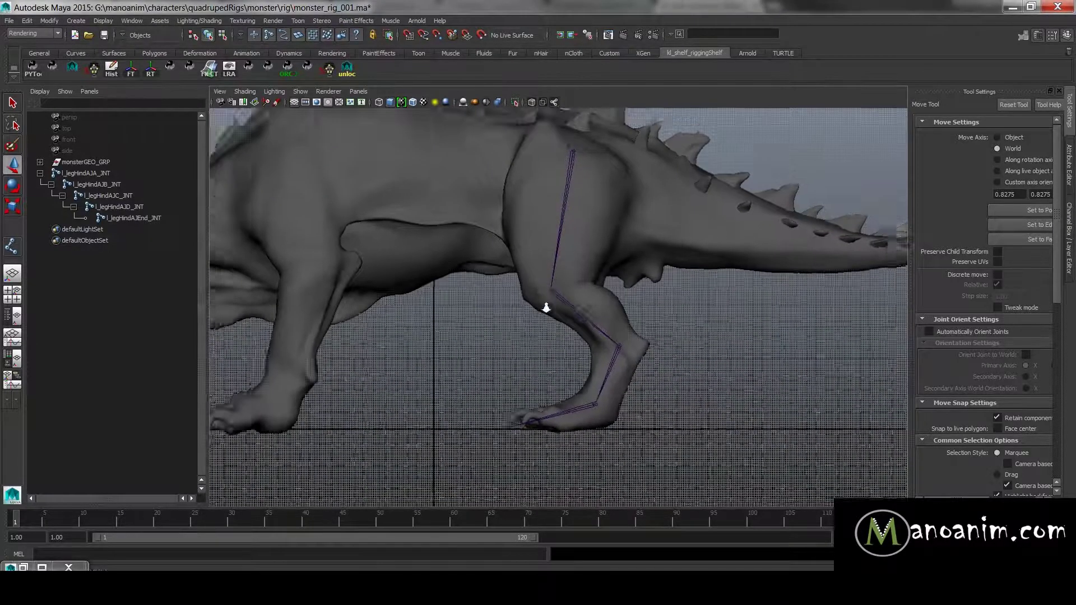
pyautogui.press('space')
pyautogui.moveTo(578, 309); pyautogui.dragTo(512, 309)
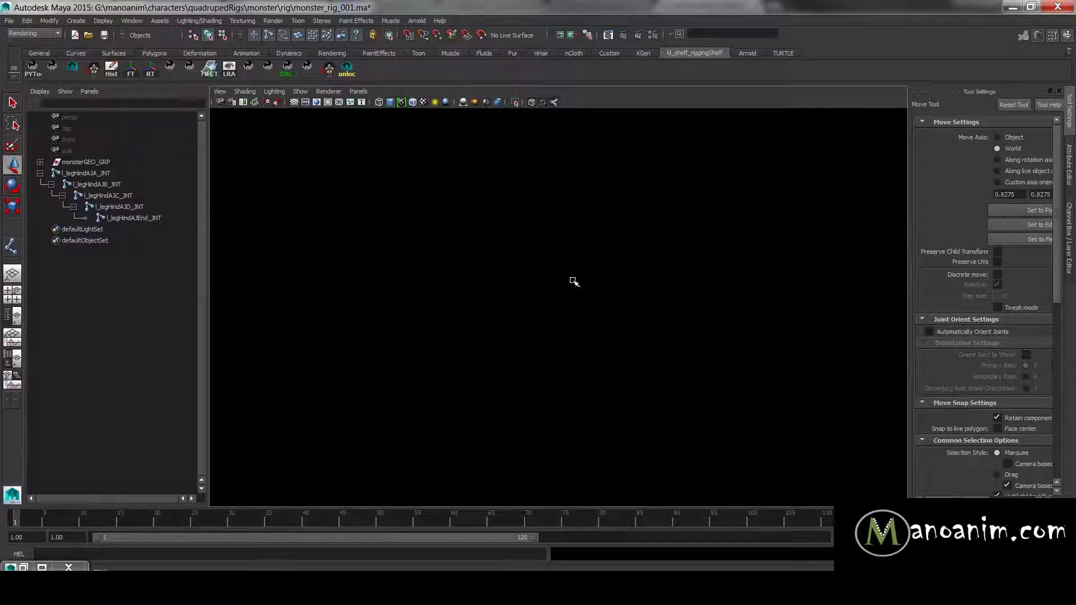
pyautogui.press('space')
pyautogui.moveTo(572, 280)
pyautogui.mouseDown()
pyautogui.moveTo(513, 289)
pyautogui.moveTo(566, 282)
pyautogui.mouseUp()
# - Select the top camera and move it up in Y, high above the monster's back, in the perspective view
pyautogui.click(66, 128)
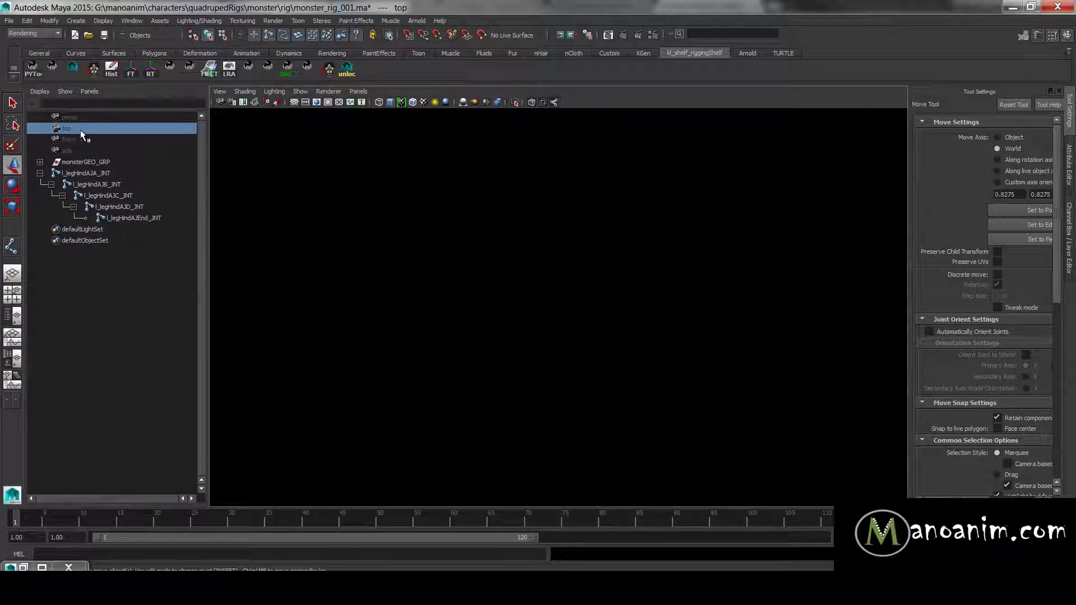
pyautogui.press('space')
pyautogui.moveTo(615, 307); pyautogui.dragTo(617, 250)
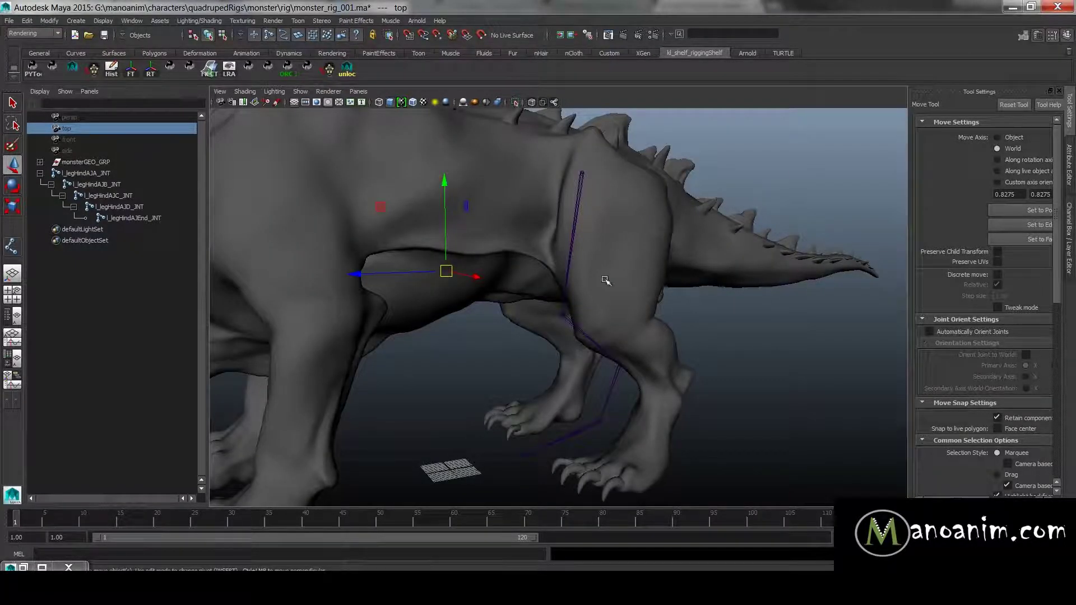
pyautogui.scroll(-5, 775, 280)
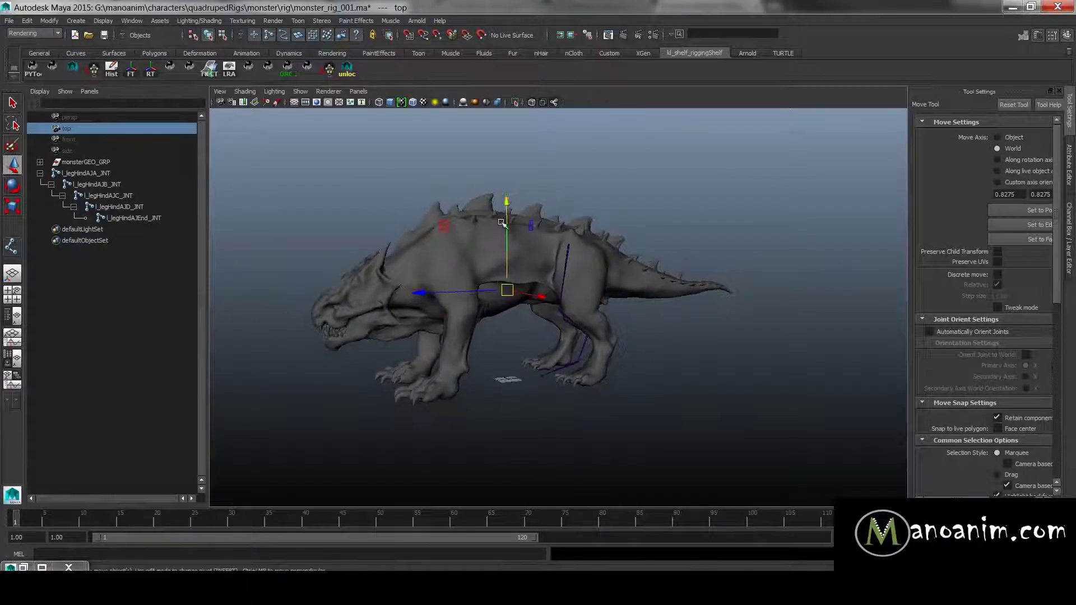
pyautogui.moveTo(507, 200); pyautogui.dragTo(518, 22)
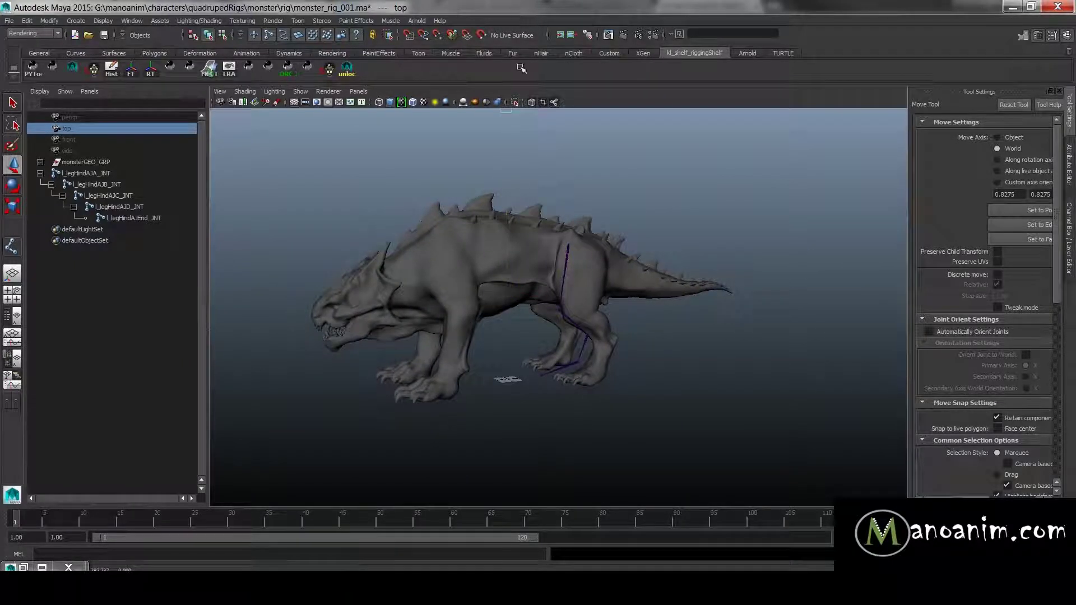
pyautogui.keyDown('alt'); pyautogui.moveTo(562, 190); pyautogui.dragTo(570, 235, button='middle'); pyautogui.keyUp('alt')
# - Inspect the model through the raised top camera, return to the perspective view and deselect the camera
pyautogui.press('space')
pyautogui.moveTo(458, 197); pyautogui.dragTo(402, 198)
pyautogui.keyDown('alt'); pyautogui.moveTo(777, 313); pyautogui.dragTo(305, 300, button='right'); pyautogui.keyUp('alt')
pyautogui.keyDown('alt'); pyautogui.moveTo(673, 336); pyautogui.dragTo(459, 324, button='right'); pyautogui.keyUp('alt')
pyautogui.press('space')
pyautogui.moveTo(525, 331); pyautogui.dragTo(526, 264)
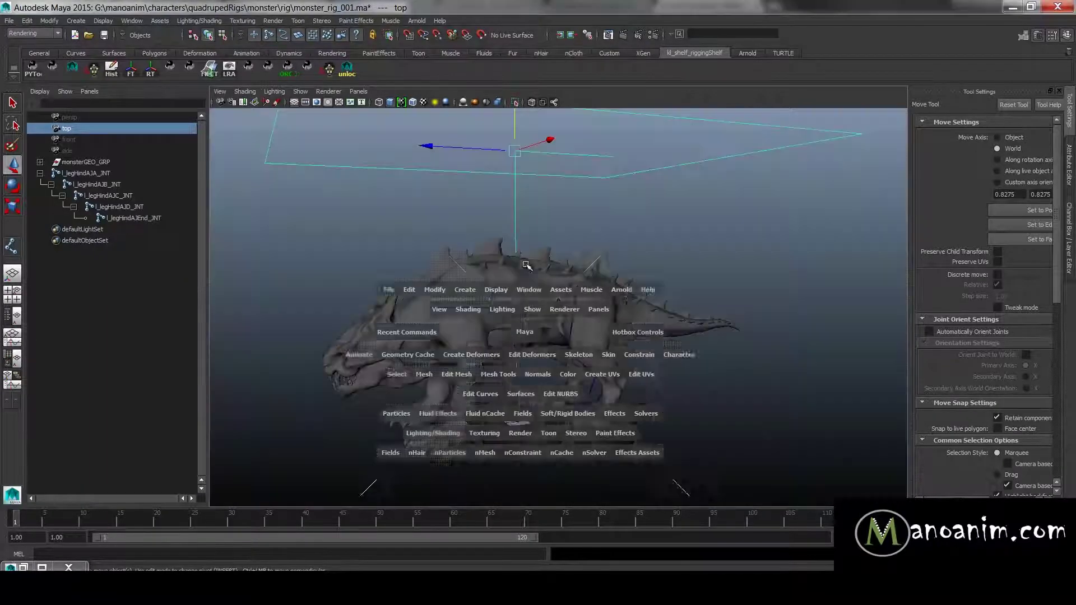
pyautogui.keyDown('alt'); pyautogui.moveTo(492, 295); pyautogui.dragTo(536, 295); pyautogui.keyUp('alt')
pyautogui.keyDown('alt'); pyautogui.moveTo(454, 197); pyautogui.dragTo(442, 201); pyautogui.keyUp('alt')
pyautogui.click(449, 189)
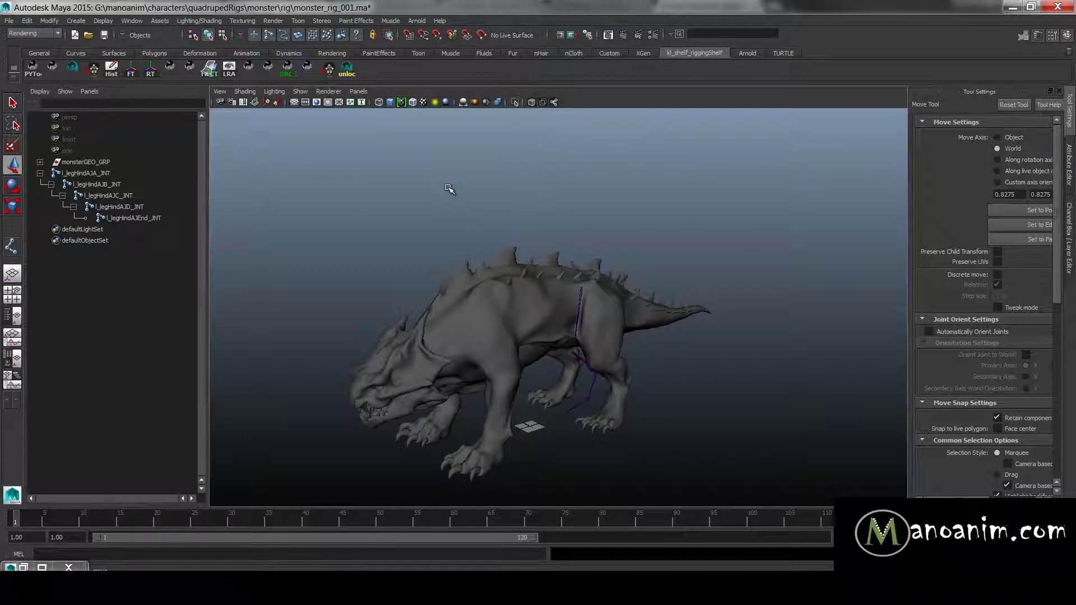
# - Select the hind leg's root joint and move the chain slightly inward along world X to centre it in the leg from behind
pyautogui.scroll(3, 616, 293)
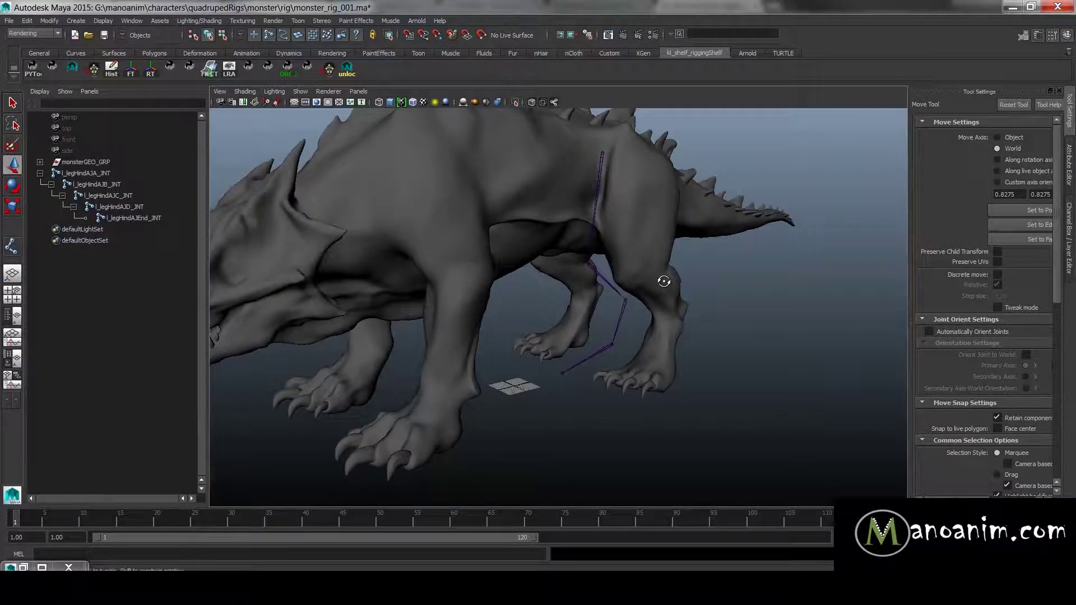
pyautogui.scroll(2, 663, 281)
pyautogui.keyDown('alt'); pyautogui.moveTo(563, 283); pyautogui.dragTo(609, 256); pyautogui.keyUp('alt')
pyautogui.keyDown('alt'); pyautogui.moveTo(533, 344); pyautogui.dragTo(563, 329); pyautogui.keyUp('alt')
pyautogui.moveTo(566, 185); pyautogui.dragTo(648, 185)
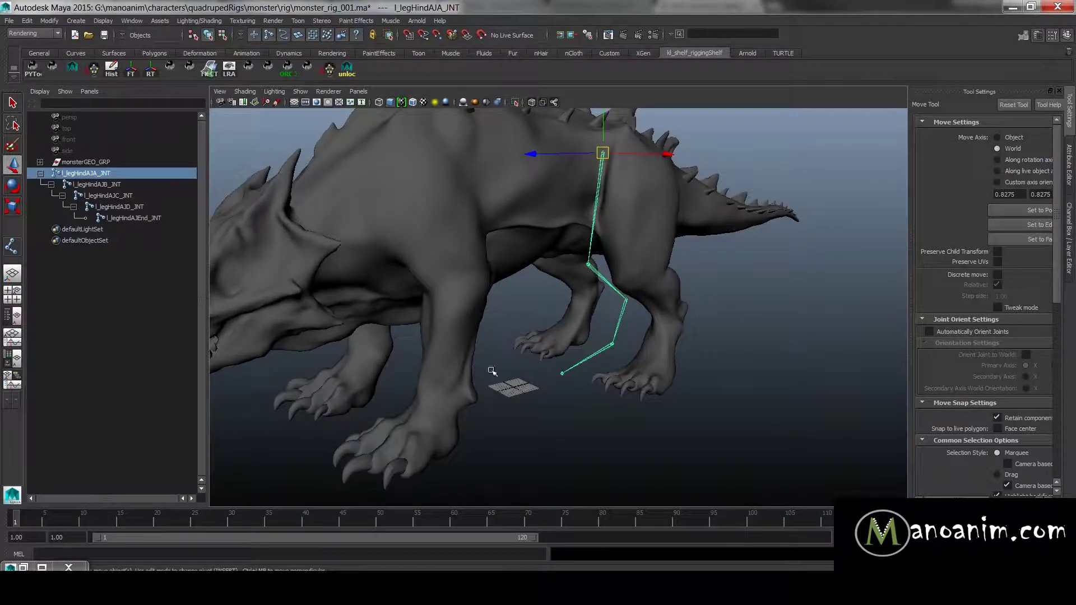
pyautogui.keyDown('alt'); pyautogui.moveTo(642, 241); pyautogui.dragTo(644, 268); pyautogui.keyUp('alt')
pyautogui.moveTo(668, 191); pyautogui.dragTo(540, 203)
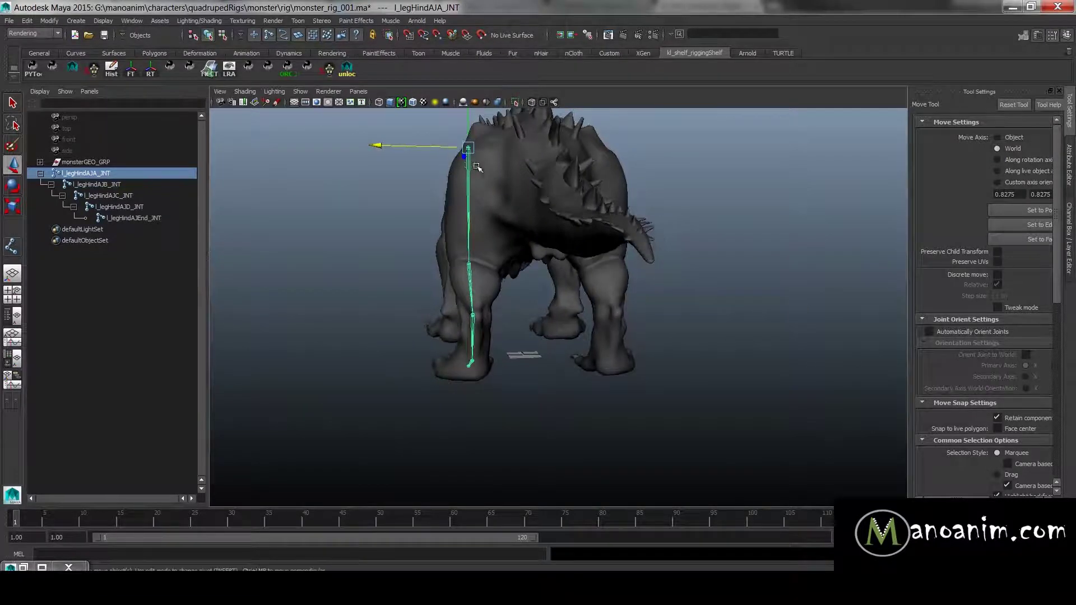
pyautogui.moveTo(376, 146); pyautogui.dragTo(381, 148)
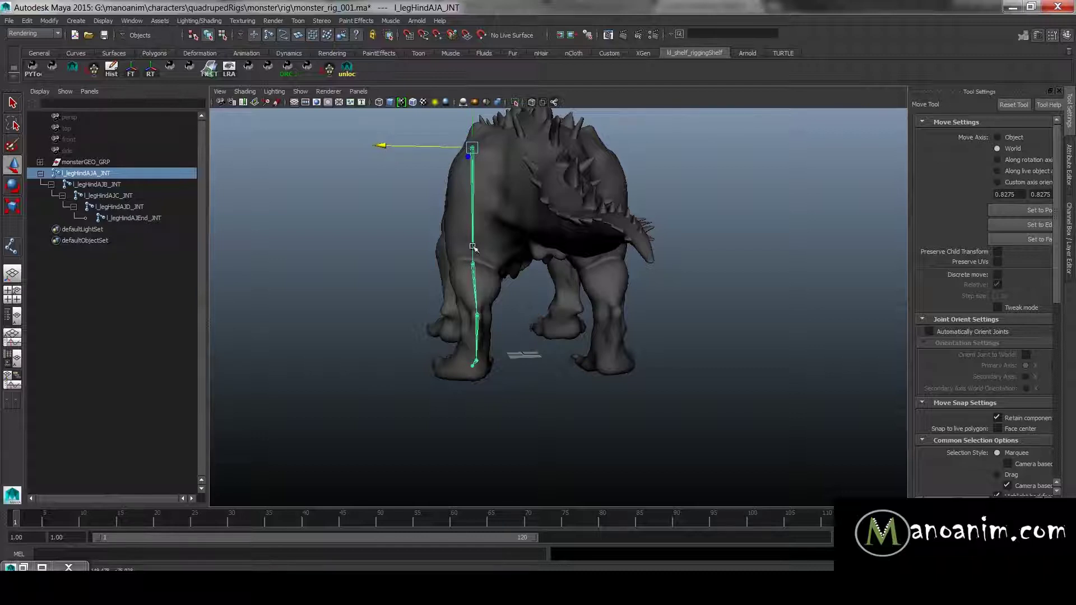
# - Rotate the hind leg chain slightly about its root joint to follow the leg's tilt seen from behind
pyautogui.press('e')
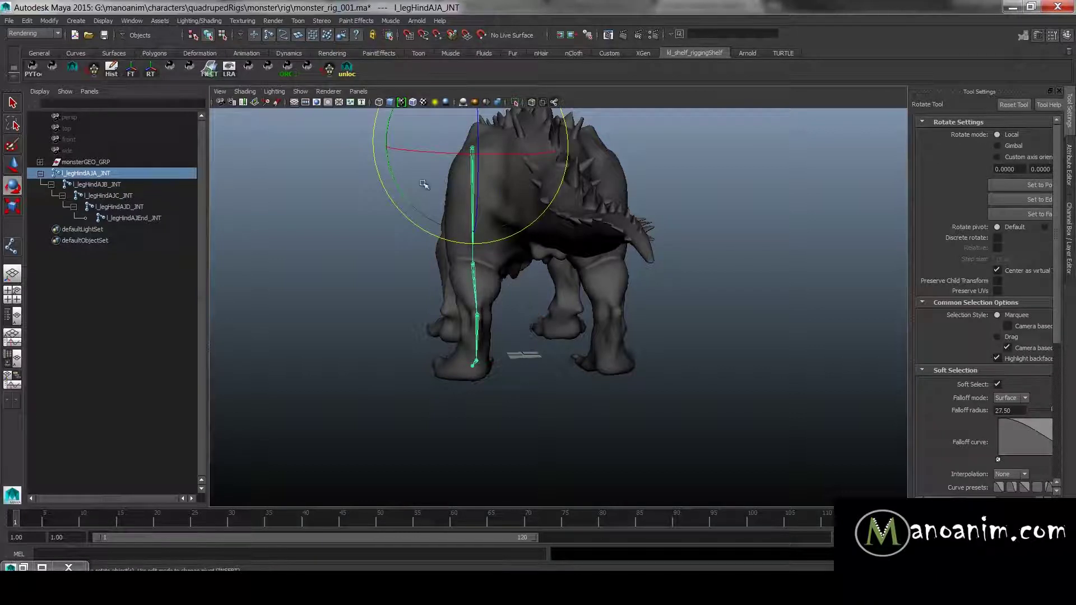
pyautogui.moveTo(401, 194); pyautogui.dragTo(402, 189)
pyautogui.keyDown('alt'); pyautogui.moveTo(478, 198); pyautogui.dragTo(608, 167); pyautogui.keyUp('alt')
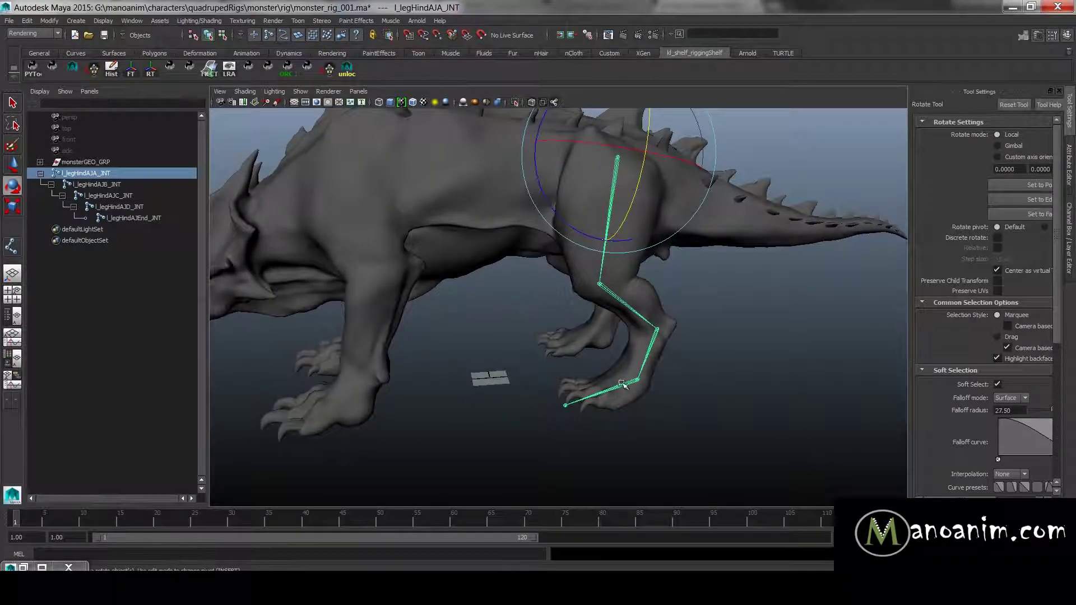
pyautogui.moveTo(567, 325)
pyautogui.keyDown('alt'); pyautogui.mouseDown()
pyautogui.moveTo(643, 310)
pyautogui.moveTo(552, 329)
pyautogui.mouseUp(); pyautogui.keyUp('alt')
pyautogui.keyDown('alt'); pyautogui.moveTo(684, 315); pyautogui.dragTo(583, 310, button='right'); pyautogui.keyUp('alt')
pyautogui.keyDown('alt'); pyautogui.moveTo(583, 309); pyautogui.dragTo(646, 322); pyautogui.keyUp('alt')
# - Frame the hind leg chain in another view, shift its root joint slightly sideways, and return to the perspective view
pyautogui.press('space')
pyautogui.press('f')
pyautogui.keyDown('alt'); pyautogui.moveTo(702, 316); pyautogui.dragTo(524, 303, button='right'); pyautogui.keyUp('alt')
pyautogui.keyDown('alt'); pyautogui.moveTo(637, 250); pyautogui.dragTo(642, 351, button='middle'); pyautogui.keyUp('alt')
pyautogui.press('w')
pyautogui.moveTo(620, 178); pyautogui.dragTo(635, 179)
pyautogui.keyDown('alt'); pyautogui.moveTo(754, 262); pyautogui.dragTo(698, 236, button='right'); pyautogui.keyUp('alt')
pyautogui.keyDown('alt'); pyautogui.moveTo(667, 216); pyautogui.dragTo(672, 122, button='middle'); pyautogui.keyUp('alt')
pyautogui.press('space')
pyautogui.moveTo(780, 281); pyautogui.dragTo(779, 227)
pyautogui.keyDown('alt'); pyautogui.moveTo(681, 242); pyautogui.dragTo(620, 196); pyautogui.keyUp('alt')
pyautogui.keyDown('alt'); pyautogui.moveTo(641, 310); pyautogui.dragTo(555, 194); pyautogui.keyUp('alt')
# - Lower the hip joint alone in Y within the upper thigh using pivot editing, and fine-tune its height with the lower joints kept in place
pyautogui.press('Insert')
pyautogui.moveTo(576, 139); pyautogui.dragTo(573, 163)
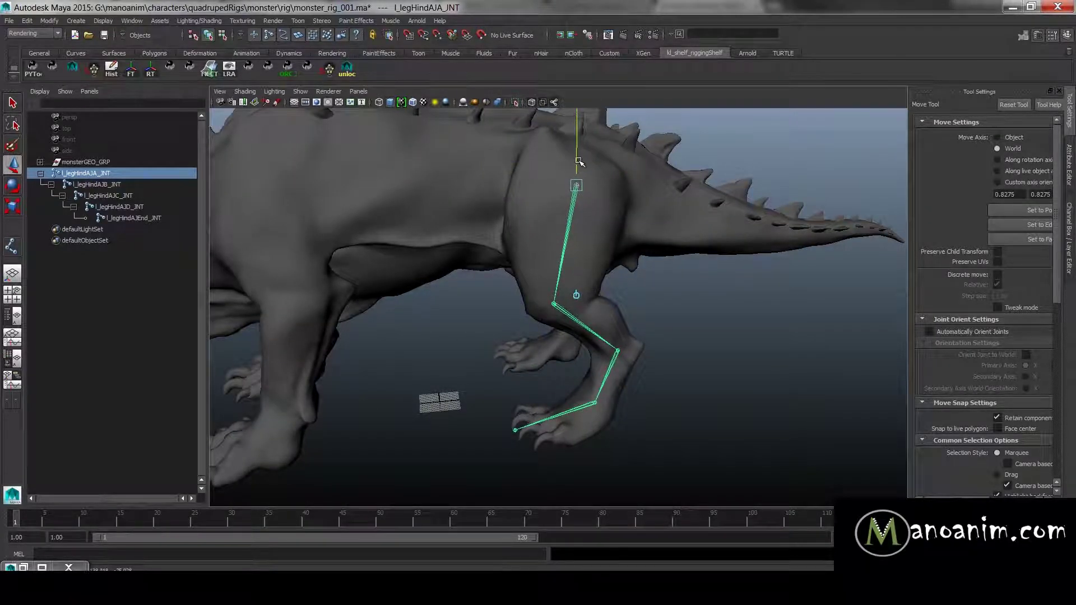
pyautogui.press('Insert')
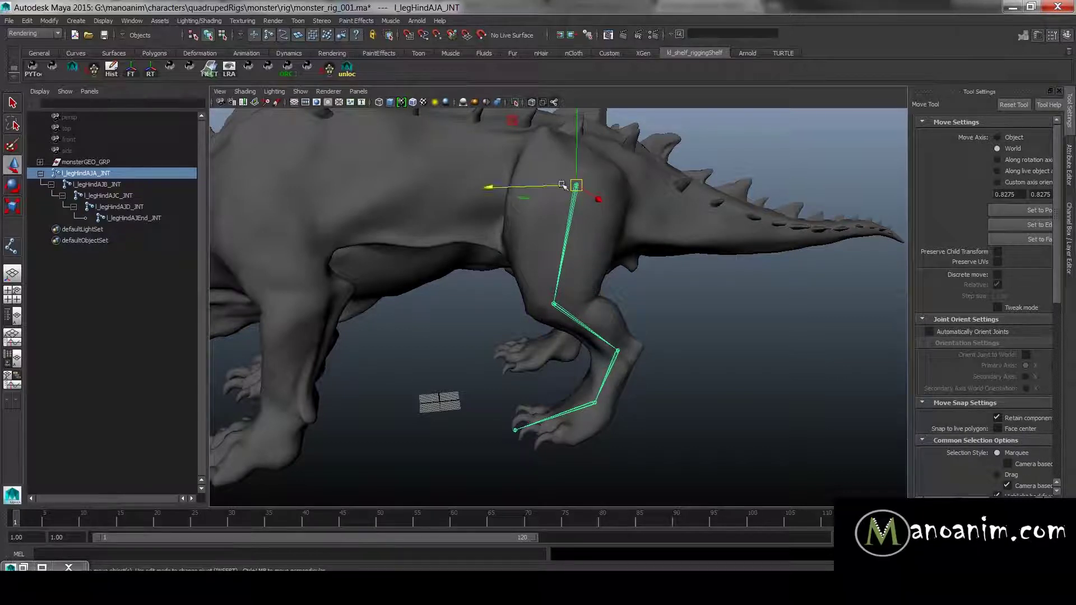
pyautogui.press('Insert')
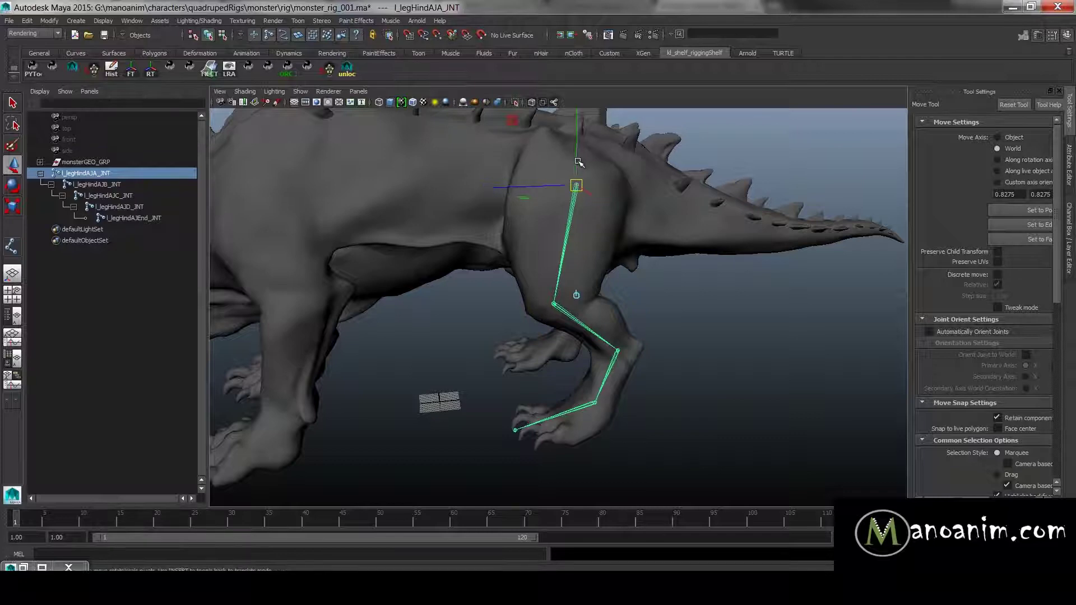
pyautogui.click(580, 153)
pyautogui.hotkey('ctrl', 'z')
pyautogui.moveTo(577, 163); pyautogui.dragTo(577, 154)
pyautogui.press('Insert')
# - Select the hip joint, set the Move tool's axis to Object to see its local orientation, and deselect the chain
pyautogui.keyDown('alt'); pyautogui.moveTo(739, 274); pyautogui.dragTo(640, 218); pyautogui.keyUp('alt')
pyautogui.click(721, 339)
pyautogui.keyDown('alt'); pyautogui.moveTo(670, 325); pyautogui.dragTo(583, 266, button='right'); pyautogui.keyUp('alt')
pyautogui.click(559, 239)
pyautogui.keyDown('alt'); pyautogui.moveTo(611, 246); pyautogui.dragTo(661, 272); pyautogui.keyUp('alt')
pyautogui.press('w')
pyautogui.moveTo(653, 282); pyautogui.dragTo(610, 254)
pyautogui.keyDown('alt'); pyautogui.moveTo(678, 326); pyautogui.dragTo(673, 315); pyautogui.keyUp('alt')
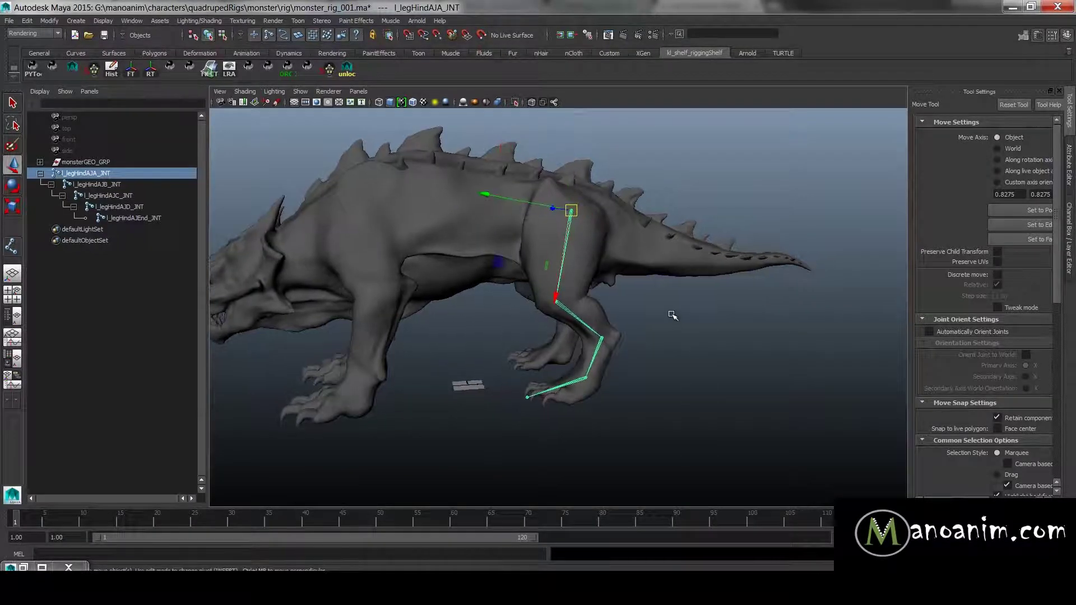
pyautogui.click(669, 339)
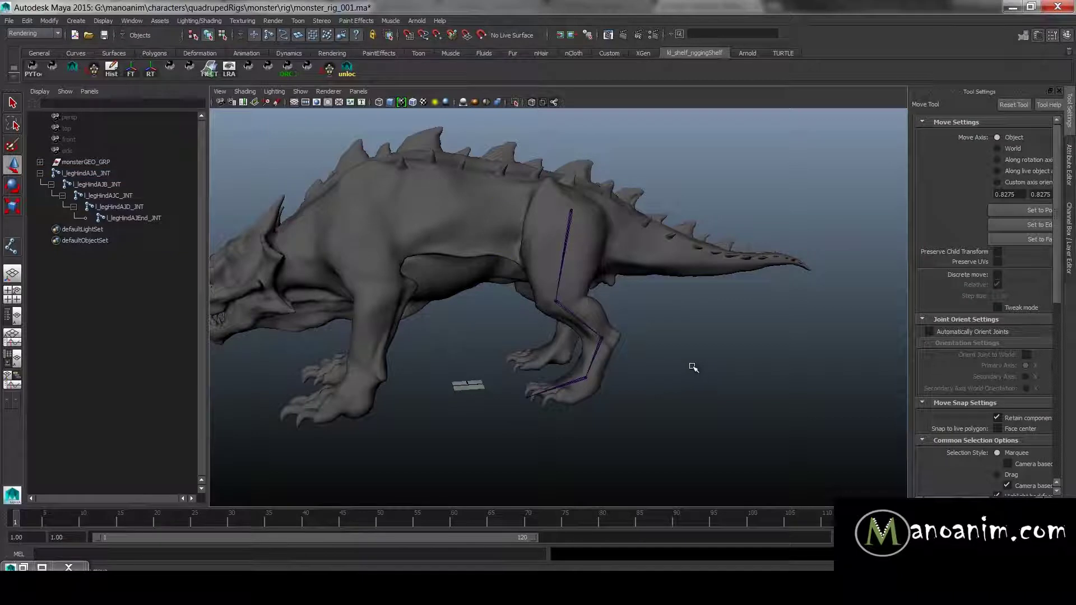
# - Create a polygon cube at the origin, scale it up beneath the monster, and activate the Move tool on it
pyautogui.keyDown('shift'); pyautogui.moveTo(686, 336); pyautogui.dragTo(703, 429, button='right'); pyautogui.keyUp('shift')
pyautogui.press('r')
pyautogui.moveTo(467, 386); pyautogui.dragTo(424, 402)
pyautogui.press('w')
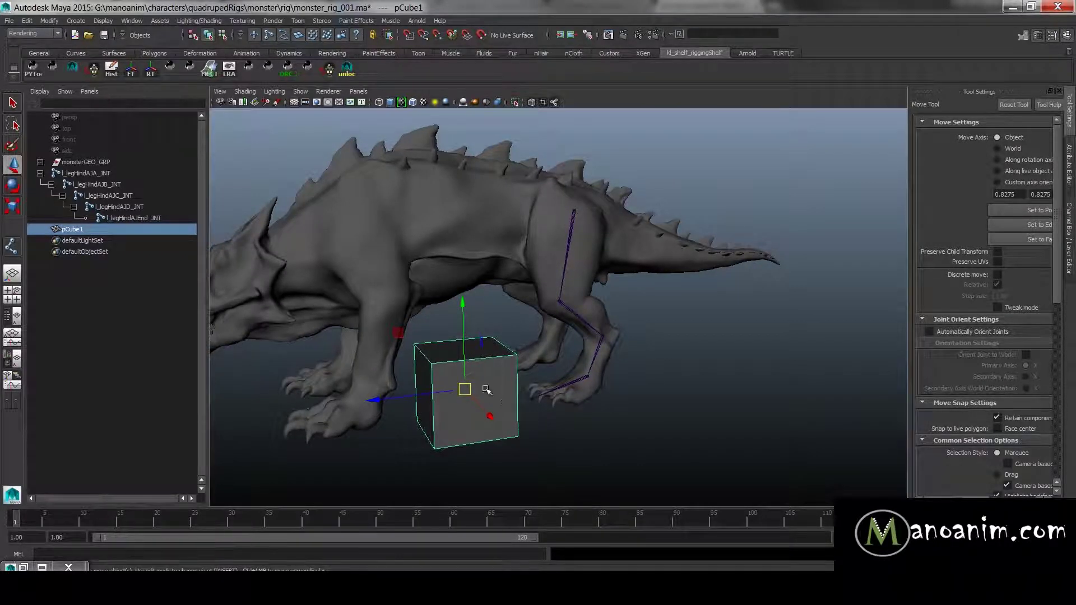
# - Bring up the Move tool's axis choices for the cube and widen the tool settings to show all of them
pyautogui.keyDown('alt'); pyautogui.moveTo(485, 391); pyautogui.dragTo(488, 402); pyautogui.keyUp('alt')
pyautogui.keyDown('alt'); pyautogui.moveTo(487, 402); pyautogui.dragTo(514, 364, button='middle'); pyautogui.keyUp('alt')
pyautogui.keyDown('alt'); pyautogui.moveTo(513, 365); pyautogui.dragTo(531, 381, button='right'); pyautogui.keyUp('alt')
pyautogui.press('w')
pyautogui.click(531, 381)
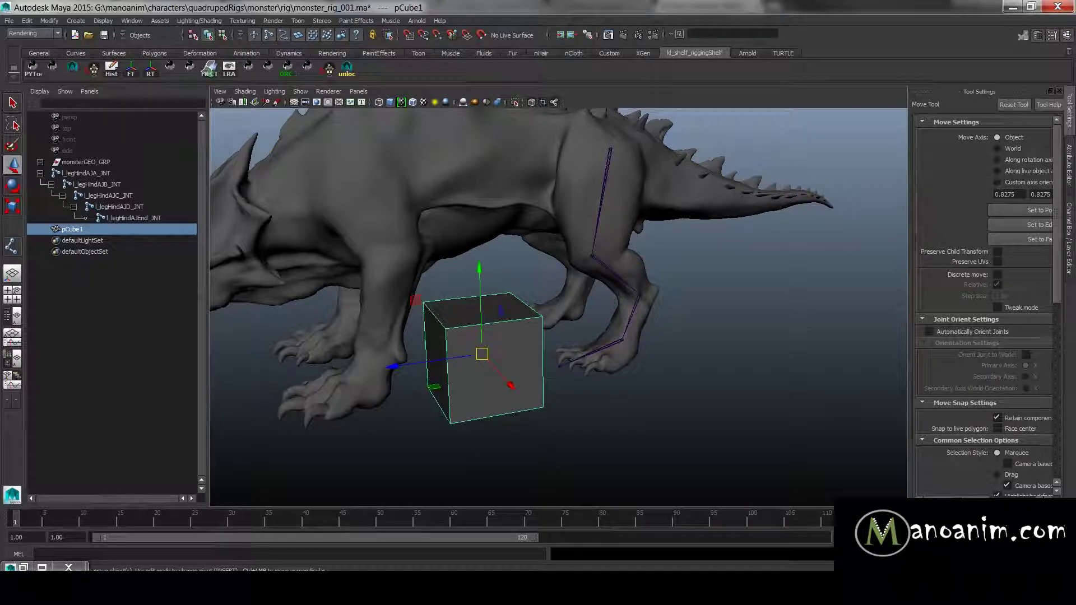
pyautogui.moveTo(913, 222); pyautogui.dragTo(872, 222)
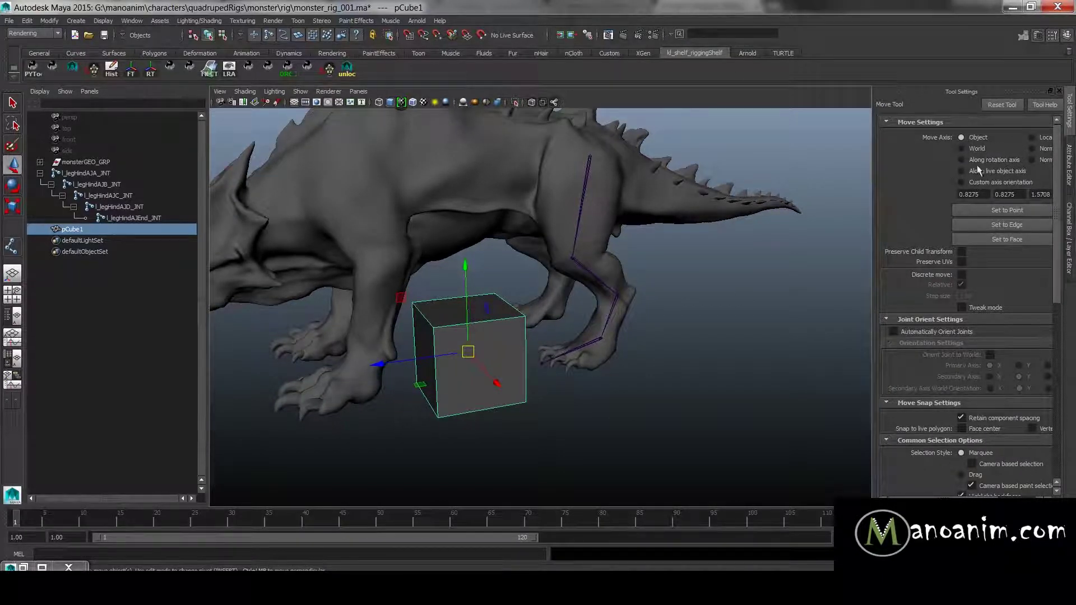
# - Set the cube's move axis to World
pyautogui.keyDown('alt'); pyautogui.moveTo(656, 317); pyautogui.dragTo(559, 345); pyautogui.keyUp('alt')
pyautogui.moveTo(497, 316); pyautogui.dragTo(411, 308)
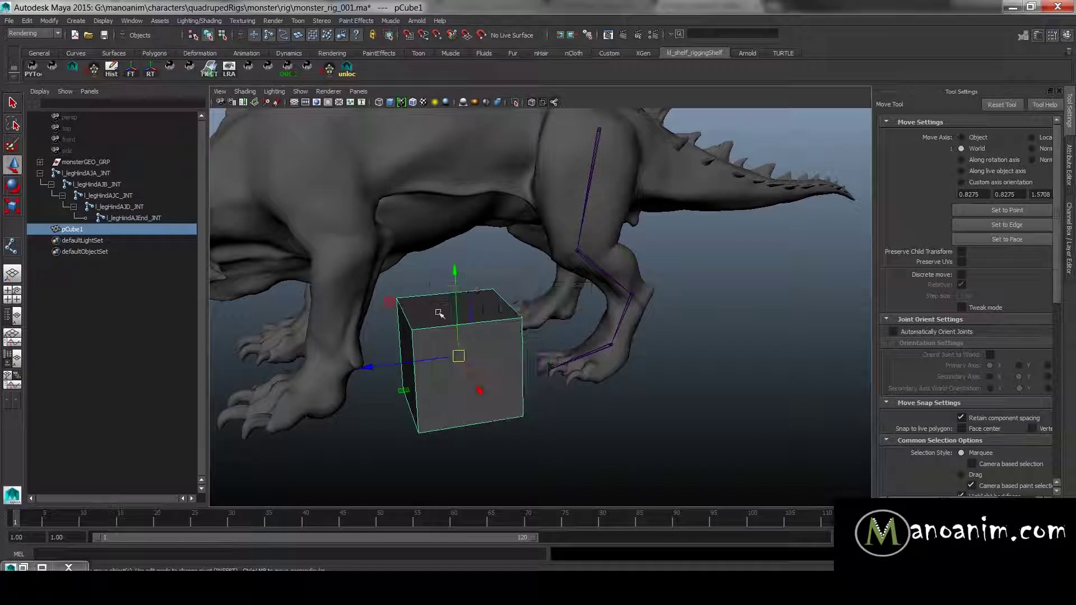
pyautogui.moveTo(461, 305)
pyautogui.mouseDown()
pyautogui.moveTo(426, 314)
pyautogui.moveTo(548, 266)
pyautogui.mouseUp()
# - Orient the move manipulator to an edge on the monster's flank and examine the resulting custom axis directions
pyautogui.moveTo(472, 326)
pyautogui.mouseDown()
pyautogui.moveTo(400, 450)
pyautogui.moveTo(403, 405)
pyautogui.mouseUp()
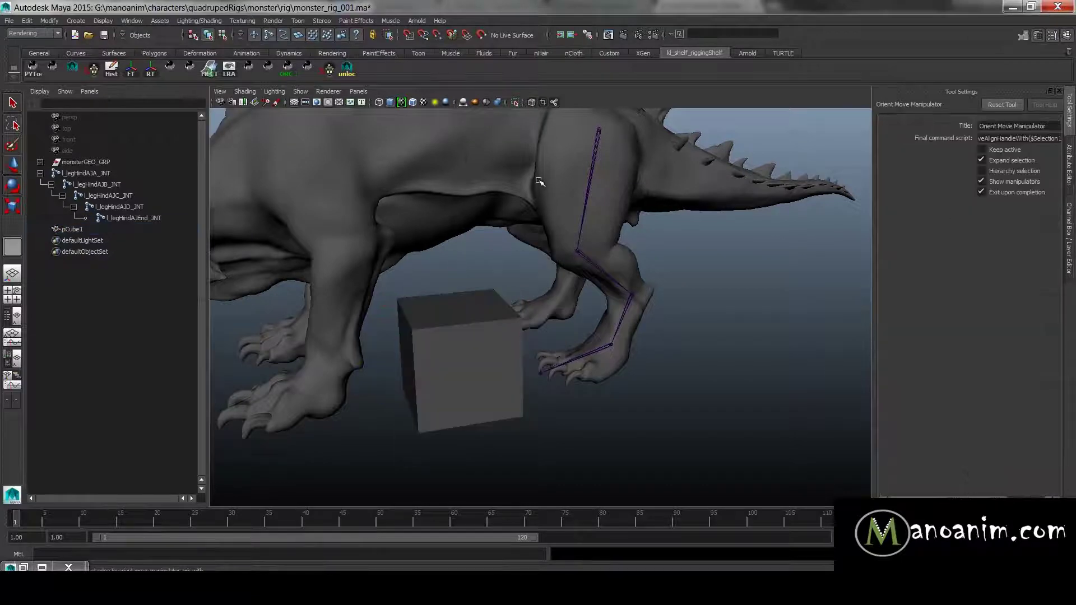
pyautogui.click(488, 173)
pyautogui.click(489, 168)
pyautogui.press('b')
pyautogui.keyDown('alt'); pyautogui.moveTo(529, 251); pyautogui.dragTo(511, 244); pyautogui.keyUp('alt')
pyautogui.keyDown('alt'); pyautogui.moveTo(511, 245); pyautogui.dragTo(502, 286, button='middle'); pyautogui.keyUp('alt')
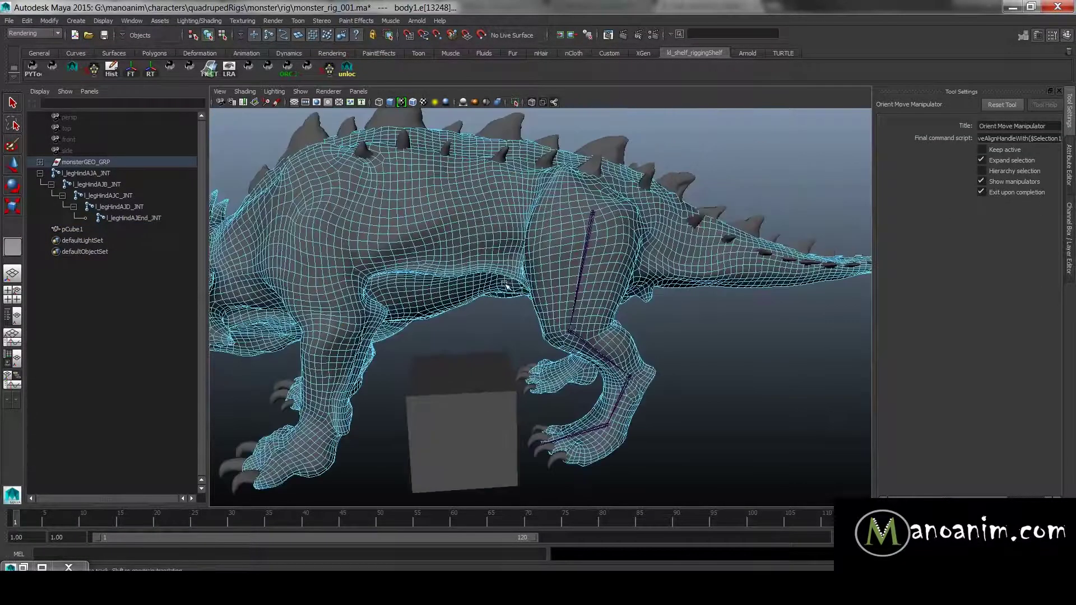
pyautogui.press('w')
pyautogui.keyDown('alt'); pyautogui.moveTo(512, 269); pyautogui.dragTo(744, 392, button='right'); pyautogui.keyUp('alt')
pyautogui.keyDown('alt'); pyautogui.moveTo(531, 241); pyautogui.dragTo(595, 389, button='middle'); pyautogui.keyUp('alt')
pyautogui.keyDown('alt'); pyautogui.moveTo(596, 388); pyautogui.dragTo(476, 280, button='right'); pyautogui.keyUp('alt')
pyautogui.keyDown('alt'); pyautogui.moveTo(475, 280); pyautogui.dragTo(479, 274, button='middle'); pyautogui.keyUp('alt')
pyautogui.keyDown('alt'); pyautogui.moveTo(514, 283); pyautogui.dragTo(443, 246, button='right'); pyautogui.keyUp('alt')
pyautogui.keyDown('alt'); pyautogui.moveTo(443, 247); pyautogui.dragTo(572, 264); pyautogui.keyUp('alt')
pyautogui.keyDown('alt'); pyautogui.moveTo(572, 264); pyautogui.dragTo(571, 376, button='right'); pyautogui.keyUp('alt')
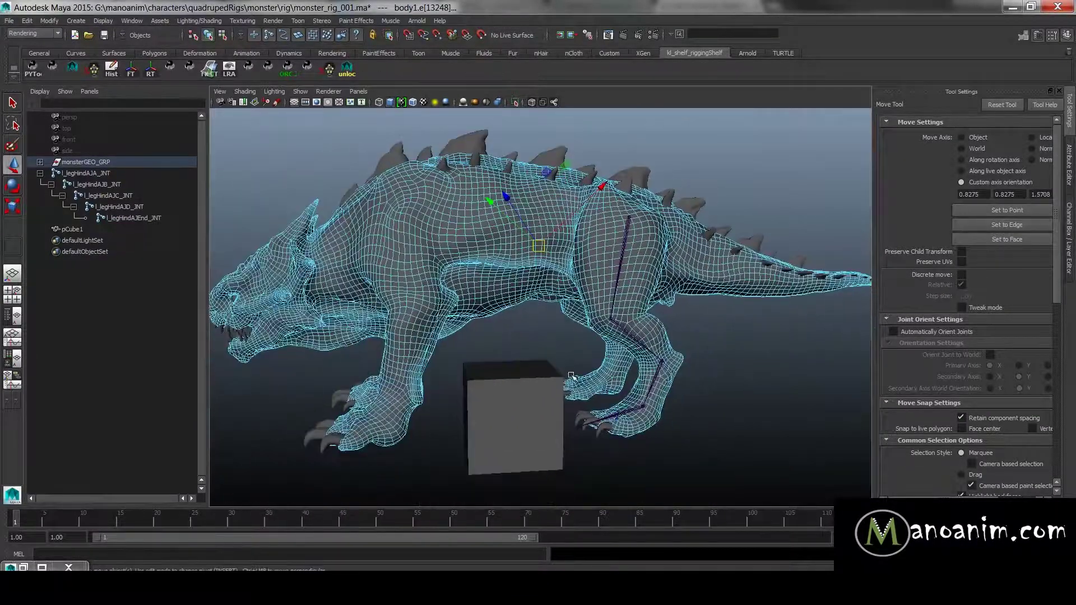
# - Select the cube beneath the monster and delete it
pyautogui.click(529, 312)
pyautogui.click(518, 364)
pyautogui.press('Delete')
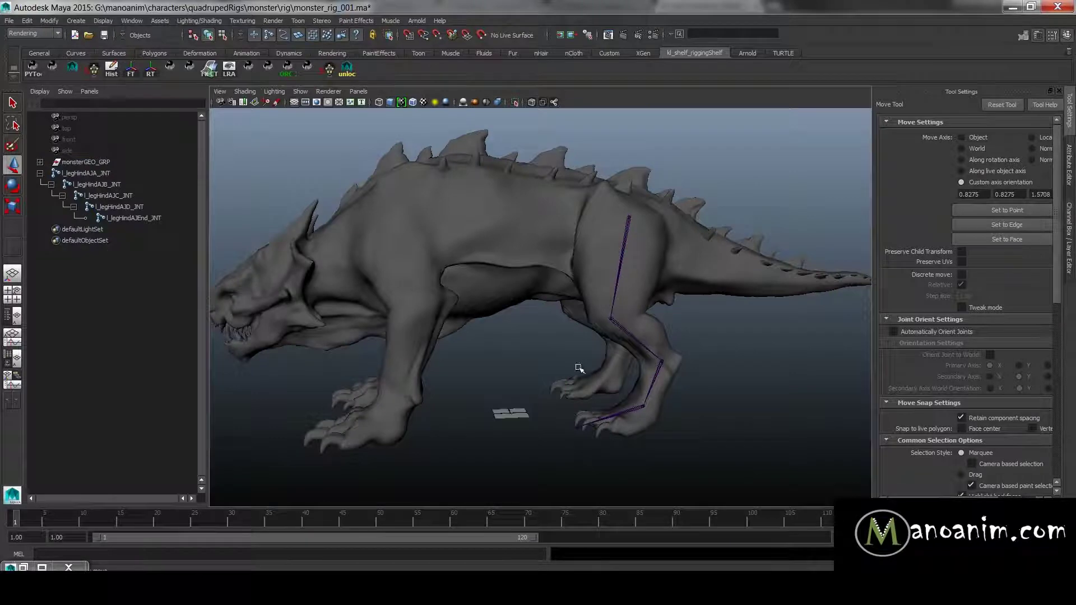
# - Select the root joint of the hind leg chain and set the Move tool's axis back to Object
pyautogui.moveTo(615, 230); pyautogui.dragTo(675, 238)
pyautogui.keyDown('alt'); pyautogui.moveTo(734, 279); pyautogui.dragTo(706, 302, button='middle'); pyautogui.keyUp('alt')
pyautogui.keyDown('alt'); pyautogui.moveTo(706, 303); pyautogui.dragTo(824, 373, button='right'); pyautogui.keyUp('alt')
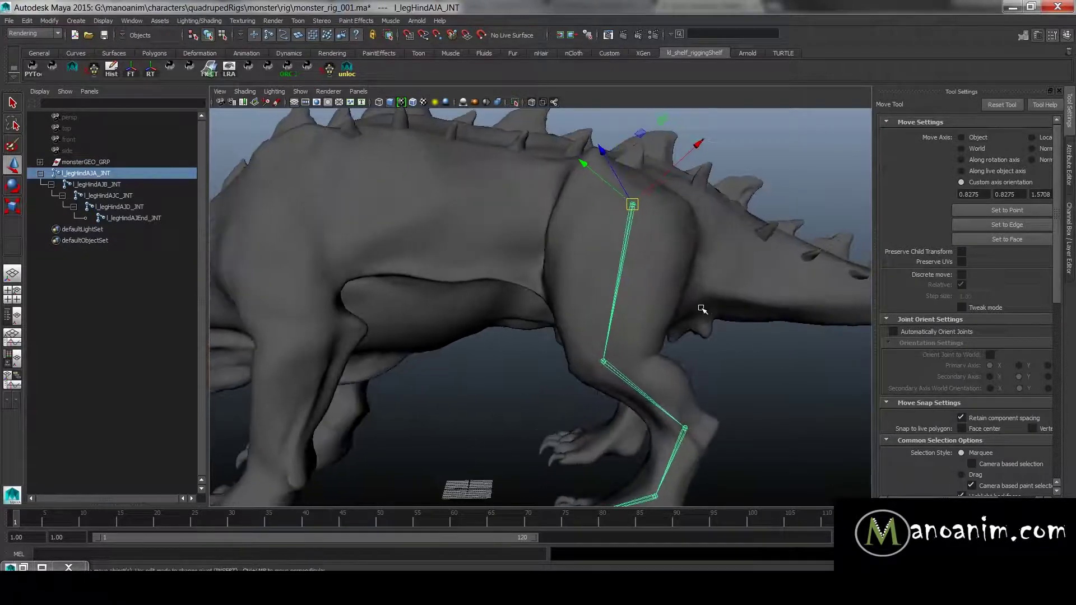
pyautogui.moveTo(646, 261); pyautogui.dragTo(682, 282)
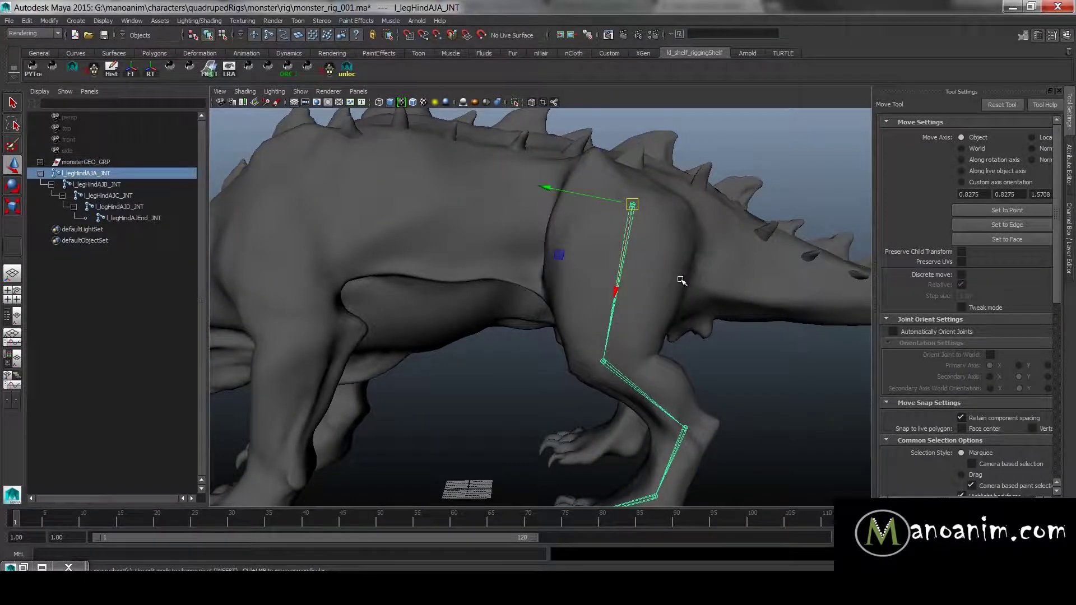
pyautogui.keyDown('alt'); pyautogui.moveTo(629, 261); pyautogui.dragTo(663, 288); pyautogui.keyUp('alt')
# - Select the hip, knee, hock and ankle joints in turn to examine the local axis directions along the hind leg chain
pyautogui.press('Down')
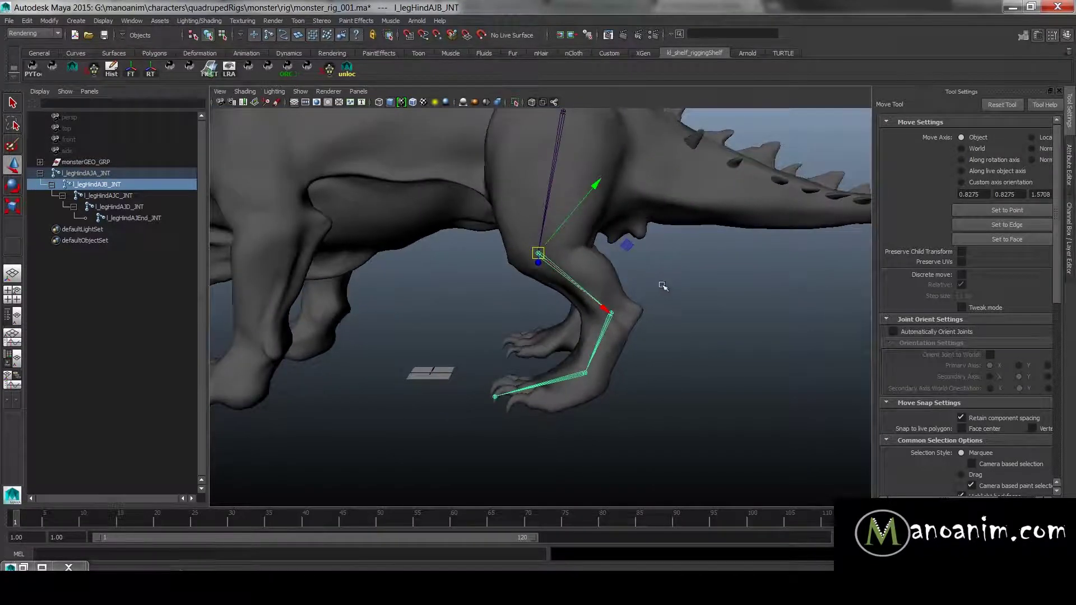
pyautogui.moveTo(529, 135); pyautogui.dragTo(587, 146)
pyautogui.keyDown('alt'); pyautogui.moveTo(638, 198); pyautogui.dragTo(640, 264, button='middle'); pyautogui.keyUp('alt')
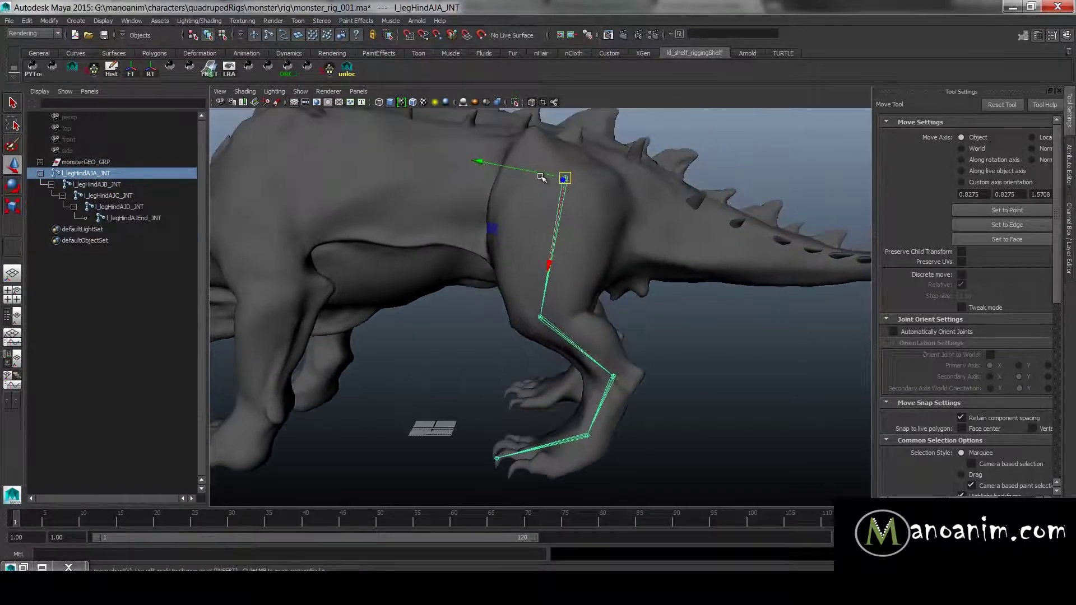
pyautogui.click(477, 163)
pyautogui.moveTo(597, 332); pyautogui.dragTo(577, 383)
pyautogui.keyDown('alt'); pyautogui.moveTo(657, 382); pyautogui.dragTo(660, 344, button='middle'); pyautogui.keyUp('alt')
pyautogui.moveTo(540, 361); pyautogui.dragTo(650, 372)
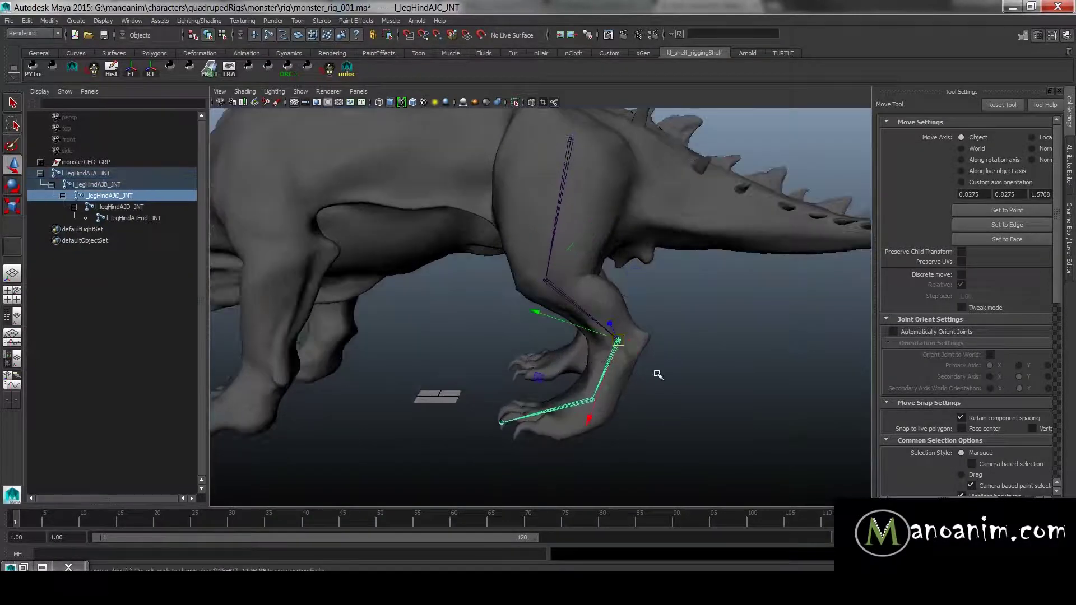
pyautogui.keyDown('alt'); pyautogui.moveTo(683, 384); pyautogui.dragTo(681, 361, button='middle'); pyautogui.keyUp('alt')
pyautogui.scroll(2, 681, 360)
pyautogui.moveTo(573, 416); pyautogui.dragTo(636, 415)
pyautogui.keyDown('alt'); pyautogui.moveTo(689, 343); pyautogui.dragTo(601, 257, button='right'); pyautogui.keyUp('alt')
pyautogui.keyDown('alt'); pyautogui.moveTo(600, 257); pyautogui.dragTo(598, 328, button='middle'); pyautogui.keyUp('alt')
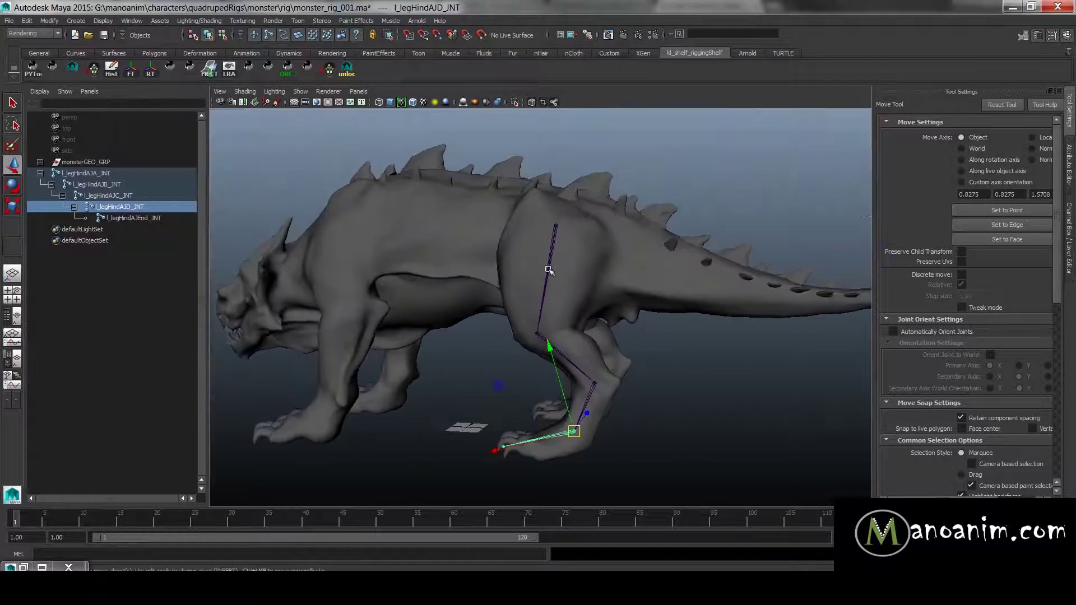
# - Select the root joint l_legHindAJA_JNT, open the Orient Joint options, and move the dialog clear of the leg
pyautogui.moveTo(545, 270); pyautogui.dragTo(584, 254)
pyautogui.keyDown('alt'); pyautogui.moveTo(654, 286); pyautogui.dragTo(678, 298); pyautogui.keyUp('alt')
pyautogui.keyDown('alt'); pyautogui.moveTo(677, 297); pyautogui.dragTo(641, 277, button='middle'); pyautogui.keyUp('alt')
pyautogui.keyDown('alt'); pyautogui.moveTo(641, 276); pyautogui.dragTo(625, 238, button='right'); pyautogui.keyUp('alt')
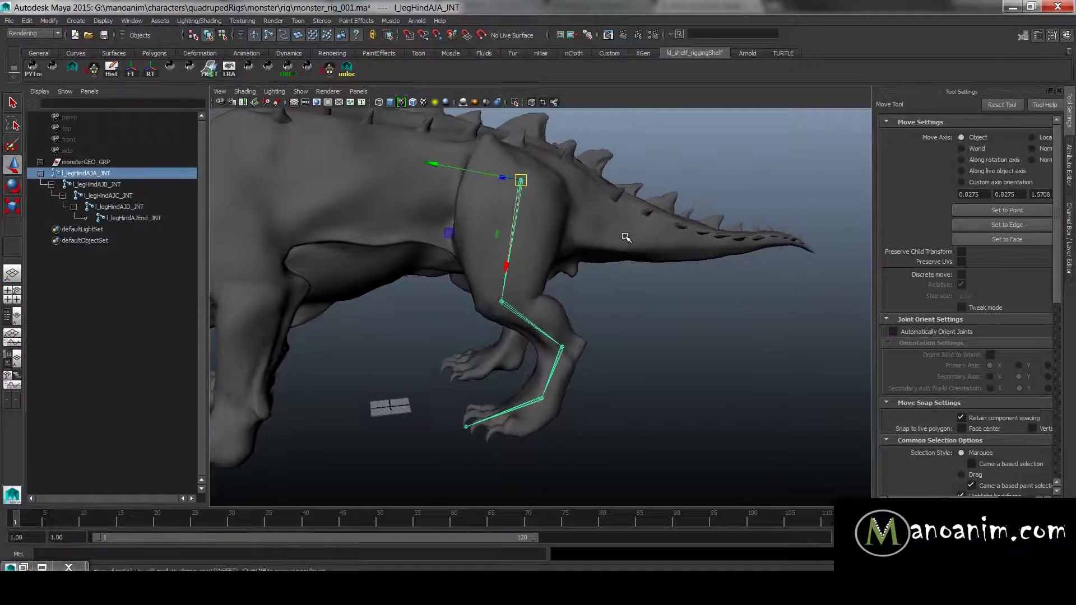
pyautogui.keyDown('alt'); pyautogui.moveTo(625, 238); pyautogui.dragTo(653, 293, button='middle'); pyautogui.keyUp('alt')
pyautogui.keyDown('alt'); pyautogui.moveTo(654, 294); pyautogui.dragTo(657, 296, button='right'); pyautogui.keyUp('alt')
pyautogui.press('space')
pyautogui.click(720, 320)
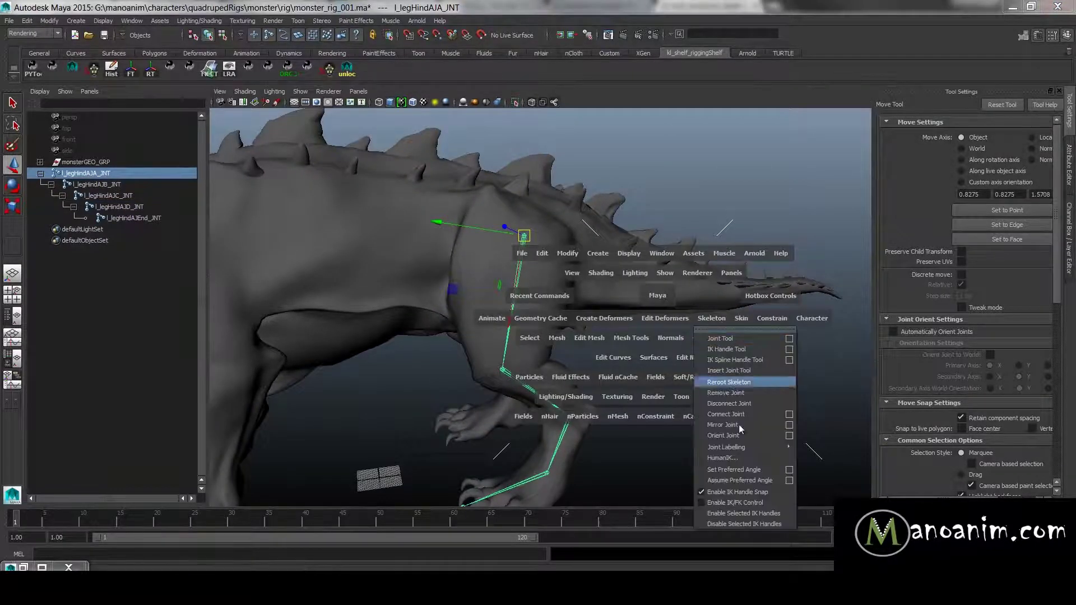
pyautogui.click(789, 436)
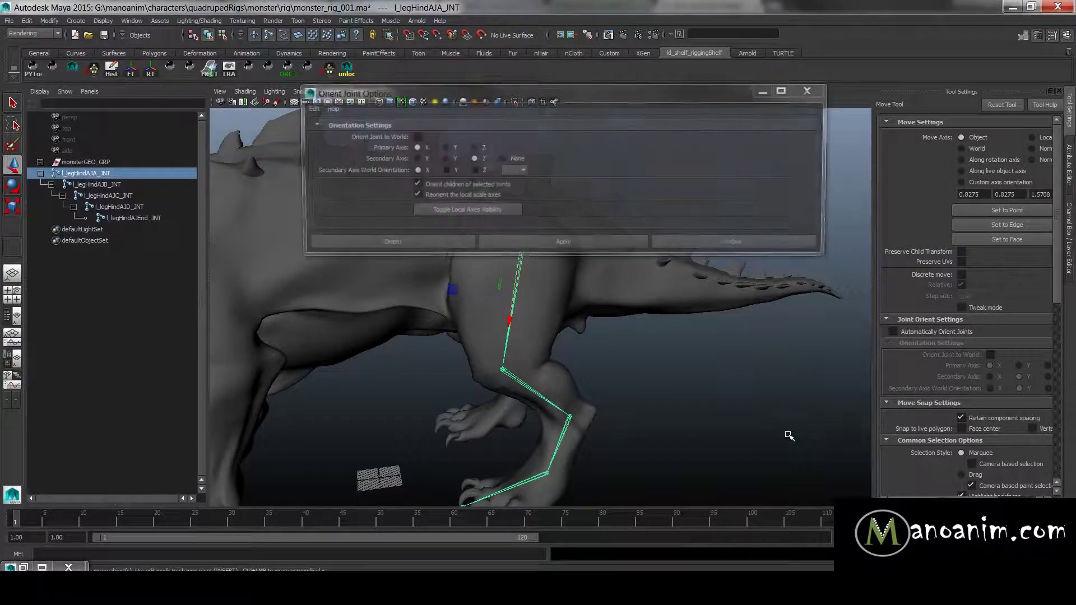
pyautogui.moveTo(568, 93); pyautogui.dragTo(624, 33)
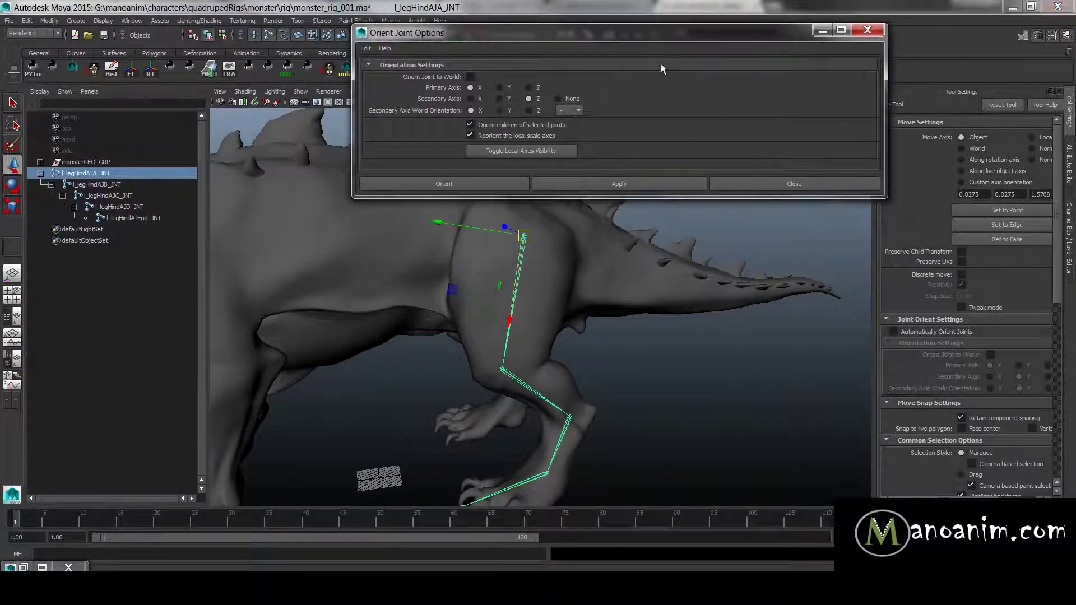
# - Examine the root joint's move and rotate axes from several angles against the primary X and secondary Z orientation settings
pyautogui.keyDown('alt'); pyautogui.moveTo(644, 238); pyautogui.dragTo(565, 244); pyautogui.keyUp('alt')
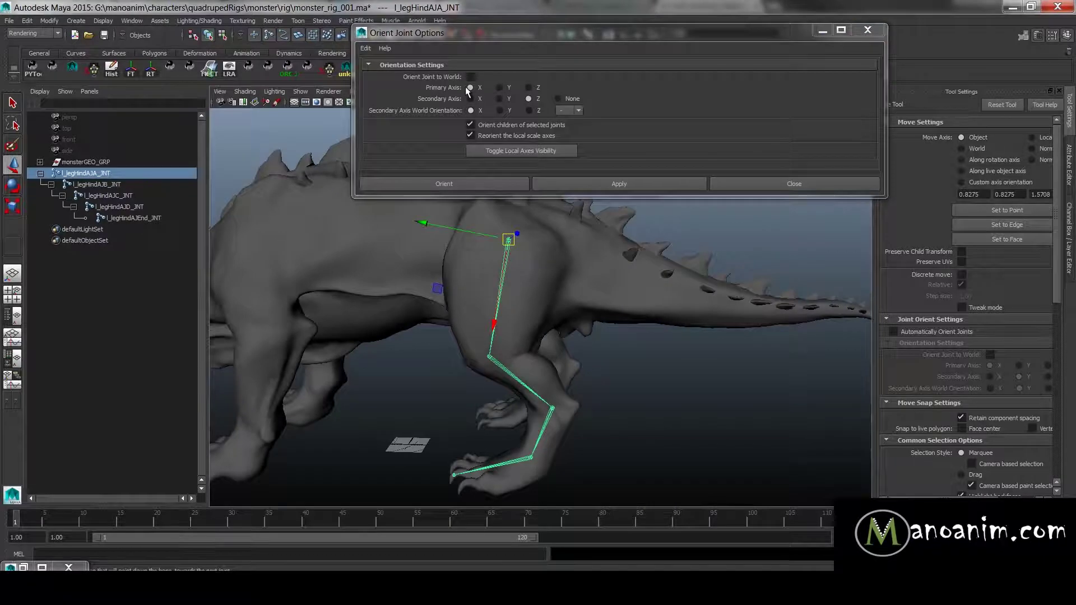
pyautogui.keyDown('alt'); pyautogui.moveTo(487, 279); pyautogui.dragTo(675, 301); pyautogui.keyUp('alt')
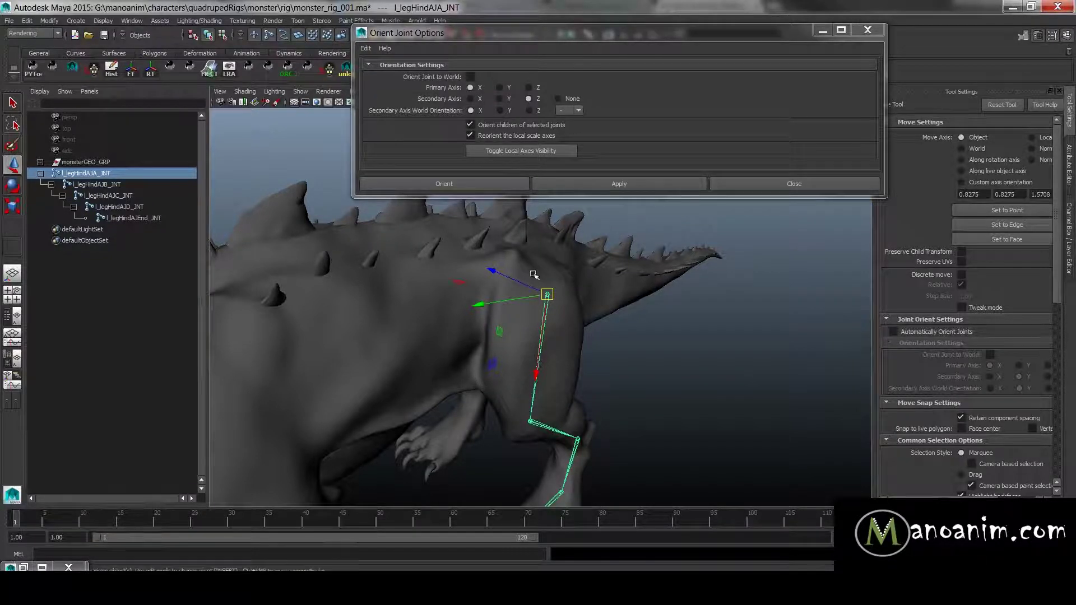
pyautogui.keyDown('alt'); pyautogui.moveTo(531, 273); pyautogui.dragTo(565, 282); pyautogui.keyUp('alt')
pyautogui.scroll(3, 563, 284)
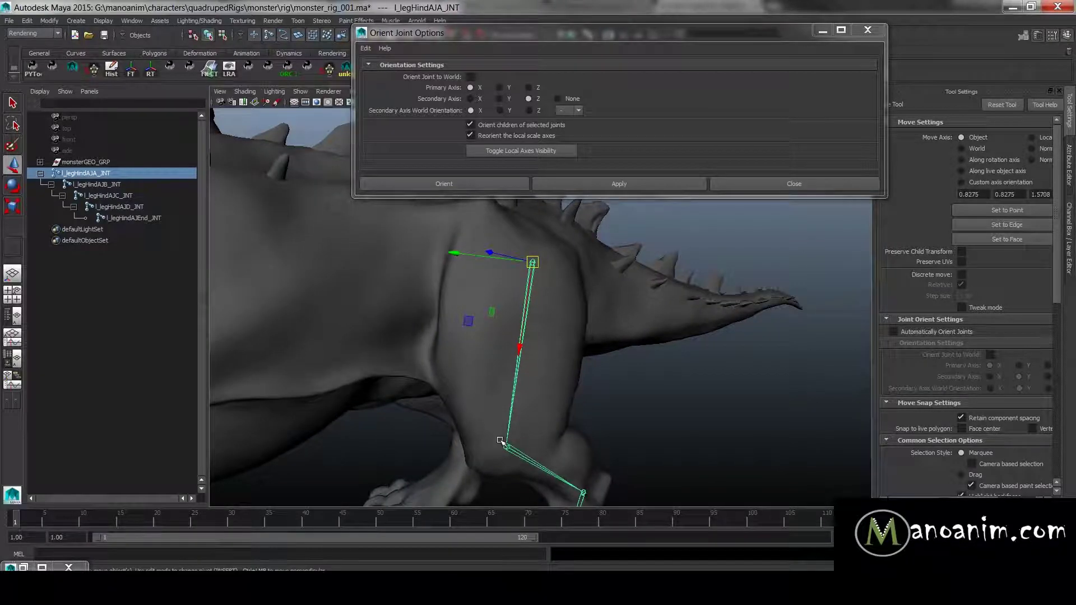
pyautogui.keyDown('alt'); pyautogui.moveTo(530, 290); pyautogui.dragTo(583, 294); pyautogui.keyUp('alt')
pyautogui.press('e')
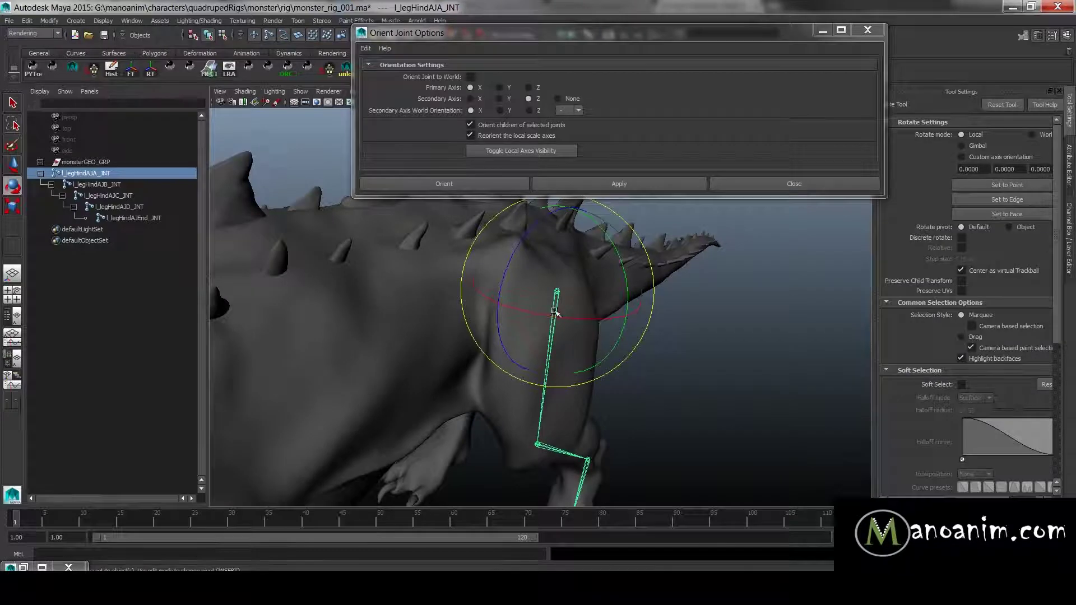
pyautogui.keyDown('alt'); pyautogui.moveTo(695, 341); pyautogui.dragTo(684, 364); pyautogui.keyUp('alt')
pyautogui.press('w')
pyautogui.keyDown('alt'); pyautogui.moveTo(592, 333); pyautogui.dragTo(636, 336, button='right'); pyautogui.keyUp('alt')
pyautogui.keyDown('alt'); pyautogui.moveTo(635, 336); pyautogui.dragTo(634, 323); pyautogui.keyUp('alt')
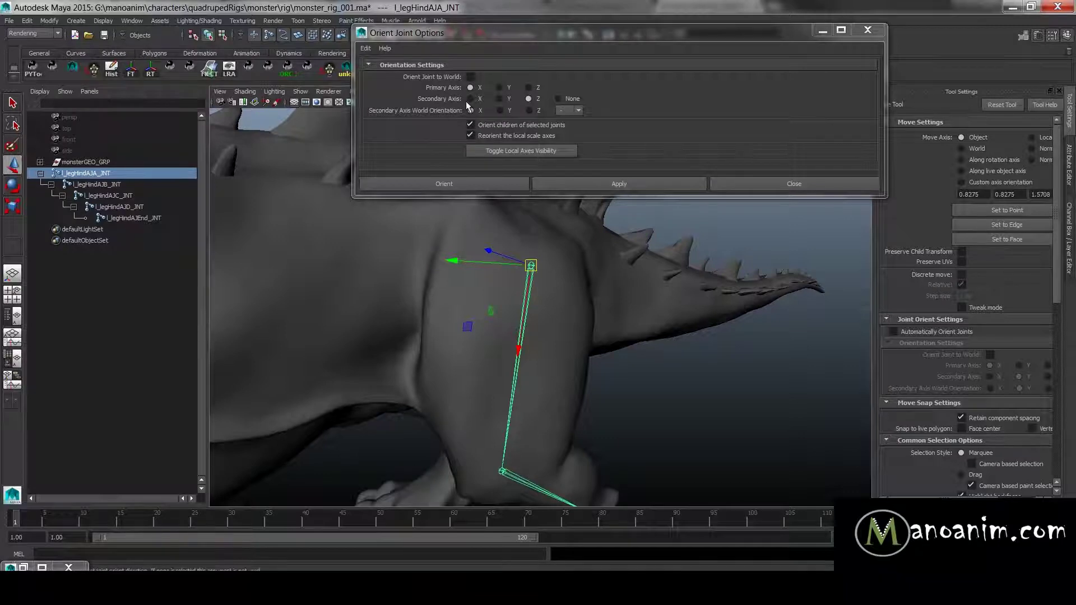
pyautogui.keyDown('alt'); pyautogui.moveTo(718, 263); pyautogui.dragTo(721, 305); pyautogui.keyUp('alt')
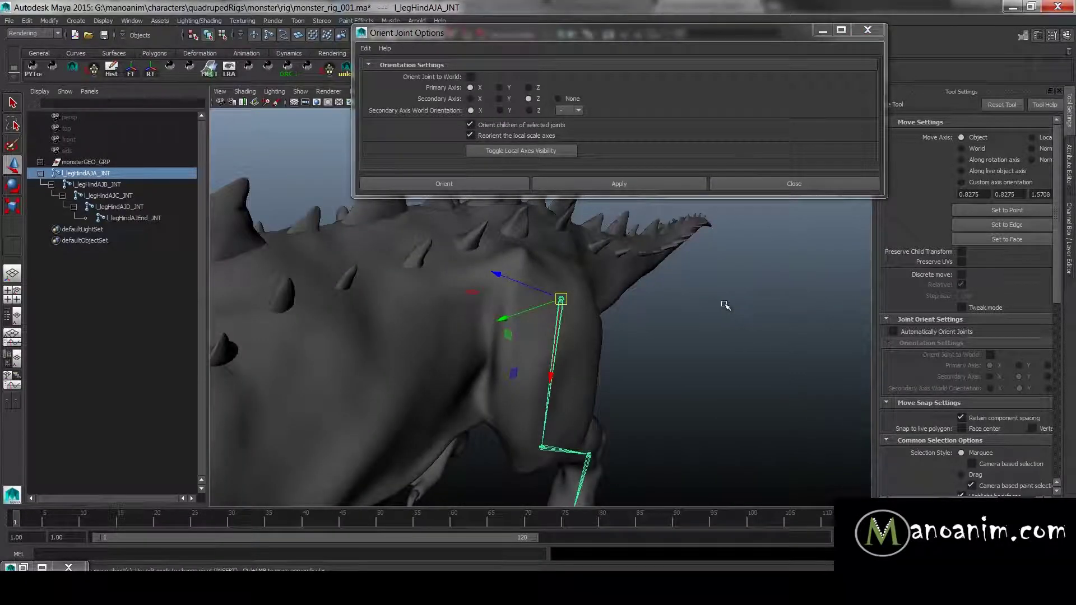
# - Compare the root joint's axis directions with the Secondary Axis World Orientation setting from several angles around the hind leg
pyautogui.keyDown('alt'); pyautogui.moveTo(573, 288); pyautogui.dragTo(599, 299); pyautogui.keyUp('alt')
pyautogui.scroll(3, 601, 280)
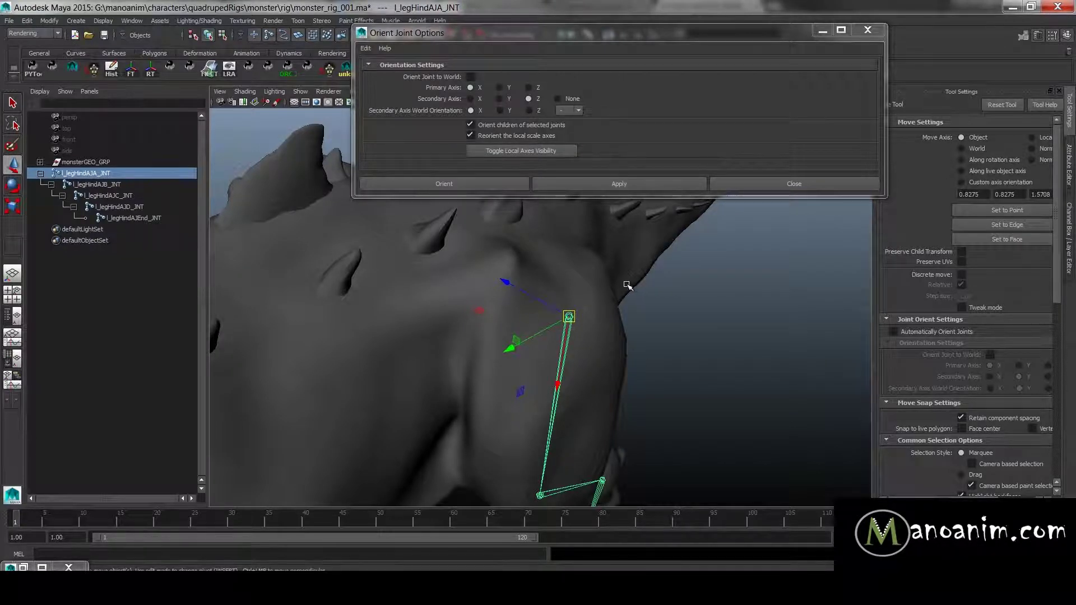
pyautogui.scroll(-2, 639, 291)
pyautogui.keyDown('alt'); pyautogui.moveTo(639, 290); pyautogui.dragTo(576, 283); pyautogui.keyUp('alt')
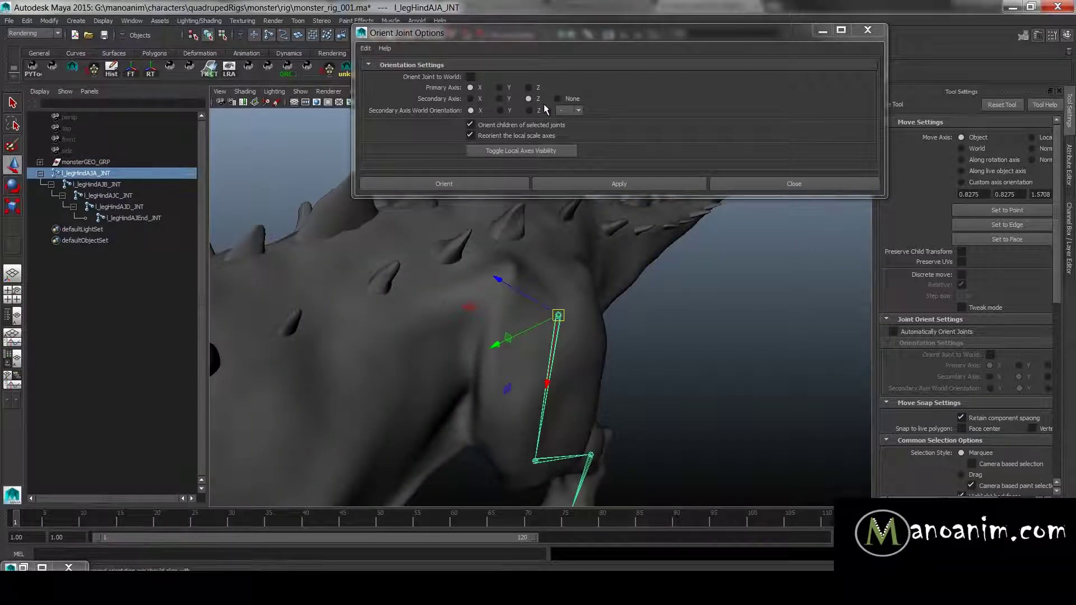
pyautogui.keyDown('alt'); pyautogui.moveTo(606, 313); pyautogui.dragTo(607, 260); pyautogui.keyUp('alt')
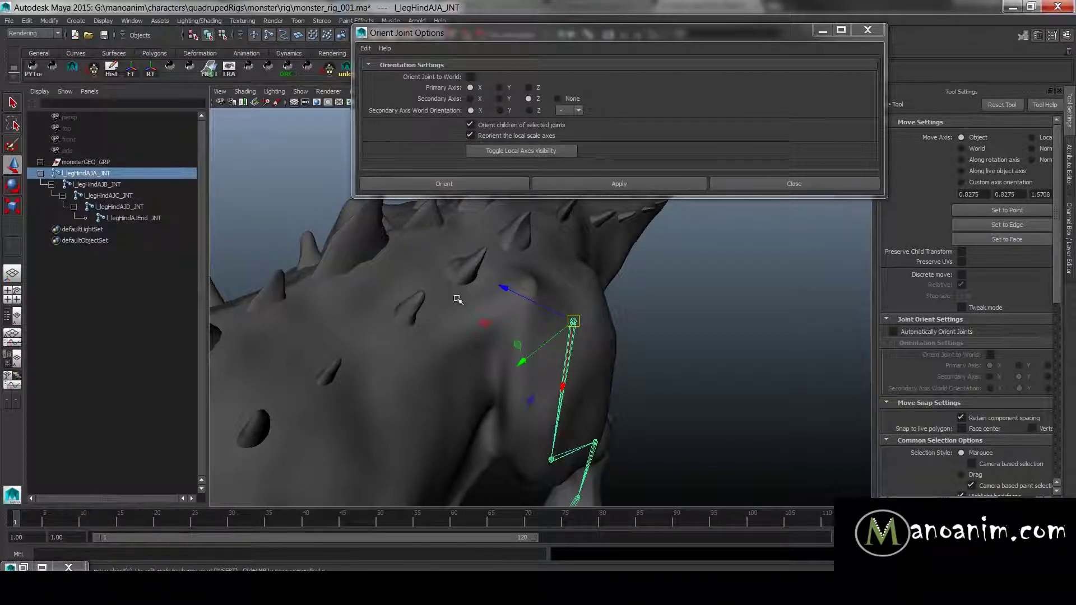
pyautogui.keyDown('alt'); pyautogui.moveTo(687, 392); pyautogui.dragTo(521, 348, button='right'); pyautogui.keyUp('alt')
pyautogui.keyDown('alt'); pyautogui.moveTo(521, 349); pyautogui.dragTo(610, 360); pyautogui.keyUp('alt')
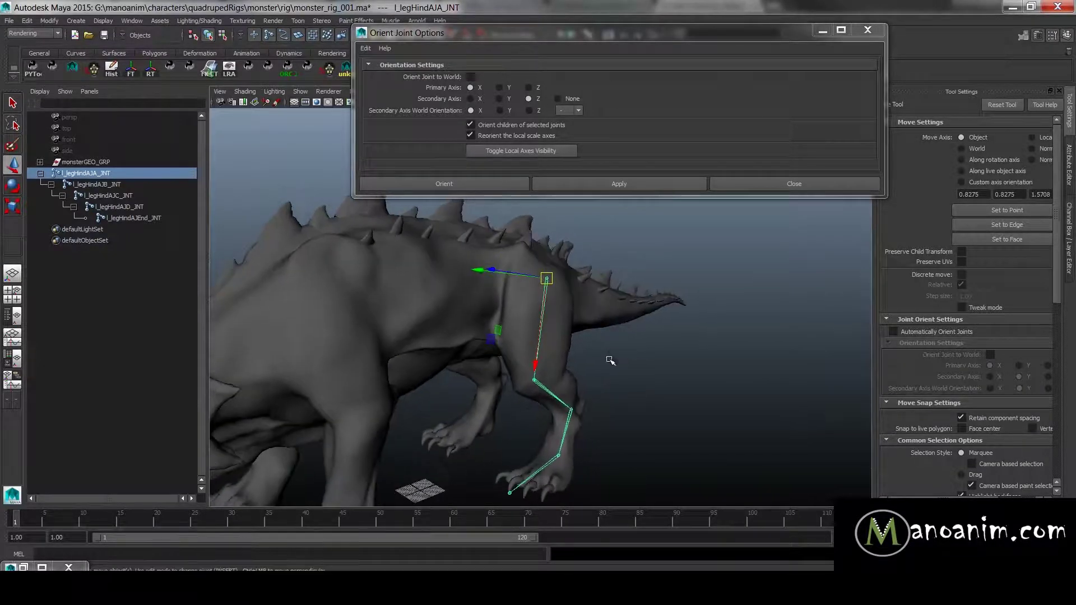
# - Create a polygon cube at the origin, scale it up uniformly, and delete it
pyautogui.keyDown('alt'); pyautogui.moveTo(610, 360); pyautogui.dragTo(653, 291, button='middle'); pyautogui.keyUp('alt')
pyautogui.click(651, 294)
pyautogui.keyDown('shift'); pyautogui.moveTo(639, 325); pyautogui.dragTo(617, 408, button='right'); pyautogui.keyUp('shift')
pyautogui.press('e')
pyautogui.press('r')
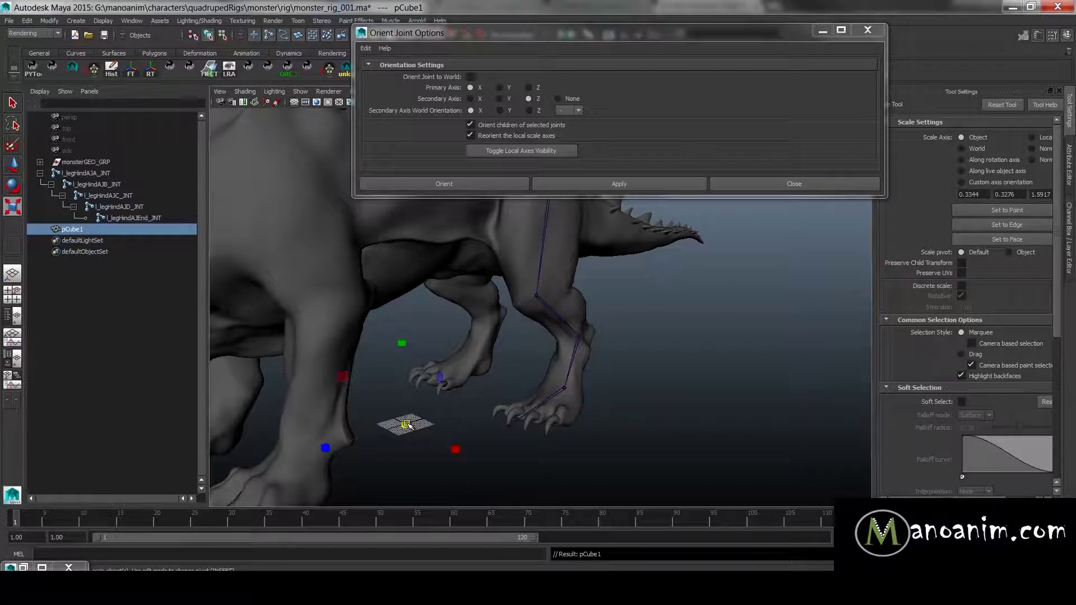
pyautogui.moveTo(405, 425); pyautogui.dragTo(400, 447)
pyautogui.moveTo(326, 448); pyautogui.dragTo(365, 442)
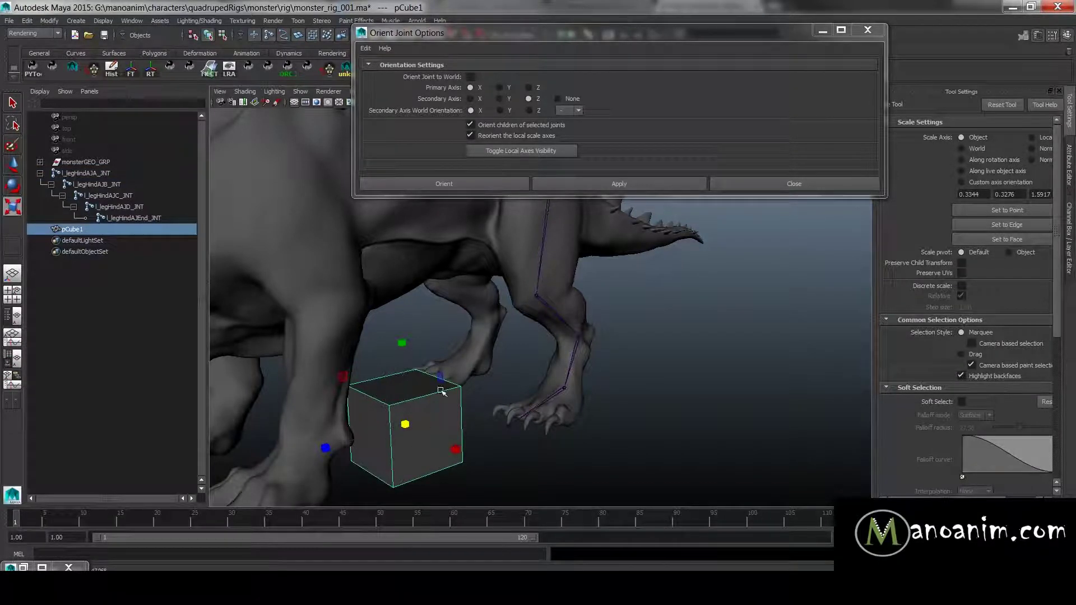
pyautogui.click(439, 465)
pyautogui.click(439, 464)
pyautogui.press('Delete')
# - Reorient l_legHindAJA_JNT and its children with primary axis X, secondary axis Z, and the secondary world orientation set to positive X
pyautogui.keyDown('alt'); pyautogui.moveTo(648, 297); pyautogui.dragTo(686, 405); pyautogui.keyUp('alt')
pyautogui.press('w')
pyautogui.moveTo(532, 306); pyautogui.dragTo(595, 307)
pyautogui.keyDown('alt'); pyautogui.moveTo(596, 300); pyautogui.dragTo(632, 295); pyautogui.keyUp('alt')
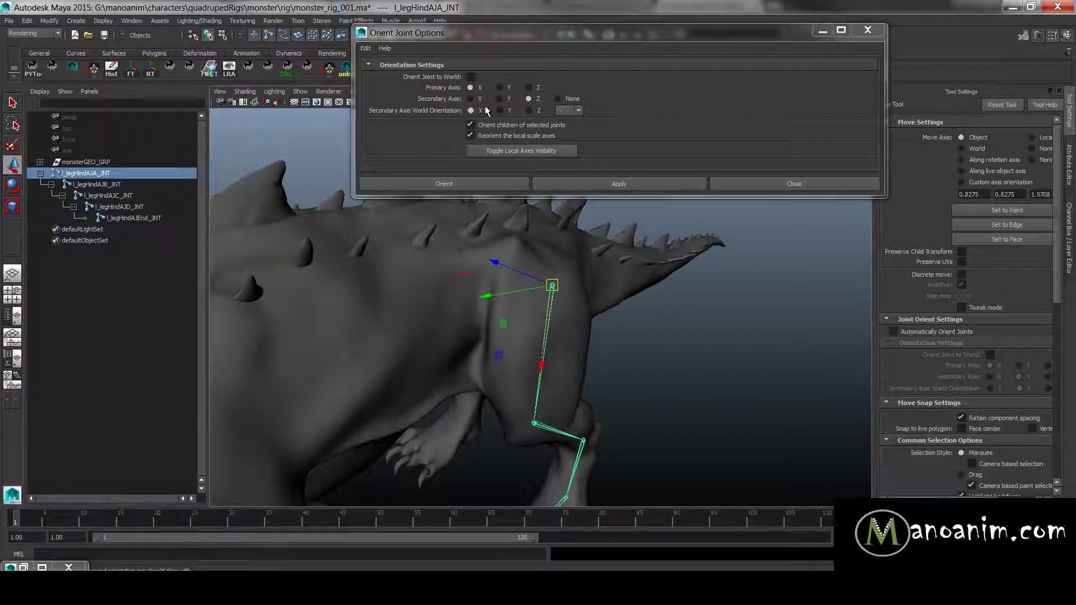
pyautogui.click(571, 111)
pyautogui.click(572, 120)
pyautogui.keyDown('alt'); pyautogui.moveTo(644, 281); pyautogui.dragTo(598, 300); pyautogui.keyUp('alt')
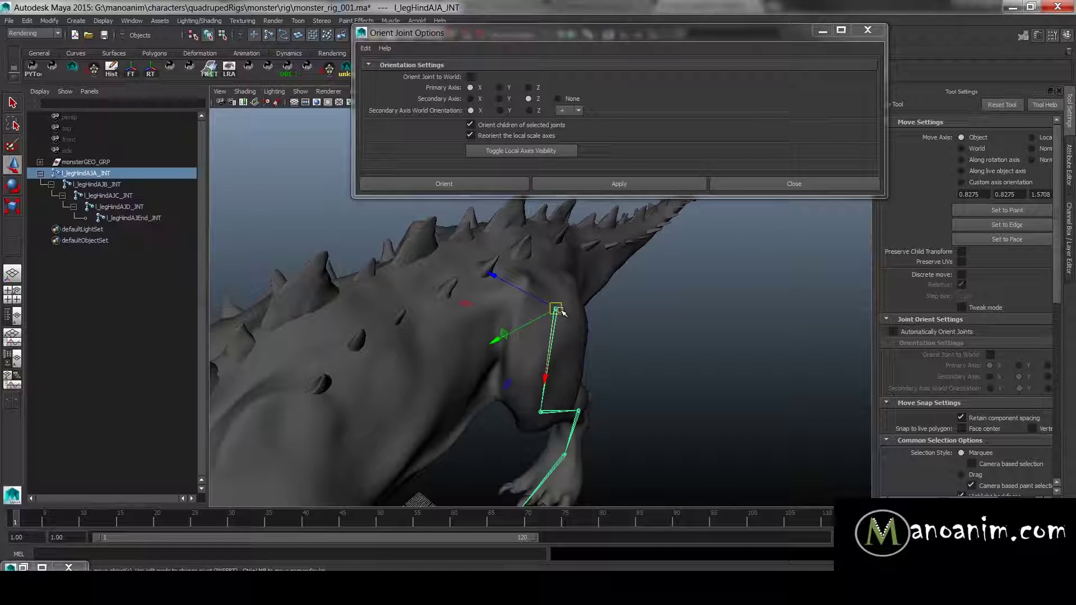
pyautogui.click(597, 185)
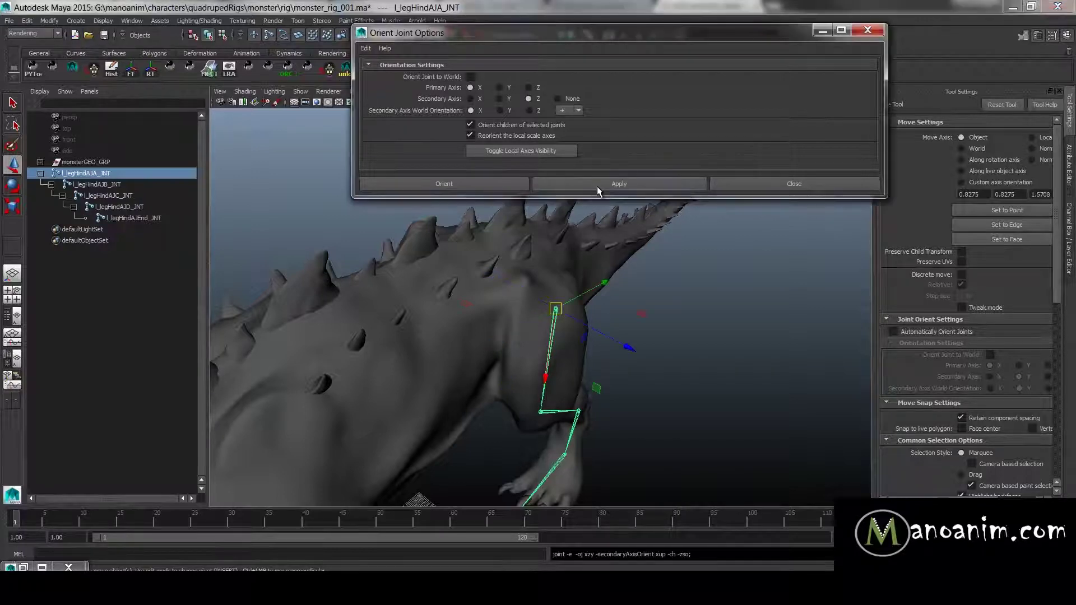
# - Select the joints down the hind leg chain in turn to examine the new axis directions at the knee, hock and ankle
pyautogui.keyDown('alt'); pyautogui.moveTo(608, 299); pyautogui.dragTo(505, 307); pyautogui.keyUp('alt')
pyautogui.press('Down')
pyautogui.press('Up')
pyautogui.moveTo(510, 403); pyautogui.dragTo(511, 405)
pyautogui.keyDown('alt'); pyautogui.moveTo(519, 364); pyautogui.dragTo(516, 310, button='middle'); pyautogui.keyUp('alt')
pyautogui.scroll(3, 513, 336)
pyautogui.moveTo(497, 390); pyautogui.dragTo(540, 399)
pyautogui.keyDown('alt'); pyautogui.moveTo(628, 410); pyautogui.dragTo(631, 350, button='middle'); pyautogui.keyUp('alt')
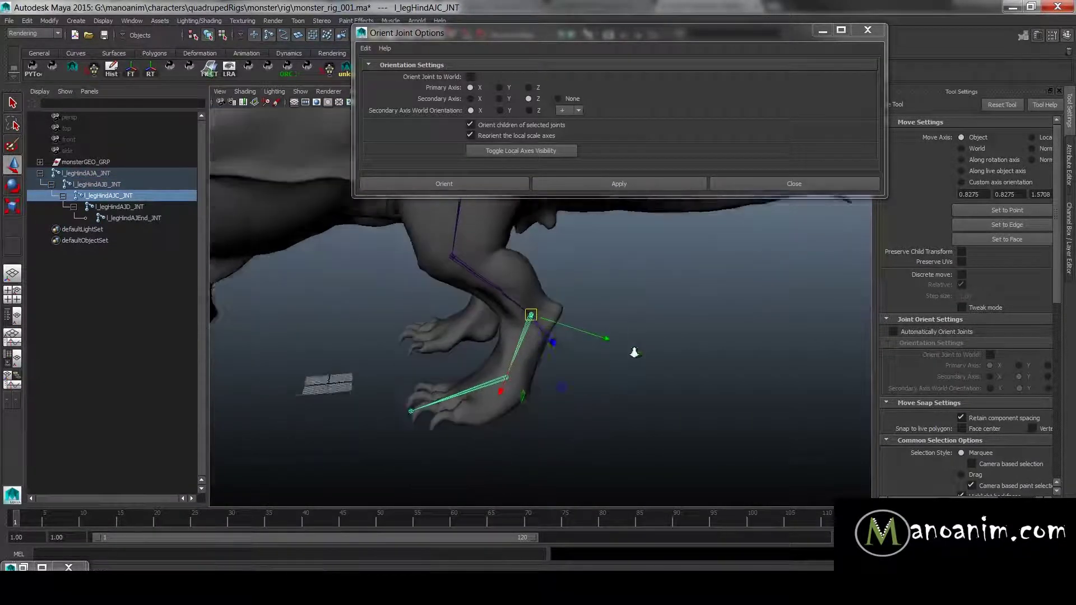
pyautogui.scroll(1, 628, 353)
pyautogui.moveTo(470, 387); pyautogui.dragTo(484, 432)
pyautogui.keyDown('alt'); pyautogui.moveTo(517, 423); pyautogui.dragTo(535, 397, button='middle'); pyautogui.keyUp('alt')
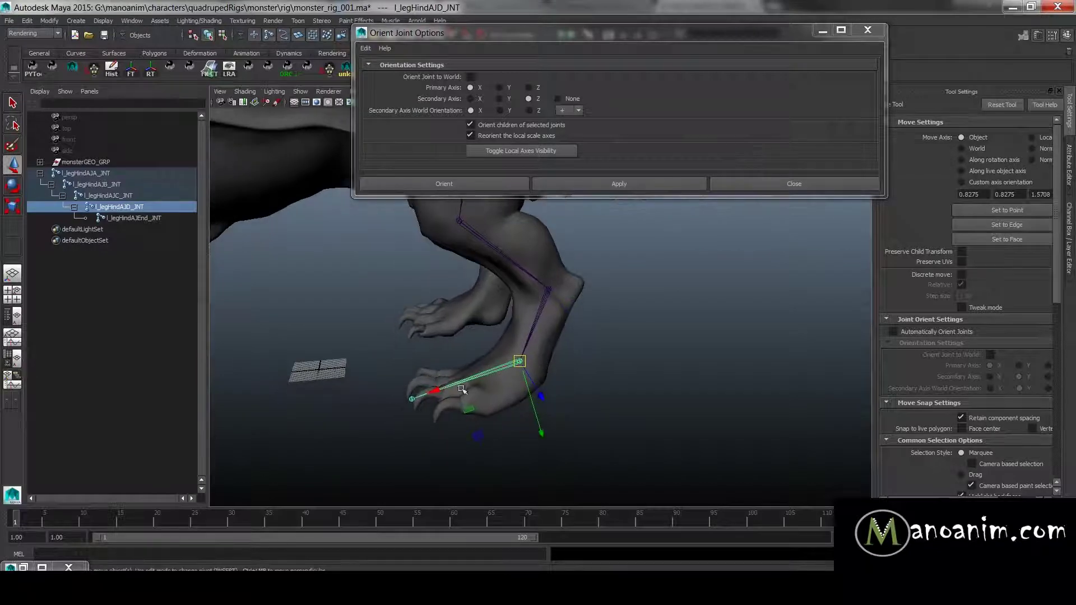
# - Reorient the end joint l_legHindAJEnd_JNT with Orient Joint to World enabled, compare it with l_legHindAJD_JNT, and close the options
pyautogui.click(414, 400)
pyautogui.keyDown('alt'); pyautogui.moveTo(558, 428); pyautogui.dragTo(517, 364); pyautogui.keyUp('alt')
pyautogui.click(470, 77)
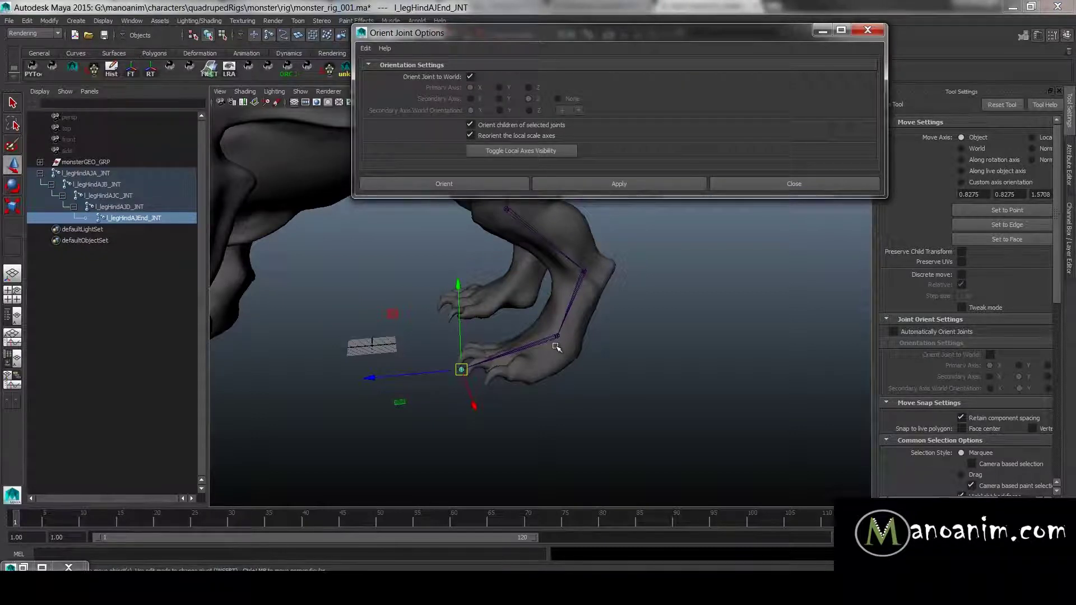
pyautogui.click(611, 187)
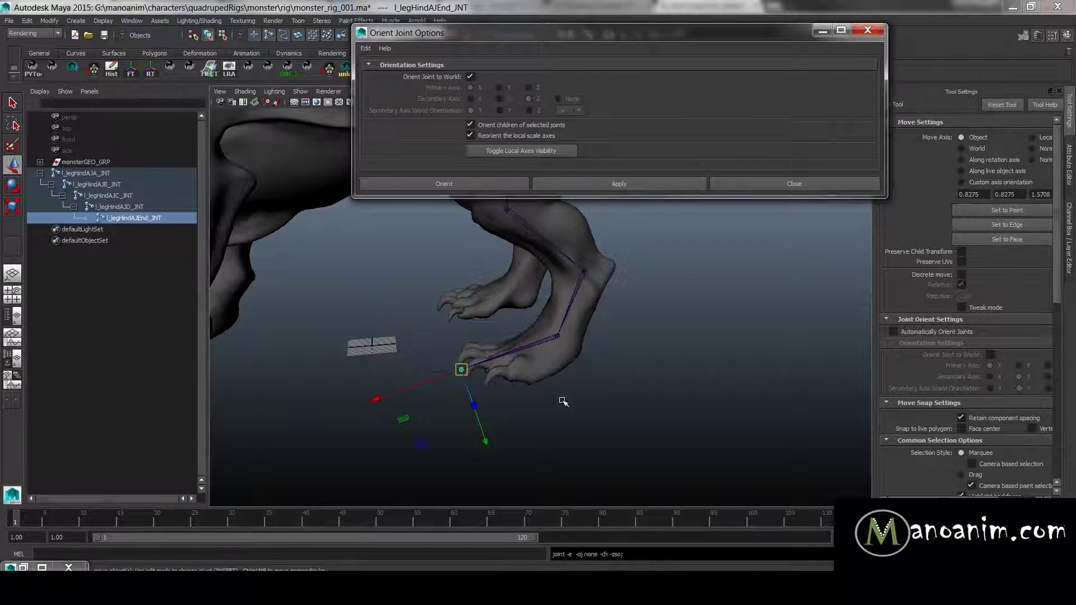
pyautogui.click(677, 352)
pyautogui.click(526, 343)
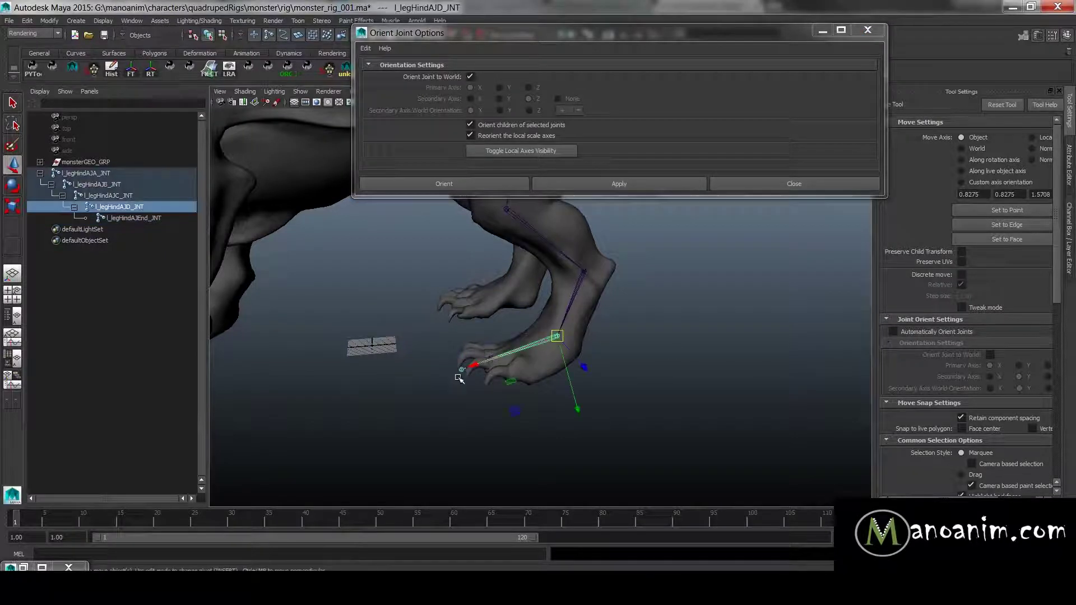
pyautogui.click(679, 295)
pyautogui.click(762, 187)
# - Examine the placement of the complete left hind leg joint chain inside the monster's leg from several angles
pyautogui.keyDown('alt'); pyautogui.moveTo(674, 327); pyautogui.dragTo(580, 301, button='right'); pyautogui.keyUp('alt')
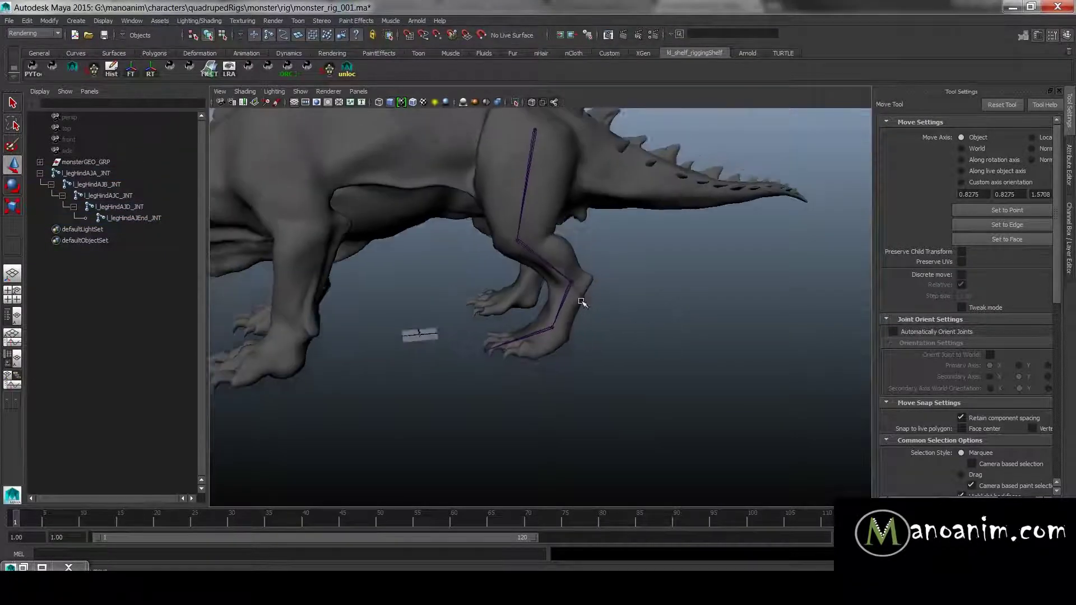
pyautogui.keyDown('alt'); pyautogui.moveTo(581, 302); pyautogui.dragTo(589, 354, button='middle'); pyautogui.keyUp('alt')
pyautogui.moveTo(464, 216); pyautogui.dragTo(565, 240)
pyautogui.moveTo(747, 276)
pyautogui.keyDown('alt'); pyautogui.mouseDown()
pyautogui.moveTo(583, 276)
pyautogui.moveTo(734, 270)
pyautogui.mouseUp(); pyautogui.keyUp('alt')
pyautogui.keyDown('alt'); pyautogui.moveTo(672, 260); pyautogui.dragTo(672, 336, button='middle'); pyautogui.keyUp('alt')
pyautogui.click(776, 333)
pyautogui.keyDown('alt'); pyautogui.moveTo(710, 320); pyautogui.dragTo(670, 309, button='right'); pyautogui.keyUp('alt')
pyautogui.keyDown('alt'); pyautogui.moveTo(789, 299); pyautogui.dragTo(743, 302); pyautogui.keyUp('alt')
pyautogui.keyDown('alt'); pyautogui.moveTo(693, 291); pyautogui.dragTo(737, 298, button='right'); pyautogui.keyUp('alt')
pyautogui.keyDown('alt'); pyautogui.moveTo(733, 335); pyautogui.dragTo(735, 292, button='middle'); pyautogui.keyUp('alt')
pyautogui.keyDown('alt'); pyautogui.moveTo(734, 292); pyautogui.dragTo(654, 324); pyautogui.keyUp('alt')
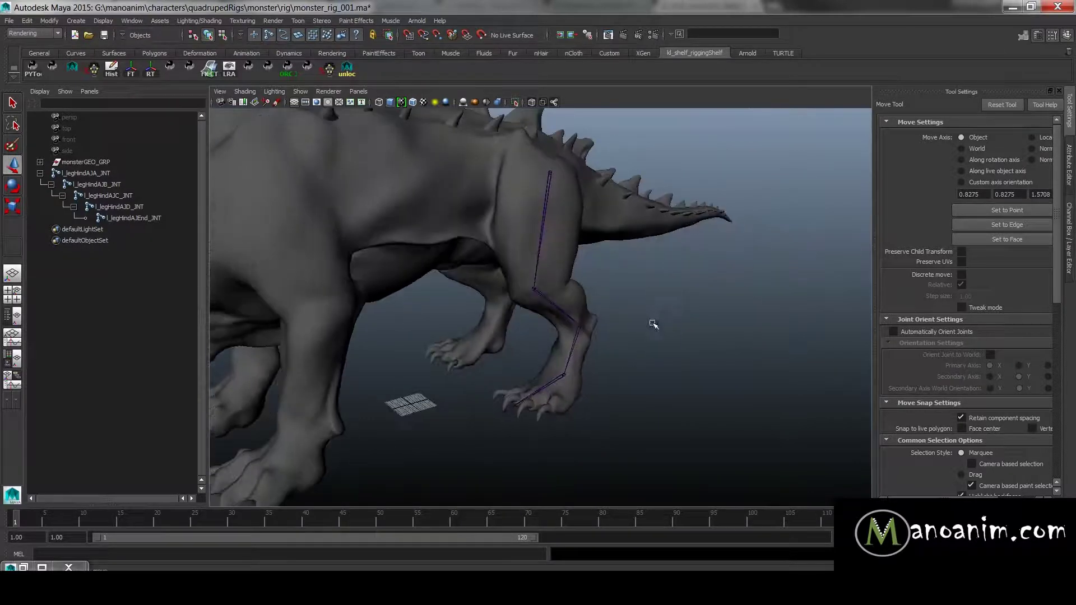
pyautogui.keyDown('alt'); pyautogui.moveTo(635, 268); pyautogui.dragTo(573, 264); pyautogui.keyUp('alt')
pyautogui.keyDown('alt'); pyautogui.moveTo(574, 264); pyautogui.dragTo(485, 259, button='right'); pyautogui.keyUp('alt')
pyautogui.keyDown('alt'); pyautogui.moveTo(486, 260); pyautogui.dragTo(636, 284); pyautogui.keyUp('alt')
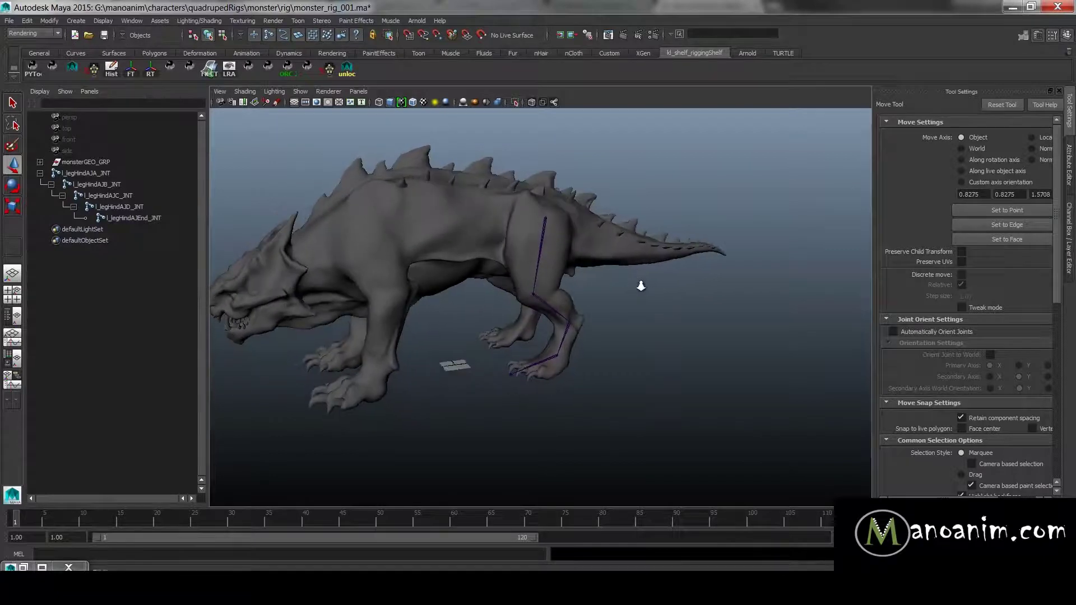
pyautogui.keyDown('alt'); pyautogui.moveTo(637, 283); pyautogui.dragTo(722, 278, button='right'); pyautogui.keyUp('alt')
pyautogui.keyDown('alt'); pyautogui.moveTo(721, 278); pyautogui.dragTo(613, 315); pyautogui.keyUp('alt')
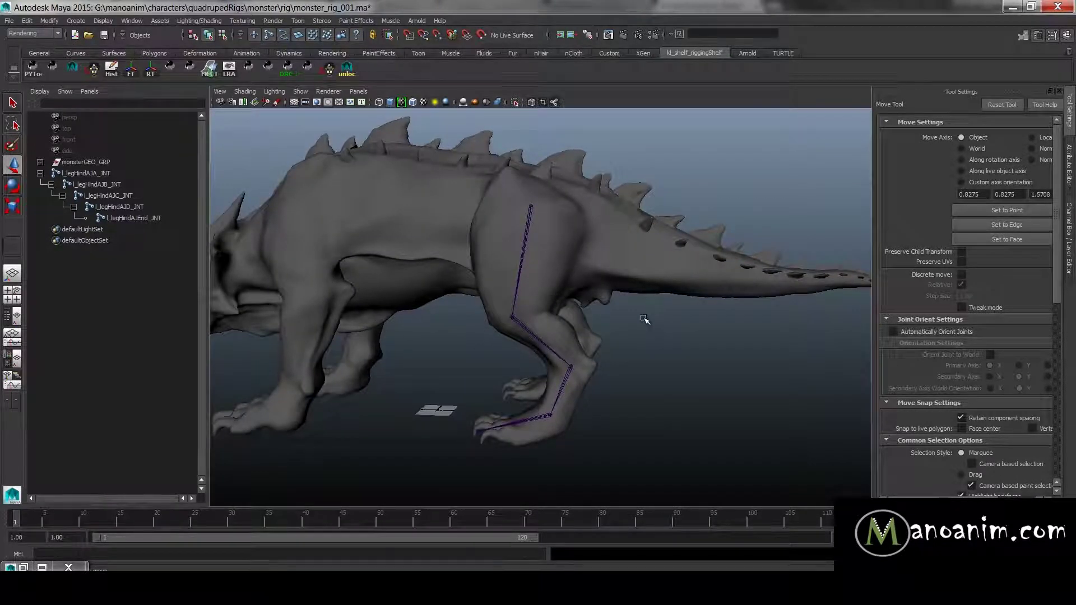
# - Create an IK handle with the Rotate-Plane Solver from the root joint l_legHindAJA_JNT to the hock joint l_legHindAJC_JNT
pyautogui.keyDown('alt'); pyautogui.moveTo(660, 347); pyautogui.dragTo(797, 394); pyautogui.keyUp('alt')
pyautogui.press('space')
pyautogui.keyDown('alt'); pyautogui.moveTo(605, 180); pyautogui.dragTo(622, 193); pyautogui.keyUp('alt')
pyautogui.keyDown('alt'); pyautogui.moveTo(622, 194); pyautogui.dragTo(652, 193, button='right'); pyautogui.keyUp('alt')
pyautogui.click(985, 139)
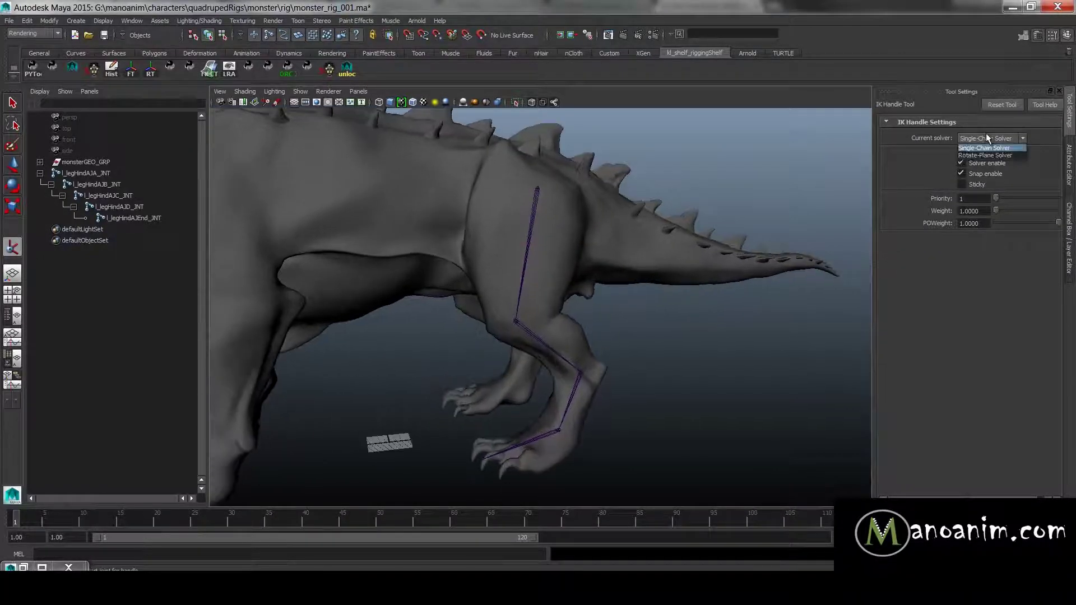
pyautogui.click(992, 158)
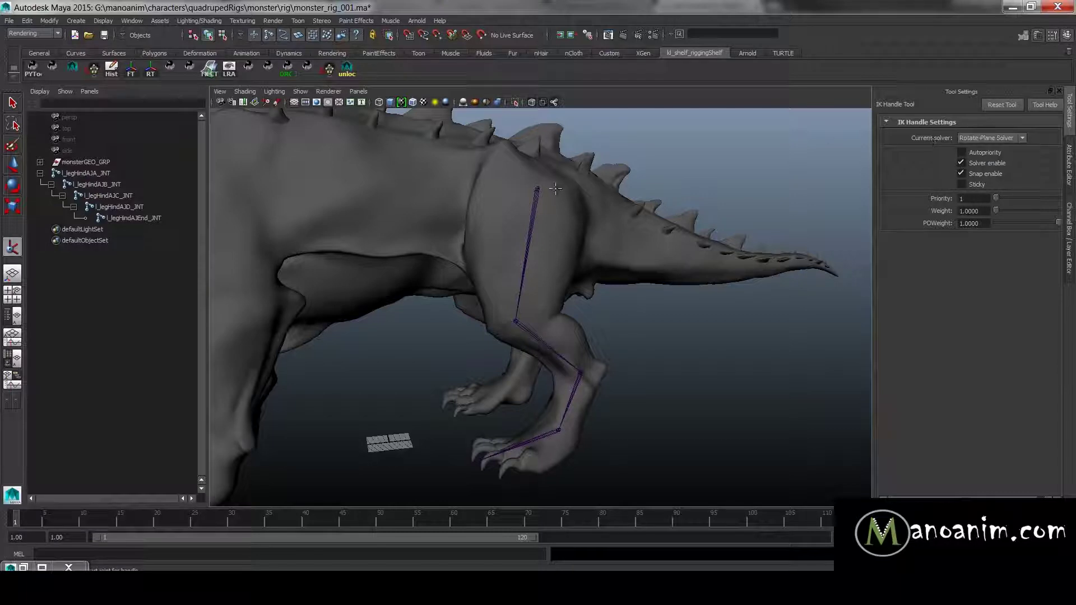
pyautogui.click(537, 188)
pyautogui.keyDown('alt'); pyautogui.moveTo(566, 241); pyautogui.dragTo(631, 279); pyautogui.keyUp('alt')
pyautogui.click(579, 317)
pyautogui.keyDown('alt'); pyautogui.moveTo(632, 279); pyautogui.dragTo(745, 279, button='right'); pyautogui.keyUp('alt')
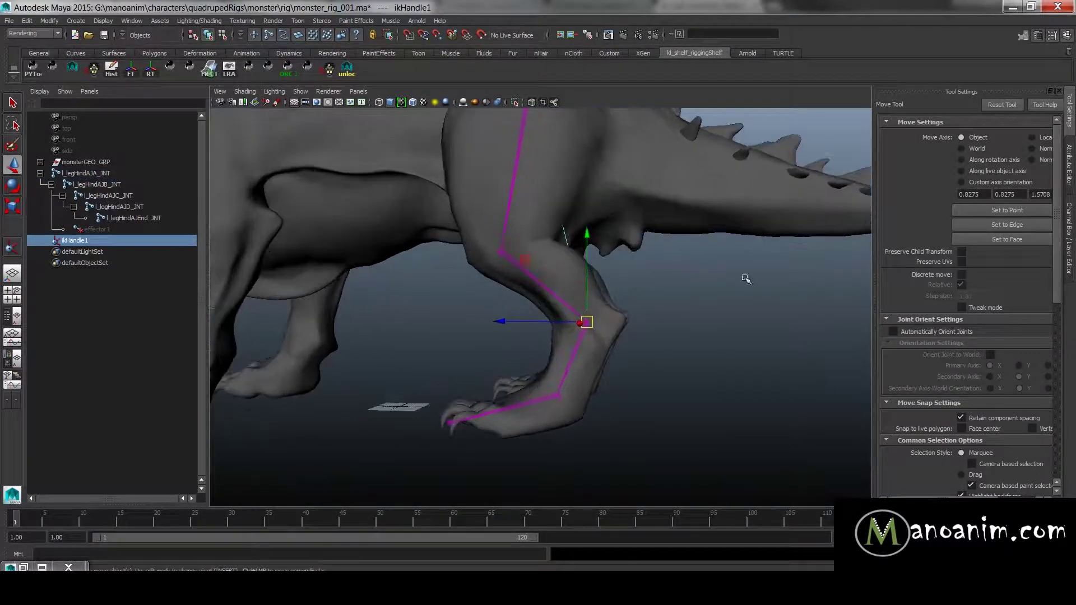
# - Rename the hind leg's IK handle as l_legHind_IK
pyautogui.keyDown('alt'); pyautogui.moveTo(759, 206); pyautogui.dragTo(640, 207, button='right'); pyautogui.keyUp('alt')
pyautogui.keyDown('alt'); pyautogui.moveTo(640, 207); pyautogui.dragTo(641, 277, button='middle'); pyautogui.keyUp('alt')
pyautogui.keyDown('alt'); pyautogui.moveTo(641, 277); pyautogui.dragTo(723, 274, button='right'); pyautogui.keyUp('alt')
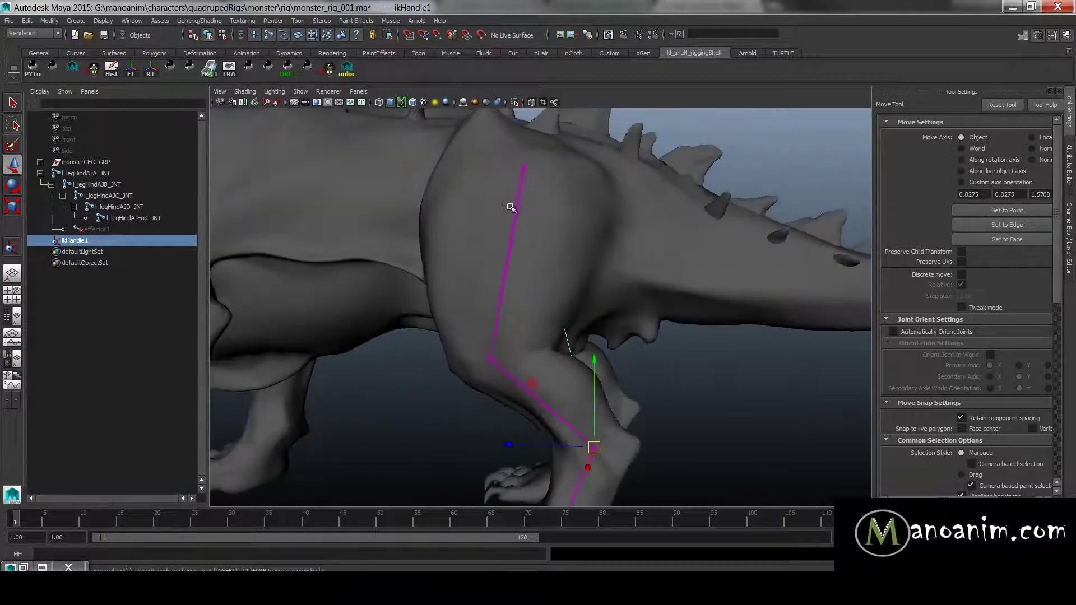
pyautogui.click(524, 168)
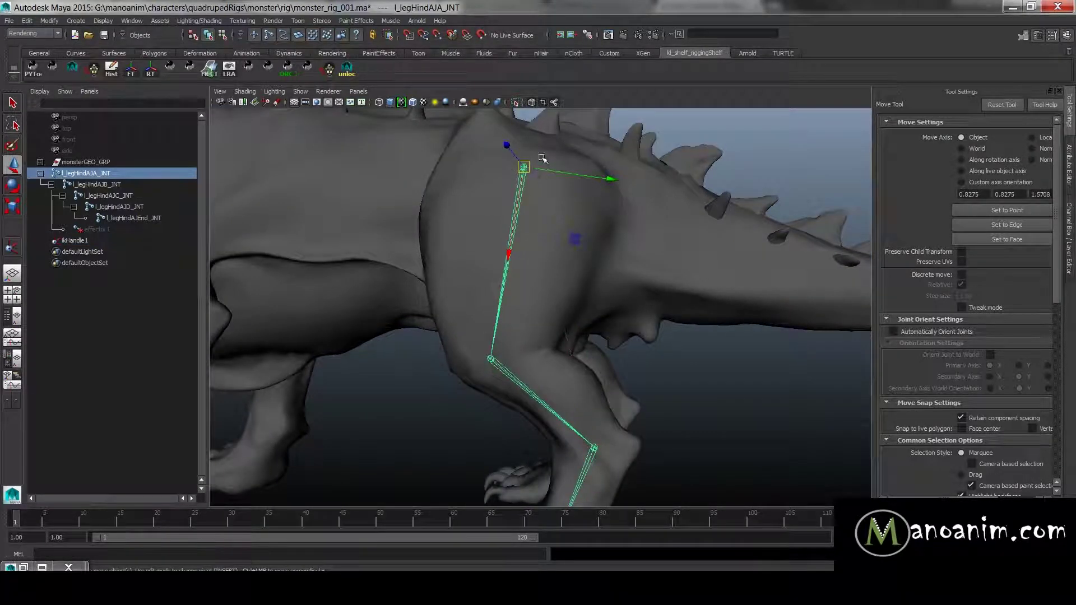
pyautogui.keyDown('alt'); pyautogui.moveTo(739, 414); pyautogui.dragTo(639, 392, button='right'); pyautogui.keyUp('alt')
pyautogui.keyDown('alt'); pyautogui.moveTo(639, 392); pyautogui.dragTo(660, 293, button='middle'); pyautogui.keyUp('alt')
pyautogui.keyDown('alt'); pyautogui.moveTo(660, 292); pyautogui.dragTo(723, 322, button='right'); pyautogui.keyUp('alt')
pyautogui.doubleClick(132, 240)
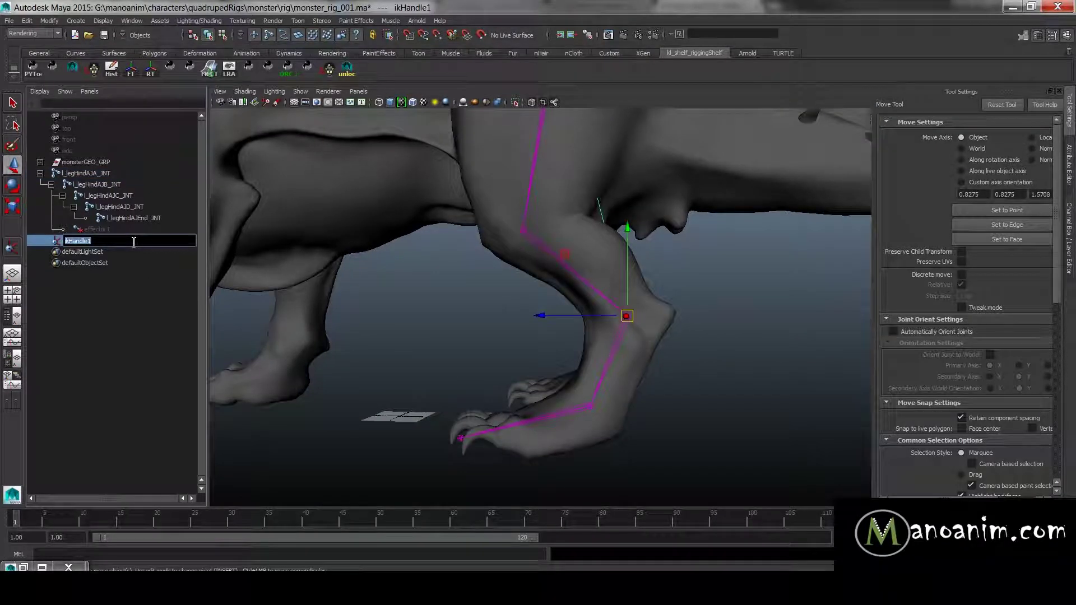
pyautogui.press('BackSpace')
pyautogui.write('l_legHind_IK')
pyautogui.press('Return')
# - Select l_legHind_IK and examine its translate values in the Channel Box and its placement at the hock
pyautogui.click(740, 351)
pyautogui.keyDown('alt'); pyautogui.moveTo(740, 351); pyautogui.dragTo(552, 385); pyautogui.keyUp('alt')
pyautogui.click(661, 367)
pyautogui.click(96, 243)
pyautogui.hotkey('ctrl', 'a')
pyautogui.click(1069, 223)
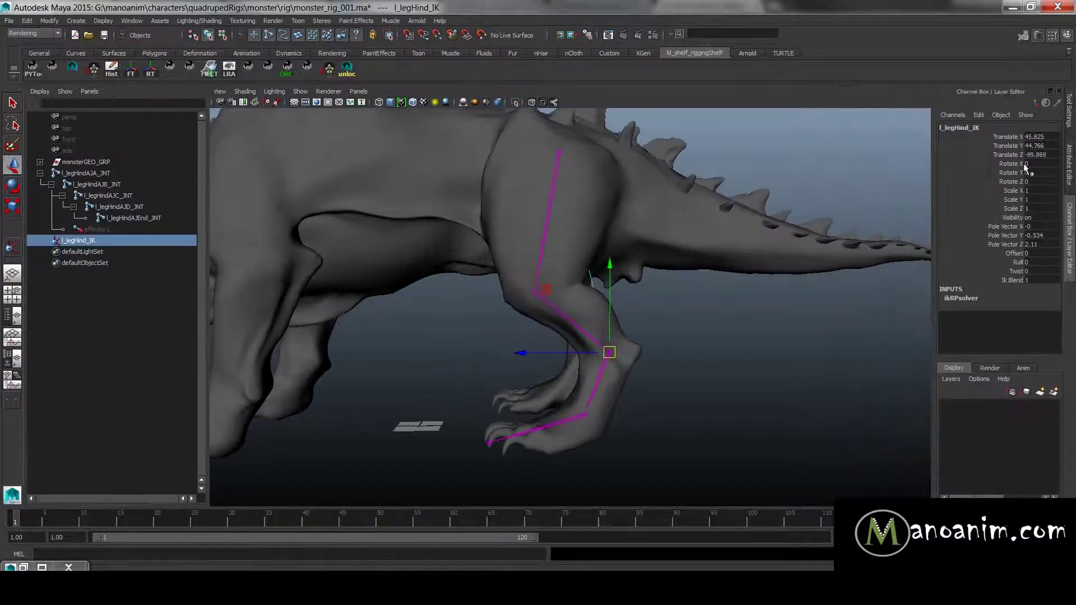
pyautogui.moveTo(1034, 136); pyautogui.dragTo(1036, 158)
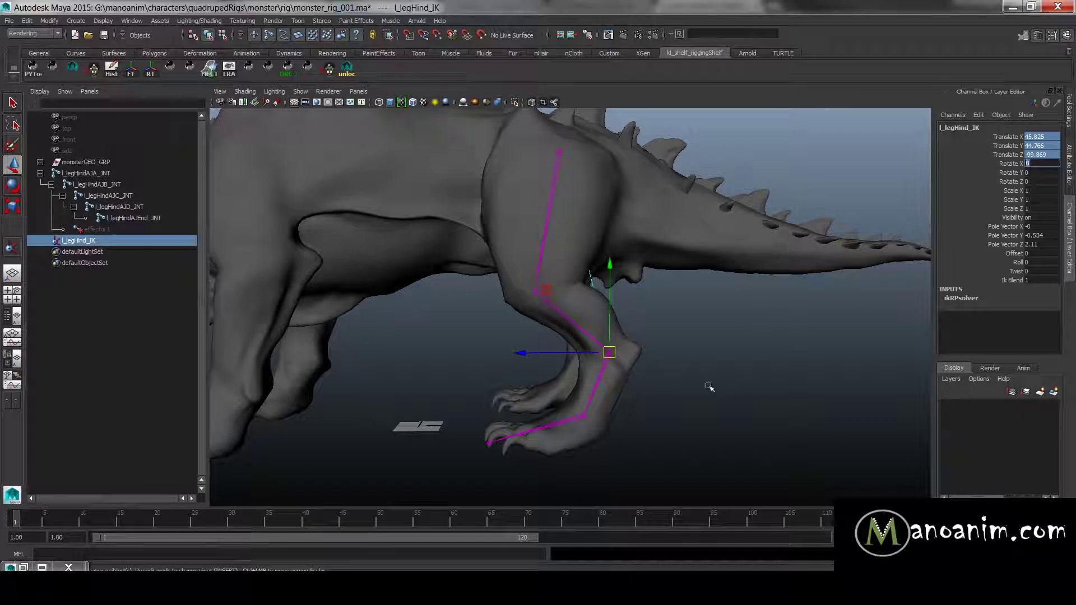
pyautogui.click(672, 367)
pyautogui.keyDown('alt'); pyautogui.moveTo(674, 363); pyautogui.dragTo(405, 304); pyautogui.keyUp('alt')
pyautogui.keyDown('alt'); pyautogui.moveTo(717, 339); pyautogui.dragTo(685, 317); pyautogui.keyUp('alt')
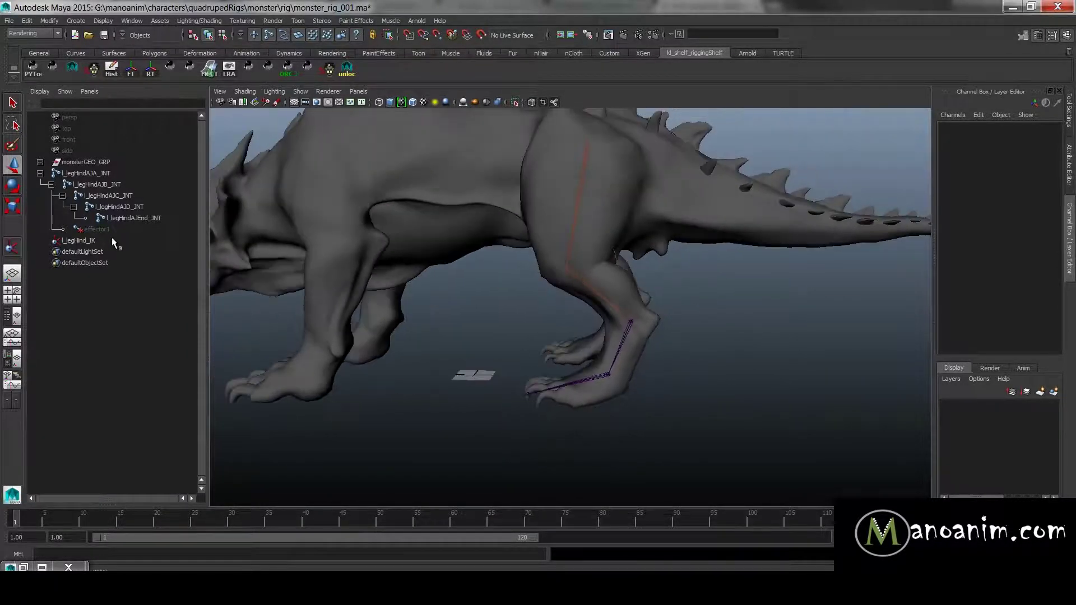
pyautogui.keyDown('alt'); pyautogui.moveTo(692, 325); pyautogui.dragTo(707, 320); pyautogui.keyUp('alt')
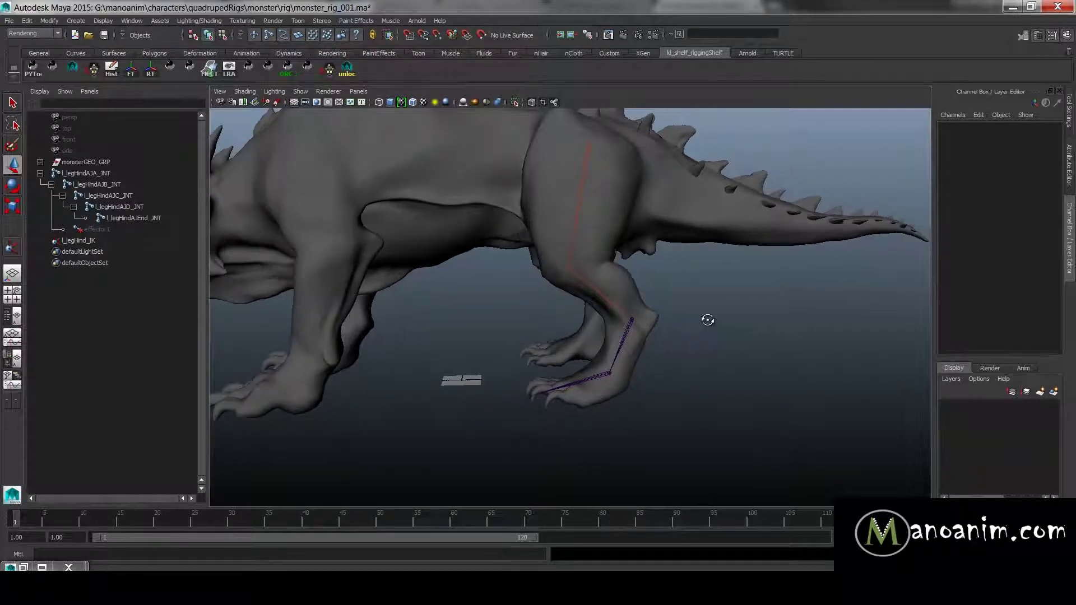
# - Create a NURBS circle at the origin and scale it uniformly to 12.689
pyautogui.keyDown('alt'); pyautogui.moveTo(486, 336); pyautogui.dragTo(479, 290, button='right'); pyautogui.keyUp('alt')
pyautogui.press('space')
pyautogui.click(420, 252)
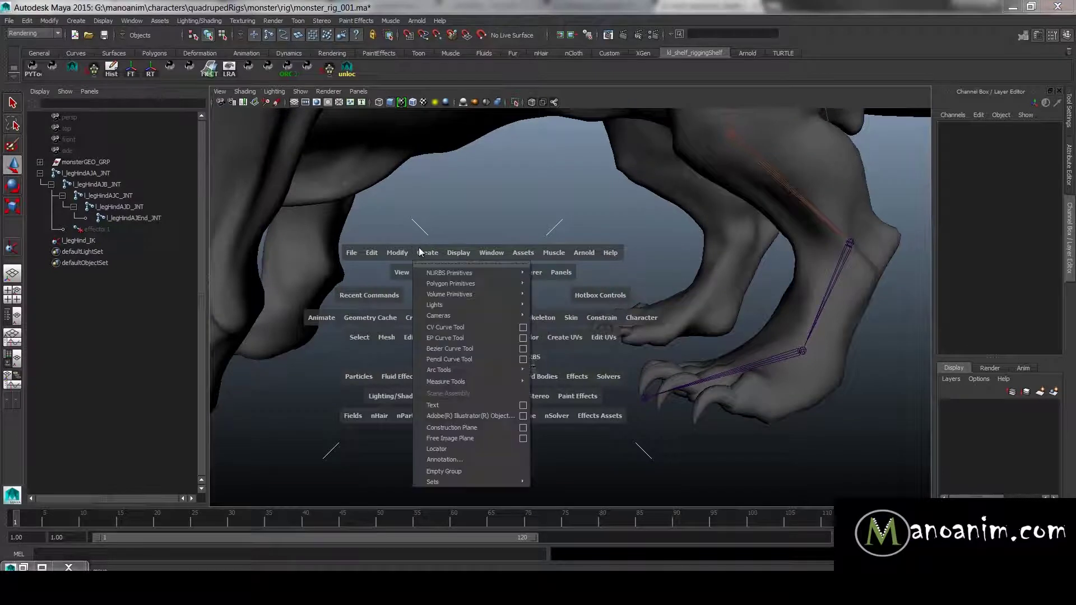
pyautogui.moveTo(501, 276)
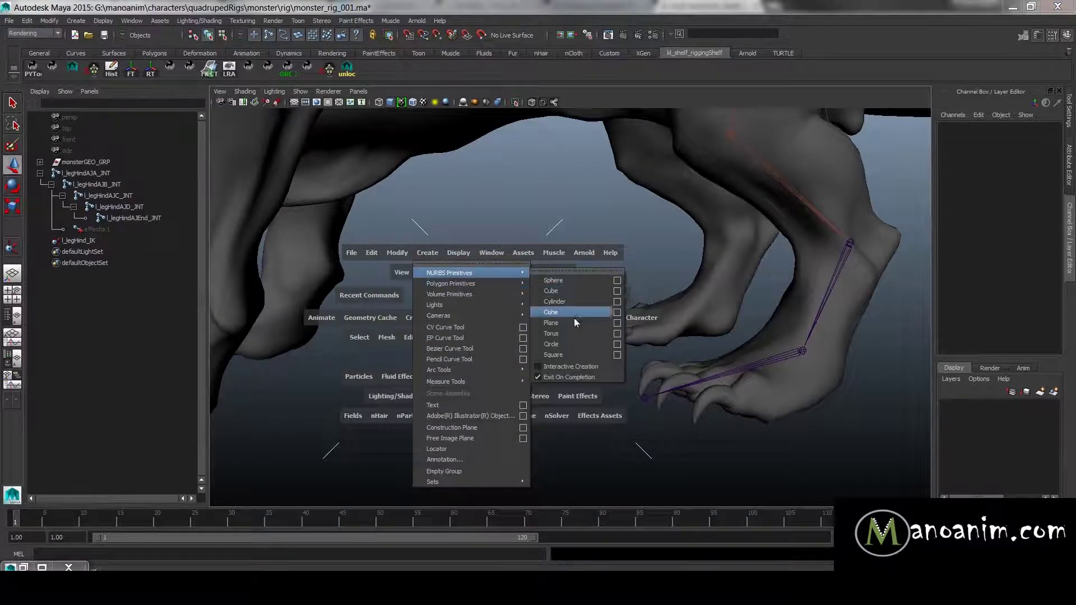
pyautogui.click(570, 342)
pyautogui.press('e')
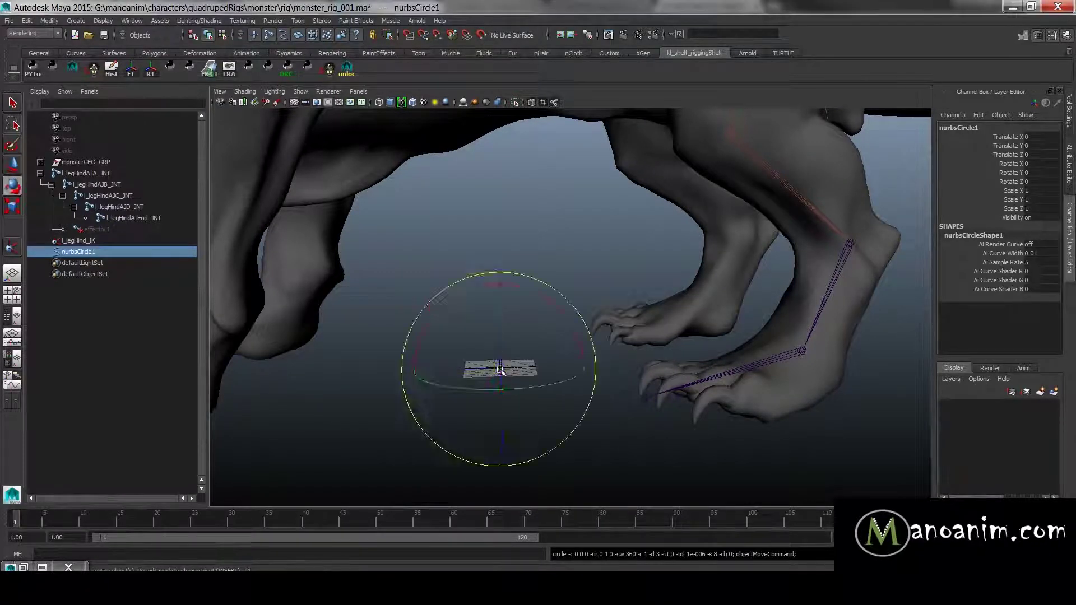
pyautogui.press('r')
pyautogui.moveTo(500, 368); pyautogui.dragTo(538, 366)
pyautogui.doubleClick(114, 252)
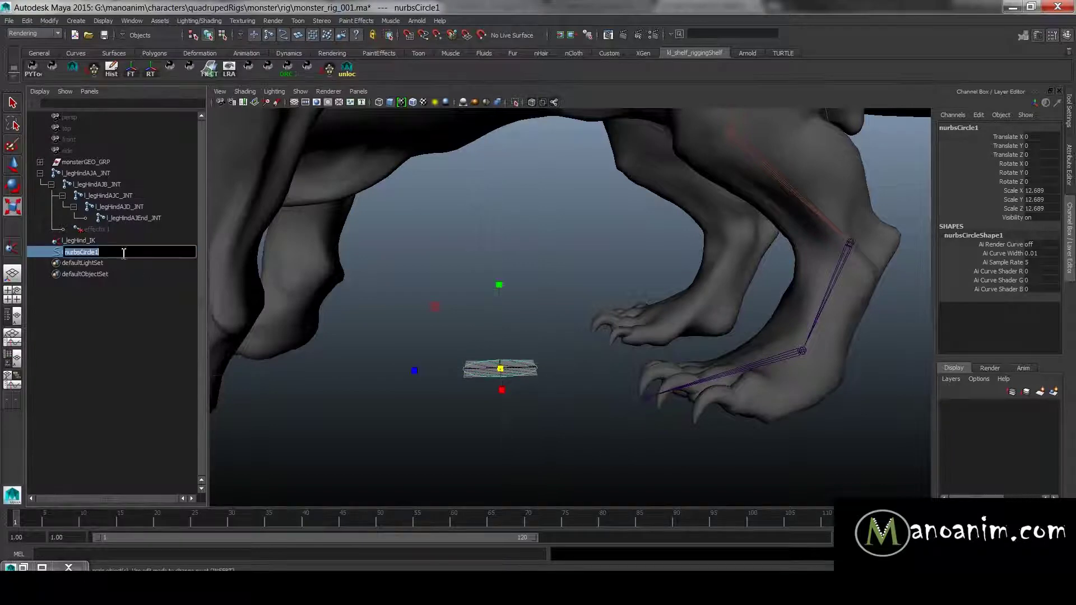
pyautogui.press('Return')
pyautogui.press('f')
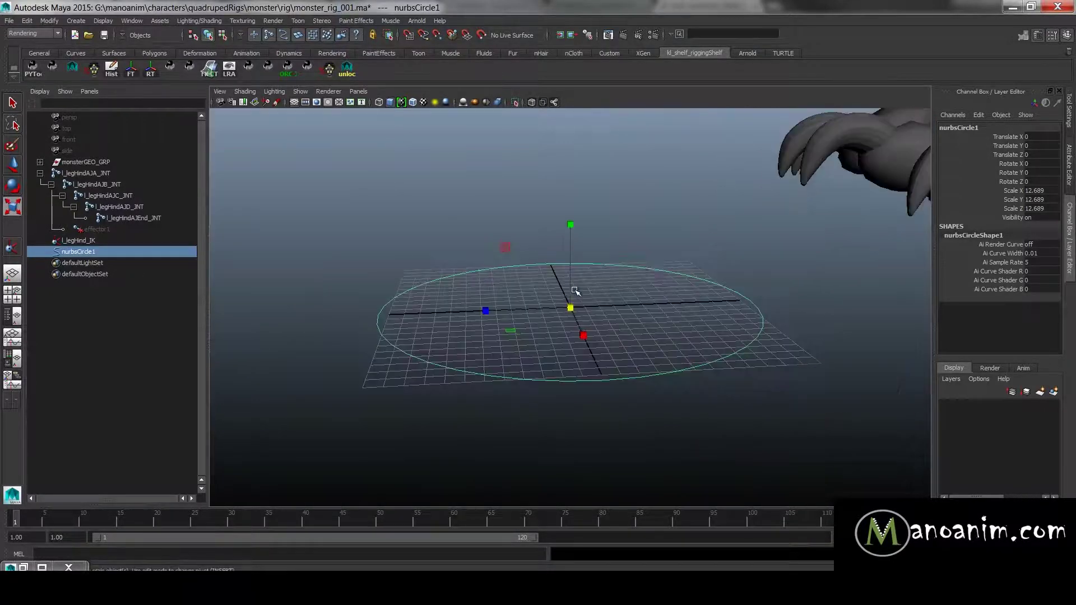
pyautogui.scroll(-10, 666, 294)
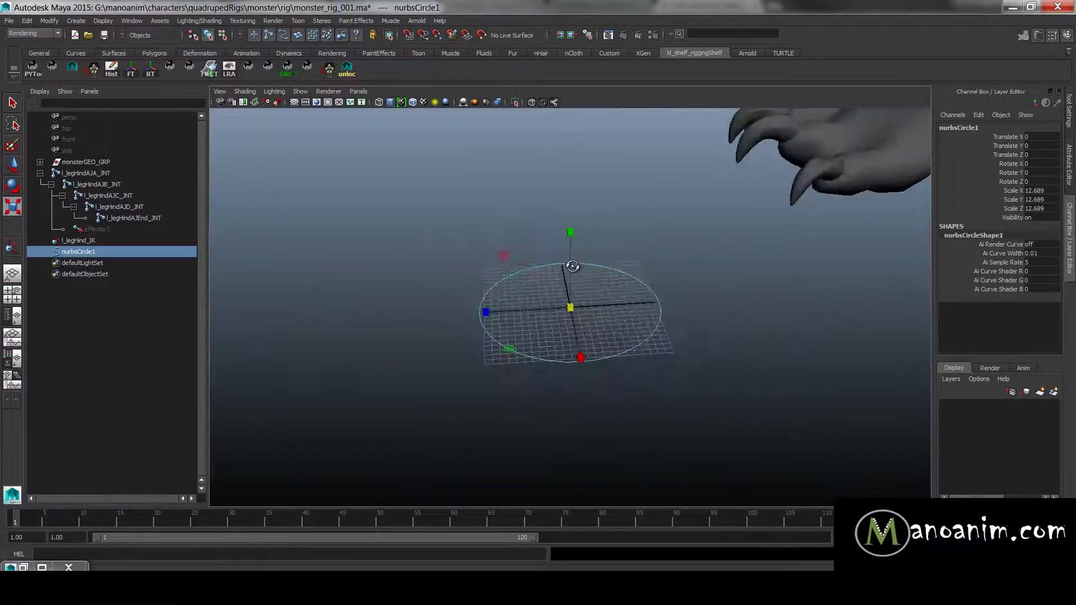
pyautogui.press('space')
pyautogui.moveTo(510, 241); pyautogui.dragTo(541, 280)
pyautogui.hotkey('ctrl', 'd')
pyautogui.click(101, 261)
pyautogui.press('Delete')
# - Clear the selection and create an empty group at the origin
pyautogui.click(100, 254)
pyautogui.click(306, 259)
pyautogui.hotkey('ctrl', 'g')
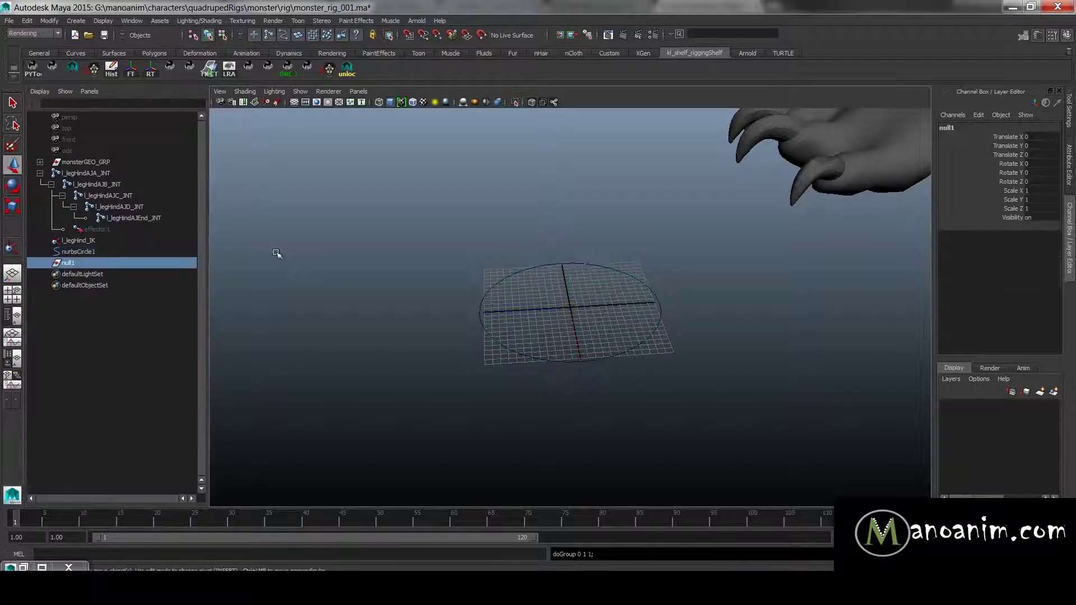
# - Parent the NURBS circle under the empty group null1 and rename the circle as l_legHind_CTRL
pyautogui.moveTo(98, 252); pyautogui.dragTo(95, 260, button='middle')
pyautogui.click(40, 253)
pyautogui.doubleClick(100, 263)
pyautogui.write('l')
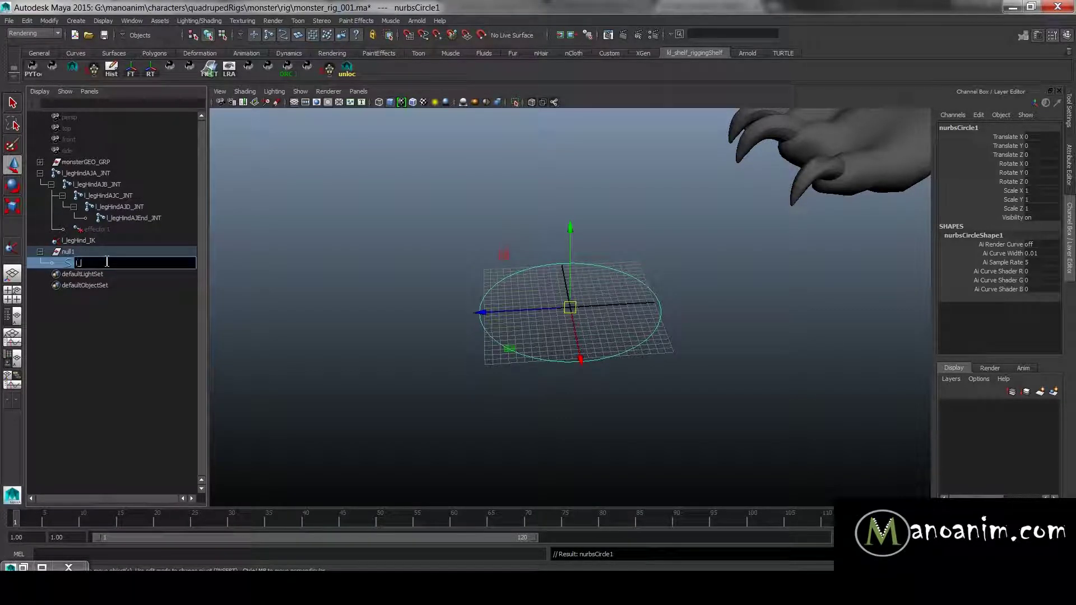
pyautogui.write('_legHind_CTRL')
pyautogui.press('Return')
# - Rename the group above l_legHind_CTRL as l_legHindCTRLOrient_GRP, reusing the control's name
pyautogui.doubleClick(138, 265)
pyautogui.hotkey('ctrl', 'c')
pyautogui.doubleClick(109, 253)
pyautogui.hotkey('ctrl', 'v')
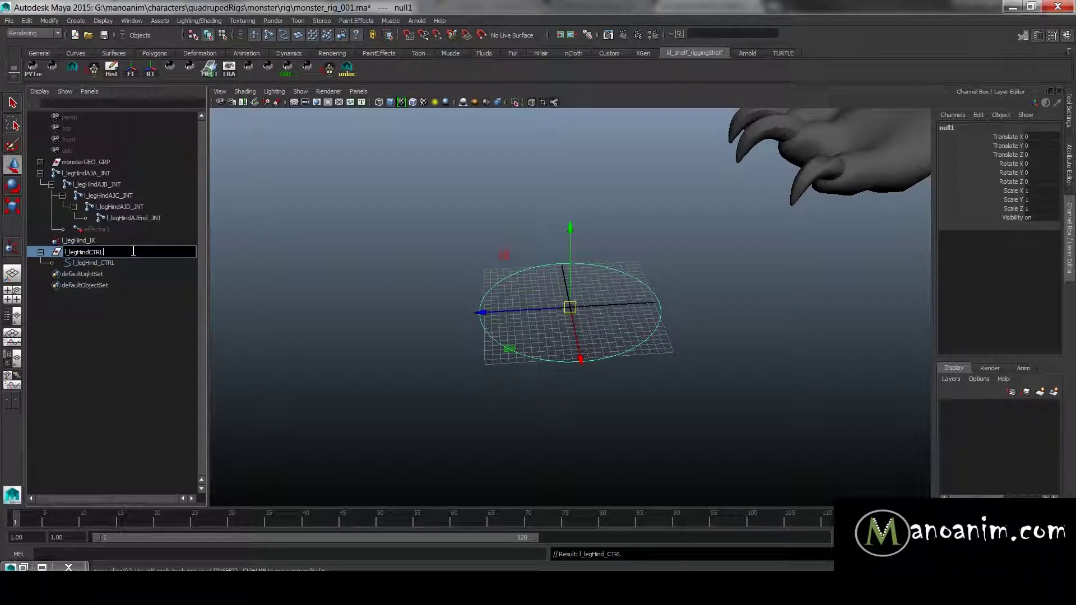
pyautogui.press('Return')
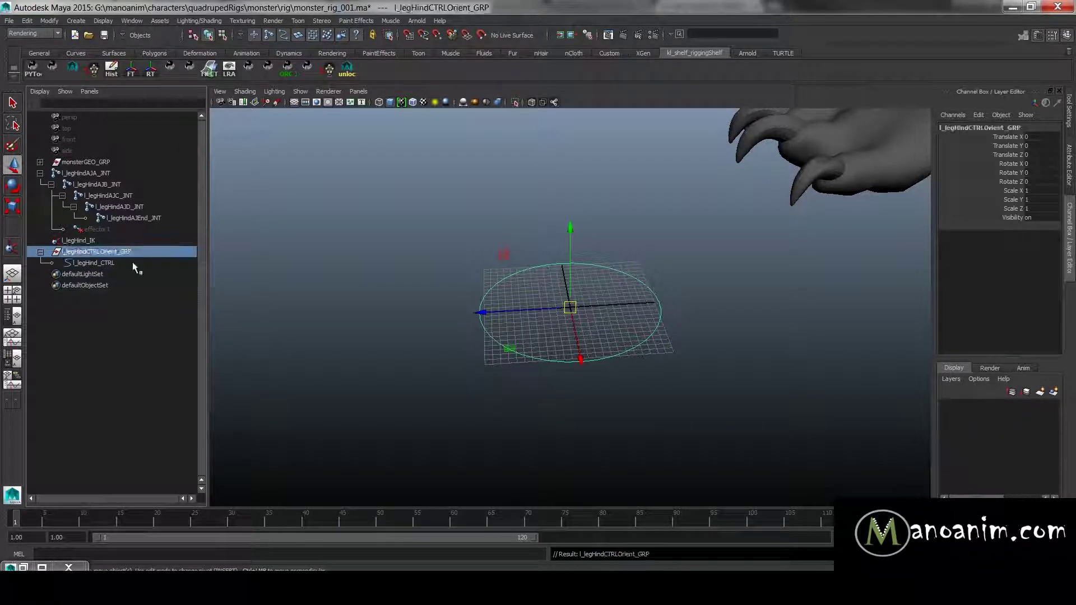
# - Duplicate l_legHindCTRLOrient_GRP and delete the copied circle inside the duplicate
pyautogui.hotkey('ctrl', 'd')
pyautogui.click(40, 274)
pyautogui.click(96, 285)
pyautogui.press('Delete')
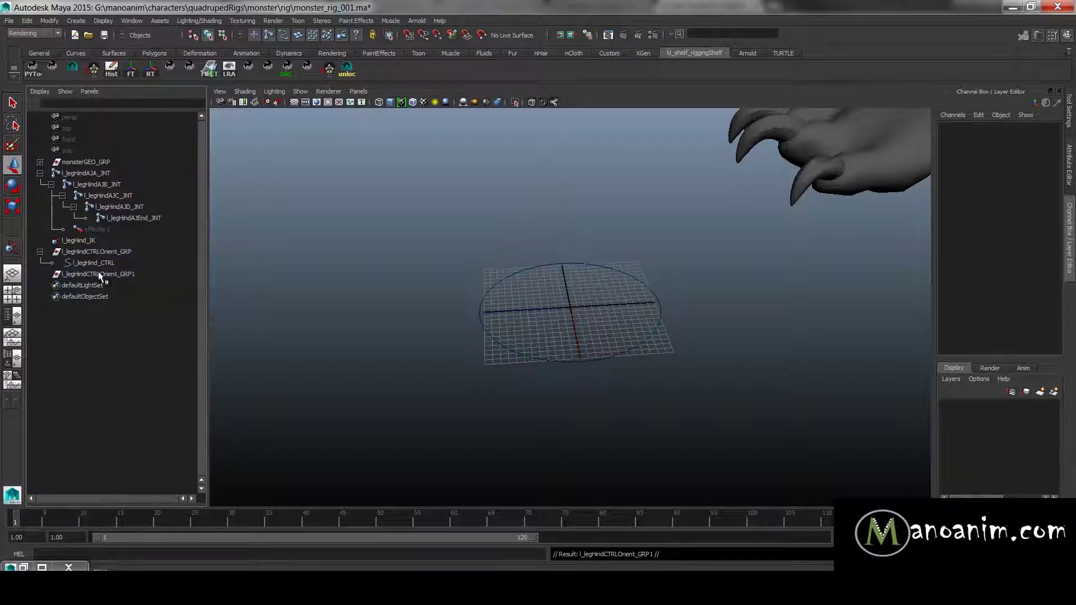
# - Nest the duplicated group under l_legHindCTRLOrient_GRP with l_legHind_CTRL parented inside it
pyautogui.click(99, 273)
pyautogui.moveTo(105, 259); pyautogui.dragTo(106, 265, button='middle')
pyautogui.click(104, 274)
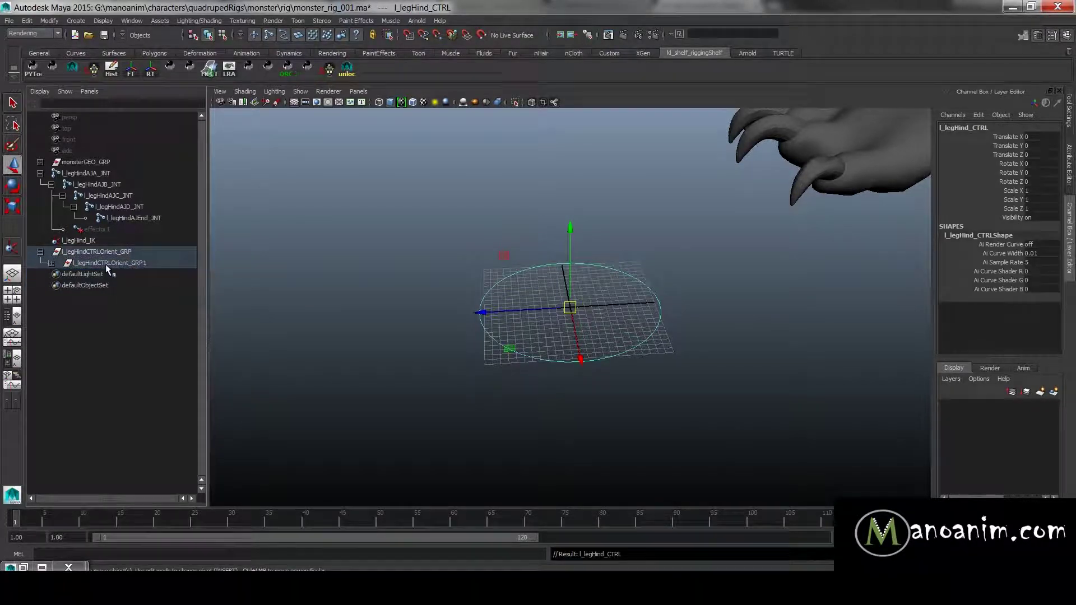
pyautogui.click(50, 261)
pyautogui.moveTo(119, 263); pyautogui.dragTo(115, 253)
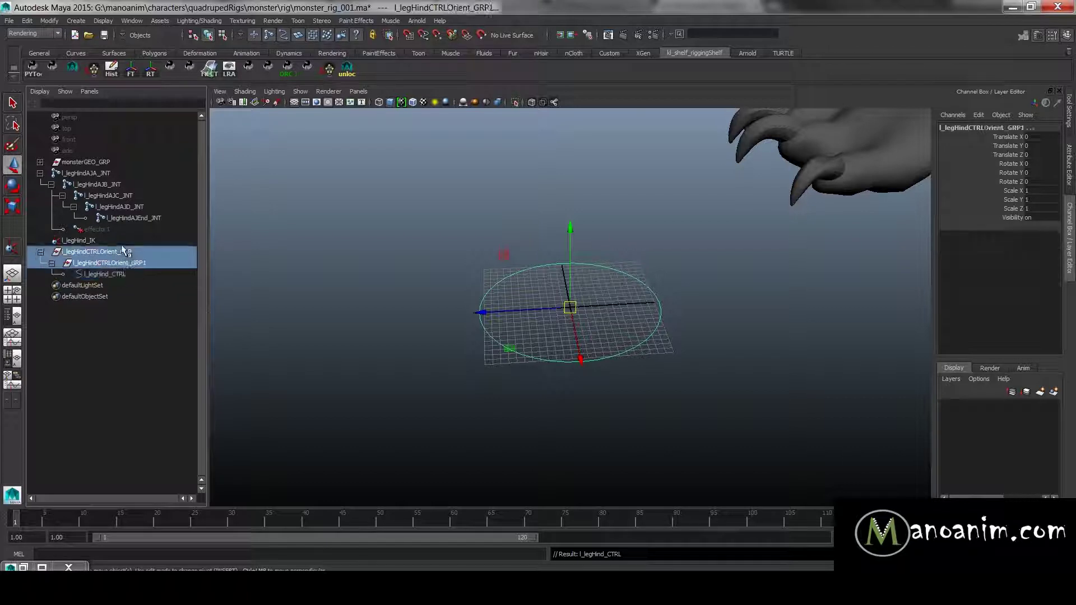
pyautogui.click(134, 273)
# - Rename the nested duplicate group as l_legHindCTRLModify_GRP
pyautogui.click(138, 262)
pyautogui.doubleClick(138, 263)
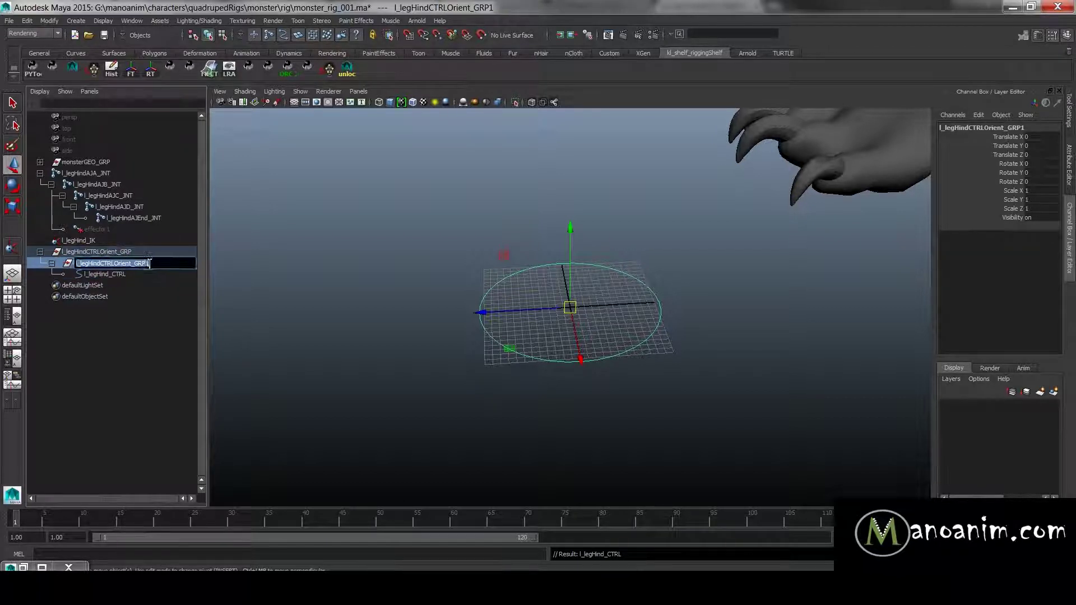
pyautogui.click(161, 264)
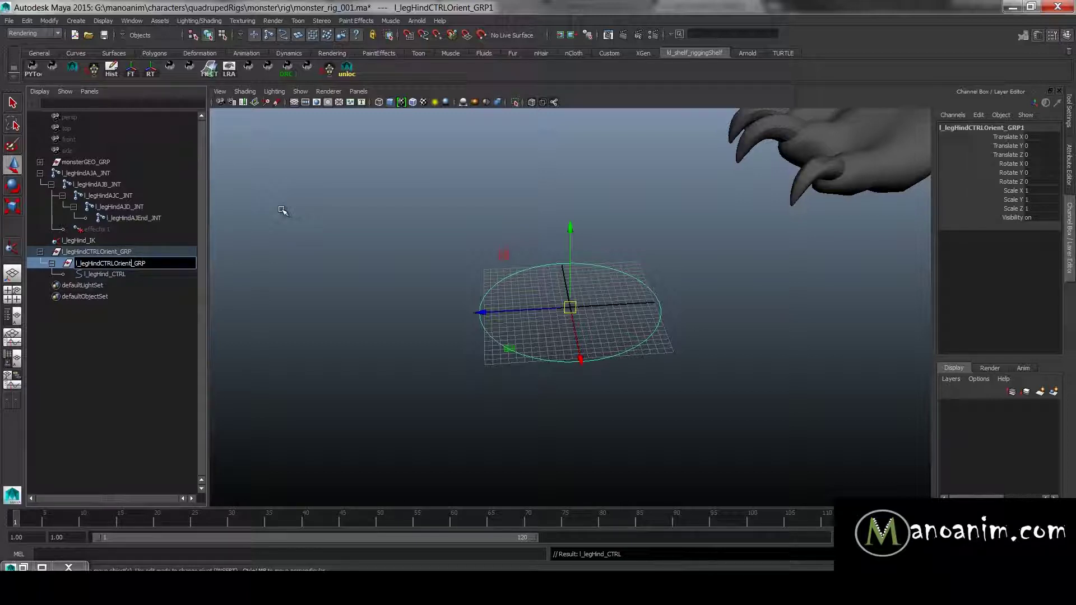
pyautogui.write('Modify')
pyautogui.press('Return')
# - Select the Orient and Modify groups in turn and check the transform channels of l_legHindCTRLOrient_GRP
pyautogui.click(131, 254)
pyautogui.click(129, 263)
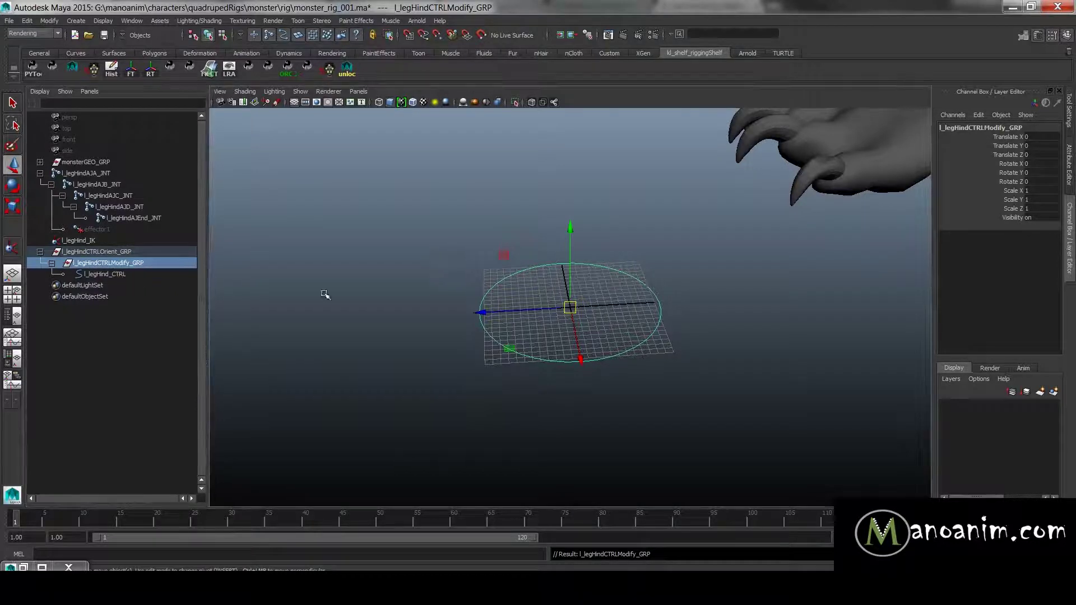
pyautogui.keyDown('alt'); pyautogui.moveTo(577, 322); pyautogui.dragTo(530, 314, button='right'); pyautogui.keyUp('alt')
pyautogui.keyDown('alt'); pyautogui.moveTo(531, 314); pyautogui.dragTo(535, 297); pyautogui.keyUp('alt')
pyautogui.keyDown('alt'); pyautogui.moveTo(699, 324); pyautogui.dragTo(580, 285, button='right'); pyautogui.keyUp('alt')
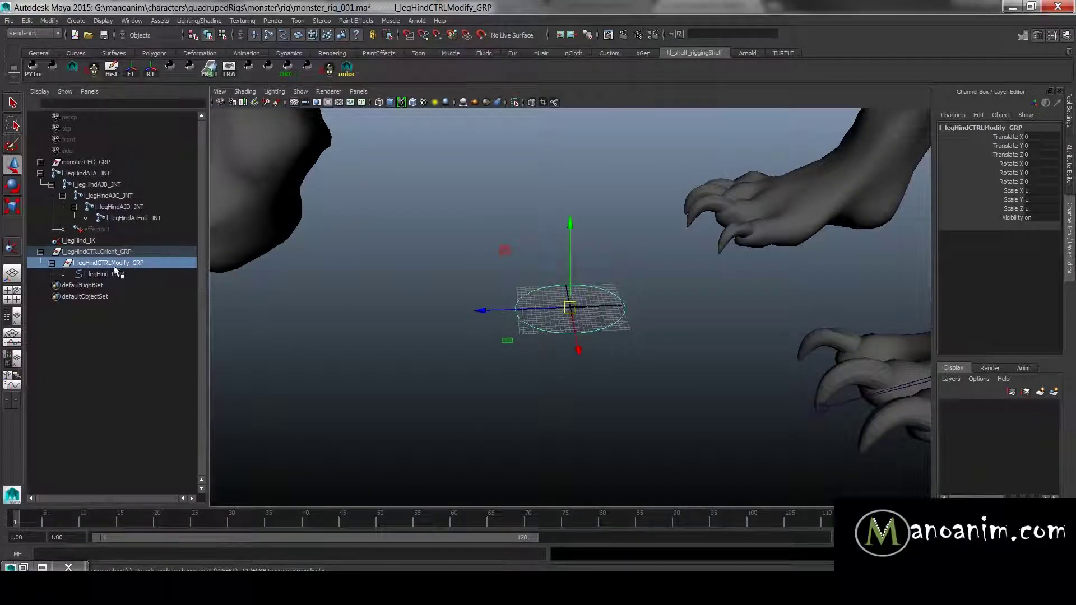
pyautogui.click(131, 252)
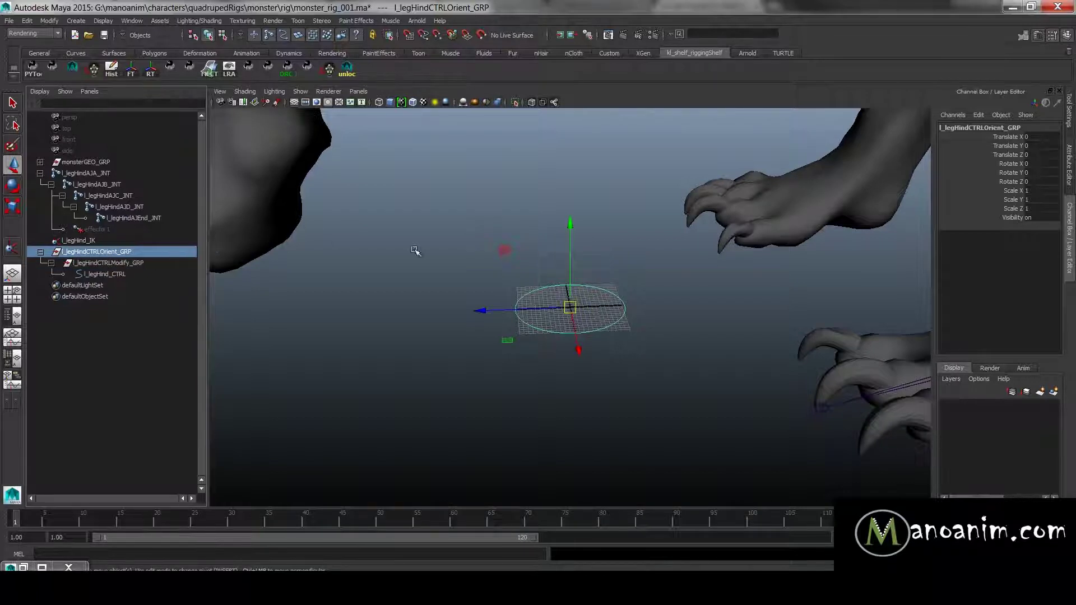
pyautogui.moveTo(1023, 137); pyautogui.dragTo(1020, 219)
# - Snap l_legHindCTRLOrient_GRP onto the l_legHindAJD_JNT joint of the left hind foot
pyautogui.keyDown('alt'); pyautogui.moveTo(803, 253); pyautogui.dragTo(487, 300, button='right'); pyautogui.keyUp('alt')
pyautogui.press('w')
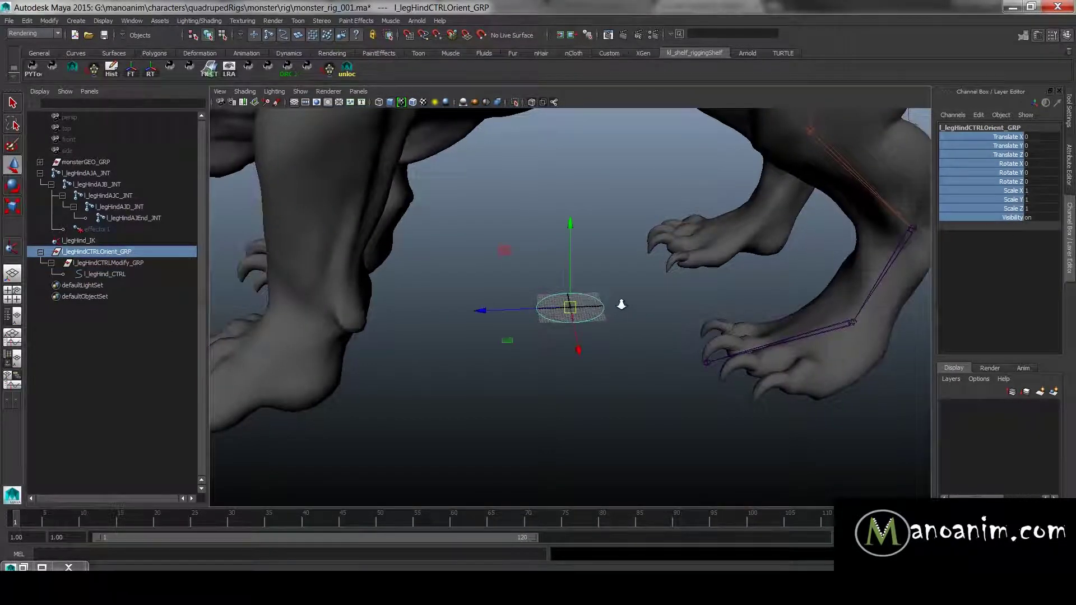
pyautogui.keyDown('alt'); pyautogui.moveTo(622, 304); pyautogui.dragTo(574, 269, button='middle'); pyautogui.keyUp('alt')
pyautogui.keyDown('alt'); pyautogui.moveTo(574, 269); pyautogui.dragTo(779, 274, button='right'); pyautogui.keyUp('alt')
pyautogui.press('v')
pyautogui.moveTo(586, 329); pyautogui.dragTo(599, 337, button='middle')
pyautogui.keyDown('alt'); pyautogui.moveTo(644, 328); pyautogui.dragTo(705, 299); pyautogui.keyUp('alt')
pyautogui.keyDown('alt'); pyautogui.moveTo(705, 300); pyautogui.dragTo(773, 323, button='right'); pyautogui.keyUp('alt')
pyautogui.keyDown('alt'); pyautogui.moveTo(773, 324); pyautogui.dragTo(734, 368, button='middle'); pyautogui.keyUp('alt')
pyautogui.keyDown('alt'); pyautogui.moveTo(734, 368); pyautogui.dragTo(679, 370); pyautogui.keyUp('alt')
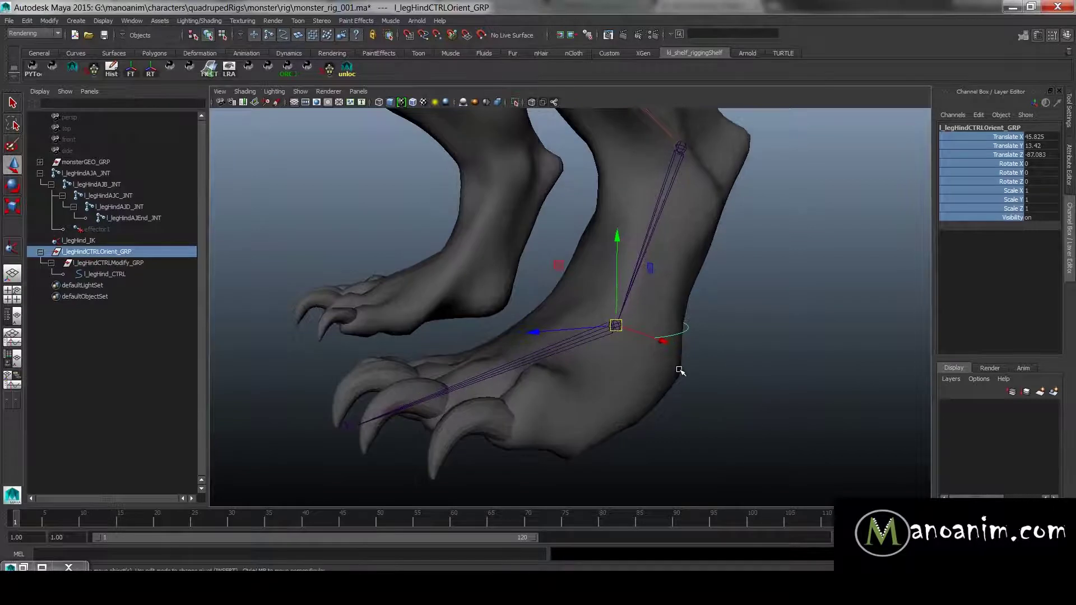
pyautogui.press('v')
pyautogui.press('Insert')
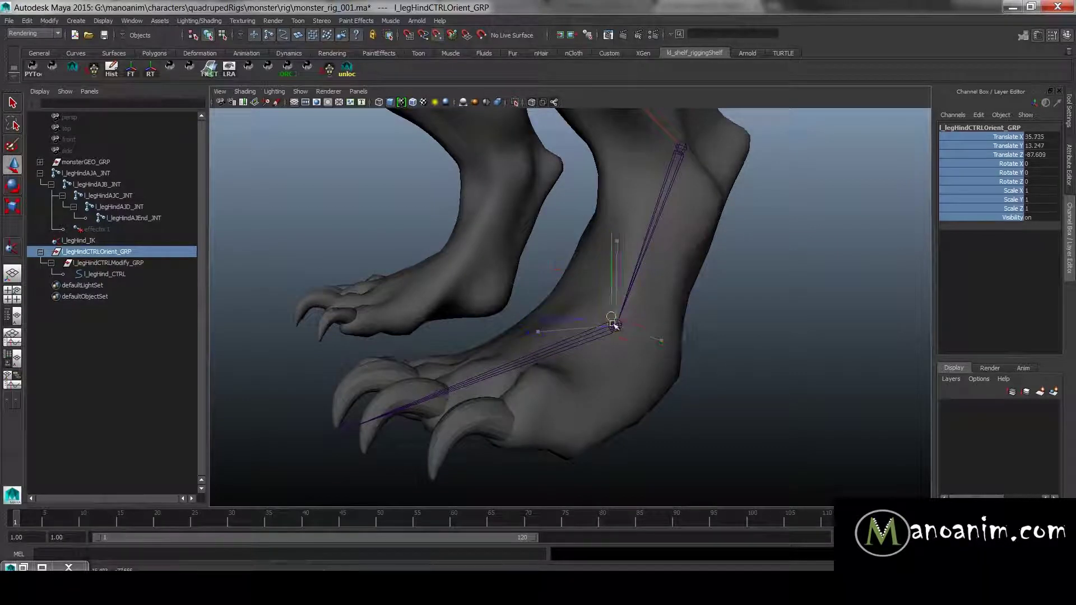
pyautogui.scroll(-3, 633, 321)
pyautogui.keyDown('alt'); pyautogui.moveTo(646, 314); pyautogui.dragTo(660, 316); pyautogui.keyUp('alt')
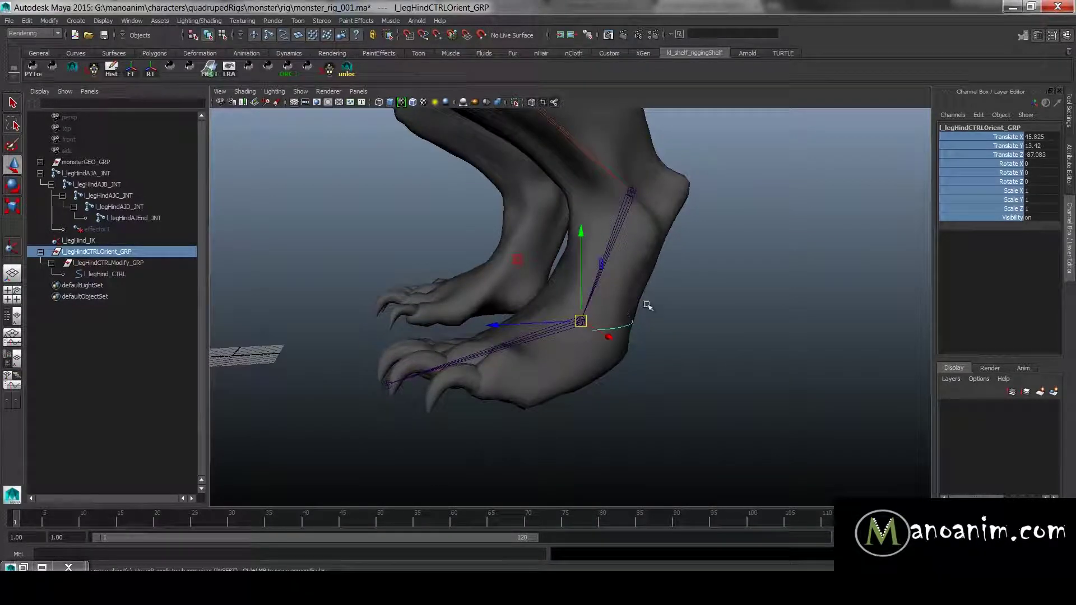
# - Select all control vertices of the l_legHind_CTRL circle and try to scale them
pyautogui.press('F8')
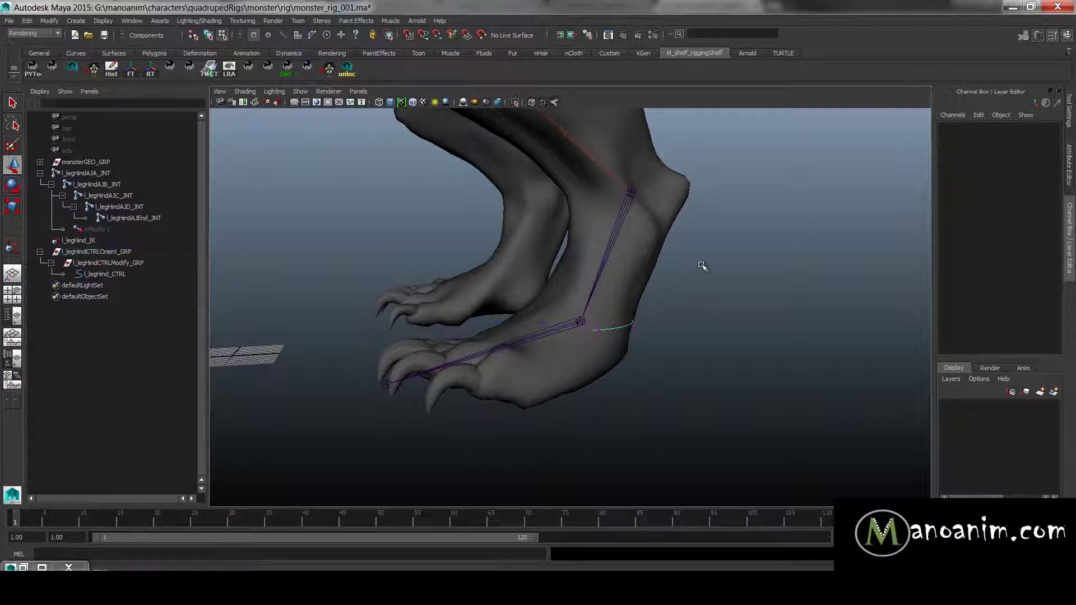
pyautogui.moveTo(699, 264); pyautogui.dragTo(469, 365)
pyautogui.press('e')
pyautogui.press('r')
pyautogui.moveTo(573, 318); pyautogui.dragTo(663, 385)
pyautogui.press('w')
# - Examine the Move and Scale tool settings, including the Soft Selection and Symmetry options
pyautogui.click(1069, 109)
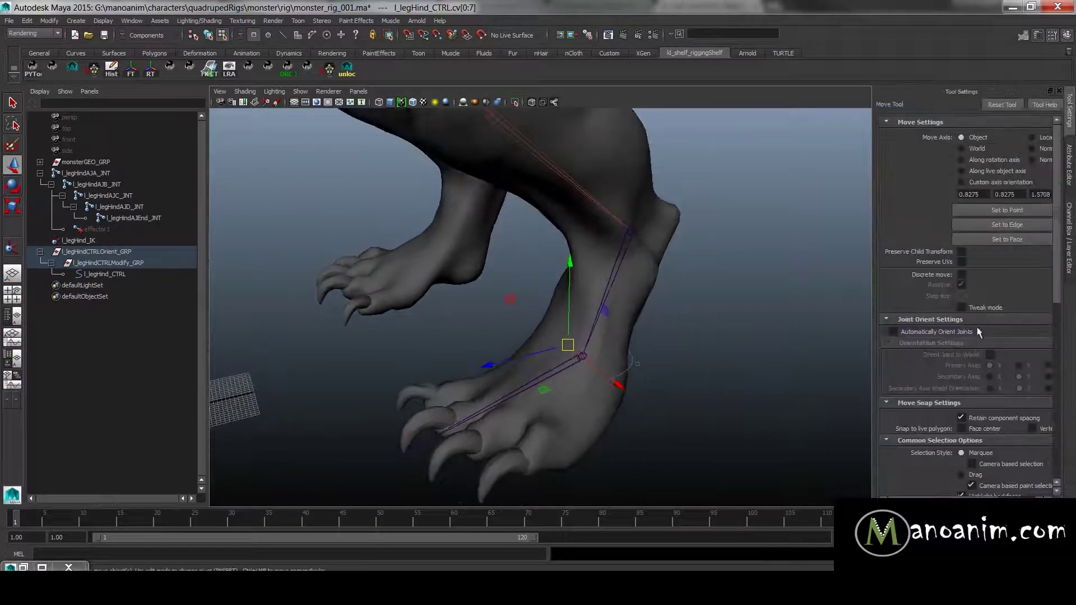
pyautogui.scroll(-3, 971, 418)
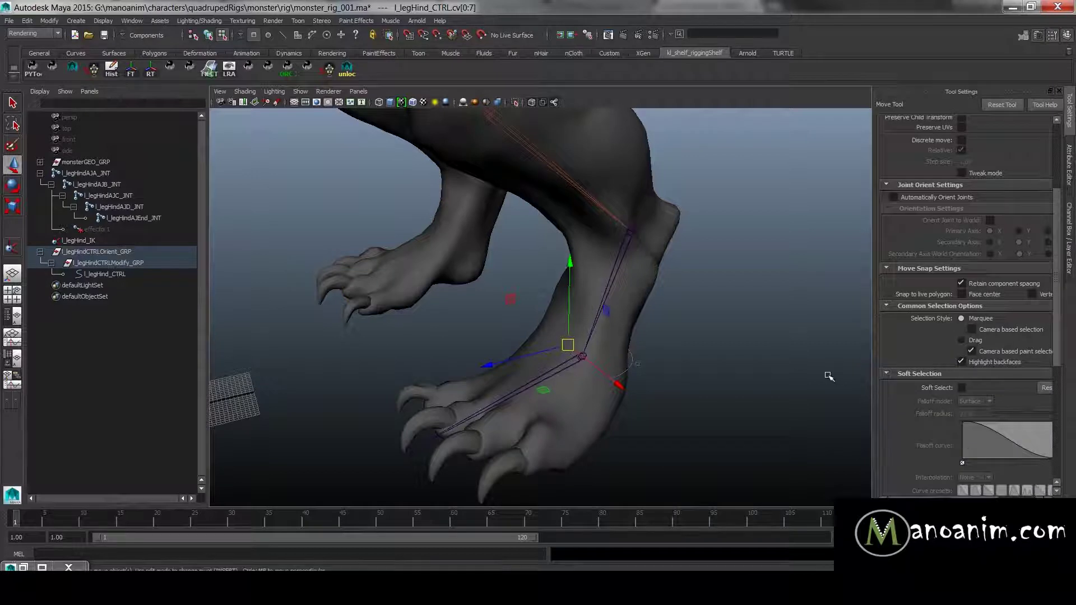
pyautogui.scroll(-5, 952, 364)
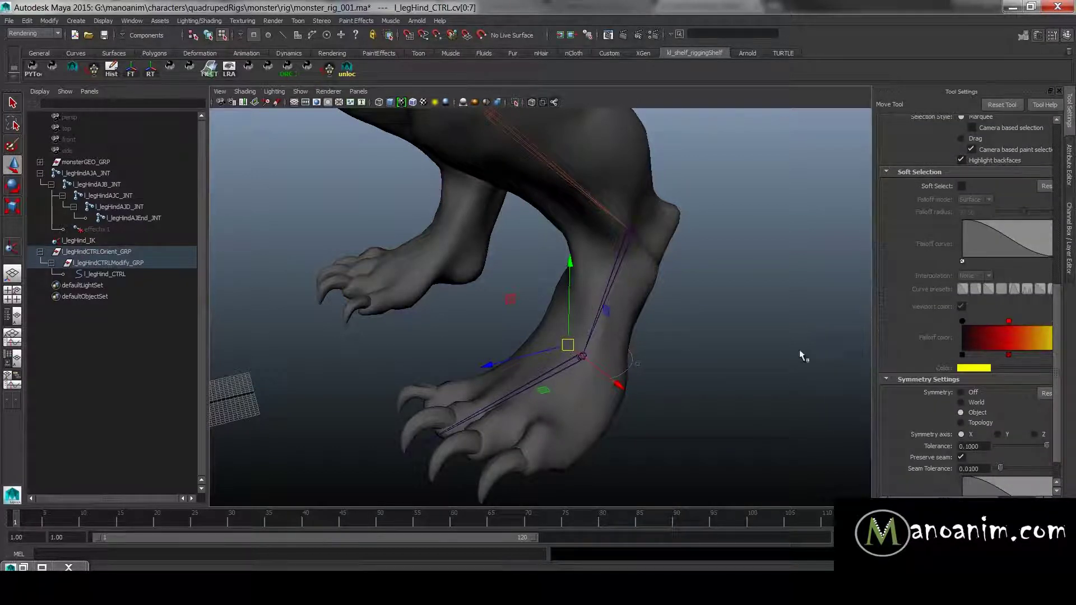
pyautogui.moveTo(876, 269); pyautogui.dragTo(785, 269)
pyautogui.scroll(9, 851, 425)
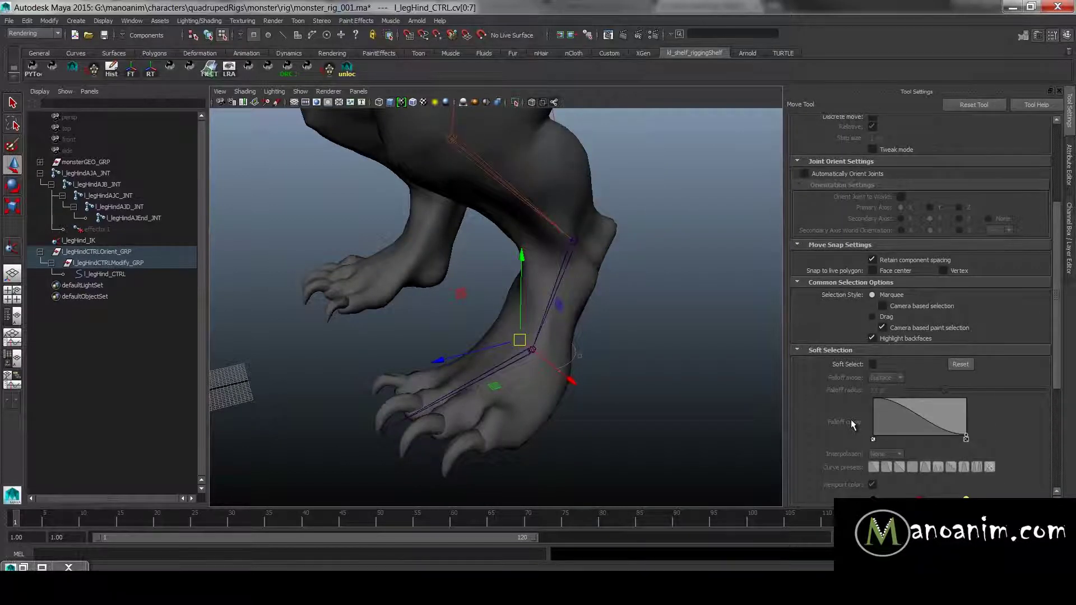
pyautogui.press('w')
pyautogui.moveTo(578, 362); pyautogui.dragTo(581, 328)
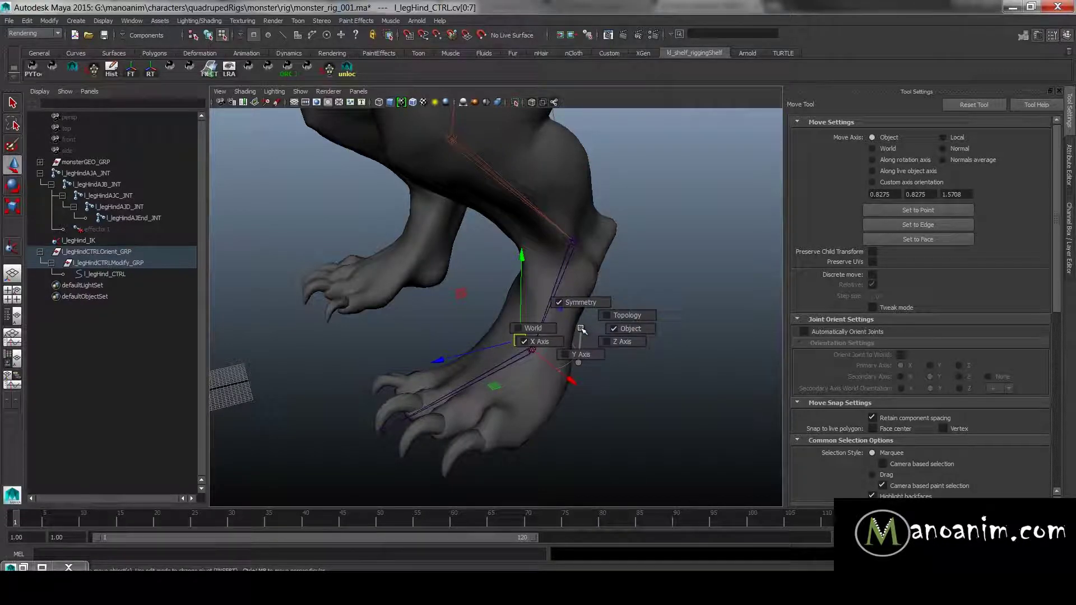
pyautogui.moveTo(582, 328); pyautogui.dragTo(581, 329)
pyautogui.scroll(-3, 843, 370)
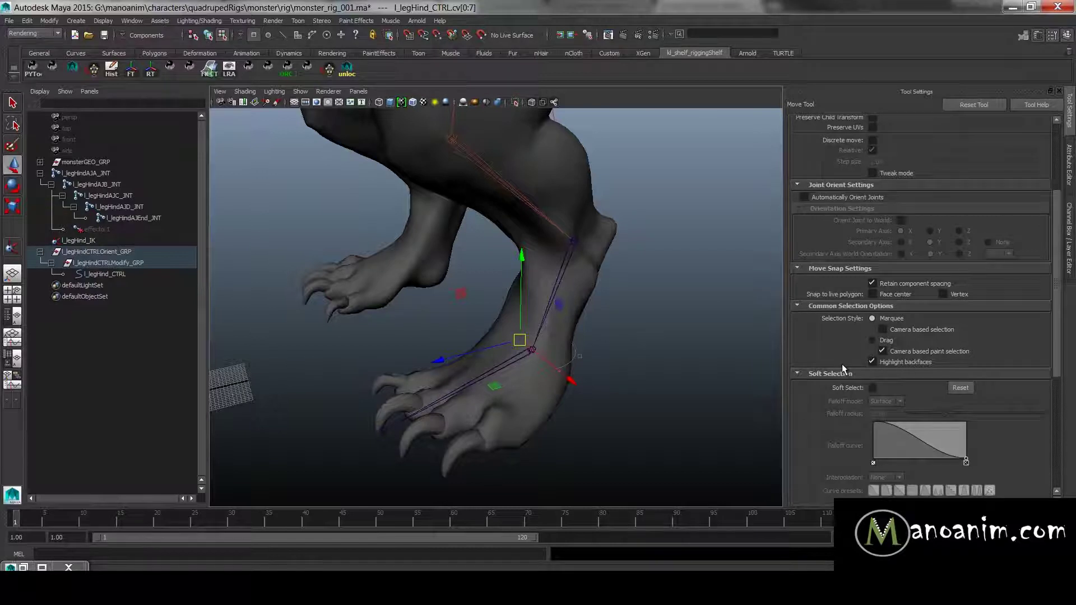
pyautogui.scroll(-4, 839, 394)
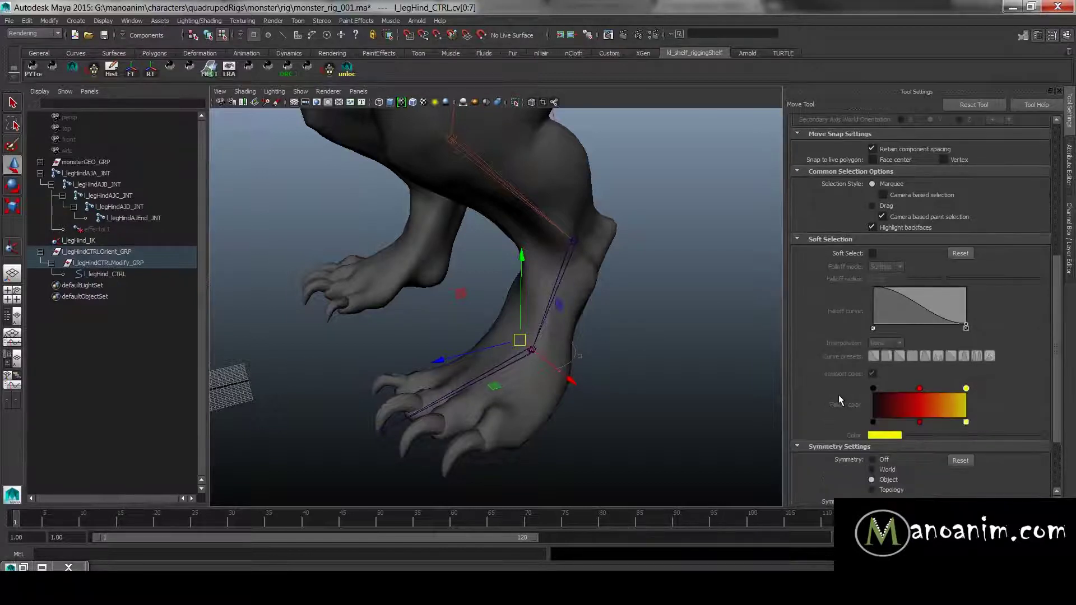
pyautogui.scroll(-1, 839, 397)
pyautogui.scroll(4, 835, 397)
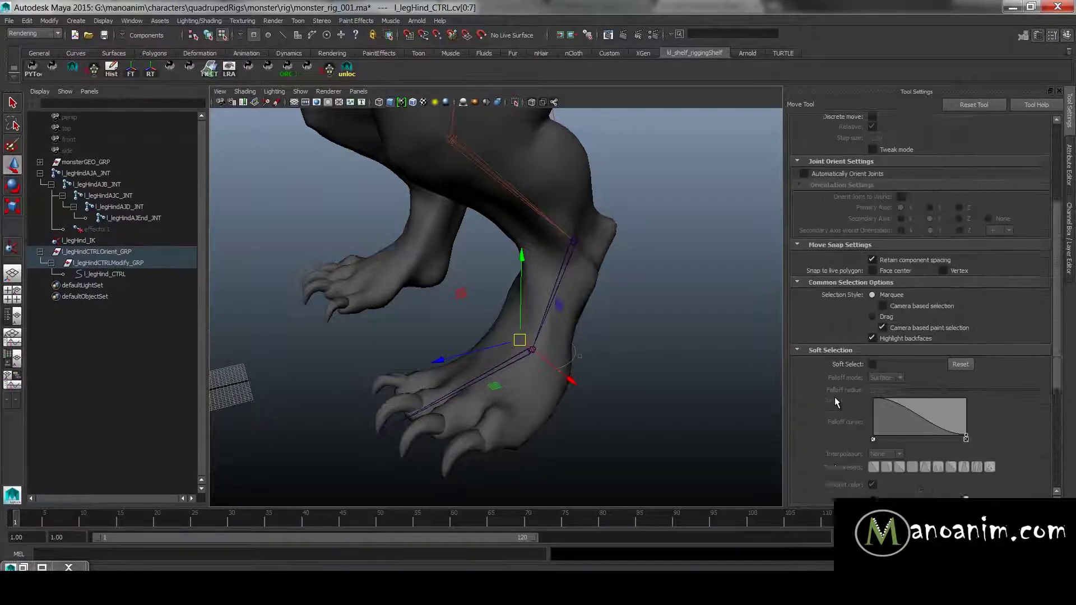
pyautogui.press('e')
pyautogui.press('r')
pyautogui.scroll(-5, 826, 351)
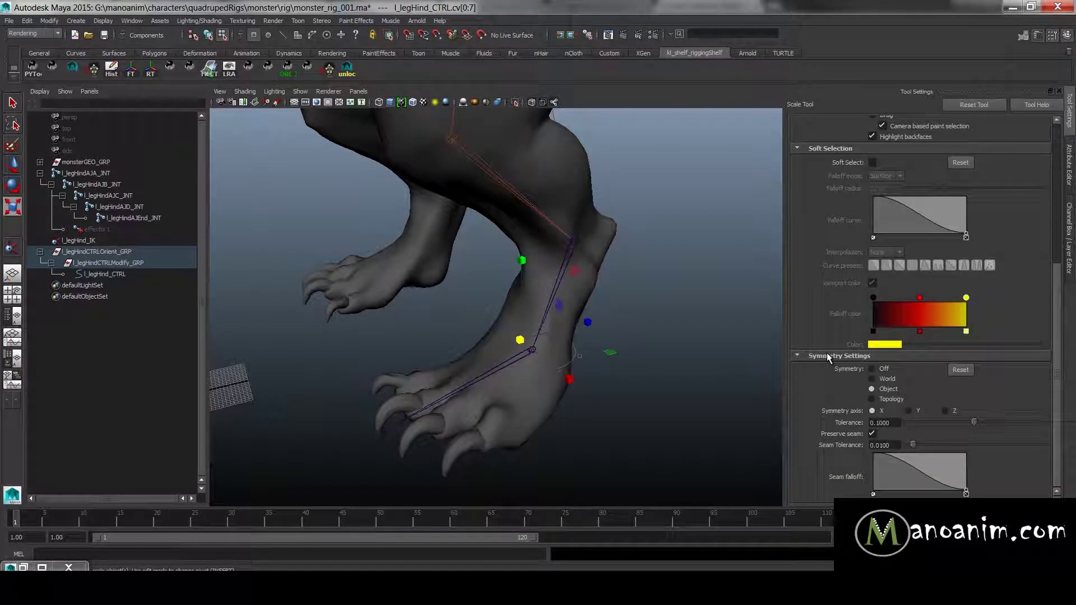
# - Turn off object symmetry for the transform tools
pyautogui.keyDown('alt'); pyautogui.moveTo(718, 344); pyautogui.dragTo(601, 315, button='right'); pyautogui.keyUp('alt')
pyautogui.keyDown('alt'); pyautogui.moveTo(601, 315); pyautogui.dragTo(598, 273); pyautogui.keyUp('alt')
pyautogui.keyDown('alt'); pyautogui.moveTo(598, 272); pyautogui.dragTo(619, 303, button='right'); pyautogui.keyUp('alt')
pyautogui.press('w')
pyautogui.keyDown('alt'); pyautogui.moveTo(619, 304); pyautogui.dragTo(564, 328, button='middle'); pyautogui.keyUp('alt')
pyautogui.press('w')
pyautogui.click(586, 318)
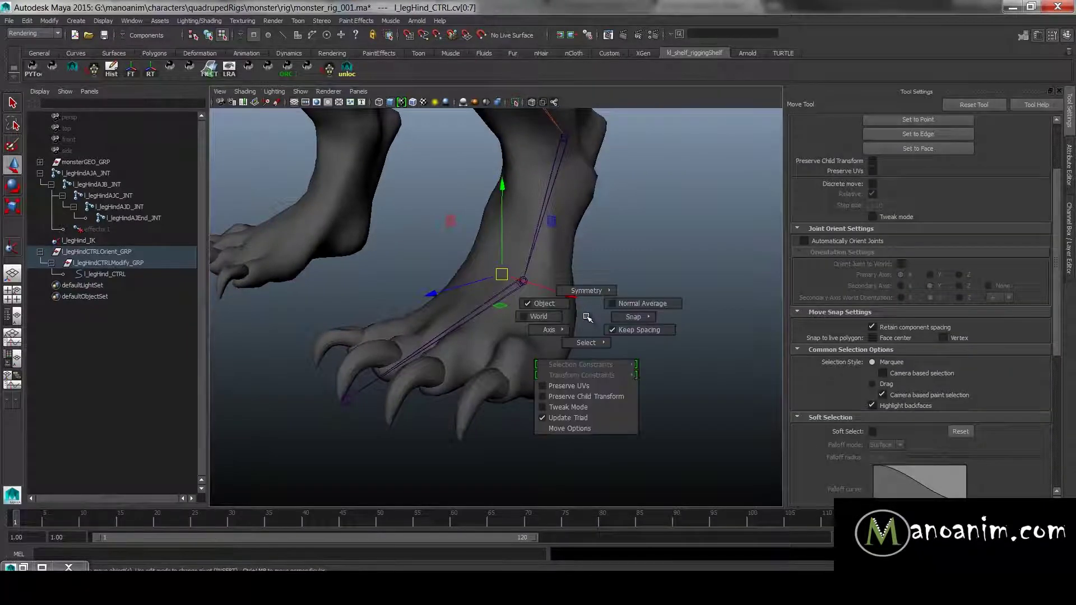
pyautogui.press('w')
pyautogui.click(644, 329)
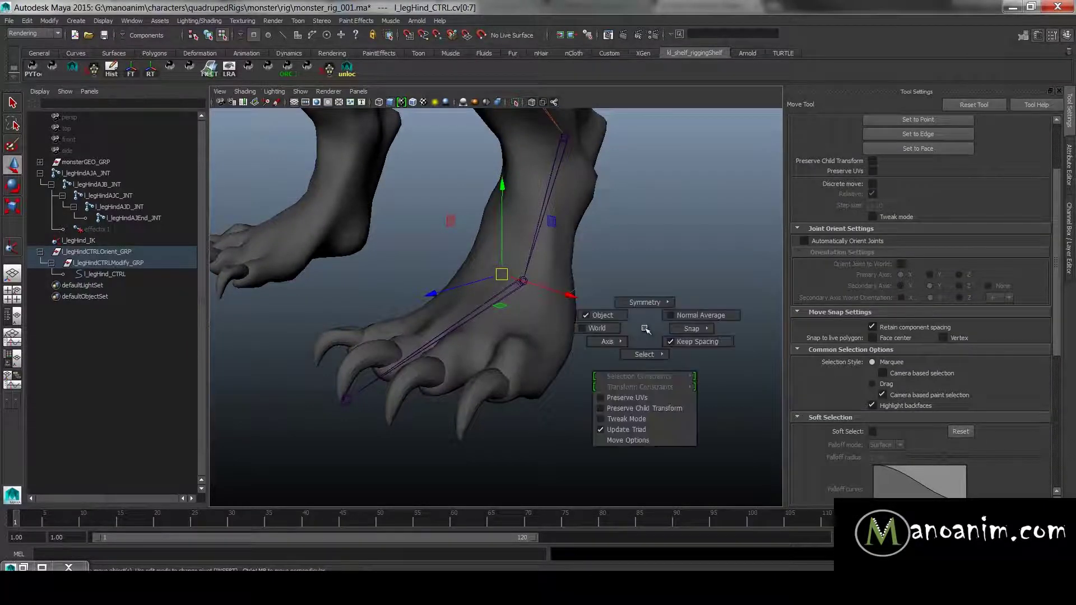
pyautogui.moveTo(644, 329); pyautogui.dragTo(653, 300)
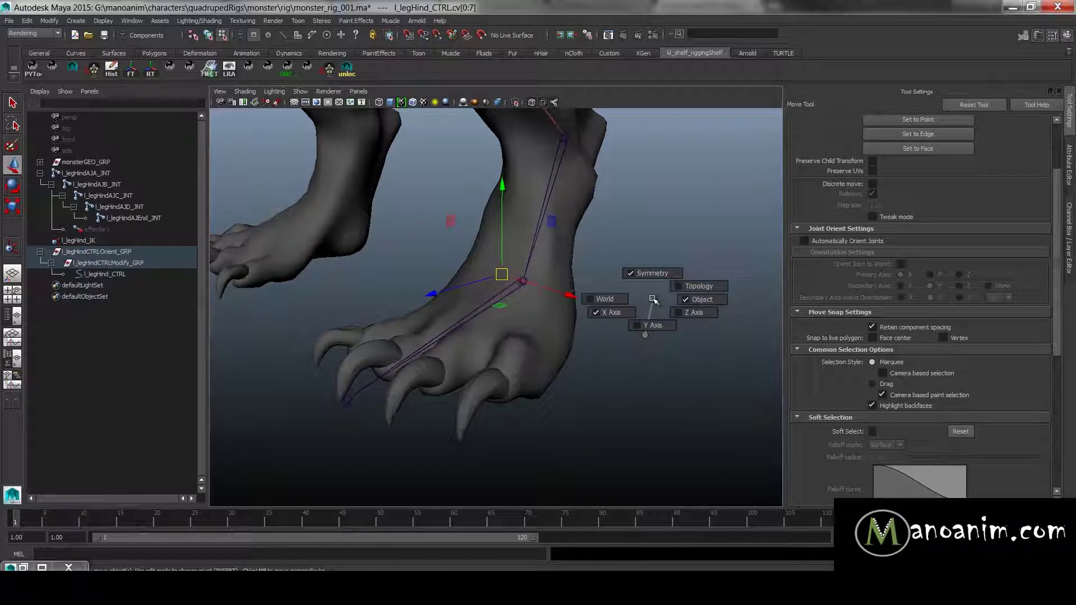
pyautogui.moveTo(653, 300); pyautogui.dragTo(641, 264)
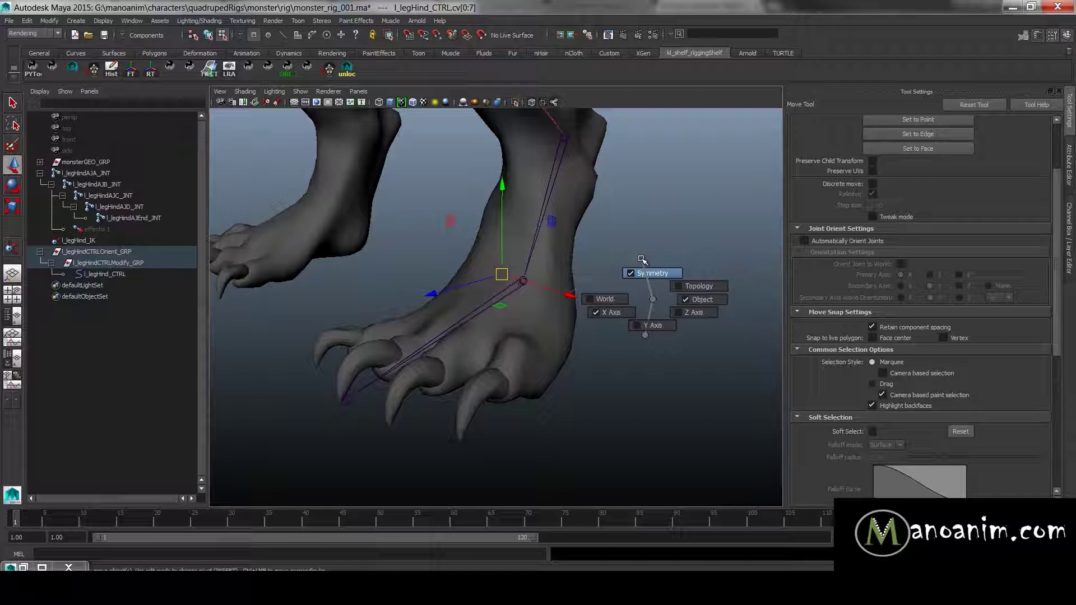
pyautogui.moveTo(641, 255); pyautogui.dragTo(584, 281)
# - Scale the circle's control vertices up so it surrounds the hind foot, return to object mode and select l_legHind_CTRL
pyautogui.press('r')
pyautogui.press('F8')
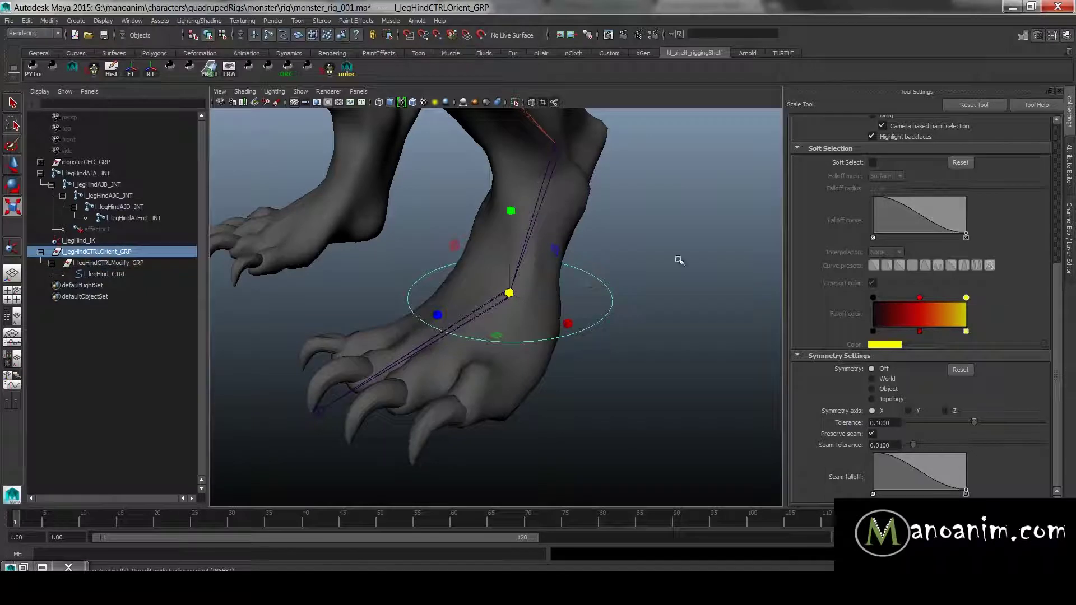
pyautogui.click(679, 260)
pyautogui.moveTo(623, 319); pyautogui.dragTo(626, 329)
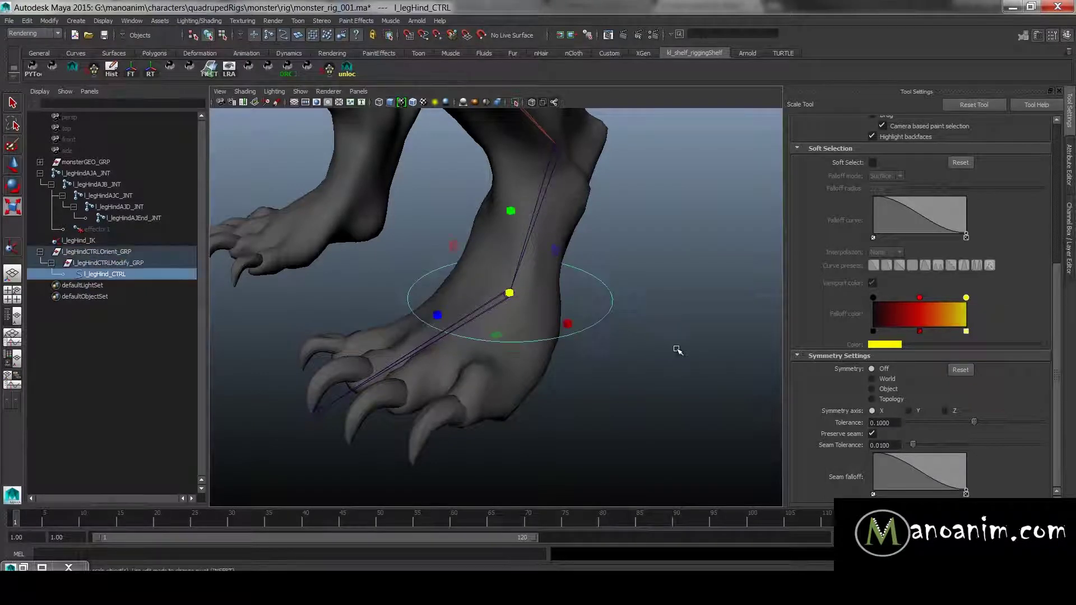
# - Try parenting l_legHind_IK under l_legHind_CTRL and undo the parenting
pyautogui.keyDown('alt'); pyautogui.moveTo(677, 350); pyautogui.dragTo(428, 297, button='right'); pyautogui.keyUp('alt')
pyautogui.click(74, 240)
pyautogui.moveTo(75, 241); pyautogui.dragTo(111, 275, button='middle')
pyautogui.keyDown('alt'); pyautogui.moveTo(460, 287); pyautogui.dragTo(448, 282); pyautogui.keyUp('alt')
pyautogui.press('w')
pyautogui.click(522, 296)
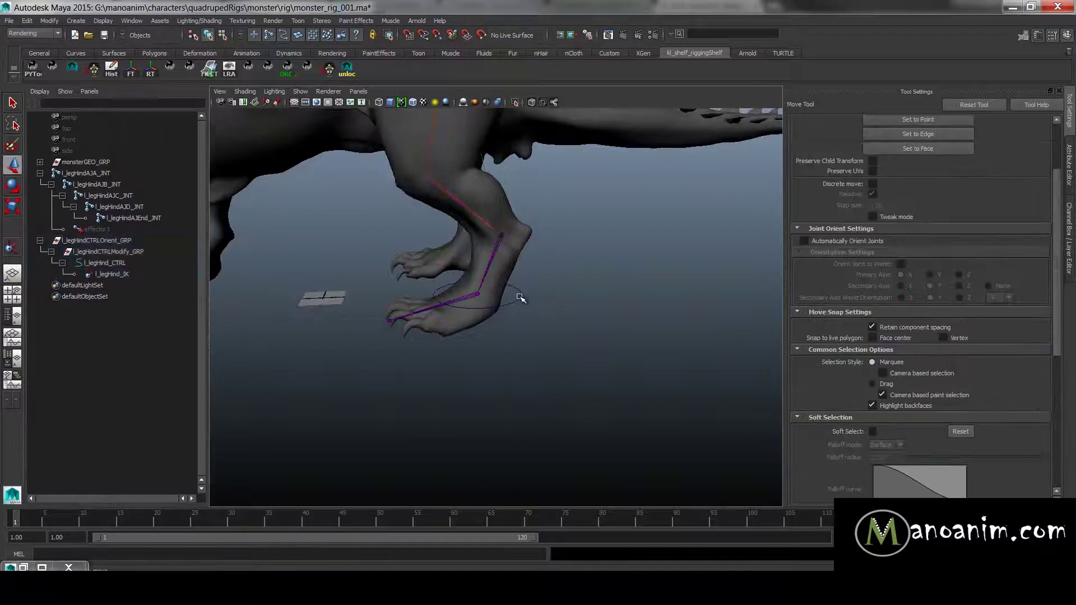
pyautogui.moveTo(519, 293); pyautogui.dragTo(580, 288)
pyautogui.click(586, 271)
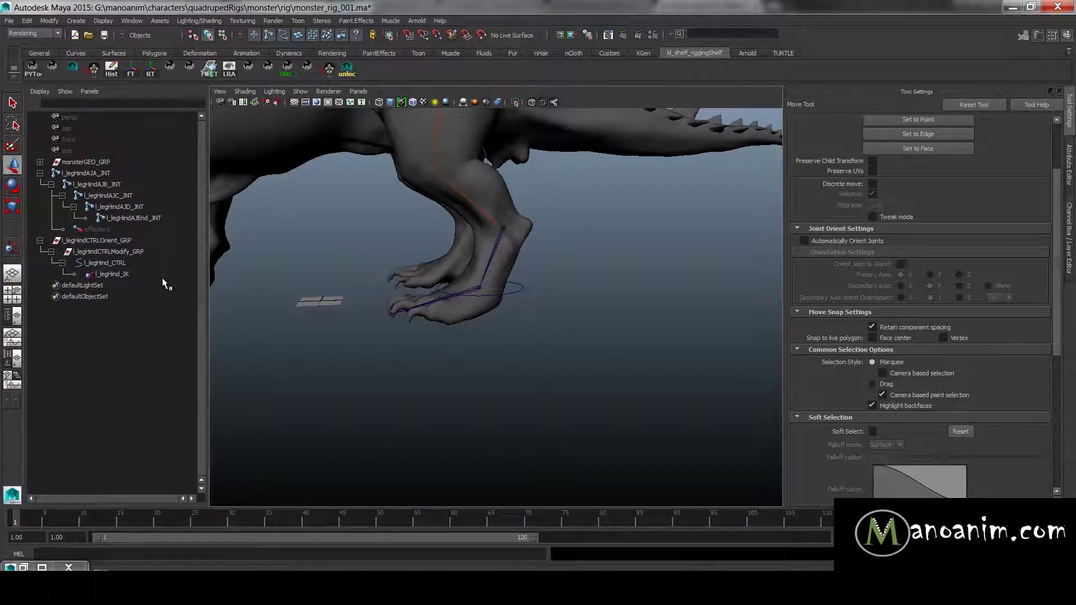
pyautogui.click(162, 271)
pyautogui.hotkey('ctrl', 'z')
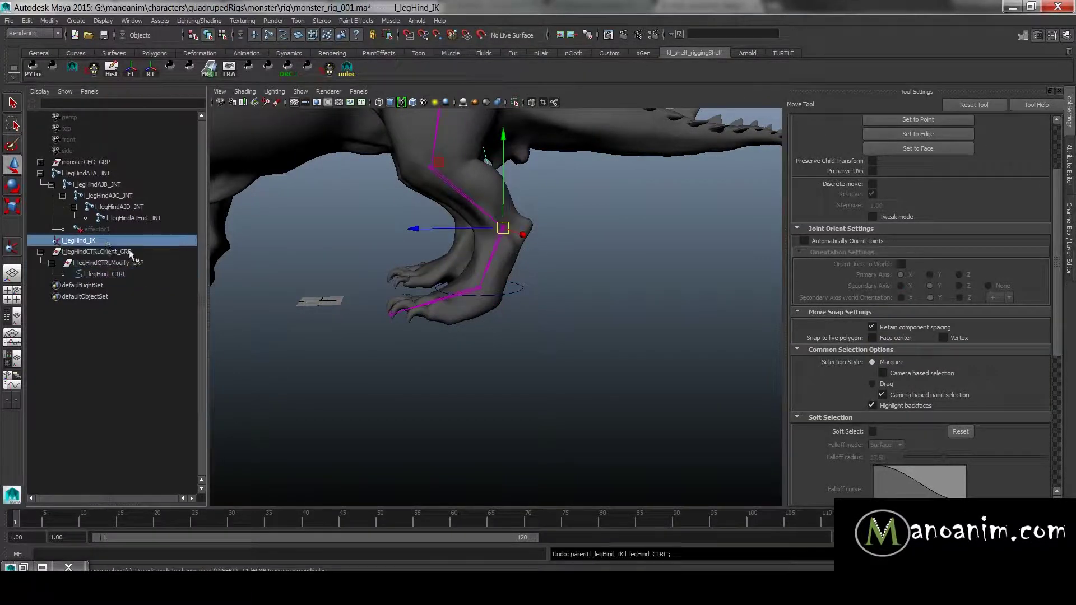
# - Examine the left hind leg's joint chain, from l_legHindAJA_JNT down to the foot, from several angles
pyautogui.click(90, 251)
pyautogui.keyDown('alt'); pyautogui.moveTo(552, 270); pyautogui.dragTo(422, 224); pyautogui.keyUp('alt')
pyautogui.keyDown('alt'); pyautogui.moveTo(422, 222); pyautogui.dragTo(544, 223, button='right'); pyautogui.keyUp('alt')
pyautogui.moveTo(544, 223); pyautogui.dragTo(541, 222)
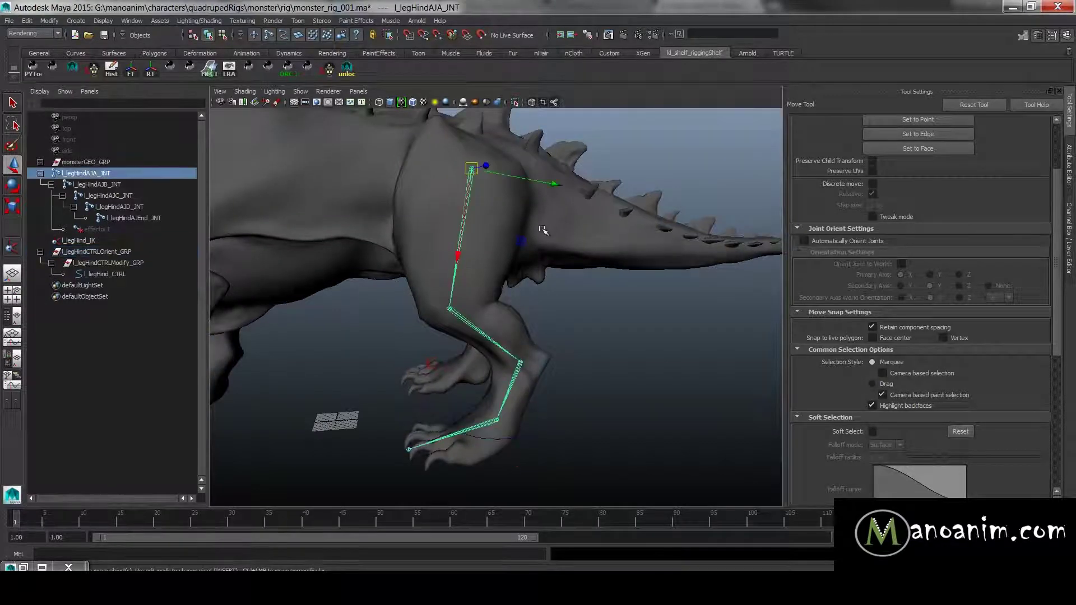
pyautogui.keyDown('alt'); pyautogui.moveTo(579, 283); pyautogui.dragTo(540, 283, button='right'); pyautogui.keyUp('alt')
pyautogui.keyDown('alt'); pyautogui.moveTo(541, 284); pyautogui.dragTo(630, 306); pyautogui.keyUp('alt')
pyautogui.keyDown('alt'); pyautogui.moveTo(608, 203); pyautogui.dragTo(532, 196); pyautogui.keyUp('alt')
pyautogui.keyDown('alt'); pyautogui.moveTo(533, 196); pyautogui.dragTo(548, 218, button='middle'); pyautogui.keyUp('alt')
pyautogui.keyDown('alt'); pyautogui.moveTo(548, 218); pyautogui.dragTo(596, 222, button='right'); pyautogui.keyUp('alt')
pyautogui.keyDown('alt'); pyautogui.moveTo(597, 222); pyautogui.dragTo(653, 264); pyautogui.keyUp('alt')
pyautogui.moveTo(603, 241)
pyautogui.keyDown('alt'); pyautogui.mouseDown()
pyautogui.moveTo(579, 238)
pyautogui.moveTo(533, 199)
pyautogui.moveTo(595, 237)
pyautogui.mouseUp(); pyautogui.keyUp('alt')
pyautogui.keyDown('alt'); pyautogui.moveTo(596, 238); pyautogui.dragTo(577, 234, button='right'); pyautogui.keyUp('alt')
pyautogui.scroll(-3, 552, 209)
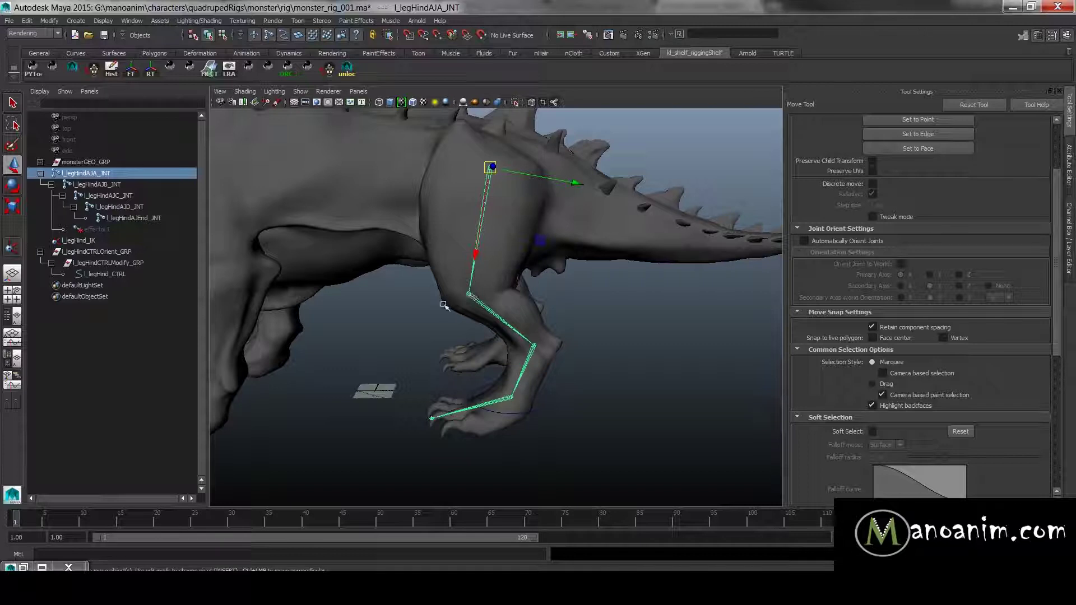
pyautogui.keyDown('alt'); pyautogui.moveTo(435, 304); pyautogui.dragTo(518, 305); pyautogui.keyUp('alt')
pyautogui.keyDown('alt'); pyautogui.moveTo(682, 292); pyautogui.dragTo(666, 307); pyautogui.keyUp('alt')
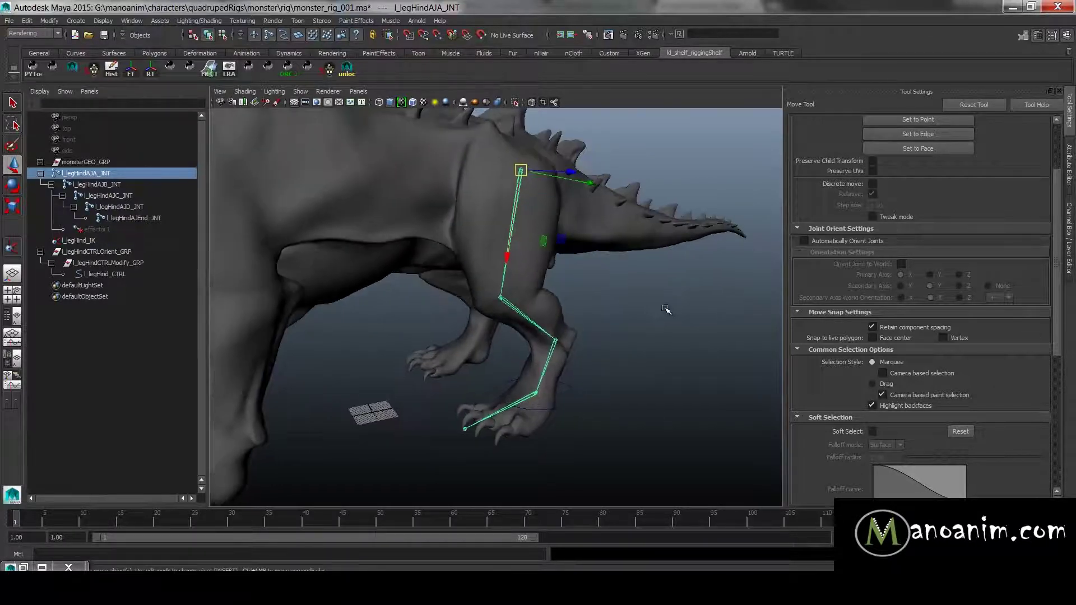
# - Hide everything except the leg joints and draw a 1 Linear CV curve snapped to the hip, knee and ankle joints
pyautogui.hotkey('alt', 'h')
pyautogui.click(581, 257)
pyautogui.scroll(2, 578, 255)
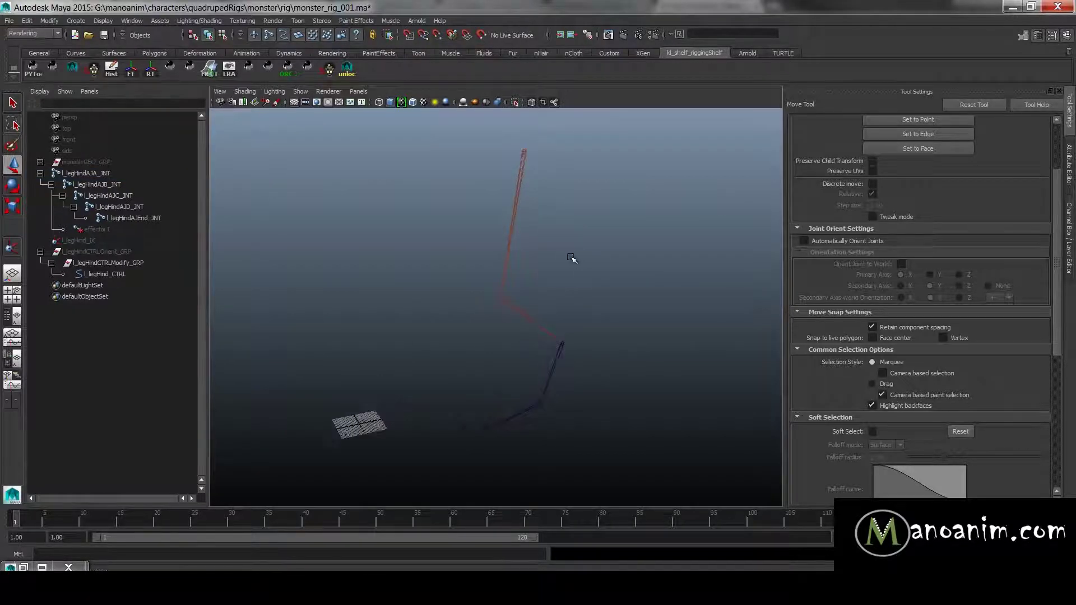
pyautogui.keyDown('alt'); pyautogui.moveTo(571, 241); pyautogui.dragTo(569, 261, button='middle'); pyautogui.keyUp('alt')
pyautogui.press('space')
pyautogui.click(519, 219)
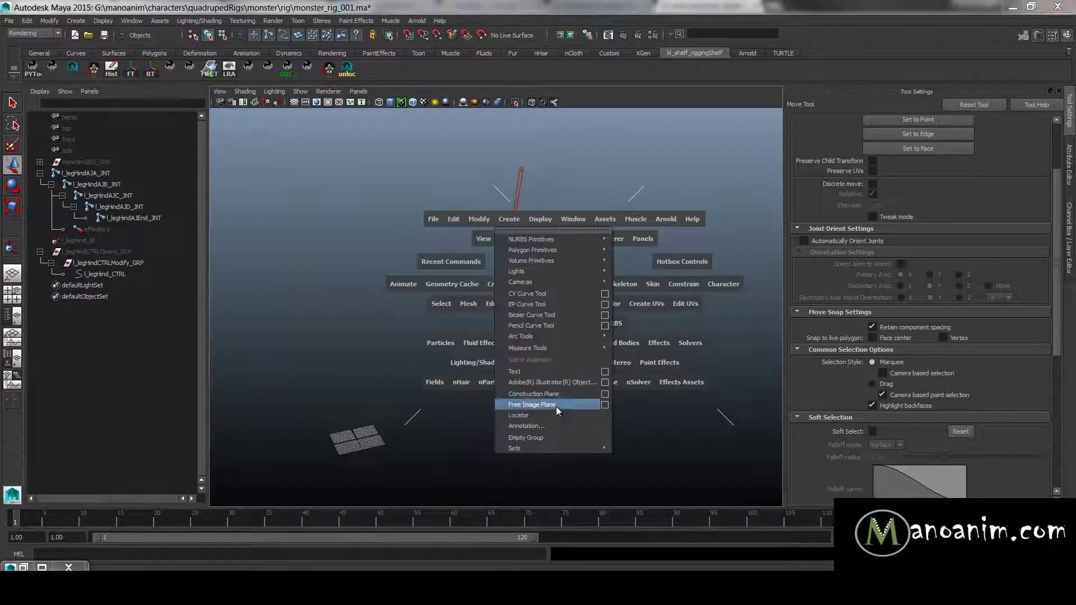
pyautogui.click(556, 299)
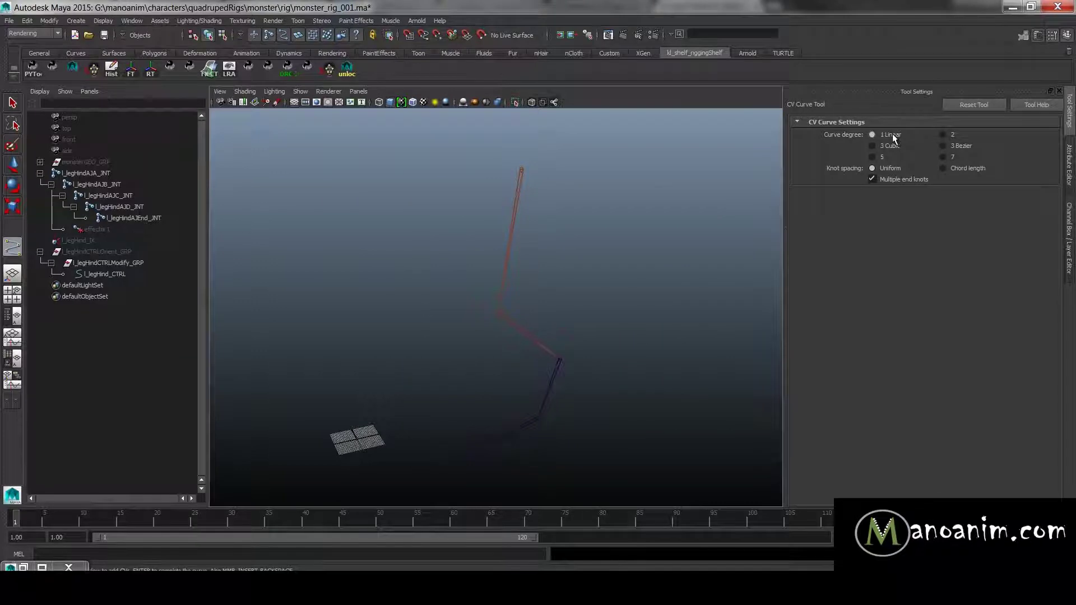
pyautogui.press('v')
pyautogui.click(516, 168)
pyautogui.click(503, 310)
pyautogui.click(566, 353)
pyautogui.press('Return')
pyautogui.press('w')
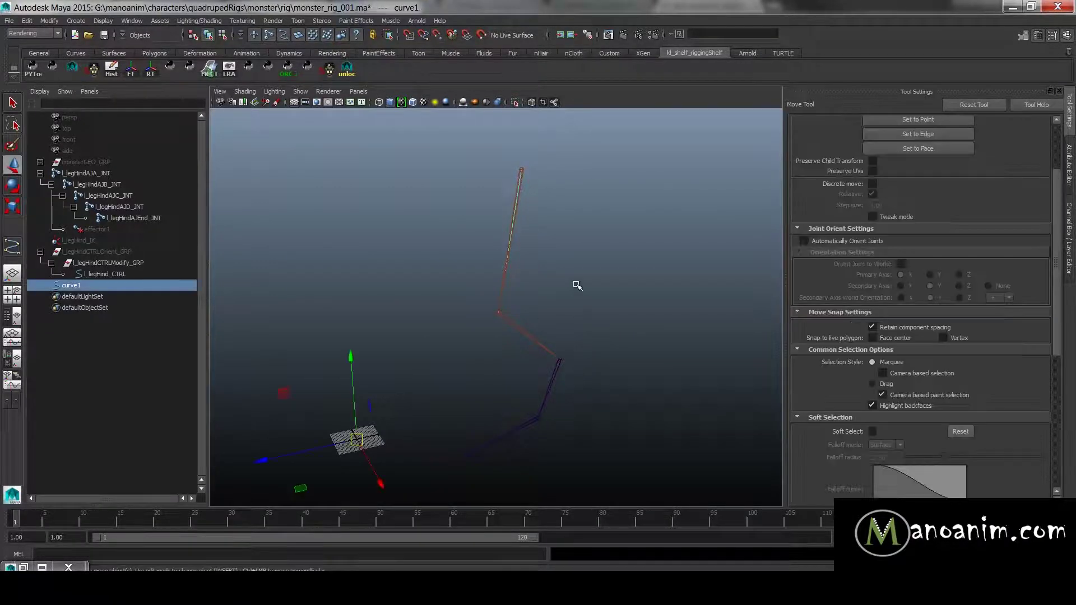
# - Pull the curve's middle control vertex forward, well out in front of the knee
pyautogui.keyDown('alt'); pyautogui.moveTo(617, 269); pyautogui.dragTo(592, 265); pyautogui.keyUp('alt')
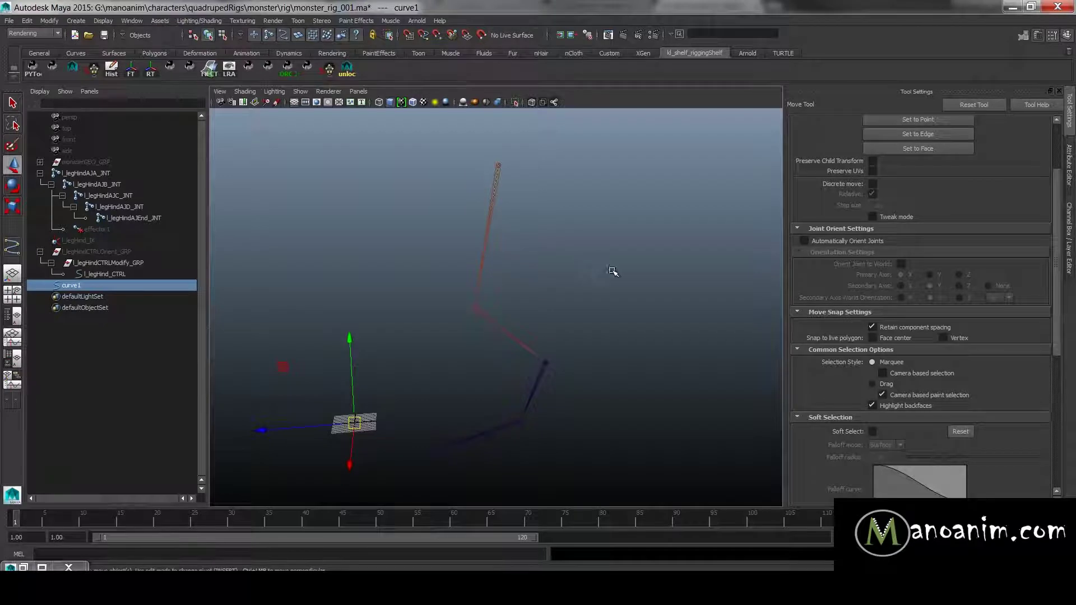
pyautogui.press('F8')
pyautogui.moveTo(501, 292); pyautogui.dragTo(339, 359)
pyautogui.hotkey('ctrl', 'z')
pyautogui.press('w')
pyautogui.keyDown('alt'); pyautogui.moveTo(474, 325); pyautogui.dragTo(543, 275); pyautogui.keyUp('alt')
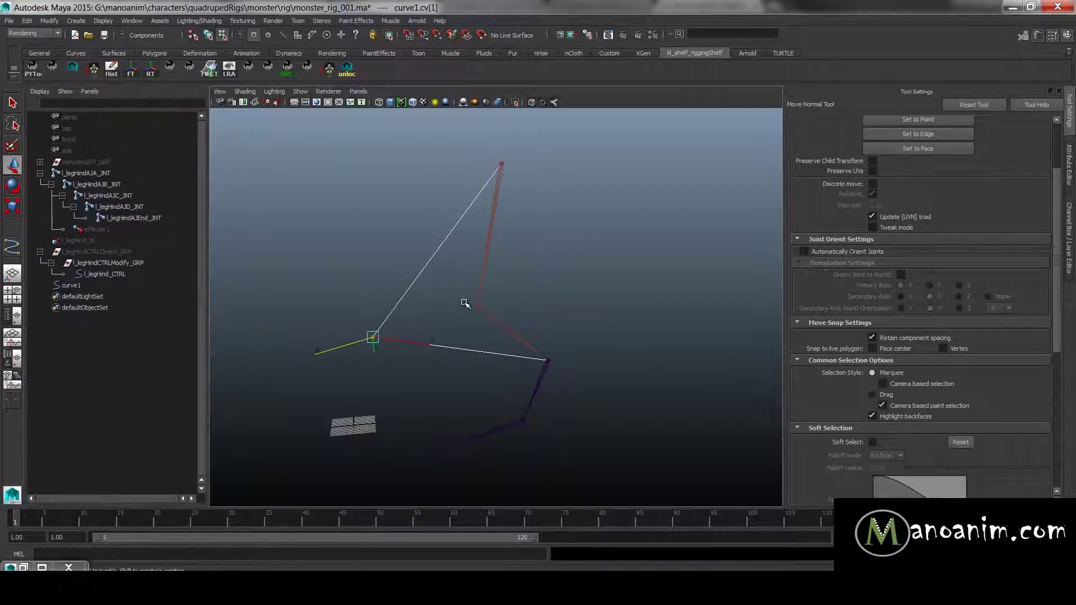
# - Return to object mode, show the hidden objects again and delete curve1
pyautogui.press('F8')
pyautogui.click(555, 245)
pyautogui.hotkey('ctrl', 'shift', 'h')
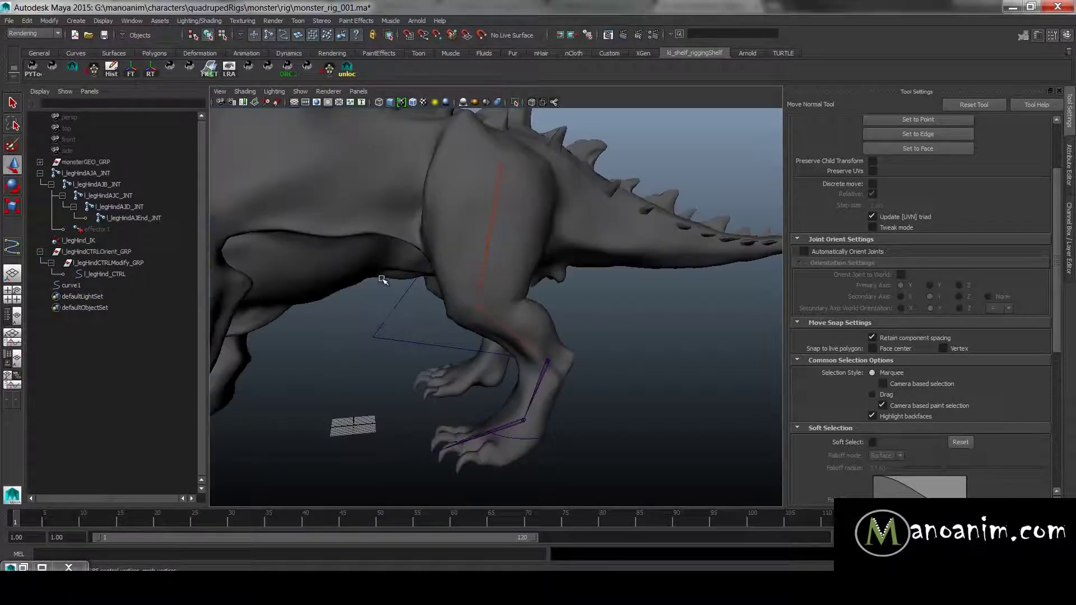
pyautogui.click(81, 285)
pyautogui.press('Delete')
# - Duplicate the foot control group l_legHindCTRLOrient_GRP
pyautogui.click(97, 252)
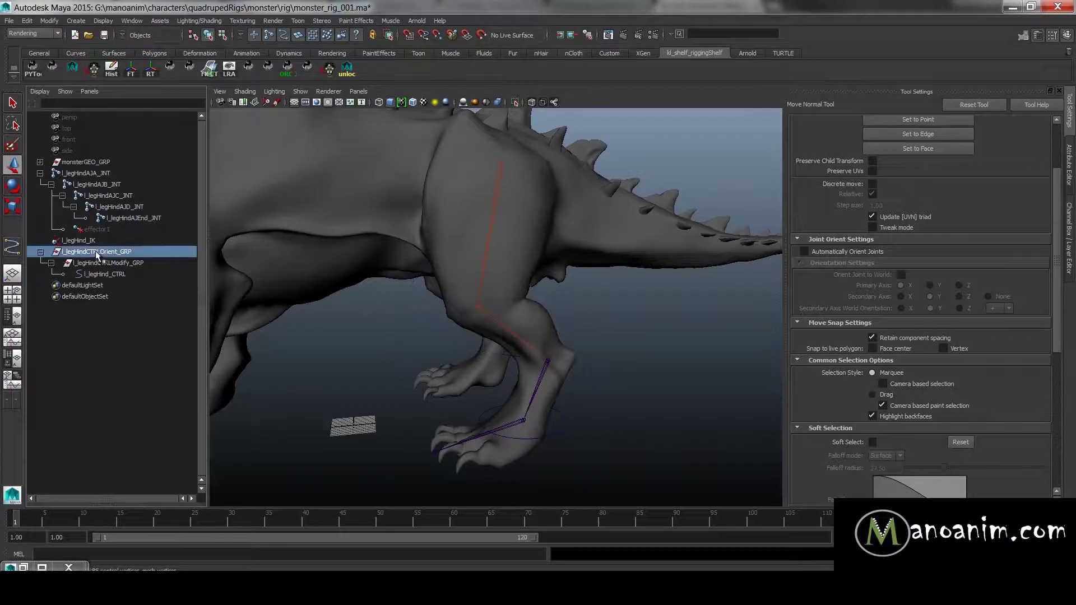
pyautogui.hotkey('ctrl', 'd')
pyautogui.keyDown('alt'); pyautogui.moveTo(347, 329); pyautogui.dragTo(385, 266, button='middle'); pyautogui.keyUp('alt')
# - Search and replace legHind with legHindPoleV in the names throughout the duplicated group's hierarchy
pyautogui.press('space')
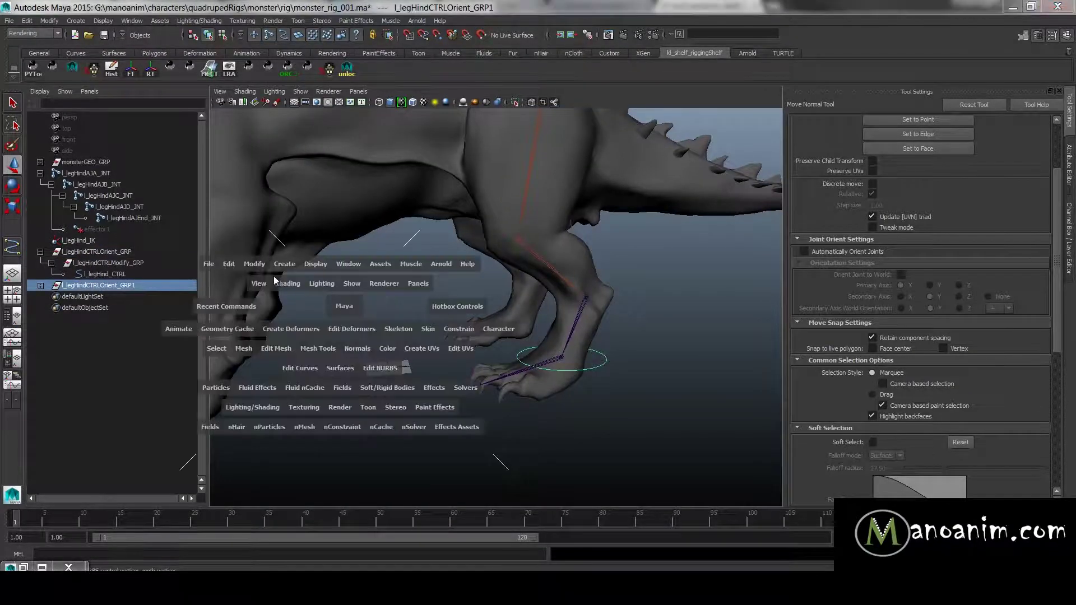
pyautogui.click(251, 262)
pyautogui.click(293, 394)
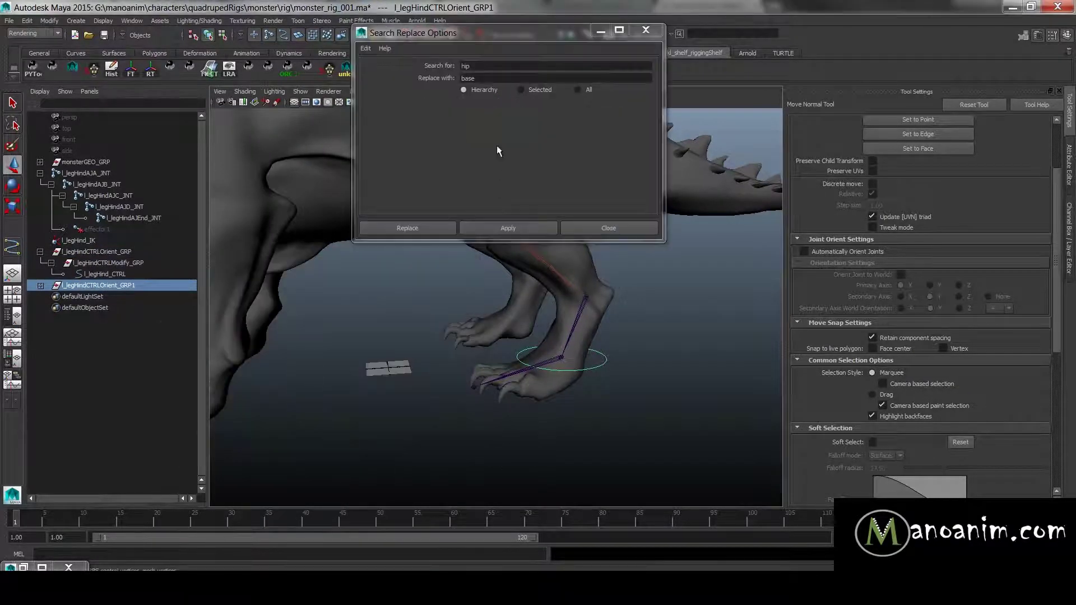
pyautogui.moveTo(502, 65); pyautogui.dragTo(334, 59)
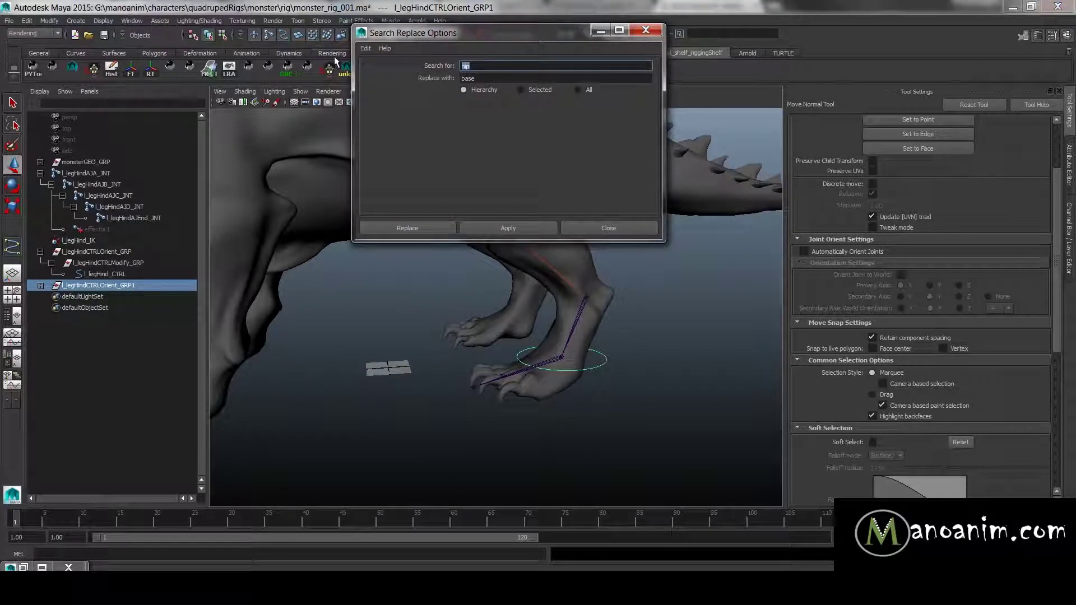
pyautogui.write('legHind')
pyautogui.press('Tab')
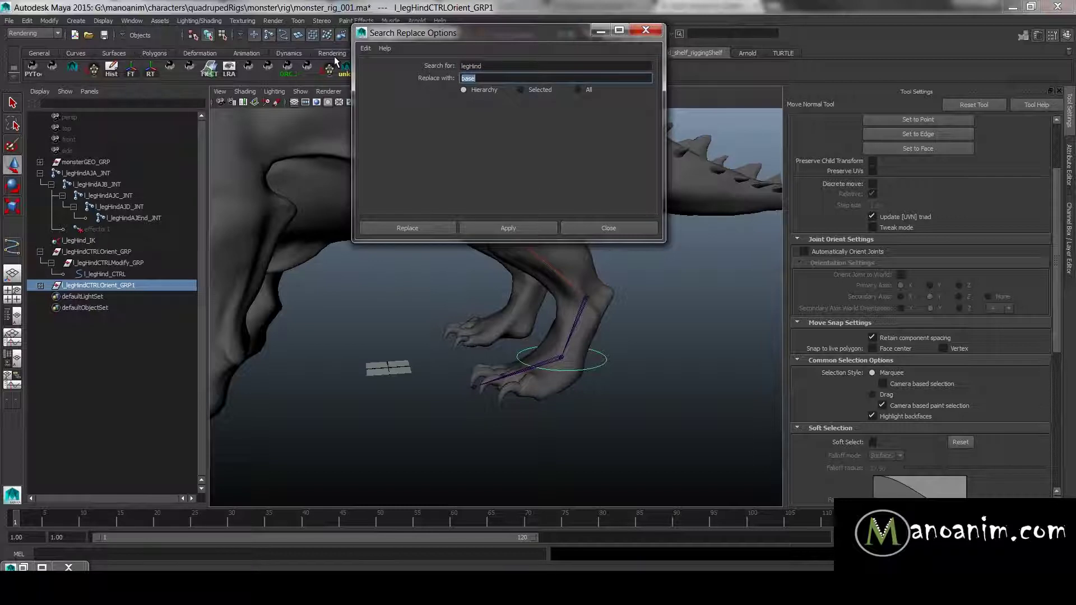
pyautogui.write('leg')
pyautogui.press('BackSpace')
pyautogui.press('BackSpace')
pyautogui.press('BackSpace')
pyautogui.write('leg')
pyautogui.click(520, 229)
pyautogui.click(608, 228)
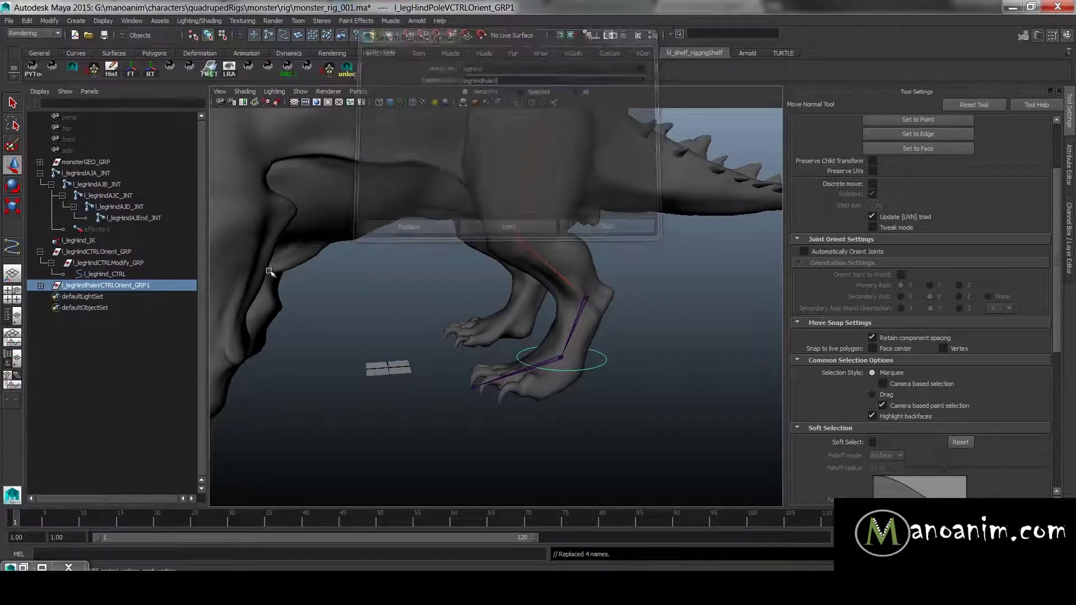
# - Rename the duplicated top group to l_legHindPoleVCTRLOrient_GRP
pyautogui.doubleClick(158, 286)
pyautogui.press('Return')
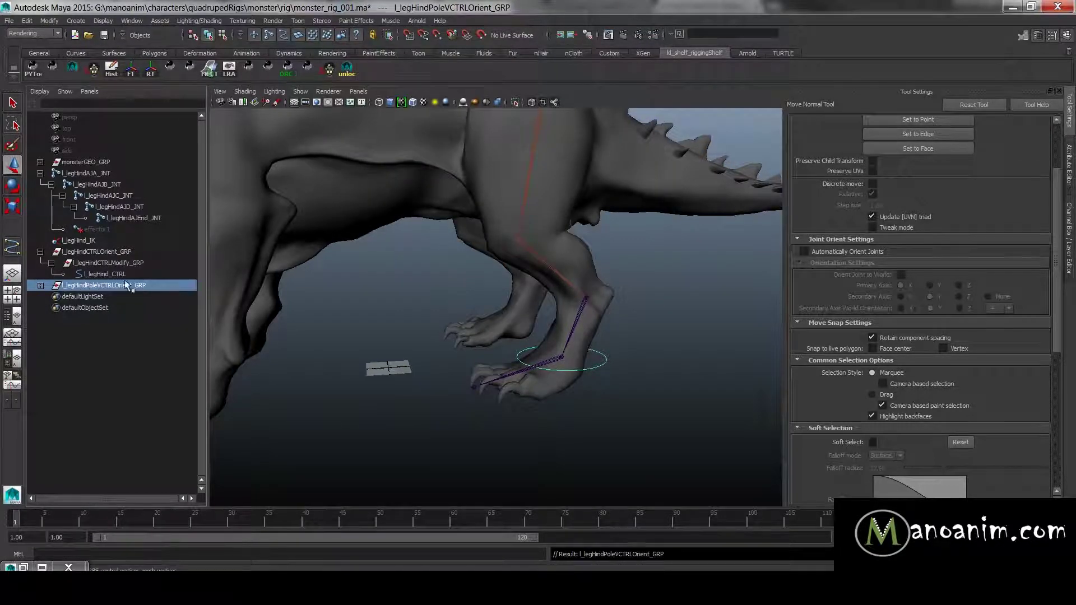
pyautogui.keyDown('alt'); pyautogui.moveTo(442, 303); pyautogui.dragTo(438, 308); pyautogui.keyUp('alt')
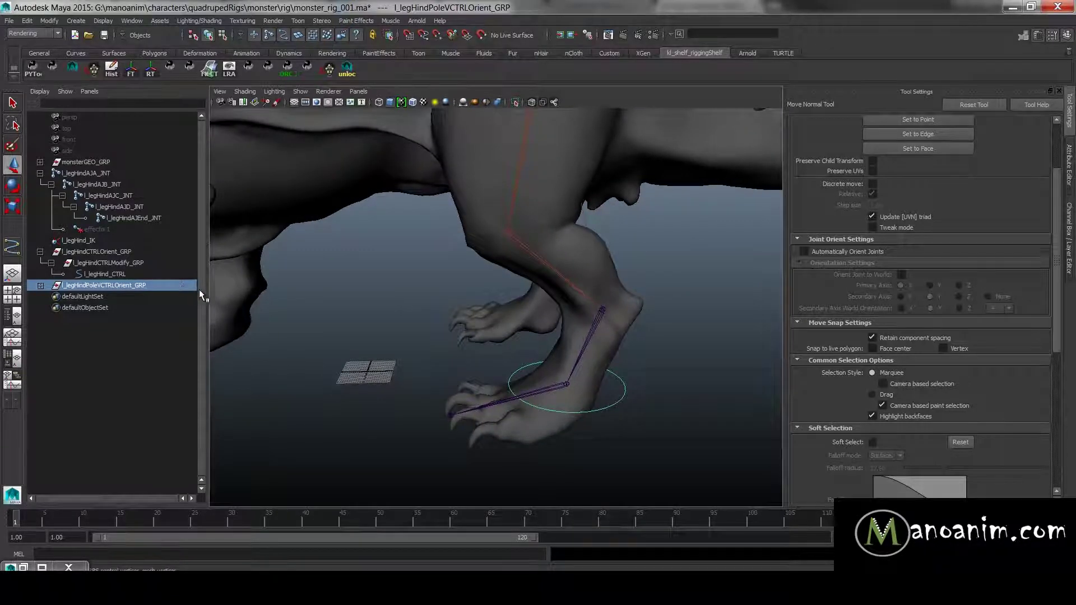
# - Hide the monster geometry and control groups, and draw a linear CV curve snapped through the hip, knee and ankle joints
pyautogui.click(374, 300)
pyautogui.keyDown('alt'); pyautogui.moveTo(538, 287); pyautogui.dragTo(496, 185, button='right'); pyautogui.keyUp('alt')
pyautogui.keyDown('alt'); pyautogui.moveTo(496, 185); pyautogui.dragTo(602, 200); pyautogui.keyUp('alt')
pyautogui.hotkey('alt', 'h')
pyautogui.click(616, 244)
pyautogui.press('space')
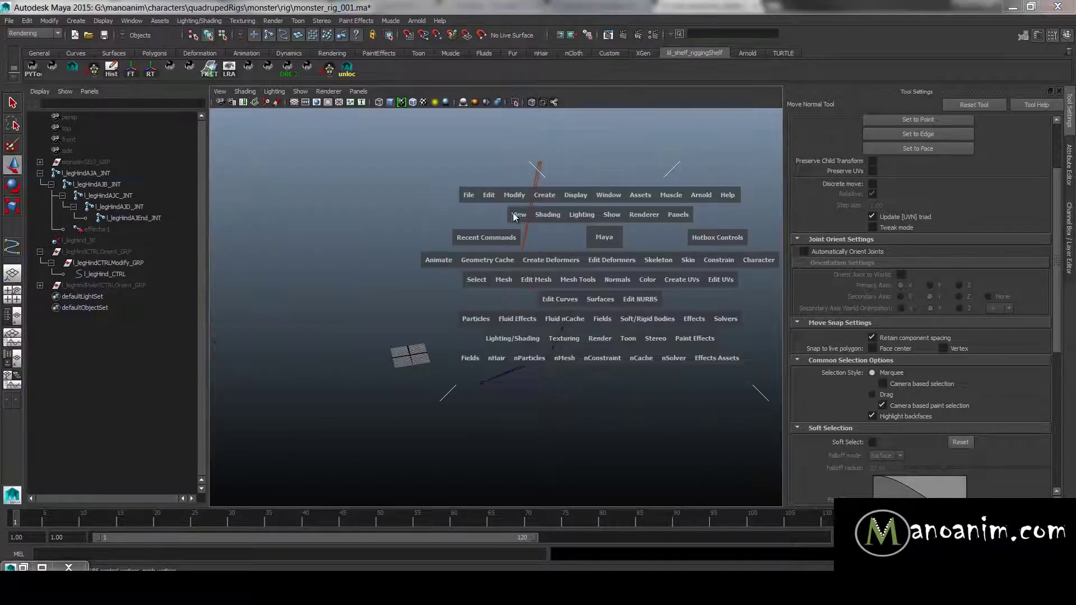
pyautogui.click(554, 192)
pyautogui.click(566, 270)
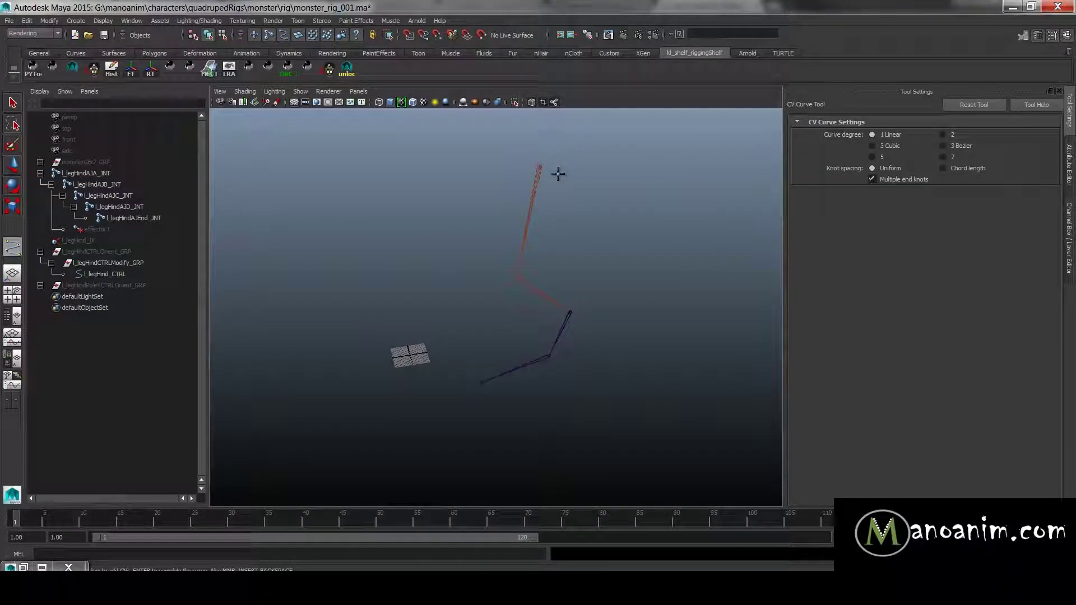
pyautogui.press('v')
pyautogui.click(541, 166)
pyautogui.click(521, 283)
pyautogui.press('w')
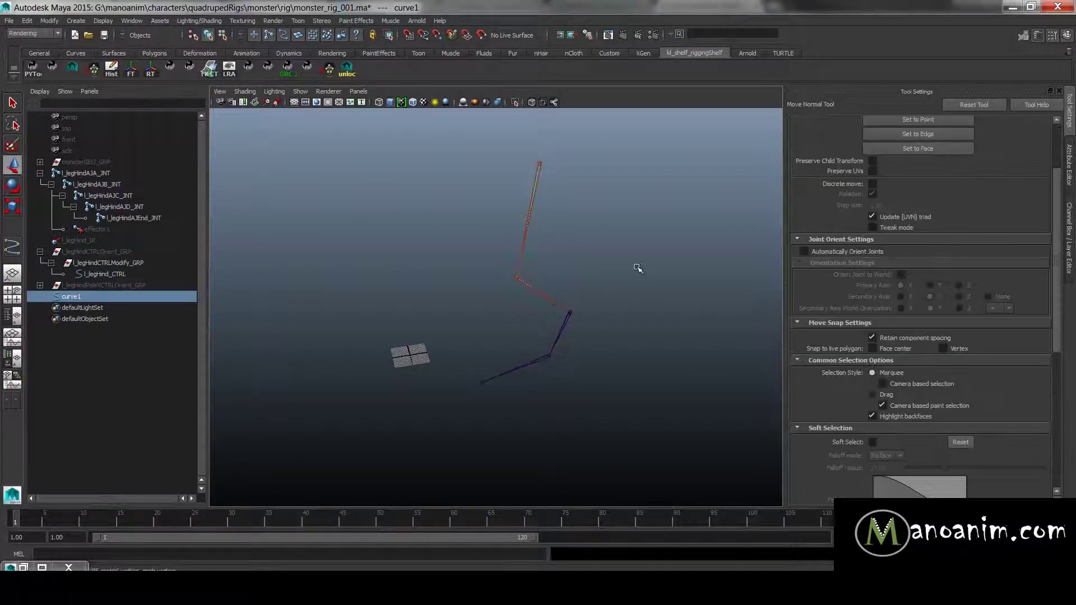
# - Move the curve's knee control vertex out in front of the leg, return to object mode and show the hidden objects
pyautogui.keyDown('alt'); pyautogui.moveTo(639, 268); pyautogui.dragTo(623, 263); pyautogui.keyUp('alt')
pyautogui.press('F8')
pyautogui.click(467, 282)
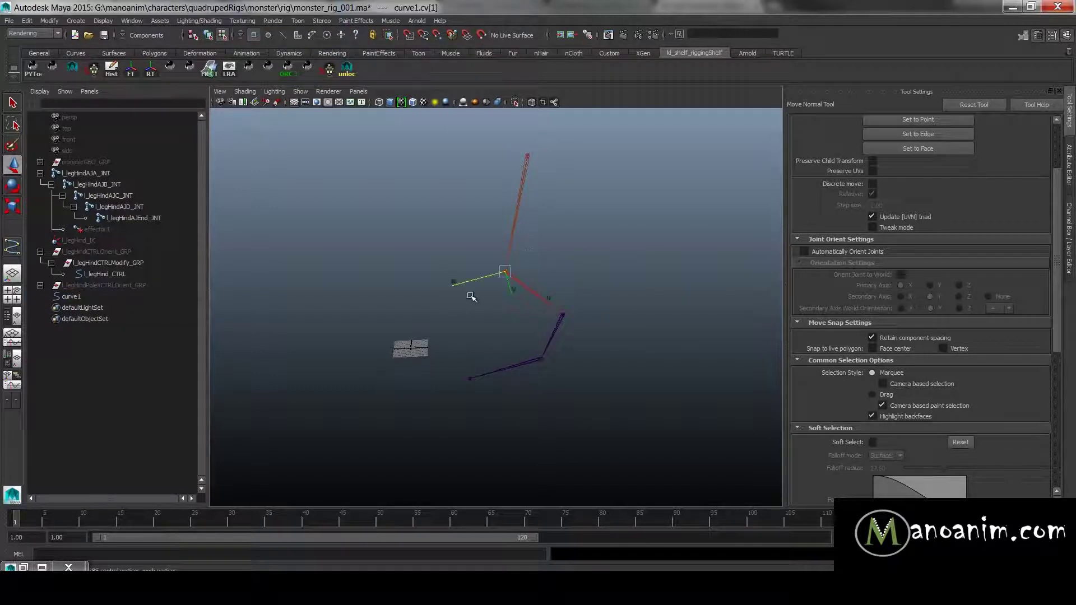
pyautogui.moveTo(436, 304); pyautogui.dragTo(412, 312, button='middle')
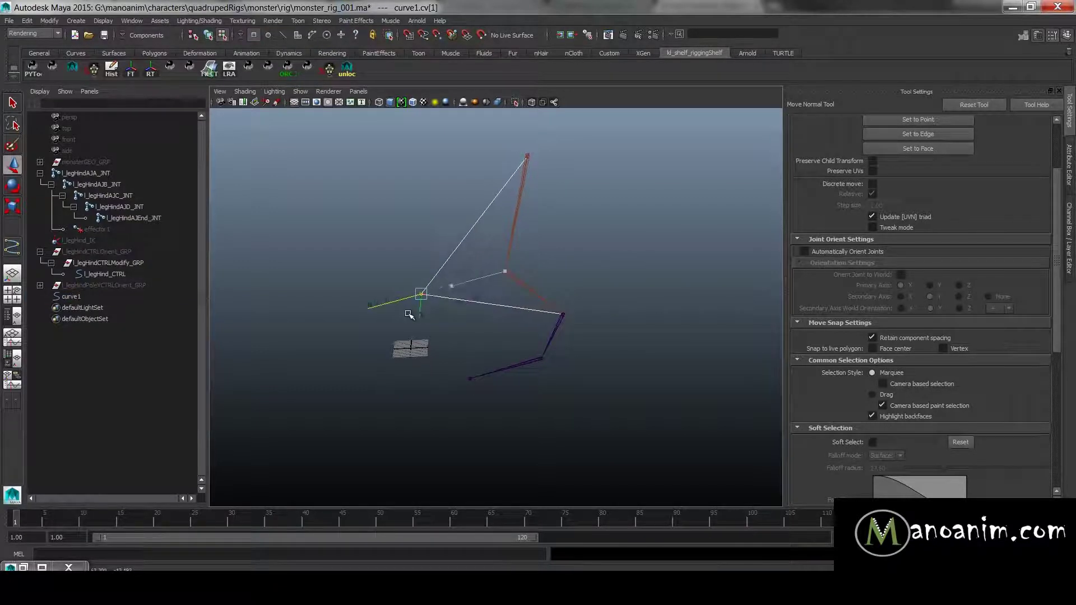
pyautogui.press('F8')
pyautogui.click(587, 235)
pyautogui.hotkey('ctrl', 'shift', 'h')
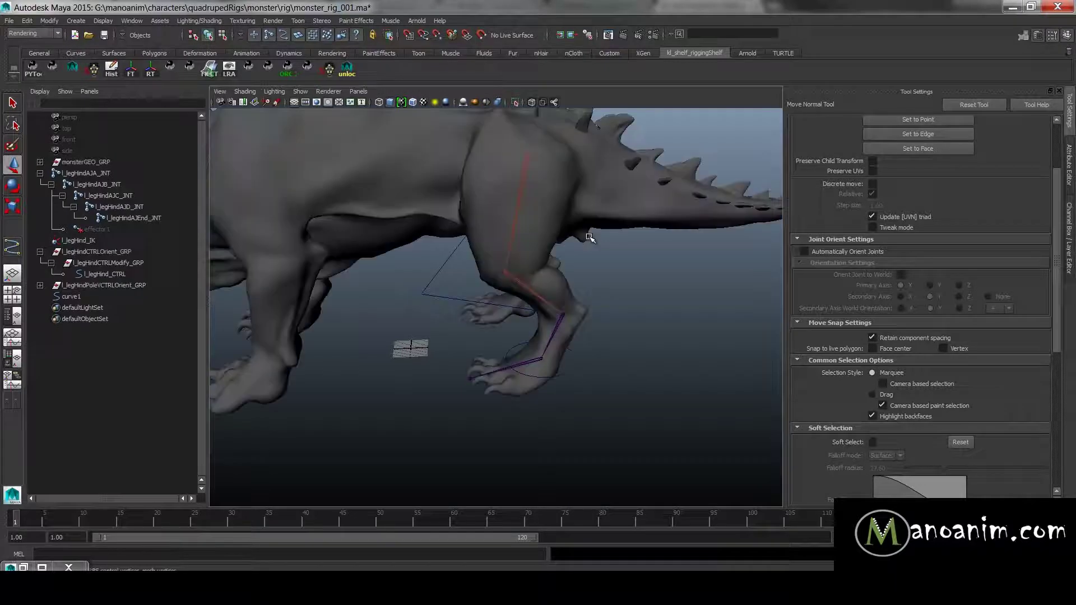
# - Examine curve1's corner in front of the knee and the l_legHindPoleVCTRLOrient_GRP circle around the foot
pyautogui.keyDown('alt'); pyautogui.moveTo(550, 288); pyautogui.dragTo(558, 287); pyautogui.keyUp('alt')
pyautogui.click(72, 296)
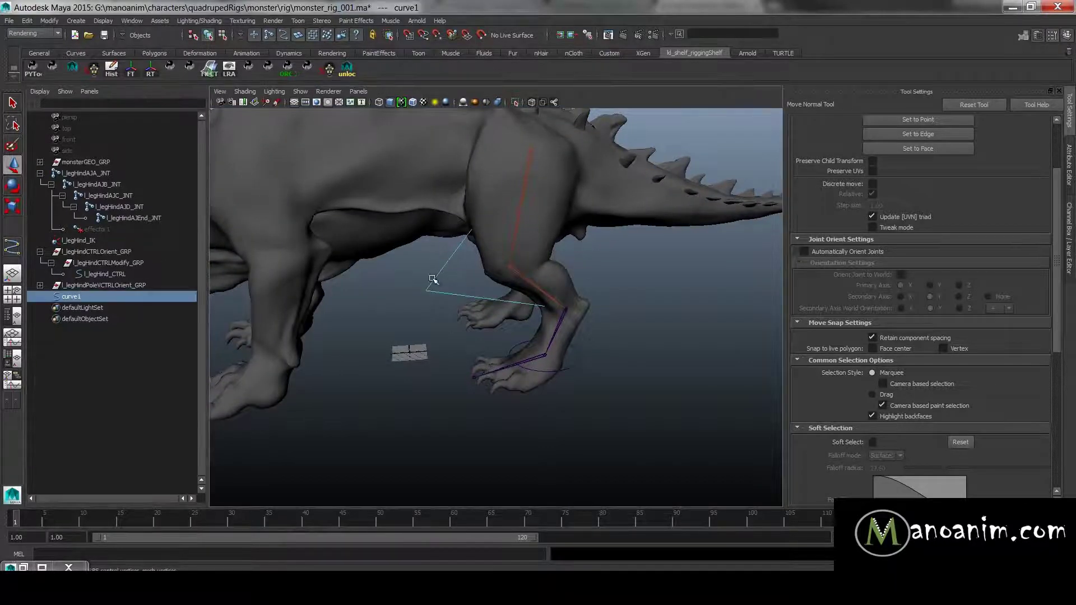
pyautogui.click(104, 286)
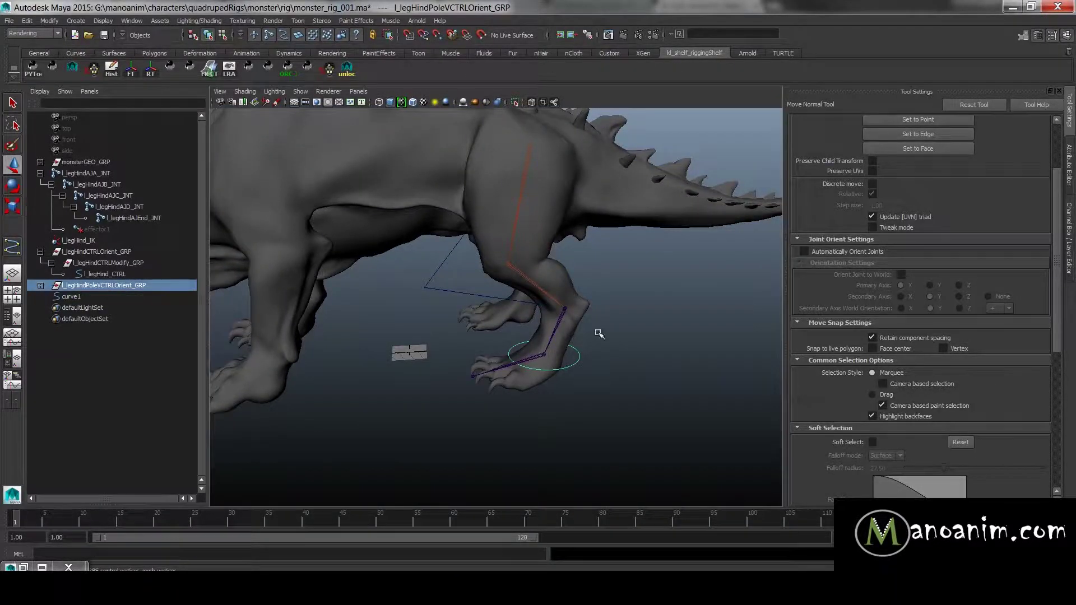
pyautogui.click(599, 374)
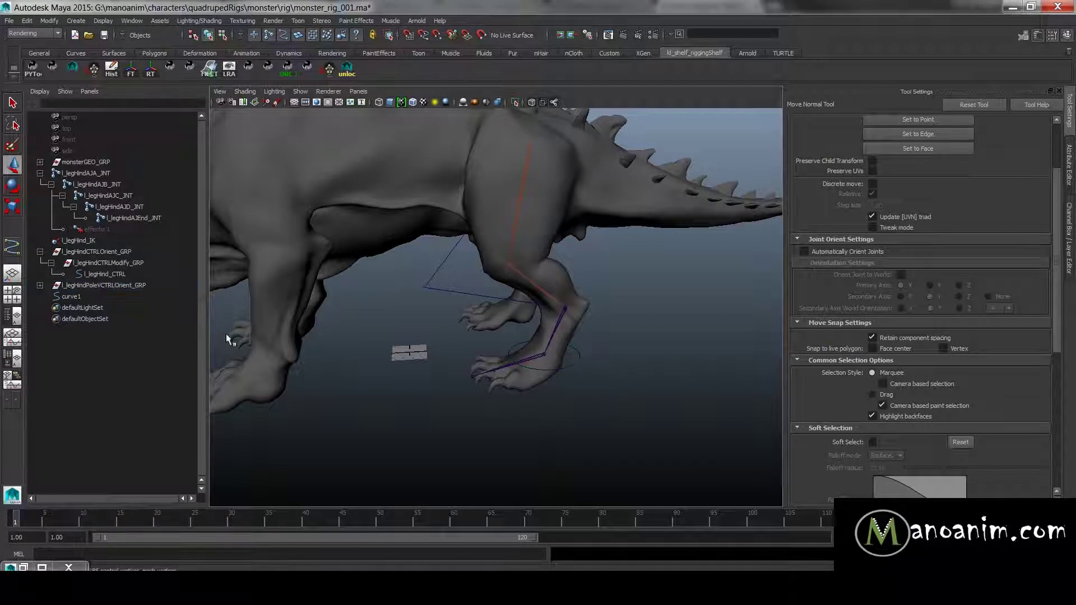
pyautogui.click(120, 286)
pyautogui.click(594, 340)
pyautogui.click(613, 333)
pyautogui.moveTo(613, 333)
pyautogui.mouseDown()
pyautogui.moveTo(552, 357)
pyautogui.moveTo(505, 349)
pyautogui.moveTo(493, 372)
pyautogui.moveTo(620, 332)
pyautogui.moveTo(598, 336)
pyautogui.mouseUp()
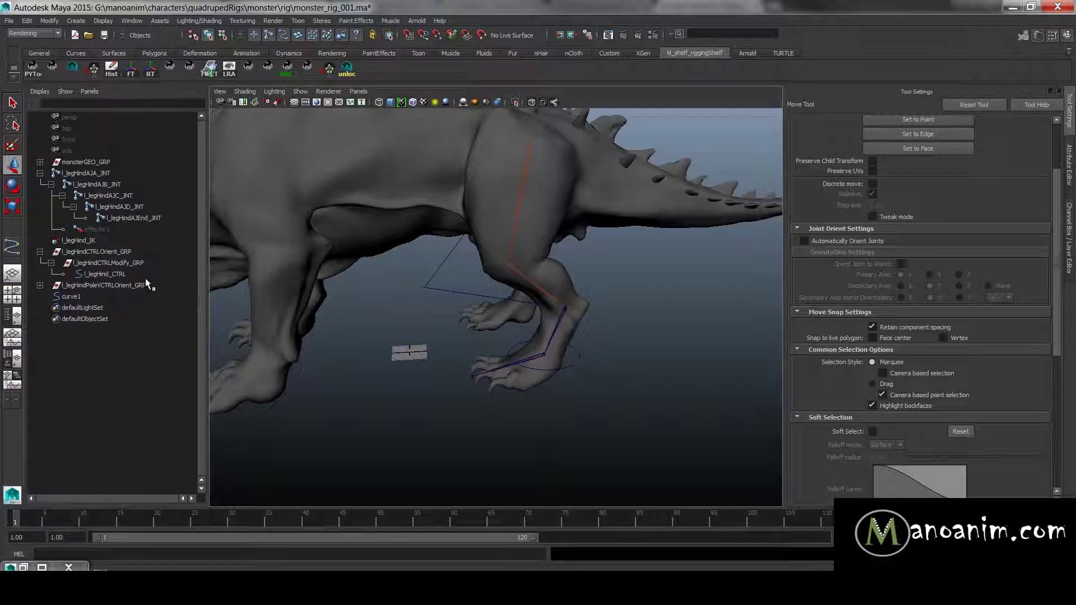
# - Move l_legHindPoleVCTRLOrient_GRP with snapping onto the corner point of curve1 in front of the knee
pyautogui.click(102, 288)
pyautogui.keyDown('alt'); pyautogui.moveTo(593, 361); pyautogui.dragTo(608, 357); pyautogui.keyUp('alt')
pyautogui.keyDown('alt'); pyautogui.moveTo(608, 357); pyautogui.dragTo(658, 374, button='right'); pyautogui.keyUp('alt')
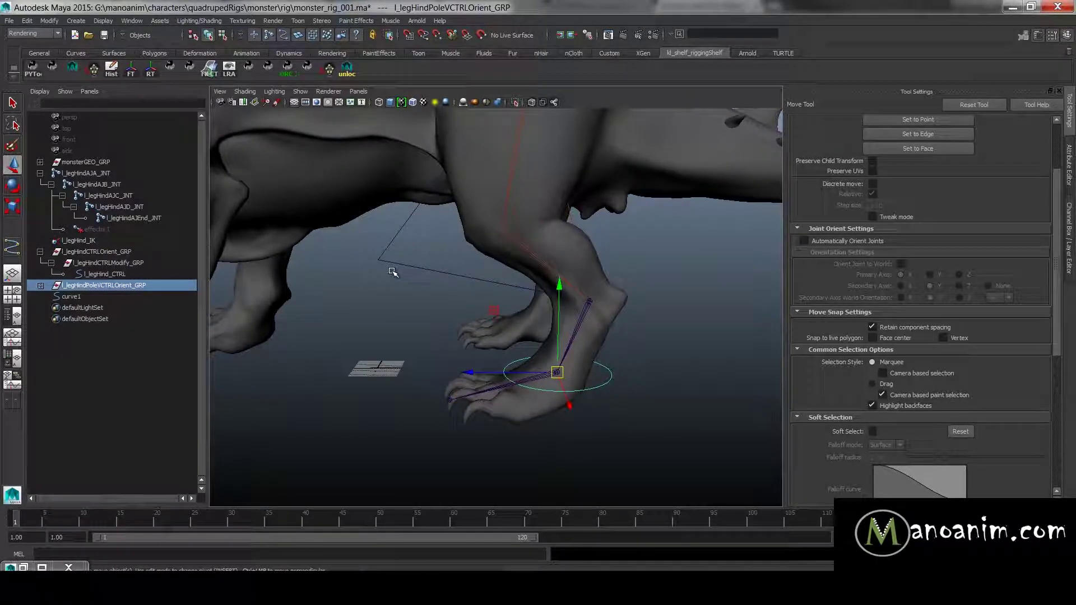
pyautogui.press('Insert')
pyautogui.moveTo(424, 268); pyautogui.dragTo(235, 267, button='middle')
pyautogui.press('Insert')
pyautogui.keyDown('alt'); pyautogui.moveTo(383, 275); pyautogui.dragTo(483, 295); pyautogui.keyUp('alt')
pyautogui.keyDown('alt'); pyautogui.moveTo(548, 303); pyautogui.dragTo(442, 288); pyautogui.keyUp('alt')
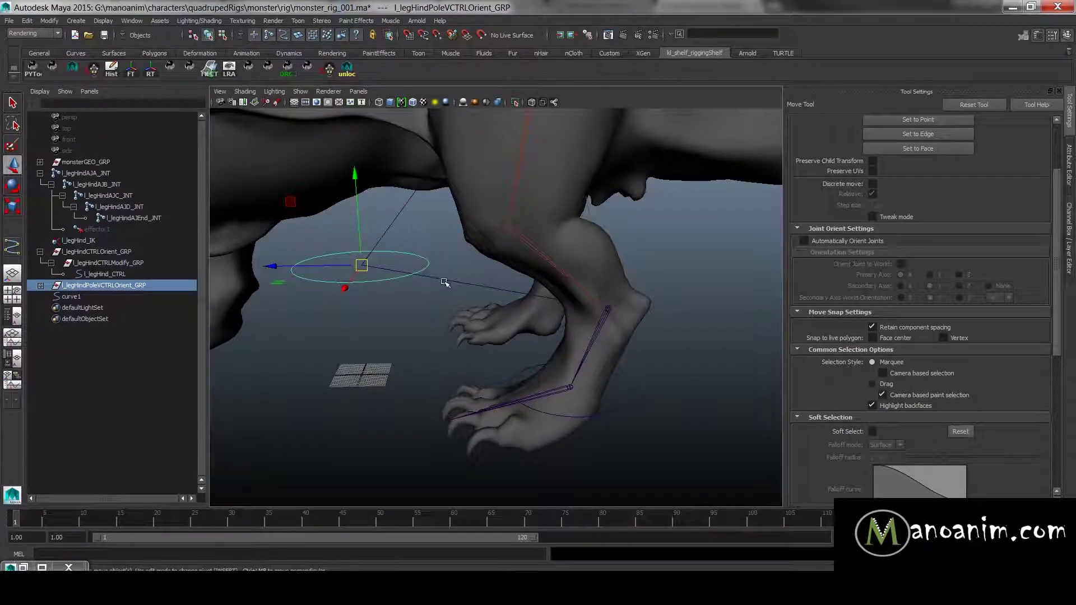
pyautogui.press('c')
pyautogui.moveTo(447, 282); pyautogui.dragTo(173, 309, button='middle')
pyautogui.click(336, 266)
pyautogui.click(362, 265)
# - Constrain l_legHind_IK to l_legHindPoleV_CTRL with a Pole Vector constraint
pyautogui.keyDown('alt'); pyautogui.moveTo(537, 287); pyautogui.dragTo(547, 173); pyautogui.keyUp('alt')
pyautogui.keyDown('alt'); pyautogui.moveTo(602, 275); pyautogui.dragTo(512, 233, button='right'); pyautogui.keyUp('alt')
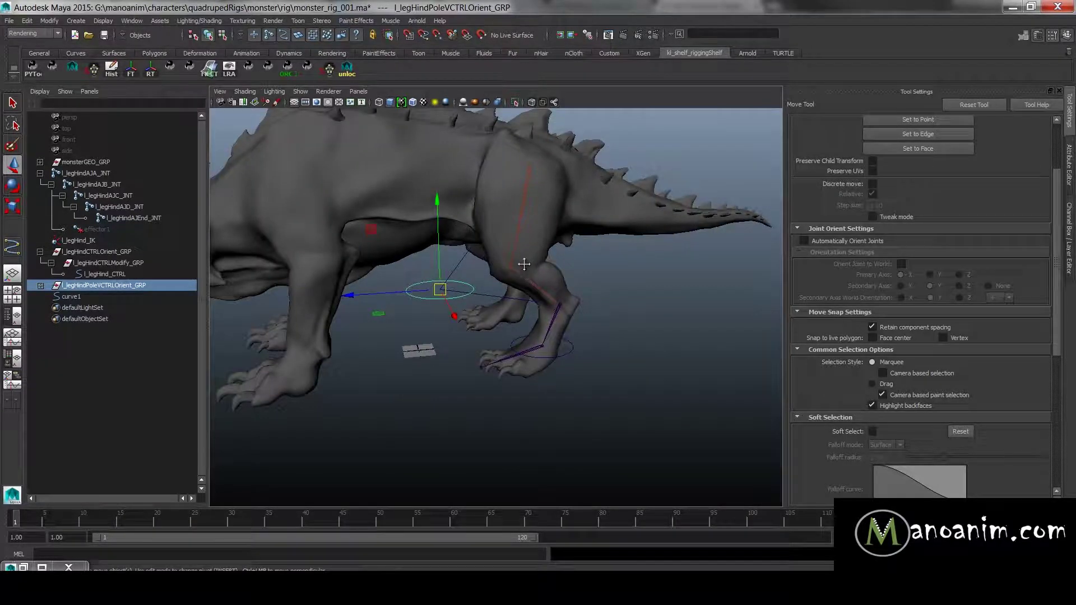
pyautogui.keyDown('alt'); pyautogui.moveTo(522, 266); pyautogui.dragTo(531, 248, button='middle'); pyautogui.keyUp('alt')
pyautogui.keyDown('alt'); pyautogui.moveTo(531, 248); pyautogui.dragTo(652, 295, button='right'); pyautogui.keyUp('alt')
pyautogui.click(40, 286)
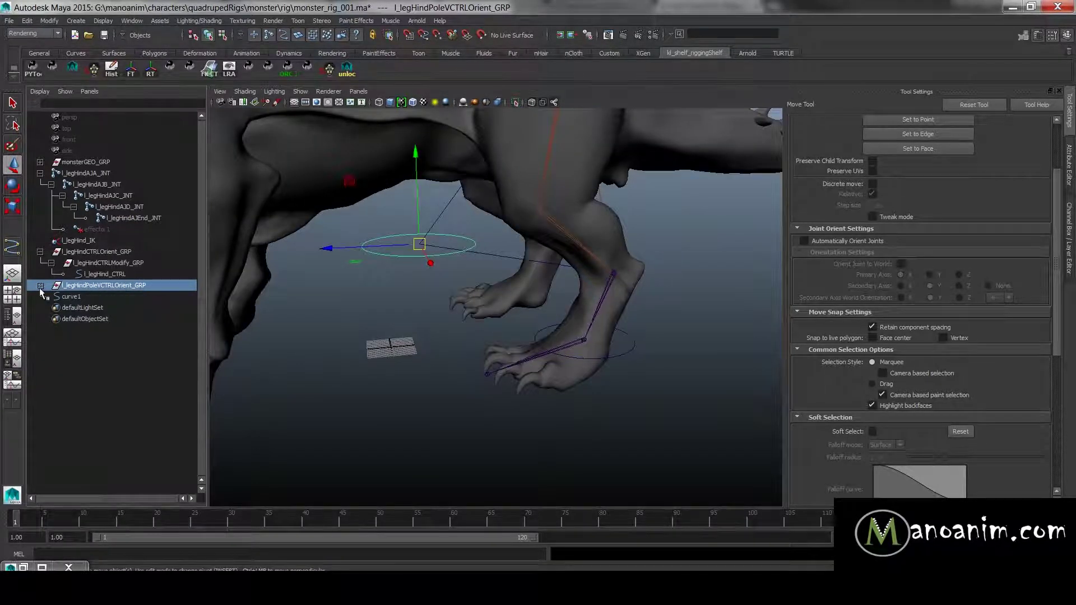
pyautogui.click(133, 307)
pyautogui.keyDown('shift'); pyautogui.moveTo(580, 287); pyautogui.dragTo(648, 259); pyautogui.keyUp('shift')
pyautogui.press('space')
pyautogui.click(765, 284)
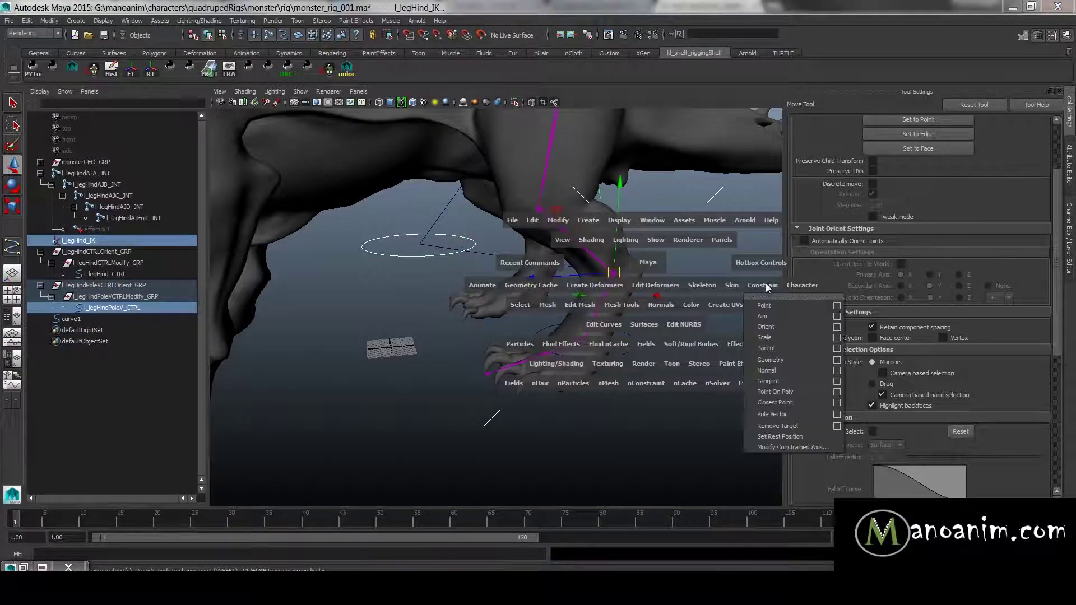
pyautogui.click(807, 415)
# - Check the leg and its pole vector control from several angles and select l_legHind_IK
pyautogui.click(738, 238)
pyautogui.moveTo(372, 250); pyautogui.dragTo(386, 272)
pyautogui.keyDown('alt'); pyautogui.moveTo(387, 272); pyautogui.dragTo(412, 302); pyautogui.keyUp('alt')
pyautogui.moveTo(466, 320); pyautogui.dragTo(636, 319)
pyautogui.click(686, 281)
pyautogui.keyDown('alt'); pyautogui.moveTo(536, 294); pyautogui.dragTo(500, 285); pyautogui.keyUp('alt')
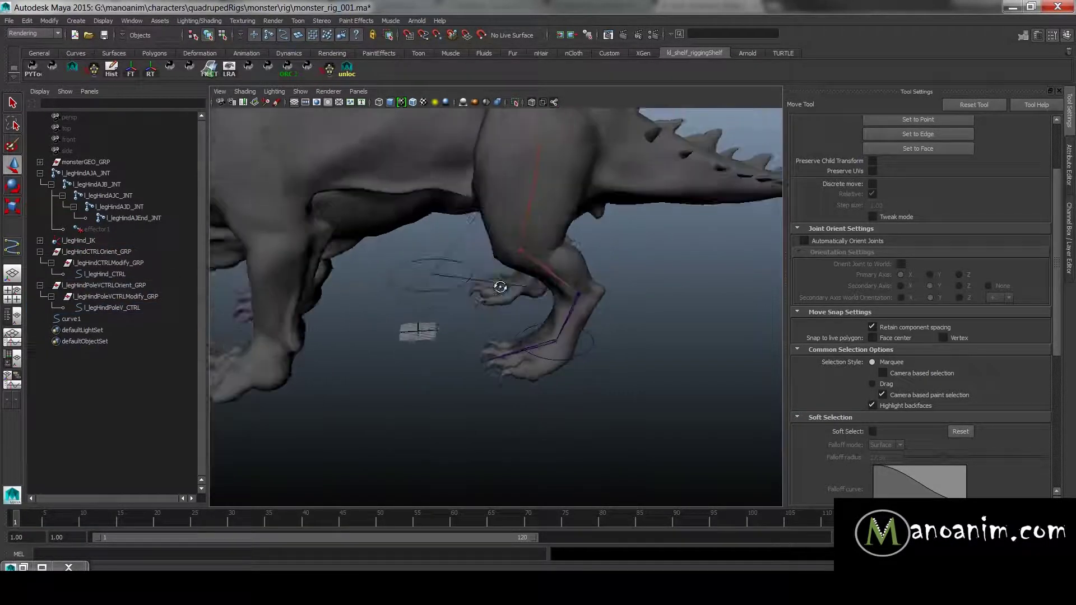
pyautogui.keyDown('alt'); pyautogui.moveTo(499, 286); pyautogui.dragTo(562, 339, button='right'); pyautogui.keyUp('alt')
pyautogui.click(73, 241)
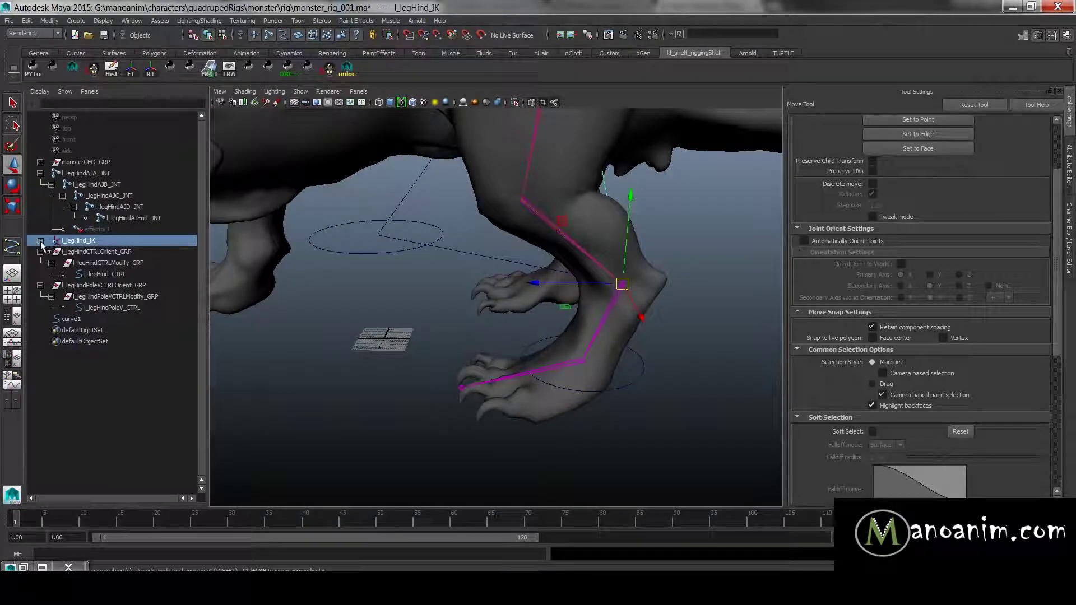
# - Parent l_legHind_IK under l_legHind_CTRL and try moving the control to test the leg
pyautogui.moveTo(79, 246); pyautogui.dragTo(122, 280, button='middle')
pyautogui.click(106, 263)
pyautogui.keyDown('alt'); pyautogui.moveTo(566, 314); pyautogui.dragTo(517, 298); pyautogui.keyUp('alt')
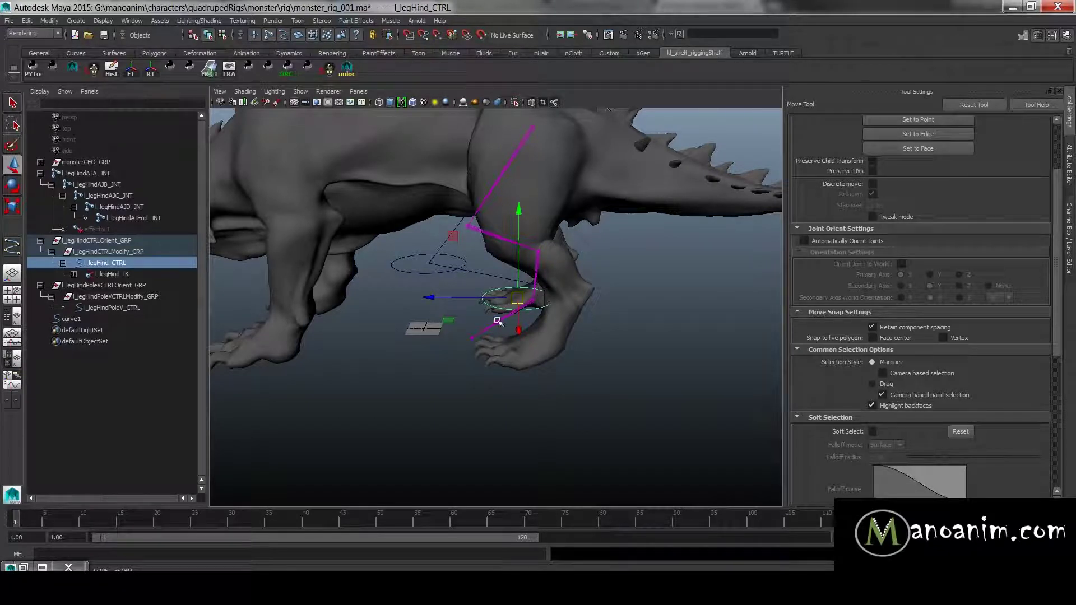
pyautogui.moveTo(540, 302); pyautogui.dragTo(596, 306)
pyautogui.click(644, 305)
pyautogui.keyDown('alt'); pyautogui.moveTo(596, 306); pyautogui.dragTo(633, 316, button='right'); pyautogui.keyUp('alt')
# - Rotate the control points of the l_legHindPoleV_CTRL circle upright and scale them down, keeping the control's own transform unchanged
pyautogui.moveTo(396, 255); pyautogui.dragTo(397, 282)
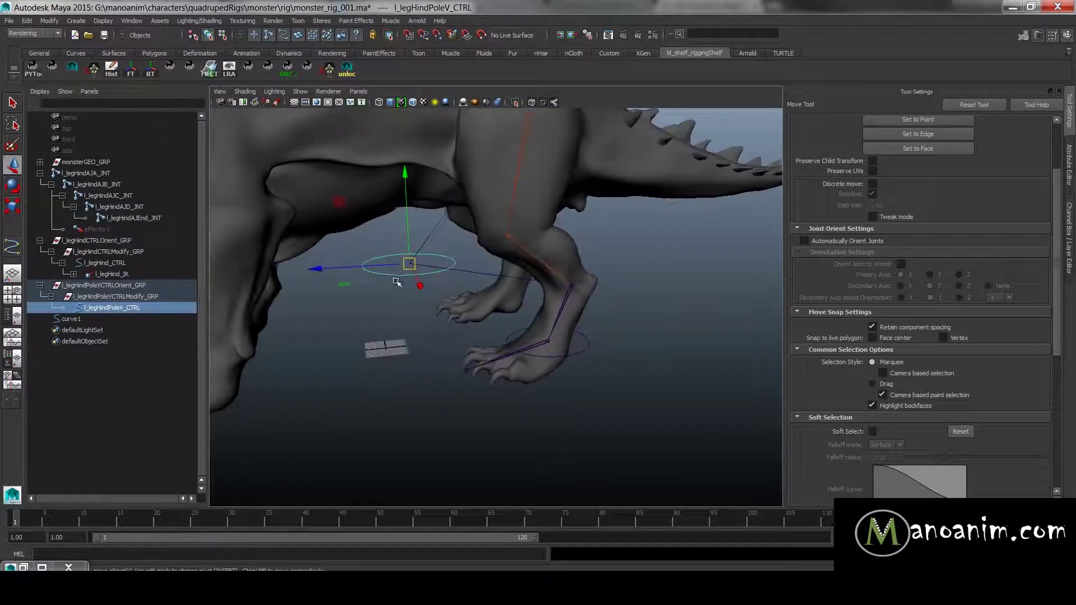
pyautogui.press('F8')
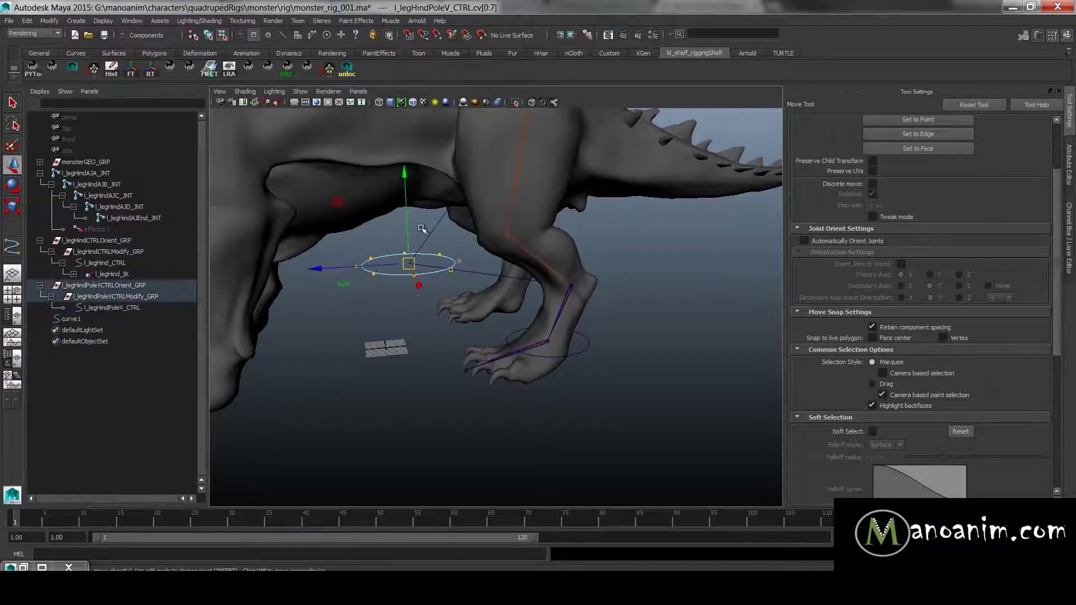
pyautogui.press('e')
pyautogui.moveTo(437, 188); pyautogui.dragTo(480, 232)
pyautogui.press('r')
pyautogui.moveTo(402, 278); pyautogui.dragTo(434, 272)
pyautogui.press('F8')
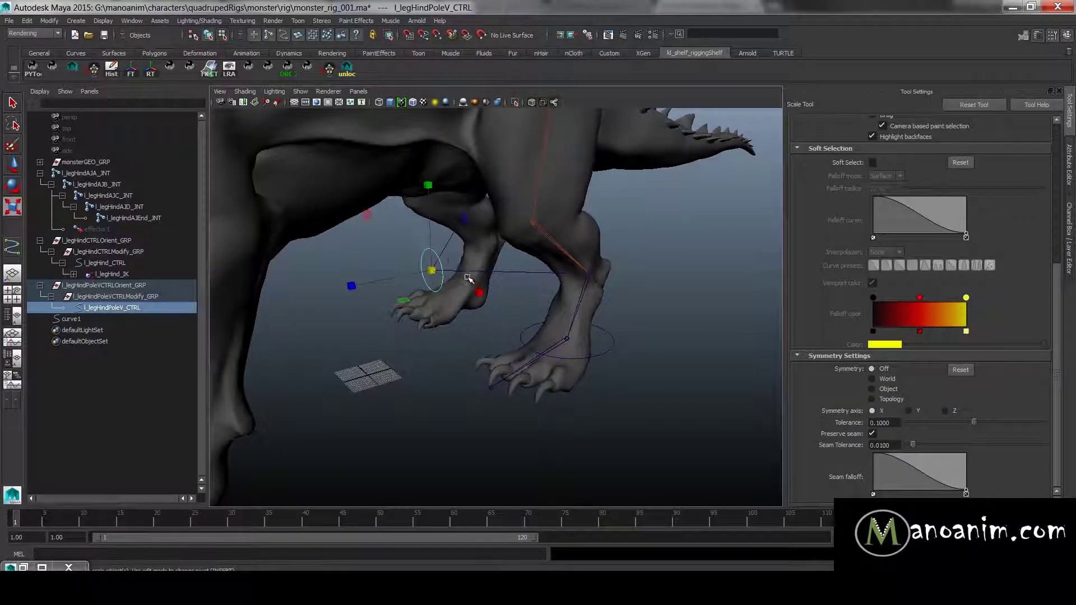
# - Bring up the channel values of l_legHindPoleV_CTRL and check its translate, rotate and scale
pyautogui.click(430, 263)
pyautogui.click(429, 249)
pyautogui.press('w')
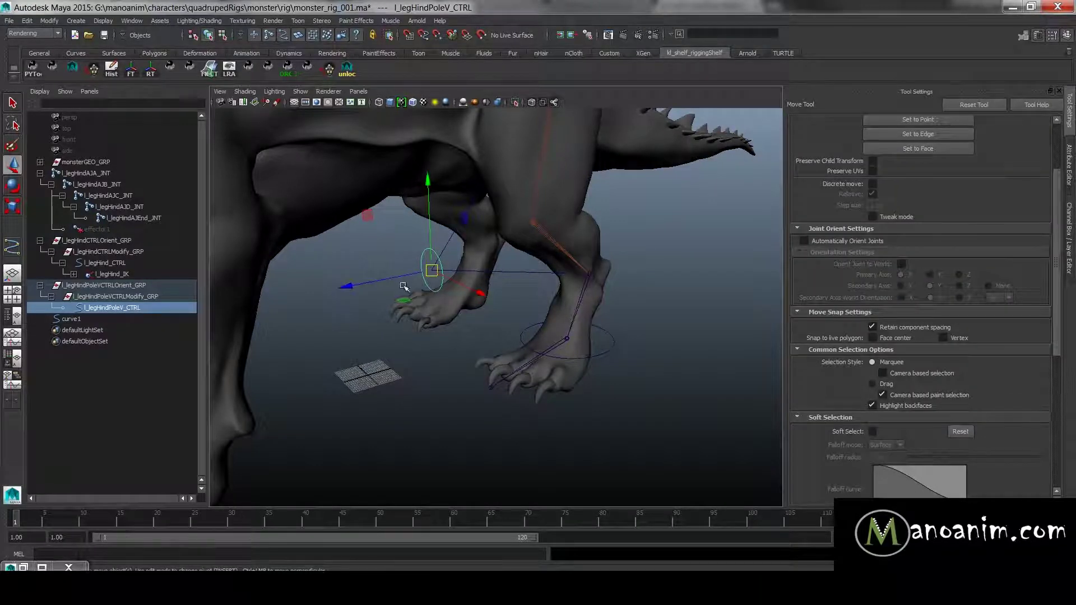
pyautogui.keyDown('alt'); pyautogui.moveTo(483, 274); pyautogui.dragTo(428, 278); pyautogui.keyUp('alt')
pyautogui.click(146, 297)
pyautogui.click(148, 309)
pyautogui.hotkey('ctrl', 'a')
pyautogui.hotkey('ctrl', 'a')
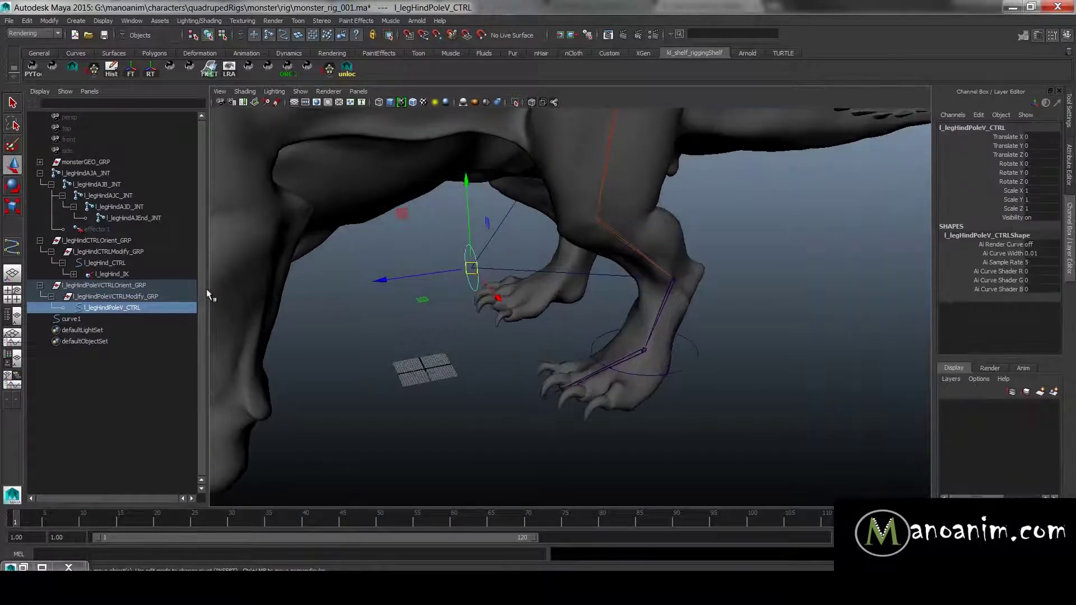
# - Show shape nodes in the Outliner to inspect l_legHindPoleV_CTRLShape beneath its transform, and hide the shapes again
pyautogui.rightClick(106, 308)
pyautogui.rightClick(94, 309)
pyautogui.click(117, 316)
pyautogui.rightClick(122, 315)
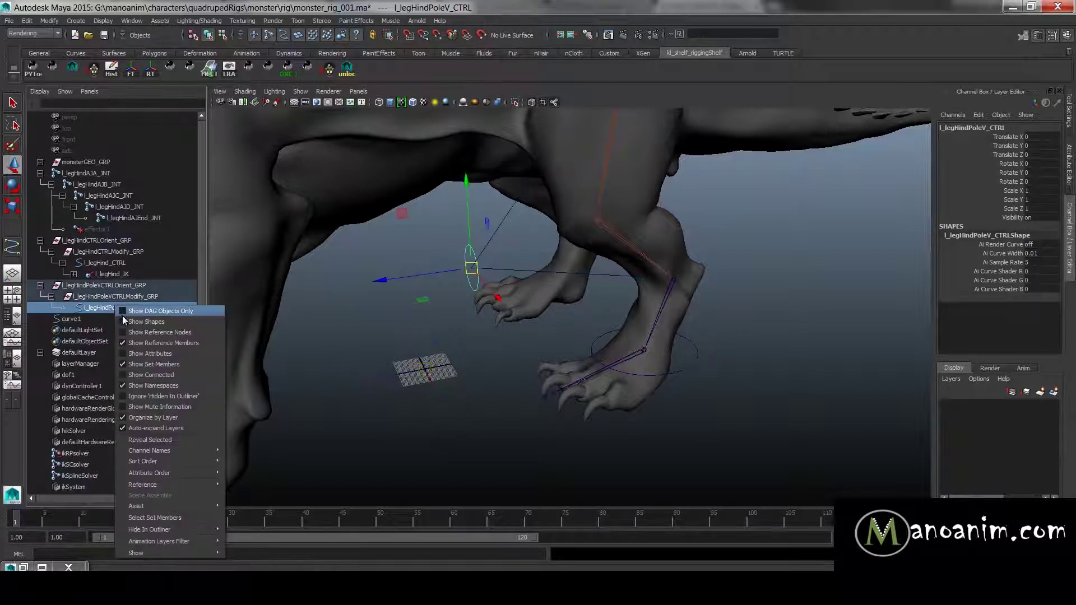
pyautogui.click(125, 325)
pyautogui.rightClick(126, 312)
pyautogui.click(137, 312)
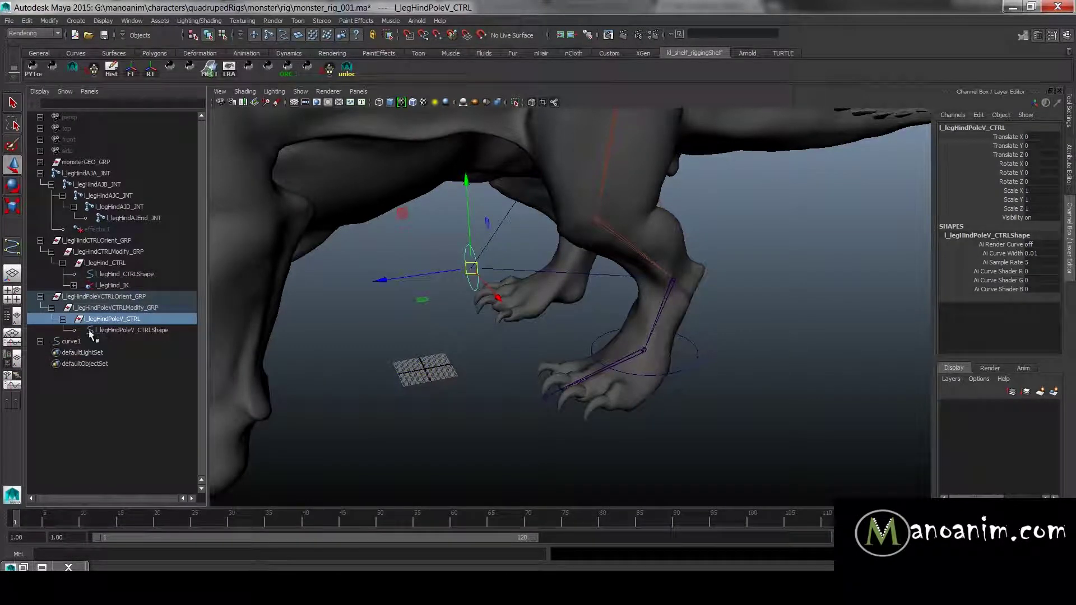
pyautogui.click(134, 331)
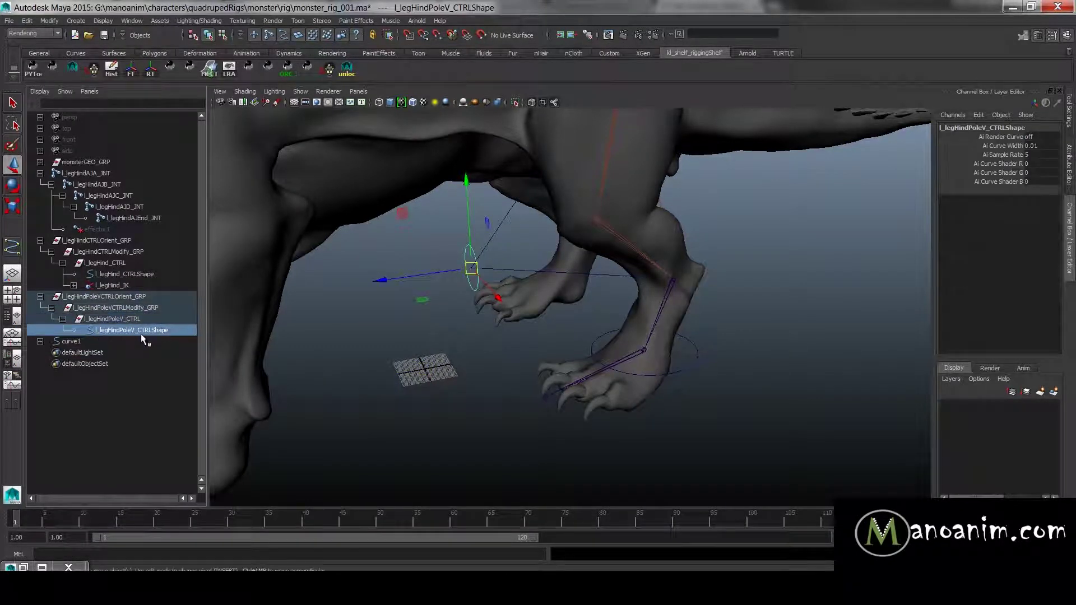
pyautogui.click(178, 318)
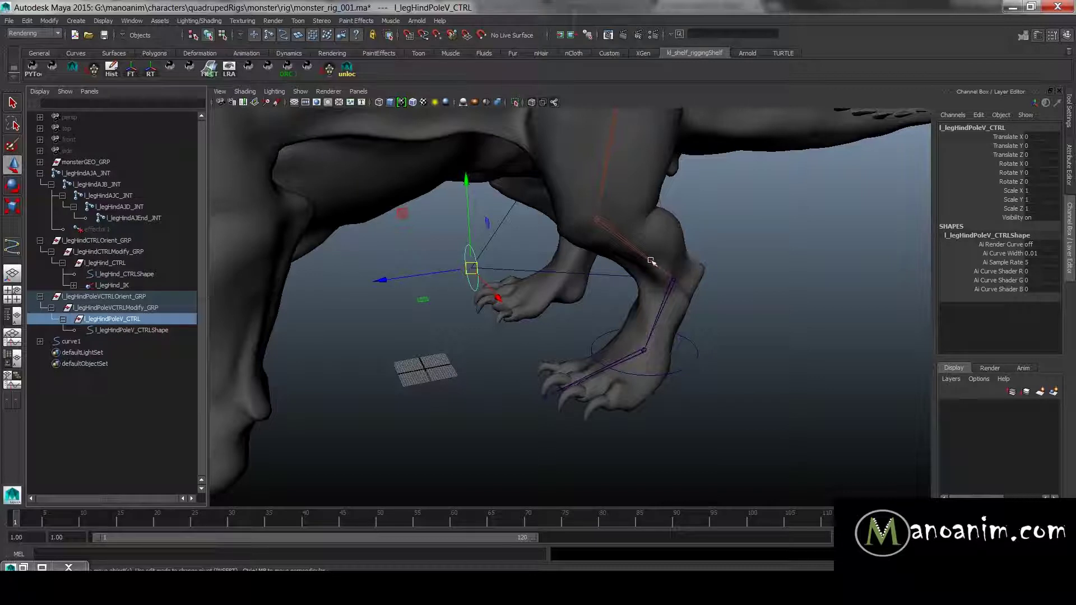
pyautogui.rightClick(124, 332)
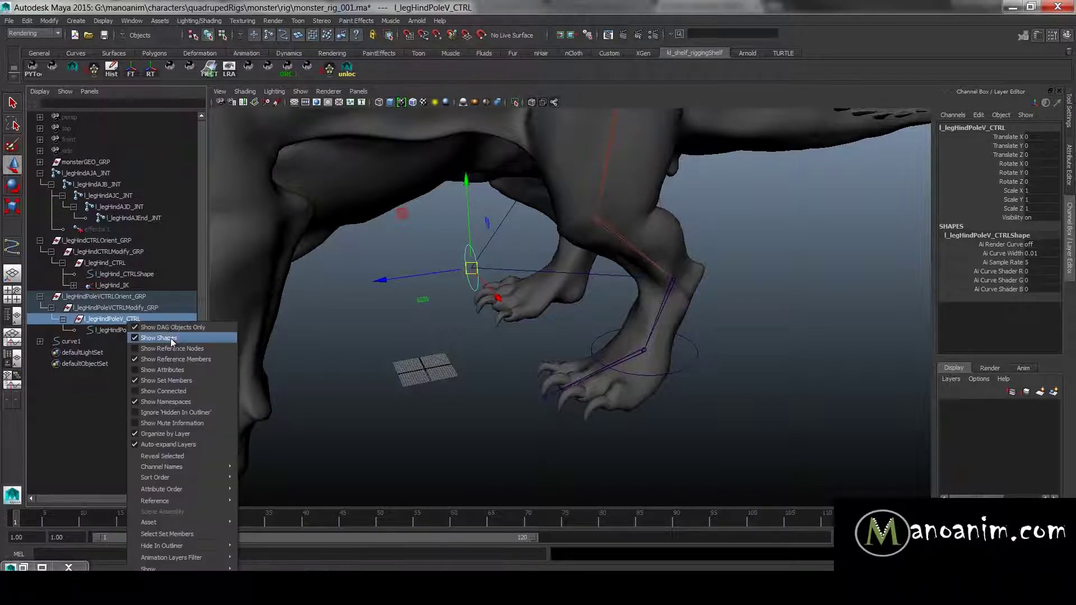
pyautogui.click(151, 339)
pyautogui.click(825, 274)
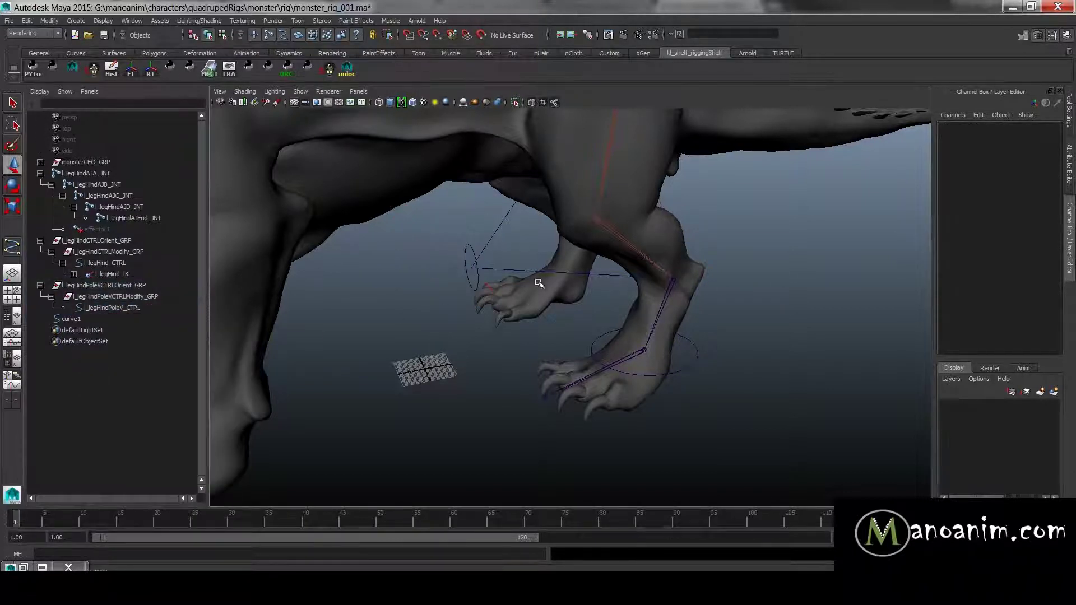
# - Try moving l_legHindPoleV_CTRL along X to test the knee, and undo the move
pyautogui.click(102, 306)
pyautogui.rightClick(102, 305)
pyautogui.click(150, 273)
pyautogui.click(120, 307)
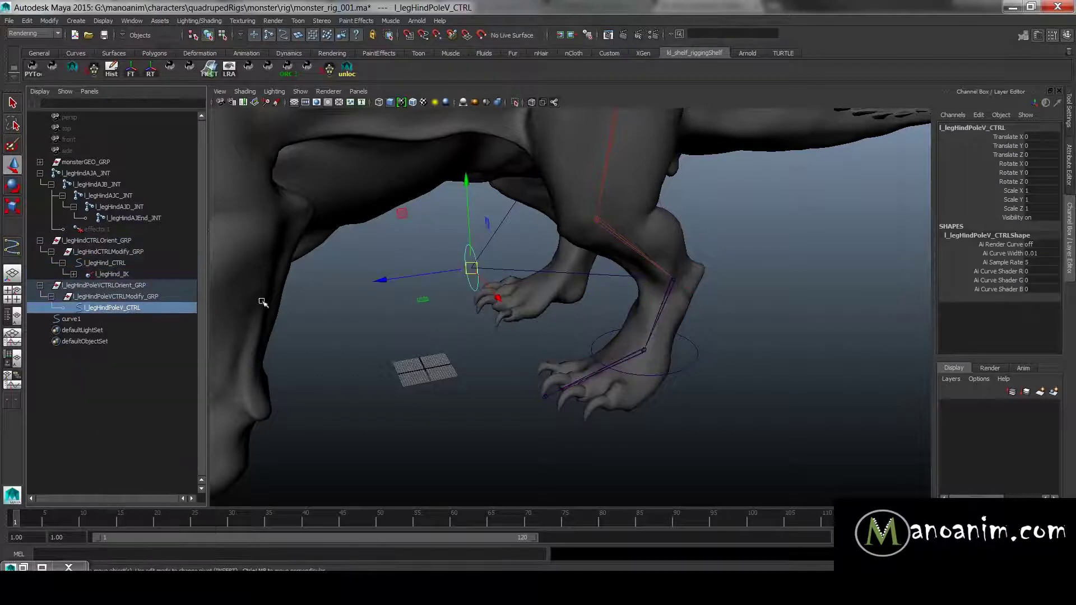
pyautogui.click(553, 322)
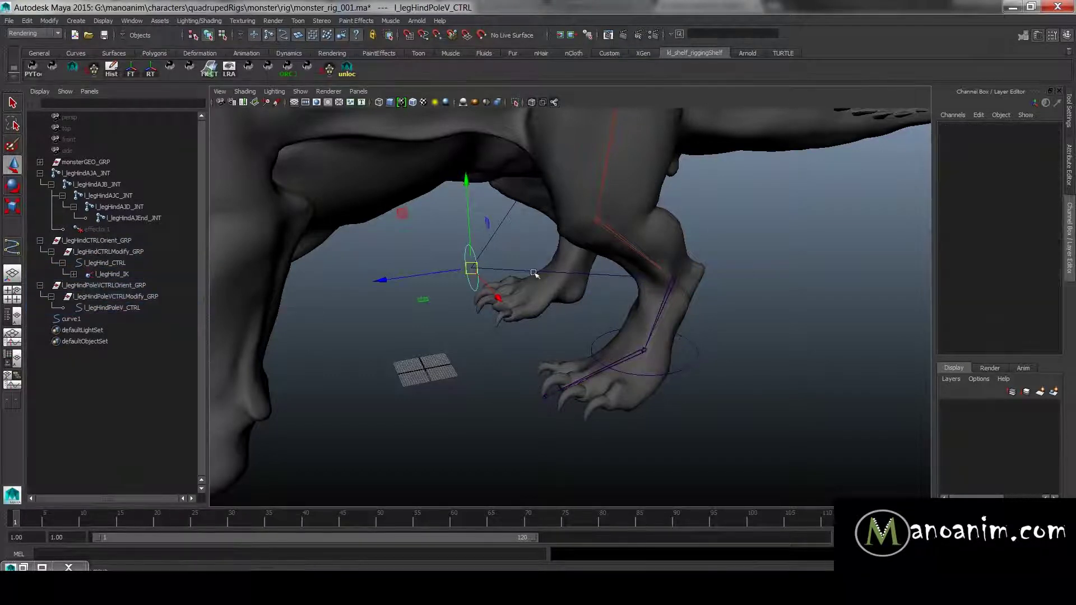
pyautogui.click(469, 251)
pyautogui.keyDown('alt'); pyautogui.moveTo(495, 257); pyautogui.dragTo(694, 338); pyautogui.keyUp('alt')
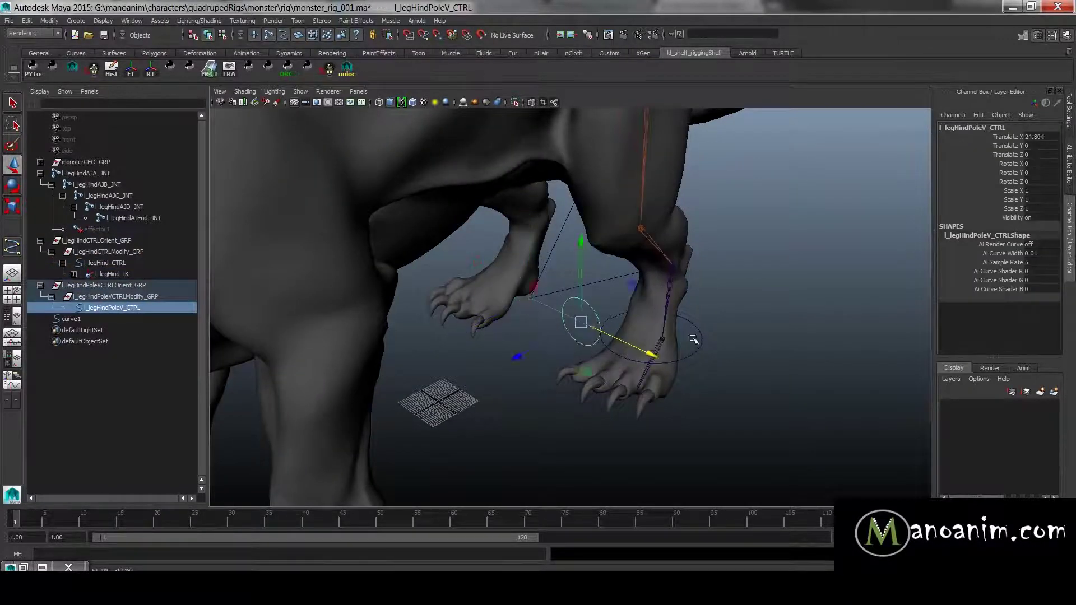
pyautogui.hotkey('ctrl', 'z')
pyautogui.click(771, 301)
# - Examine the hind leg's ankle, ball and toe joints together with the pole vector control from several angles
pyautogui.keyDown('alt'); pyautogui.moveTo(771, 300); pyautogui.dragTo(610, 272); pyautogui.keyUp('alt')
pyautogui.keyDown('alt'); pyautogui.moveTo(611, 273); pyautogui.dragTo(736, 301, button='right'); pyautogui.keyUp('alt')
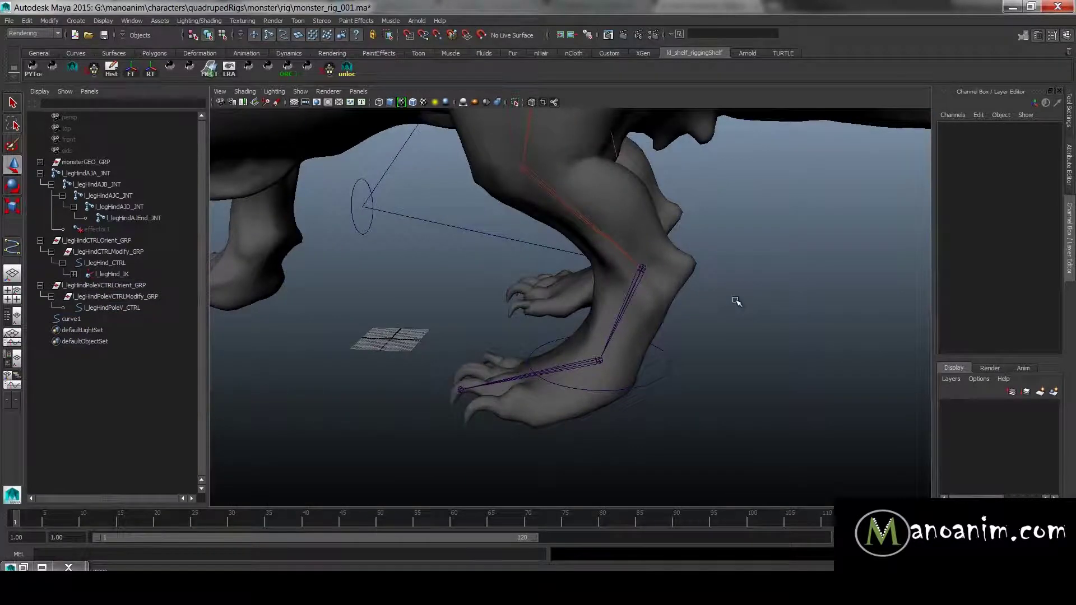
pyautogui.keyDown('alt'); pyautogui.moveTo(715, 308); pyautogui.dragTo(738, 296); pyautogui.keyUp('alt')
pyautogui.keyDown('alt'); pyautogui.moveTo(738, 295); pyautogui.dragTo(681, 285, button='right'); pyautogui.keyUp('alt')
pyautogui.keyDown('alt'); pyautogui.moveTo(681, 285); pyautogui.dragTo(681, 323, button='middle'); pyautogui.keyUp('alt')
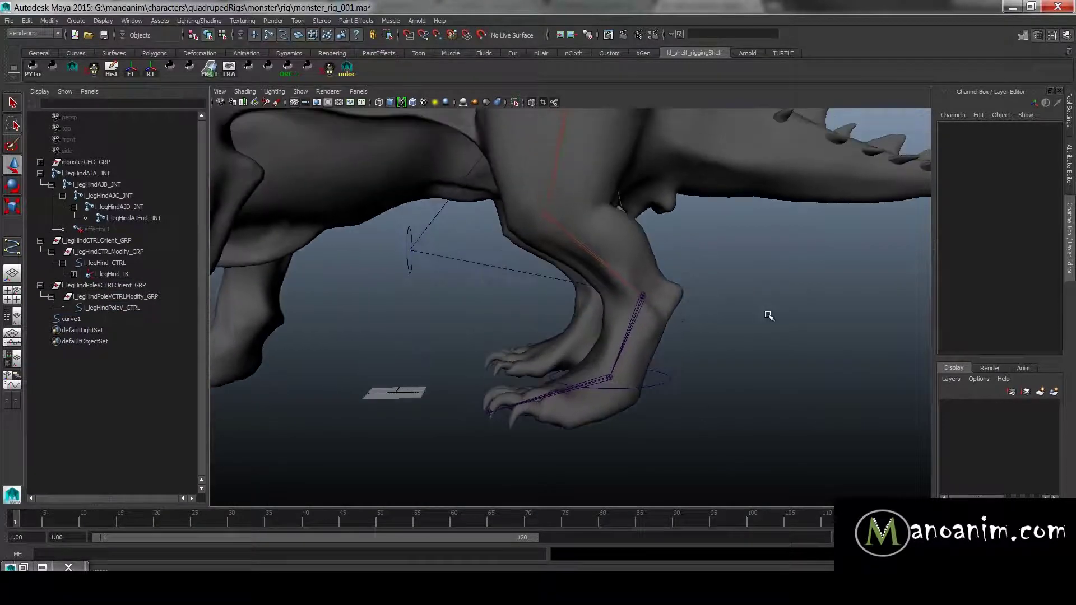
pyautogui.keyDown('alt'); pyautogui.moveTo(768, 315); pyautogui.dragTo(664, 306); pyautogui.keyUp('alt')
pyautogui.keyDown('alt'); pyautogui.moveTo(727, 338); pyautogui.dragTo(662, 337, button='right'); pyautogui.keyUp('alt')
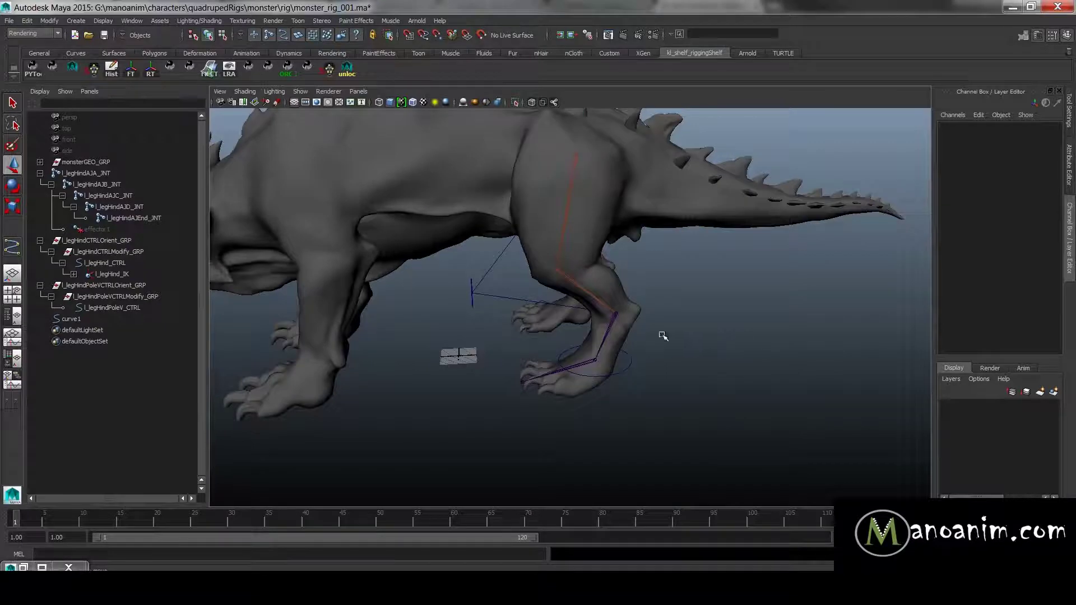
pyautogui.keyDown('alt'); pyautogui.moveTo(663, 336); pyautogui.dragTo(710, 326); pyautogui.keyUp('alt')
pyautogui.moveTo(687, 346)
pyautogui.keyDown('alt'); pyautogui.mouseDown(button='right')
pyautogui.moveTo(651, 332)
pyautogui.moveTo(707, 341)
pyautogui.mouseUp(button='right'); pyautogui.keyUp('alt')
pyautogui.keyDown('alt'); pyautogui.moveTo(708, 342); pyautogui.dragTo(659, 328); pyautogui.keyUp('alt')
pyautogui.keyDown('alt'); pyautogui.moveTo(687, 336); pyautogui.dragTo(657, 325, button='right'); pyautogui.keyUp('alt')
pyautogui.keyDown('alt'); pyautogui.moveTo(625, 321); pyautogui.dragTo(727, 360); pyautogui.keyUp('alt')
# - Start the IK Handle Tool and set its current solver to Single-Chain Solver
pyautogui.press('space')
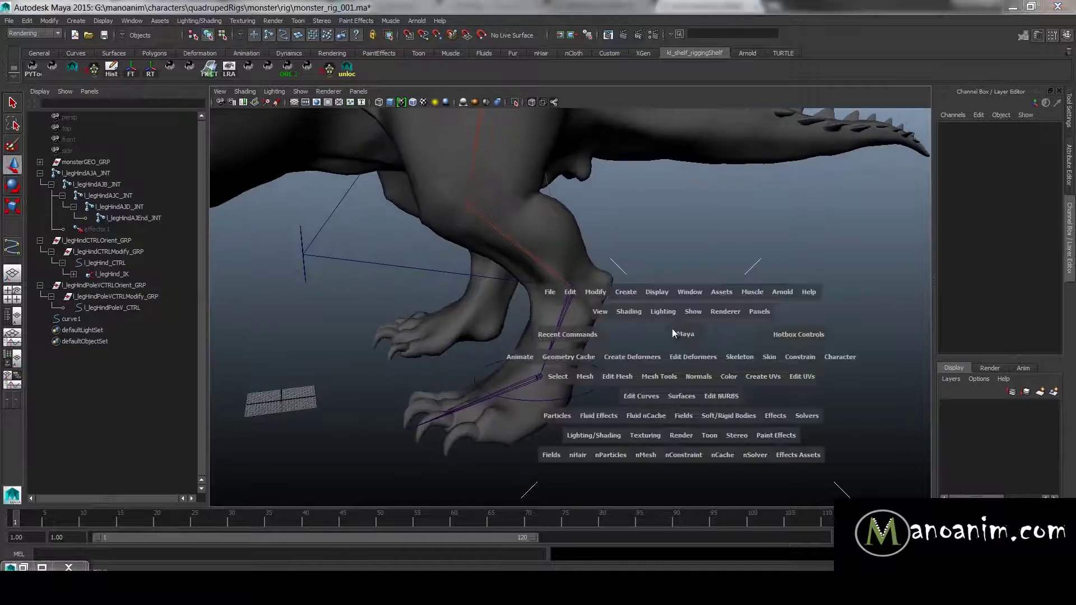
pyautogui.click(737, 357)
pyautogui.click(742, 386)
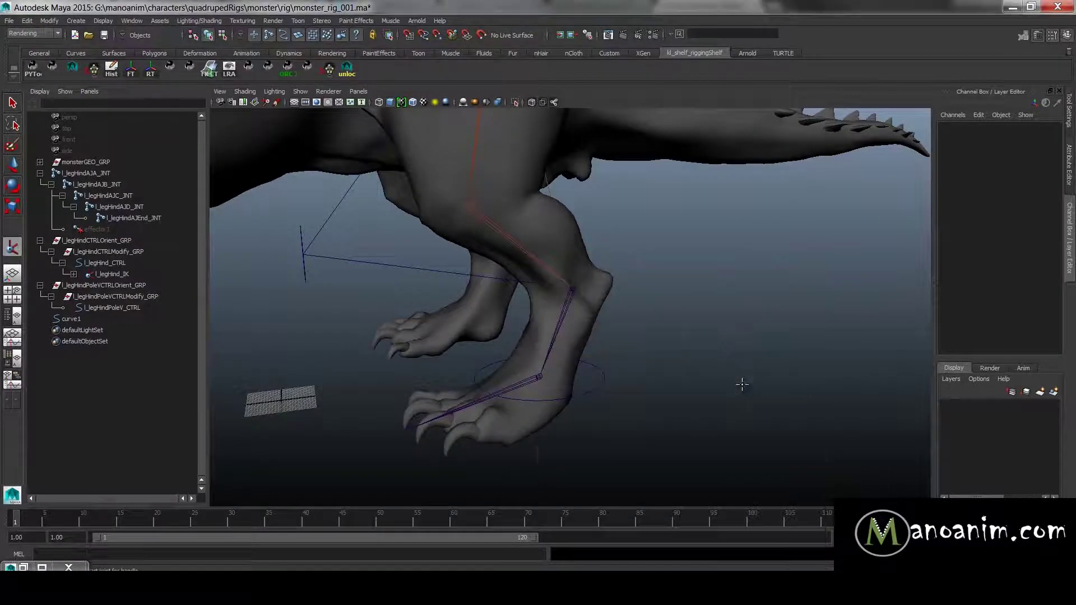
pyautogui.click(1068, 110)
pyautogui.click(909, 136)
pyautogui.click(906, 147)
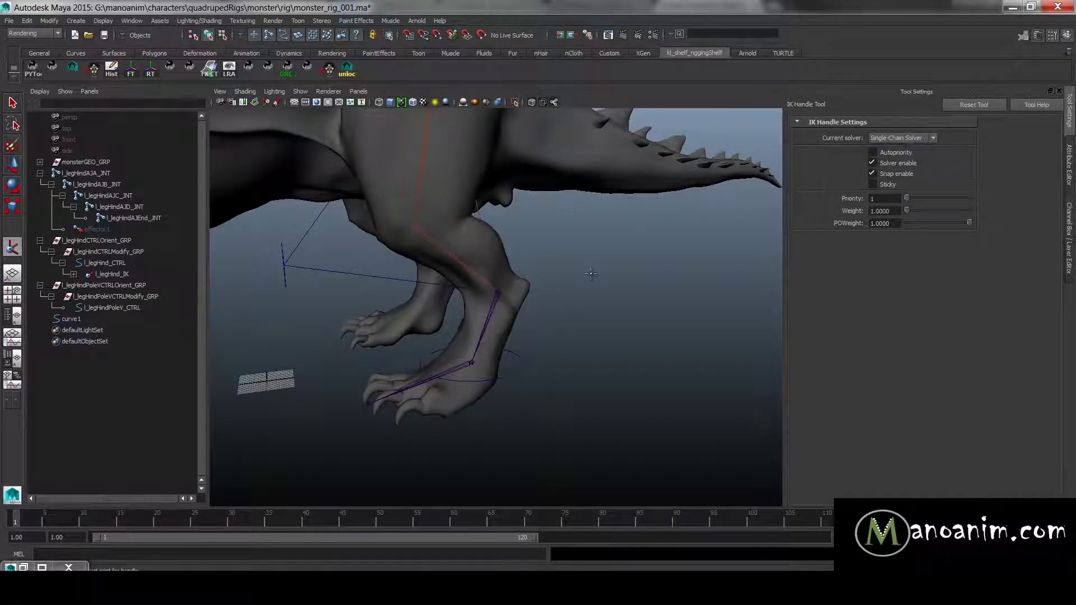
# - Create single-chain IK handles from l_legHindAJC_JNT to l_legHindAJD_JNT and from l_legHindAJD_JNT to l_legHindAJEnd_JNT
pyautogui.click(499, 290)
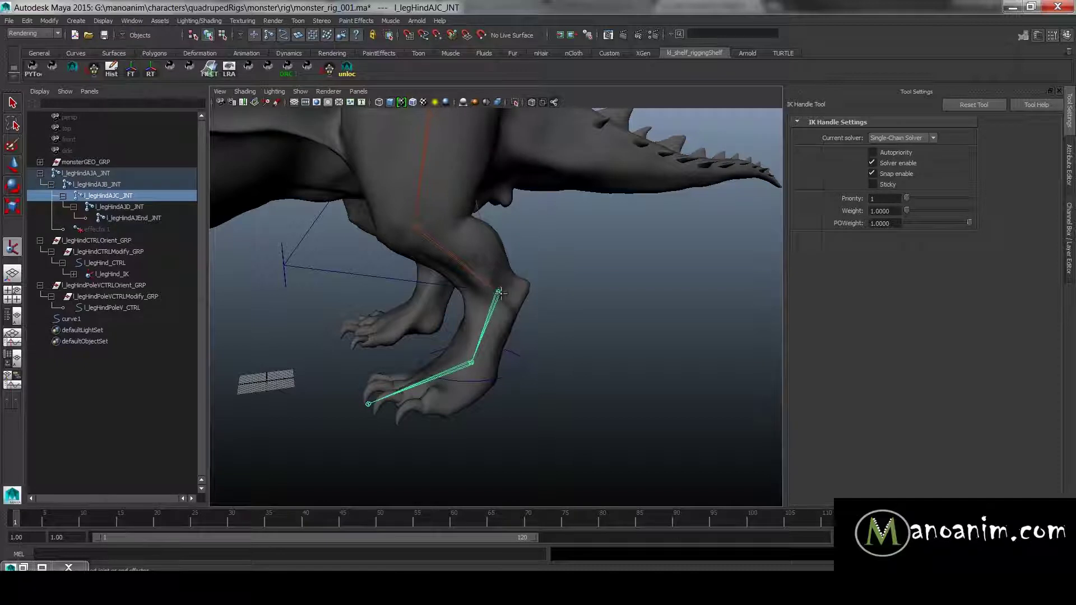
pyautogui.click(134, 206)
pyautogui.click(143, 208)
pyautogui.click(148, 219)
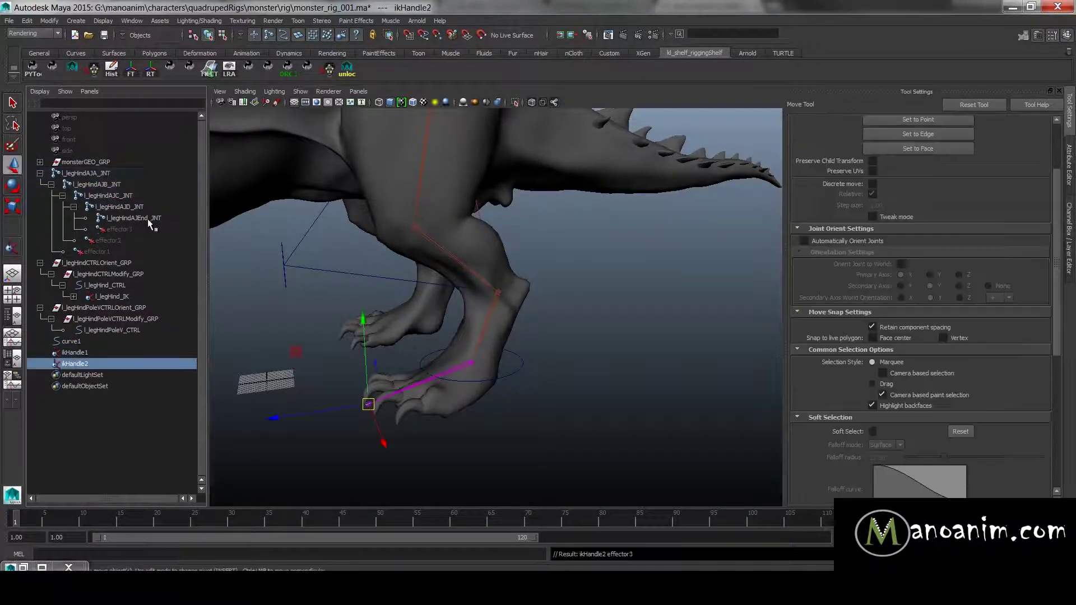
# - Rename ikHandle1 as l_legHindBall_IKS
pyautogui.click(99, 353)
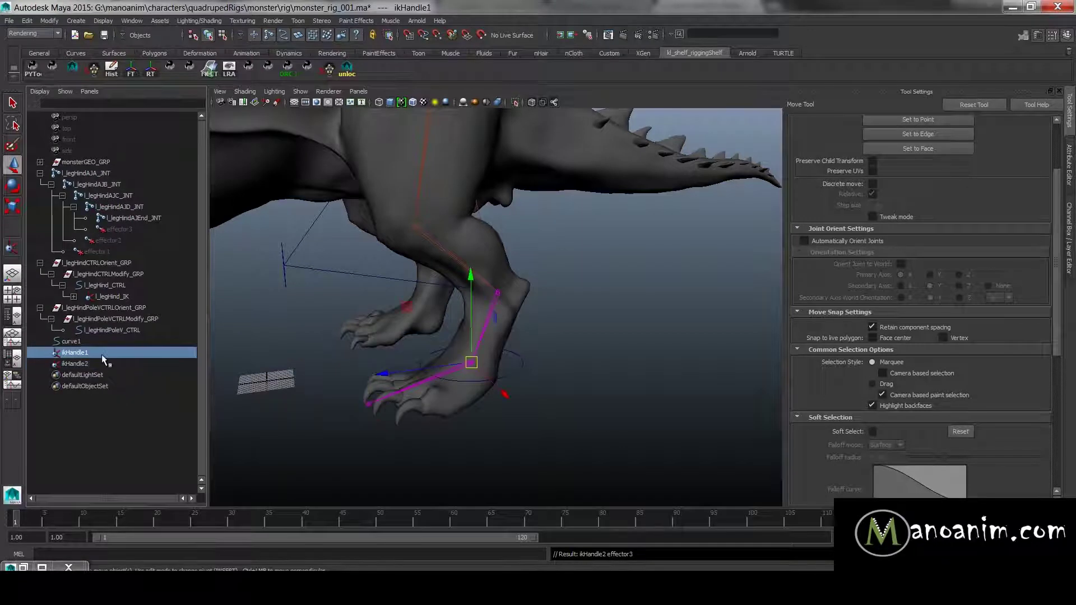
pyautogui.doubleClick(102, 353)
pyautogui.write('l_')
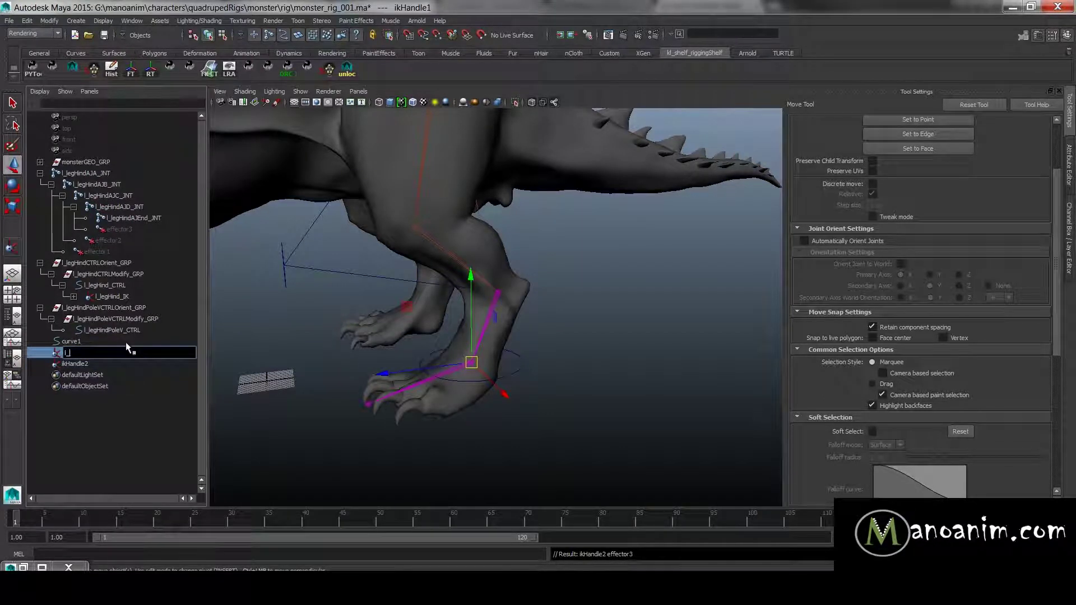
pyautogui.write('legHind_')
pyautogui.press('Return')
# - Rename the rotate-plane handle l_legHind_IK as l_legHind_IKR
pyautogui.doubleClick(168, 297)
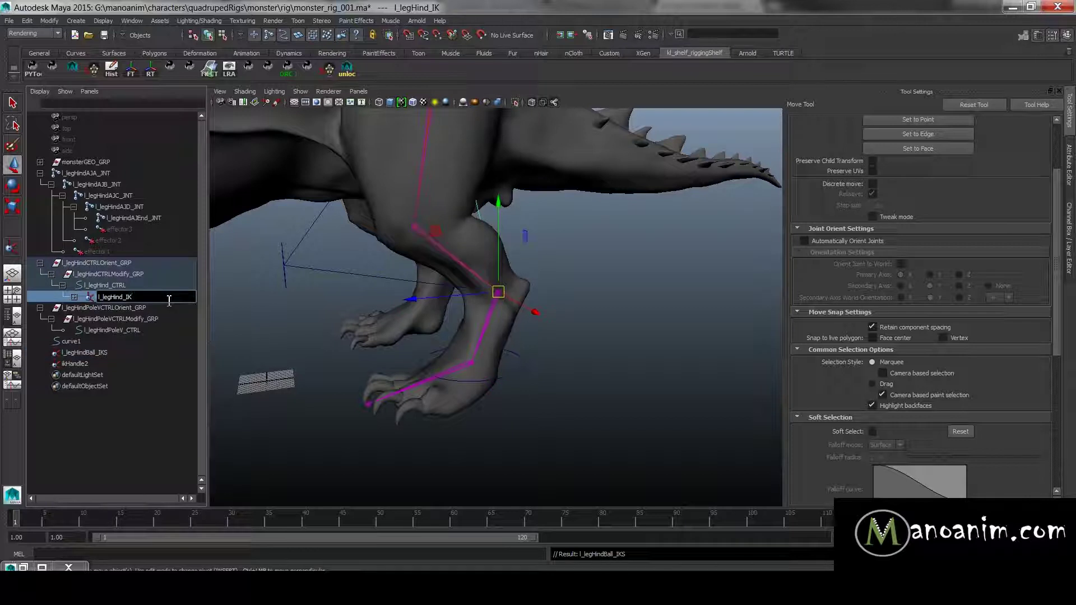
pyautogui.press('Return')
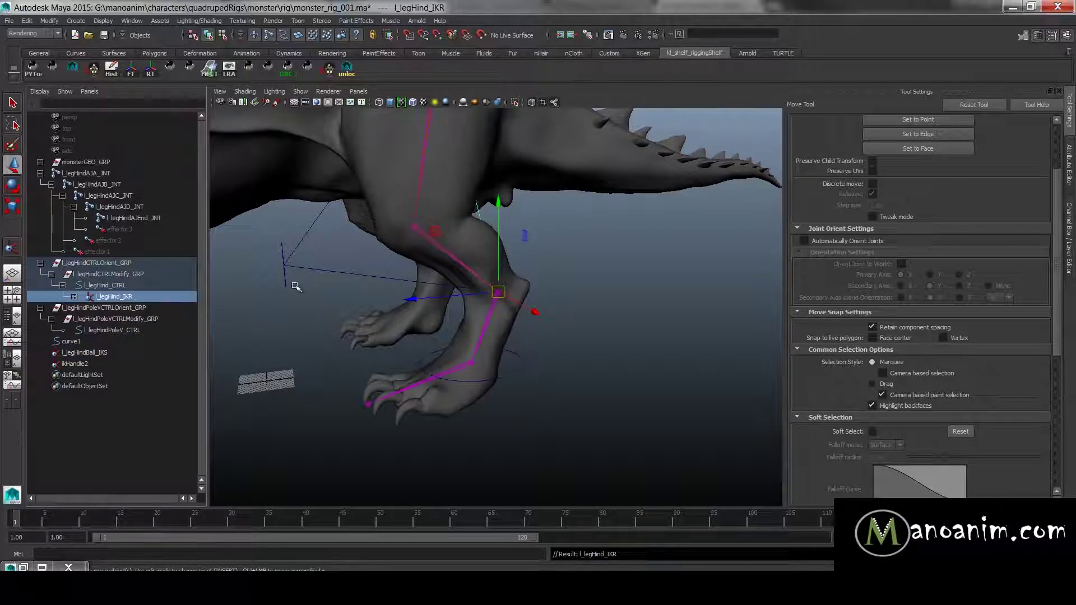
pyautogui.keyDown('alt'); pyautogui.moveTo(656, 309); pyautogui.dragTo(226, 346); pyautogui.keyUp('alt')
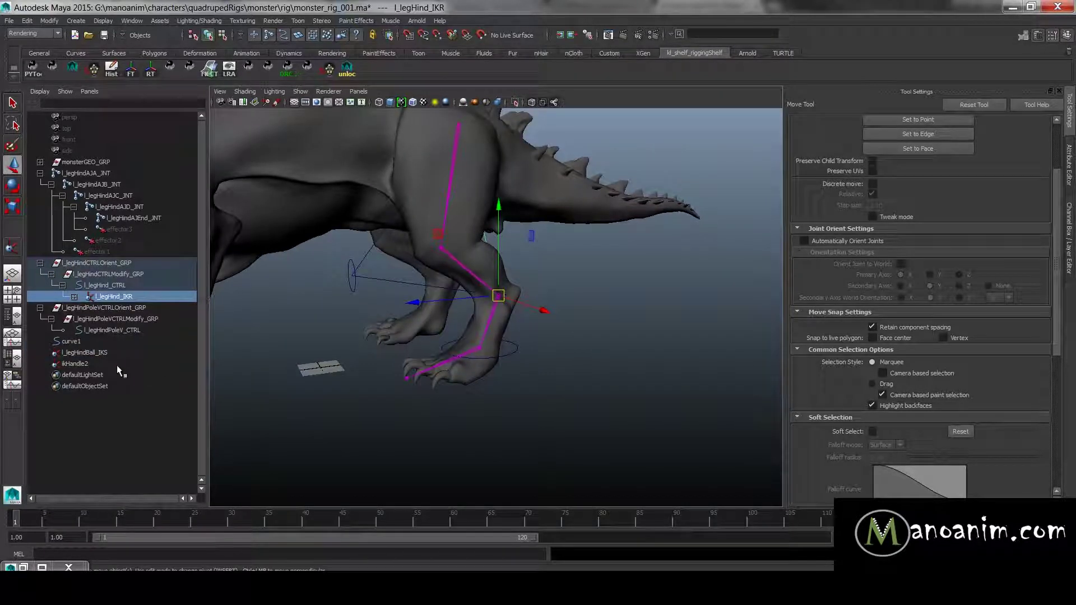
# - Rename ikHandle2 as l_legHindToe_IKS, reusing the ball handle's name
pyautogui.doubleClick(115, 354)
pyautogui.hotkey('ctrl', 'c')
pyautogui.doubleClick(115, 363)
pyautogui.hotkey('ctrl', 'v')
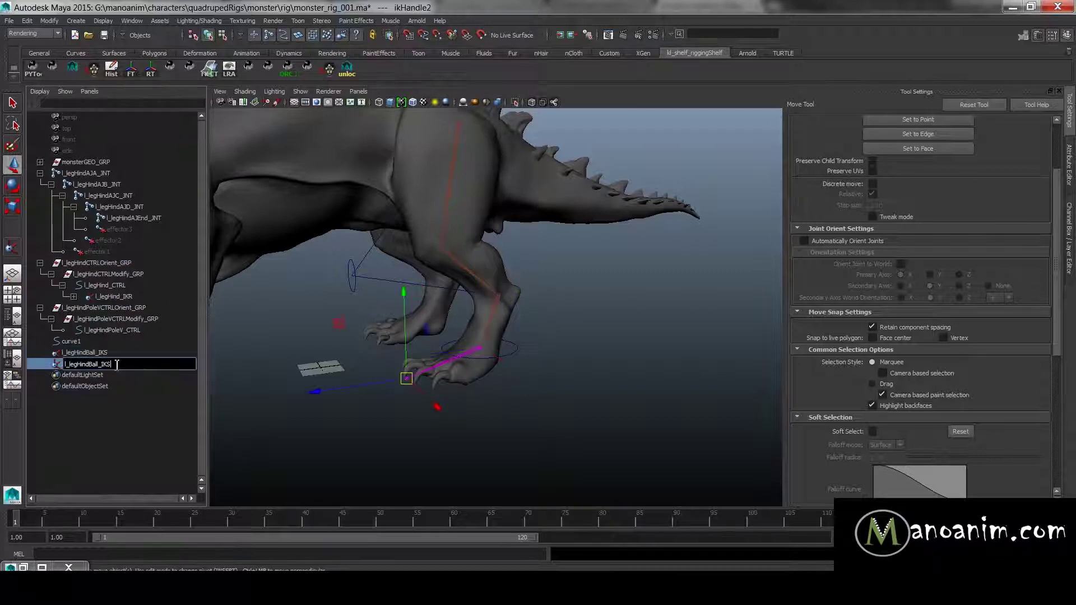
pyautogui.press('BackSpace')
pyautogui.press('BackSpace')
pyautogui.press('BackSpace')
pyautogui.press('BackSpace')
pyautogui.write('Toe')
pyautogui.press('Return')
# - Parent l_legHindBall_IKS and l_legHindToe_IKS under l_legHind_CTRL and select the control
pyautogui.click(598, 367)
pyautogui.keyDown('alt'); pyautogui.moveTo(588, 370); pyautogui.dragTo(507, 400); pyautogui.keyUp('alt')
pyautogui.keyDown('alt'); pyautogui.moveTo(507, 400); pyautogui.dragTo(576, 336, button='right'); pyautogui.keyUp('alt')
pyautogui.keyDown('alt'); pyautogui.moveTo(576, 337); pyautogui.dragTo(552, 332); pyautogui.keyUp('alt')
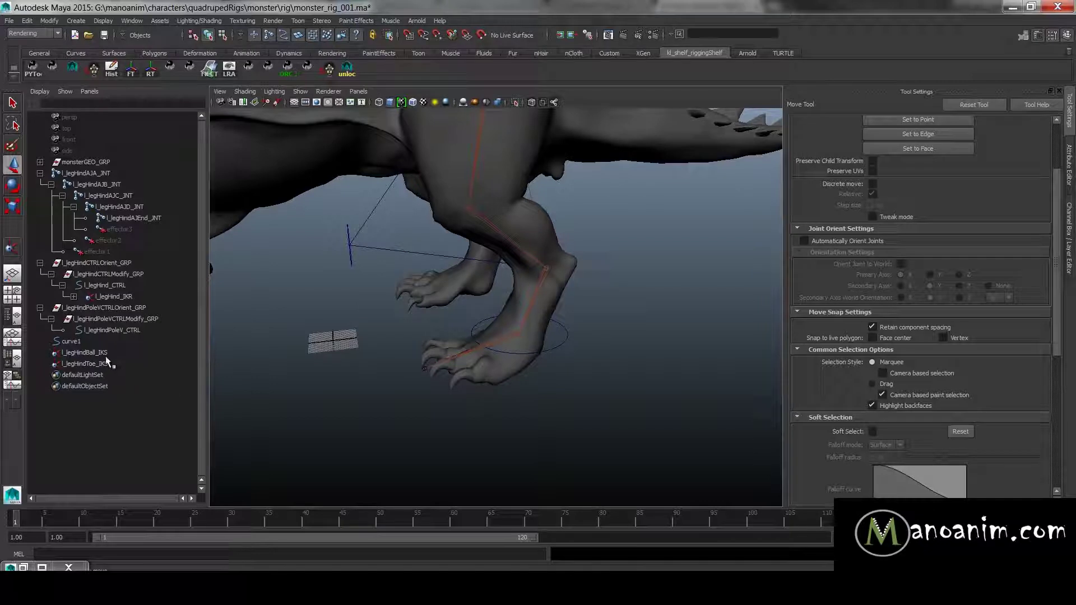
pyautogui.moveTo(106, 354); pyautogui.dragTo(106, 361)
pyautogui.moveTo(106, 362); pyautogui.dragTo(137, 282, button='middle')
pyautogui.click(136, 282)
# - Try moving l_legHind_CTRL to test the foot handles, undo the moves and clear the selection
pyautogui.moveTo(519, 307)
pyautogui.mouseDown()
pyautogui.moveTo(480, 324)
pyautogui.moveTo(432, 284)
pyautogui.moveTo(413, 293)
pyautogui.moveTo(448, 297)
pyautogui.moveTo(387, 290)
pyautogui.moveTo(422, 268)
pyautogui.moveTo(476, 282)
pyautogui.moveTo(526, 320)
pyautogui.mouseUp()
pyautogui.hotkey('ctrl', 'z')
pyautogui.hotkey('ctrl', 'z')
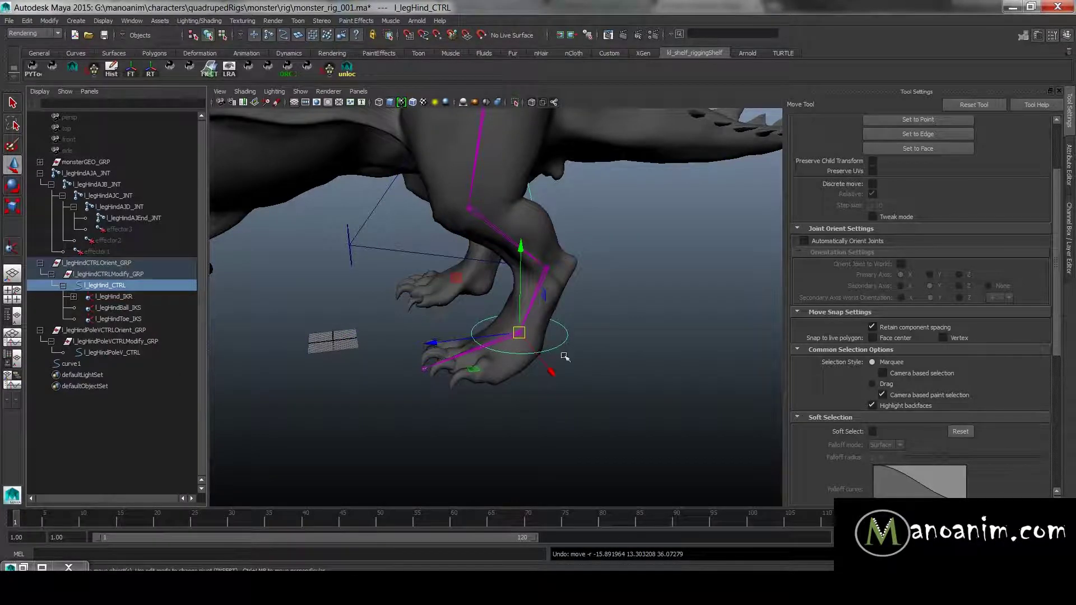
pyautogui.click(607, 343)
# - Save the scene as a new Maya ASCII version, monster_rig_002.ma, in the rig folder
pyautogui.moveTo(607, 342)
pyautogui.keyDown('alt'); pyautogui.mouseDown()
pyautogui.moveTo(569, 336)
pyautogui.moveTo(617, 329)
pyautogui.mouseUp(); pyautogui.keyUp('alt')
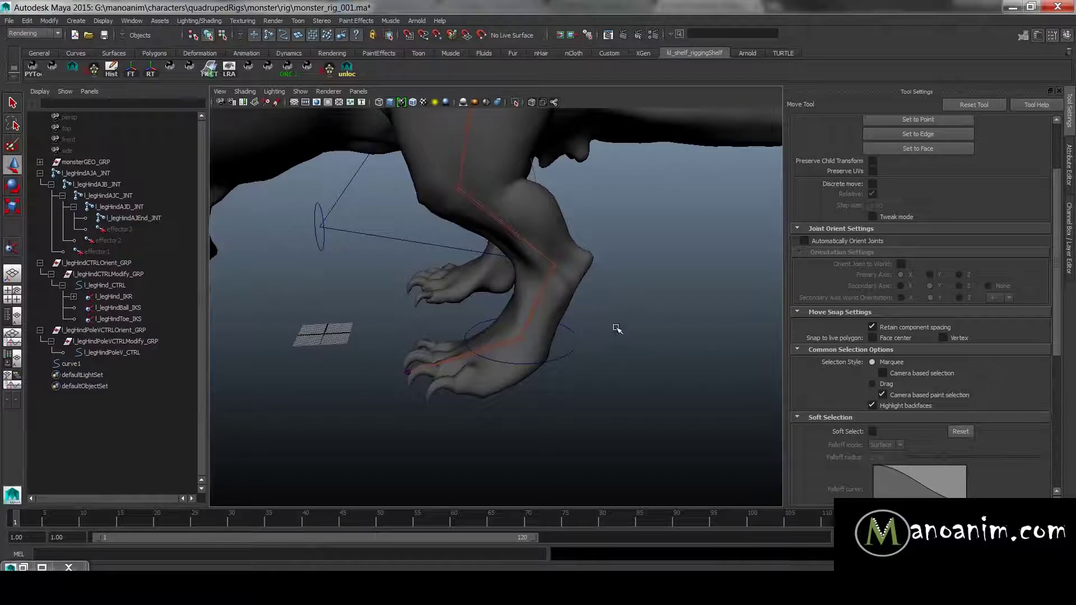
pyautogui.keyDown('alt'); pyautogui.moveTo(617, 329); pyautogui.dragTo(571, 303, button='right'); pyautogui.keyUp('alt')
pyautogui.keyDown('alt'); pyautogui.moveTo(571, 302); pyautogui.dragTo(609, 296); pyautogui.keyUp('alt')
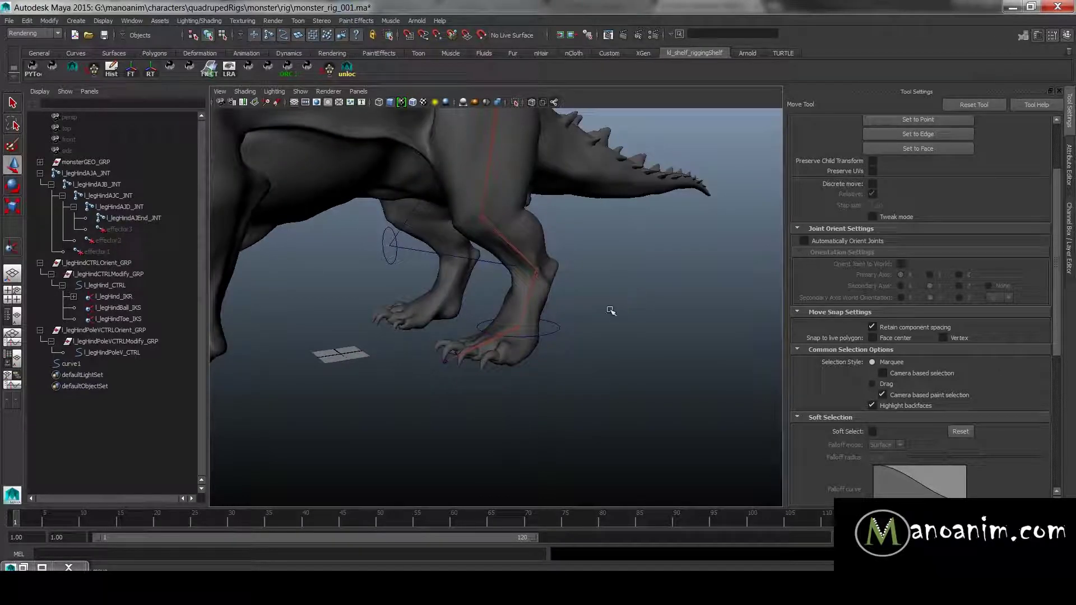
pyautogui.hotkey('ctrl', 'shift', 's')
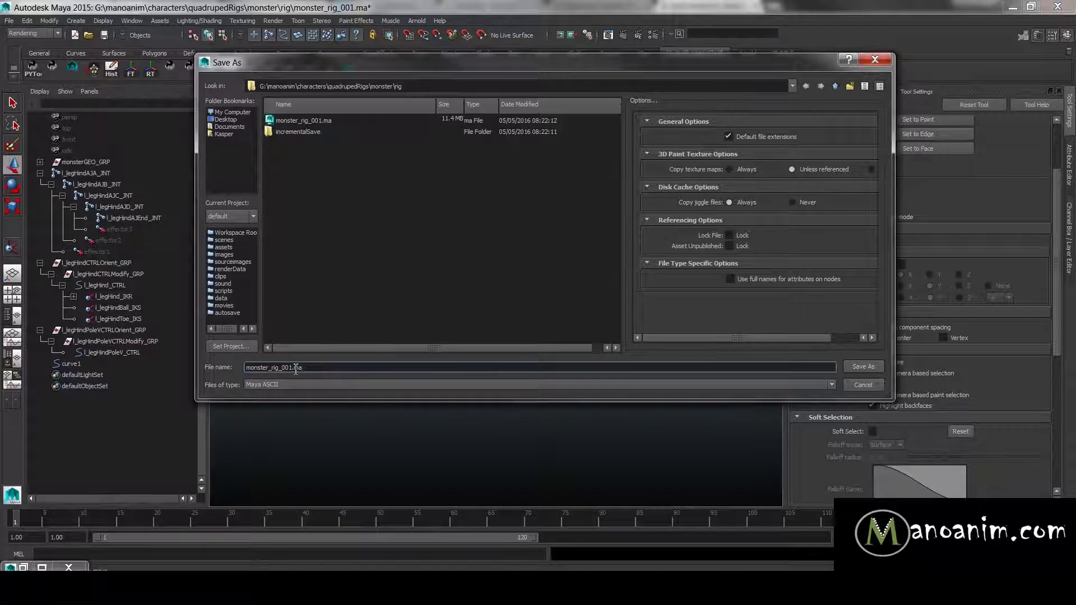
pyautogui.press('BackSpace')
pyautogui.hotkey('ctrl', 'a')
pyautogui.press('Return')
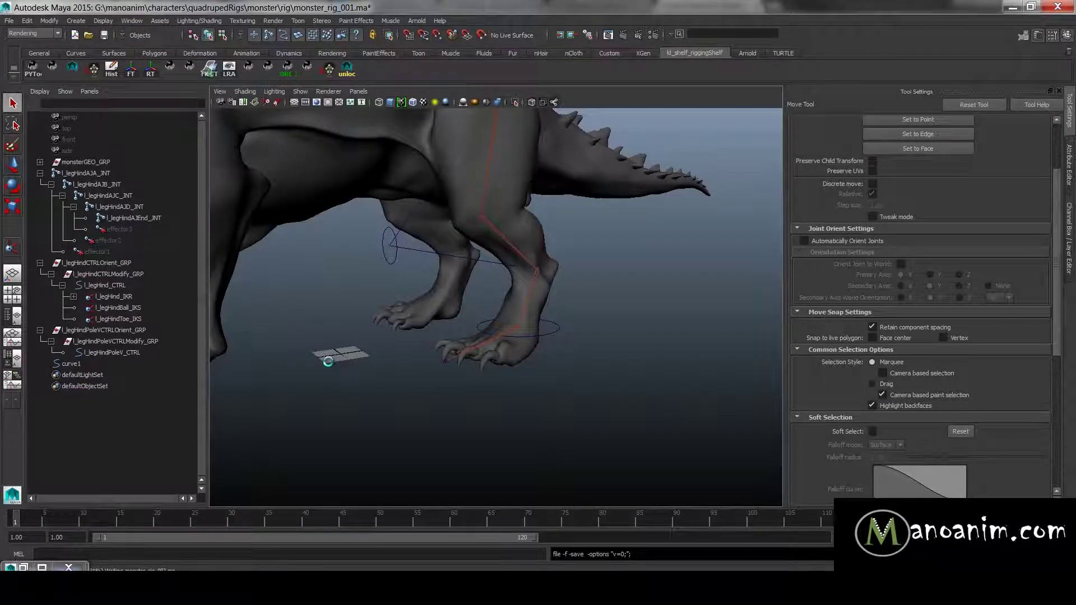
# - Delete the leftover curve1 from the scene, check the pole vector control and clear the selection
pyautogui.keyDown('alt'); pyautogui.moveTo(476, 304); pyautogui.dragTo(506, 302); pyautogui.keyUp('alt')
pyautogui.keyDown('alt'); pyautogui.moveTo(506, 302); pyautogui.dragTo(612, 364, button='right'); pyautogui.keyUp('alt')
pyautogui.click(156, 364)
pyautogui.press('Delete')
pyautogui.click(102, 351)
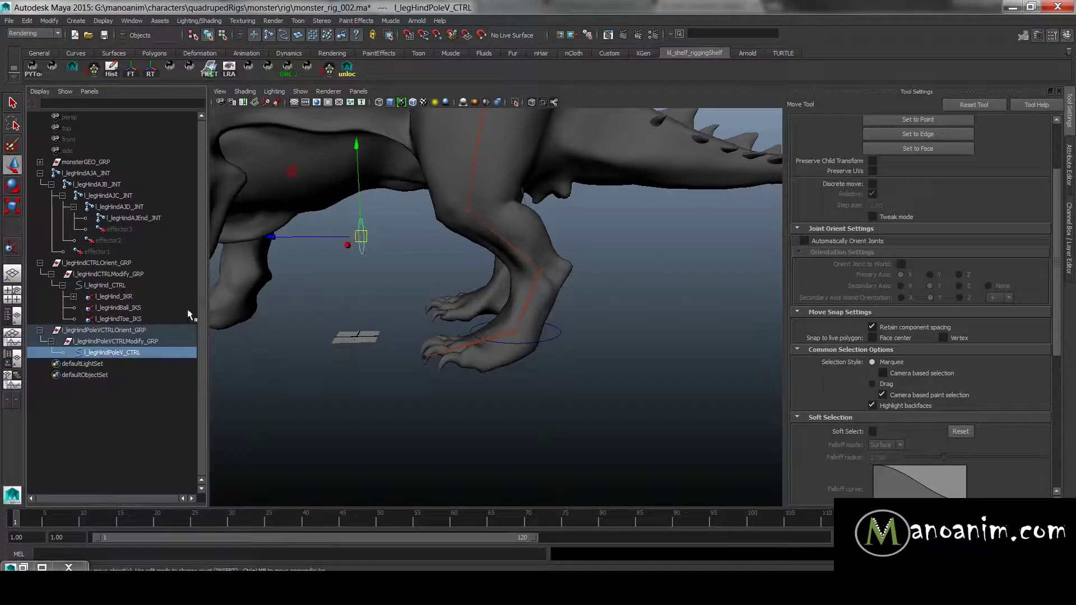
pyautogui.click(138, 307)
pyautogui.click(301, 335)
# - Create a locator at the scene origin for the left hind foot's roll setup
pyautogui.keyDown('alt'); pyautogui.moveTo(372, 353); pyautogui.dragTo(439, 353); pyautogui.keyUp('alt')
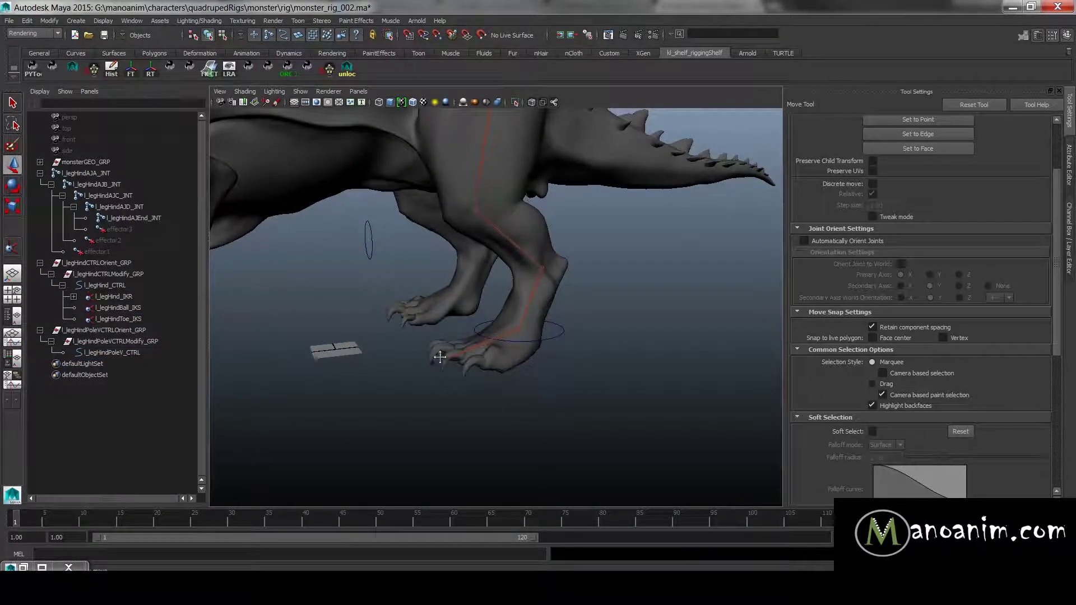
pyautogui.keyDown('alt'); pyautogui.moveTo(439, 353); pyautogui.dragTo(511, 367, button='right'); pyautogui.keyUp('alt')
pyautogui.press('space')
pyautogui.click(455, 323)
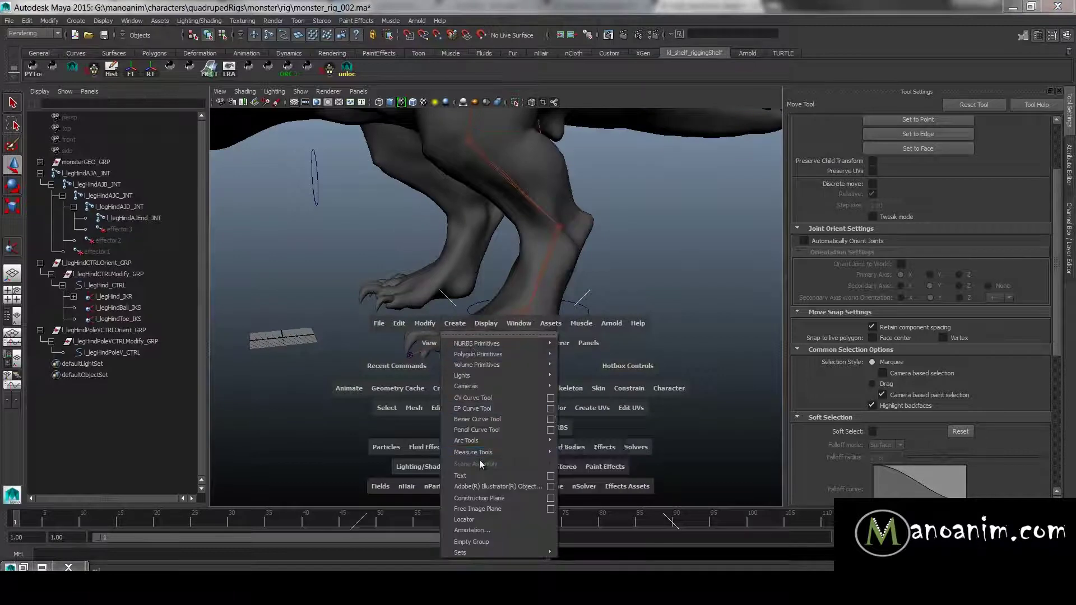
pyautogui.click(472, 520)
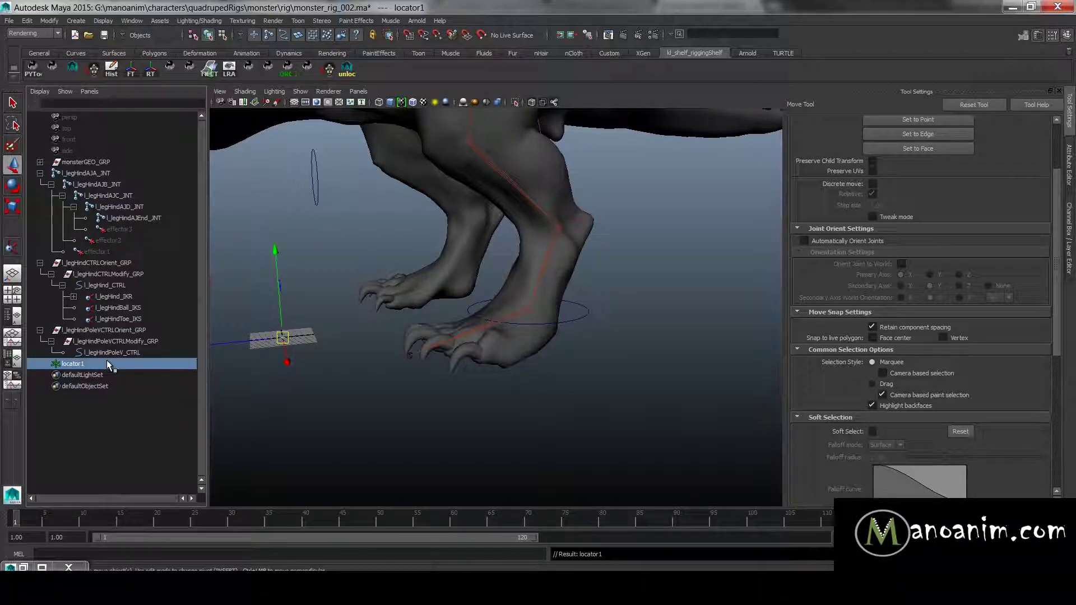
# - Rename the new locator as l_footHindHeelRoll_LOC
pyautogui.doubleClick(92, 366)
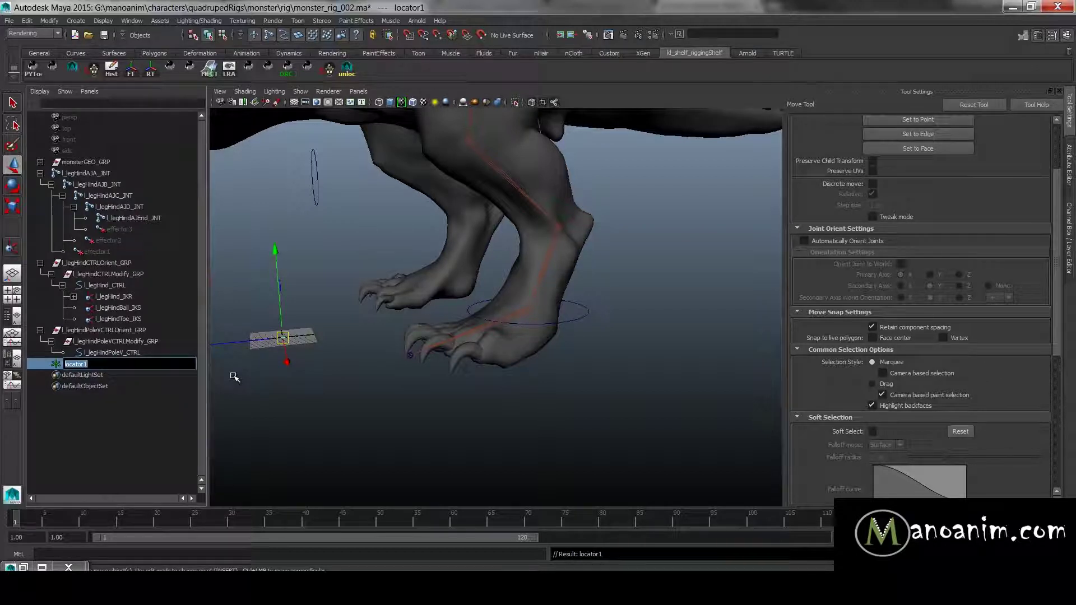
pyautogui.write('l_foot')
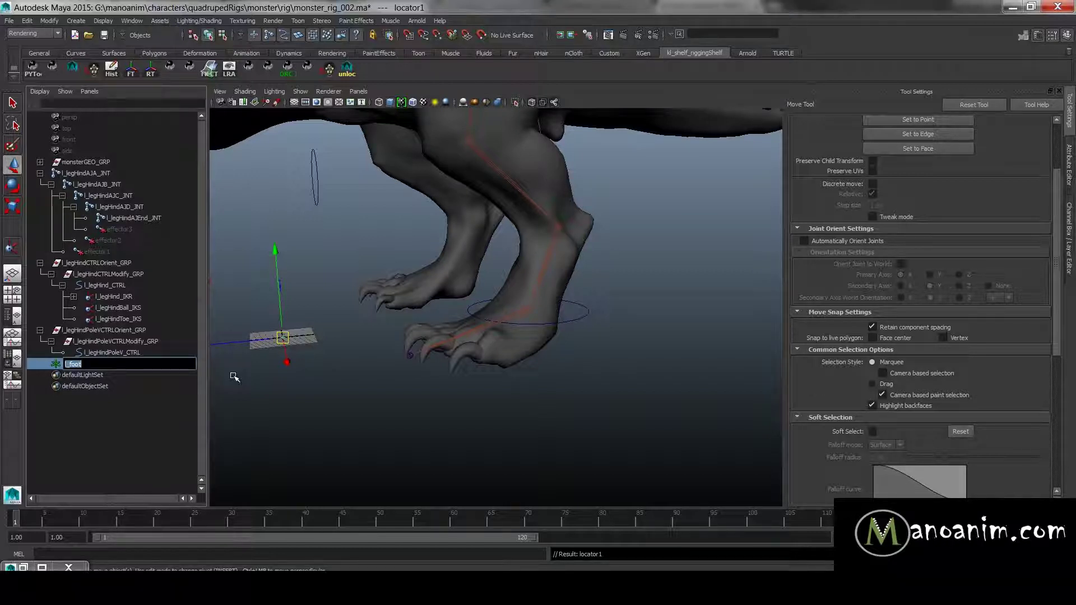
pyautogui.write('_')
pyautogui.write('C')
pyautogui.press('Return')
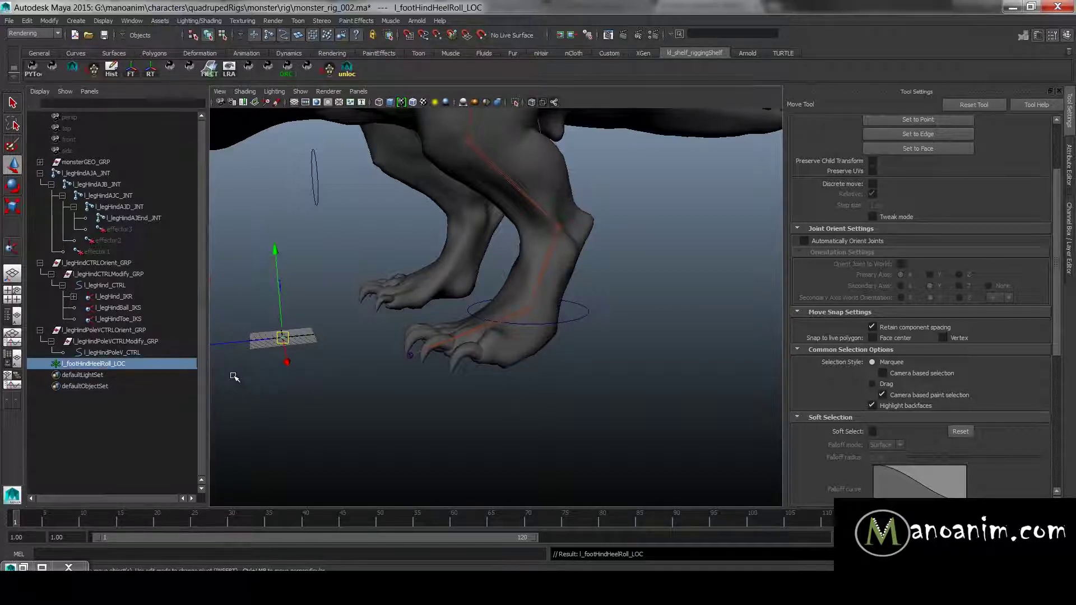
# - Duplicate the heel roll locator and rename the copy as l_footHindToeRoll_LOC
pyautogui.hotkey('ctrl', 'd')
pyautogui.doubleClick(133, 375)
pyautogui.click(150, 376)
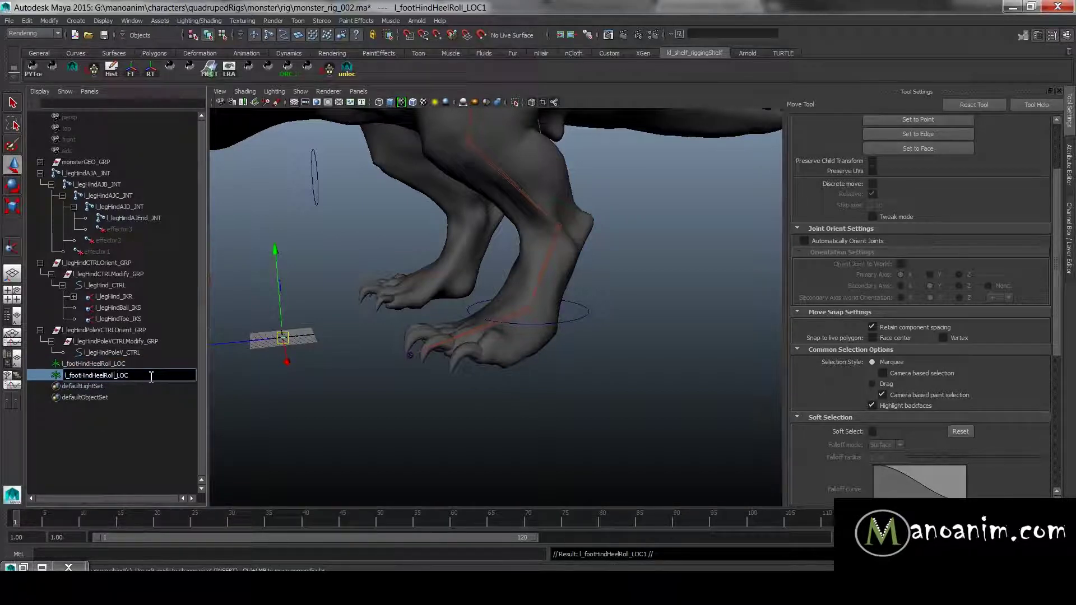
pyautogui.press('BackSpace')
pyautogui.press('BackSpace')
pyautogui.write('ToeEoll')
pyautogui.write('ll')
pyautogui.press('Return')
# - Duplicate the toe roll locator and rename the copy as l_footHindBallRoll_LOC
pyautogui.hotkey('ctrl', 'd')
pyautogui.doubleClick(96, 386)
pyautogui.click(113, 387)
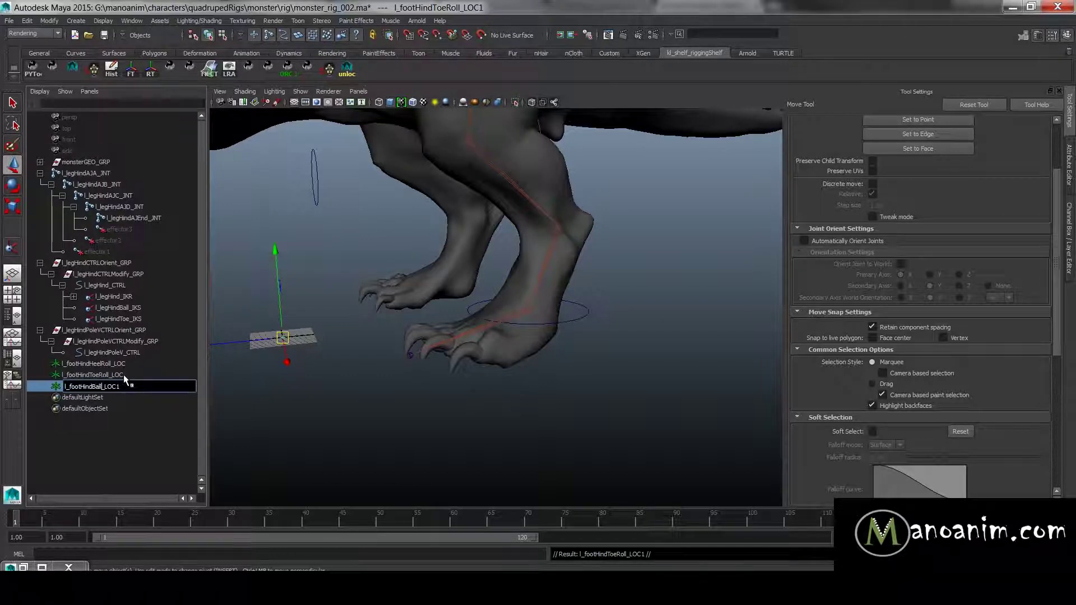
pyautogui.press('BackSpace')
pyautogui.press('Return')
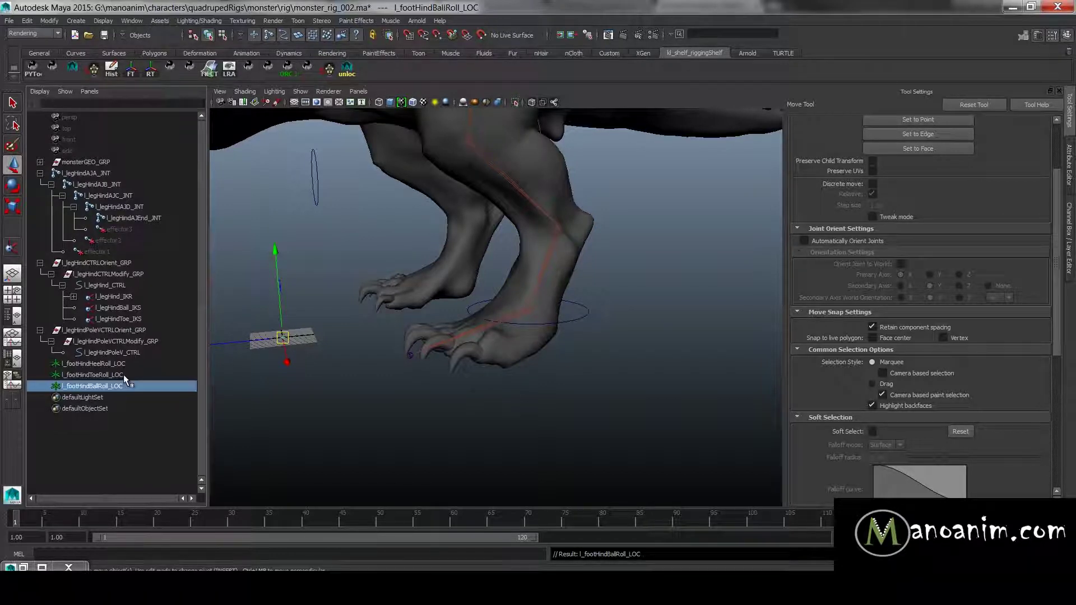
# - Duplicate l_footHindBallRoll_LOC to get a fourth foot locator
pyautogui.click(107, 374)
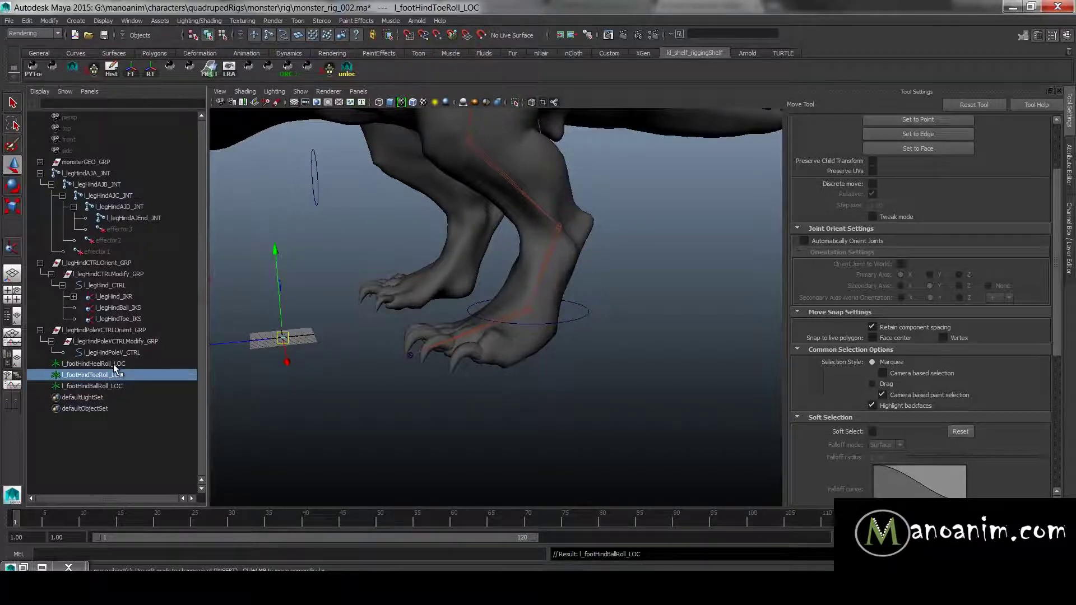
pyautogui.click(114, 364)
pyautogui.click(105, 387)
pyautogui.hotkey('ctrl', 'd')
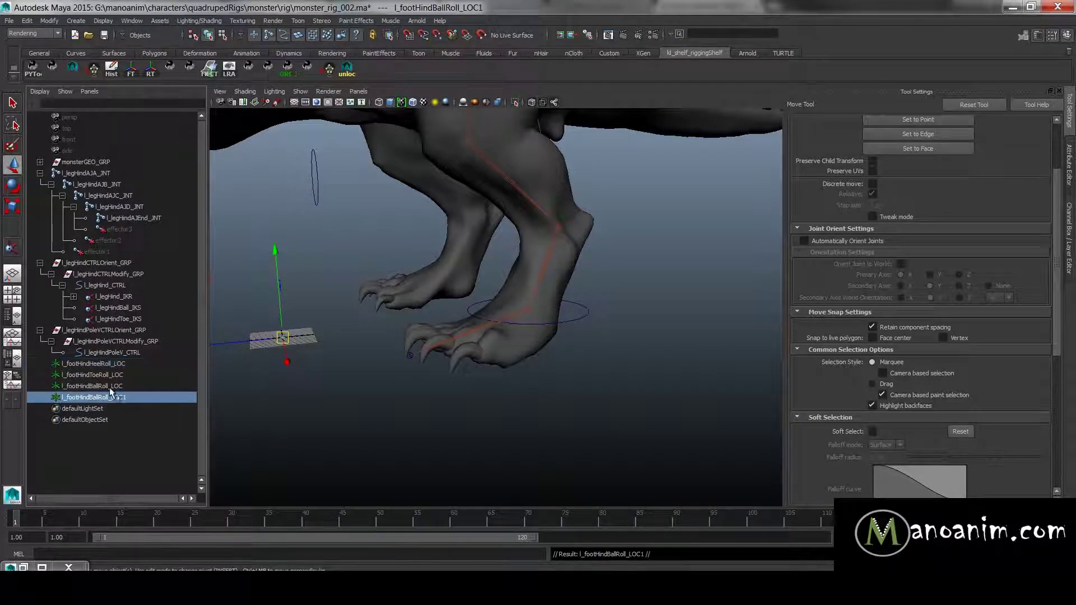
# - Rename the duplicated ball roll locator as l_footHindTipRoll_LOC
pyautogui.doubleClick(111, 399)
pyautogui.click(122, 399)
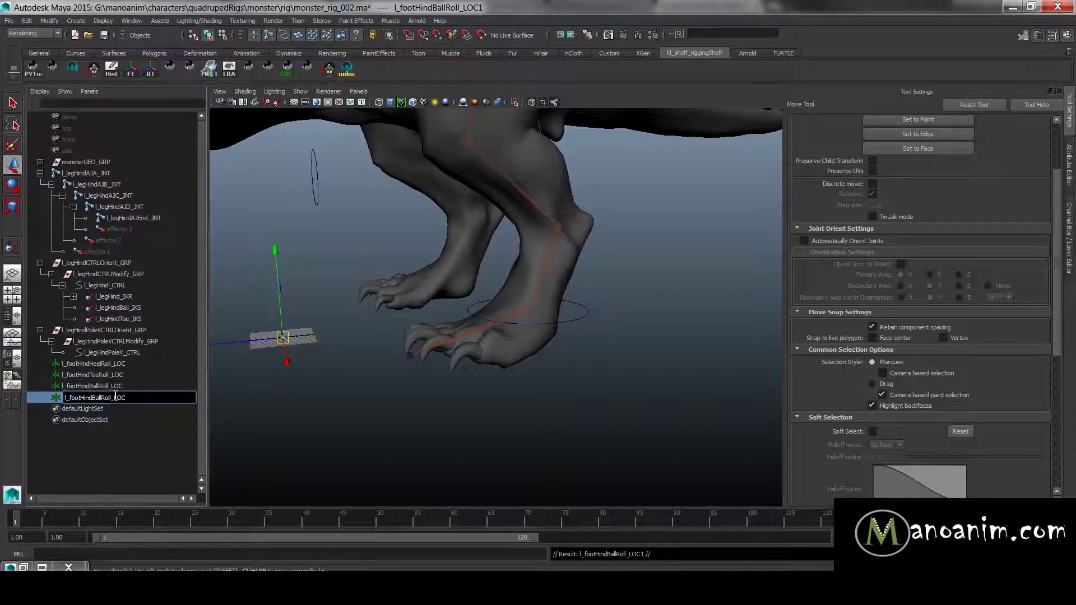
pyautogui.press('BackSpace')
pyautogui.press('BackSpace')
pyautogui.press('Return')
# - Parent l_footHindToeRoll_LOC under l_footHindHeelRoll_LOC and expand the heel roll hierarchy
pyautogui.keyDown('alt'); pyautogui.moveTo(468, 401); pyautogui.dragTo(521, 313); pyautogui.keyUp('alt')
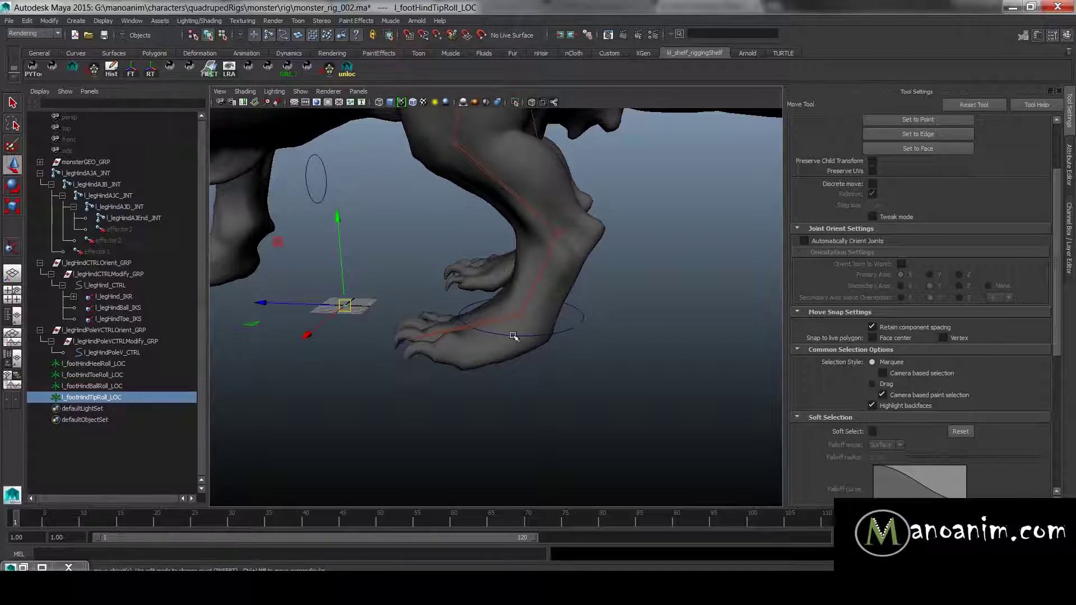
pyautogui.keyDown('alt'); pyautogui.moveTo(471, 291); pyautogui.dragTo(603, 302); pyautogui.keyUp('alt')
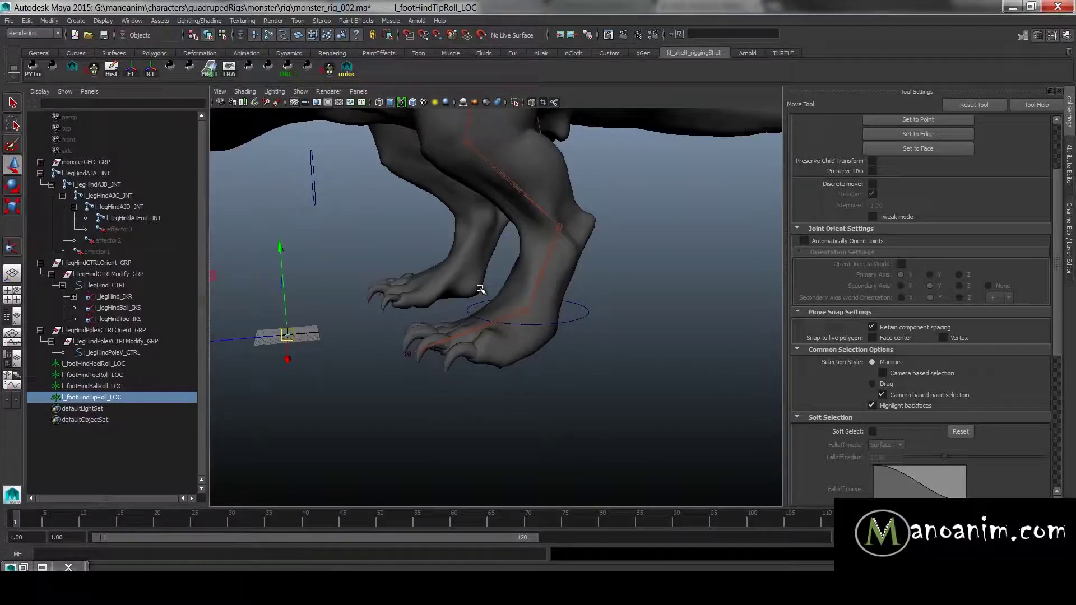
pyautogui.click(103, 365)
pyautogui.moveTo(116, 372); pyautogui.dragTo(124, 388)
pyautogui.click(117, 365)
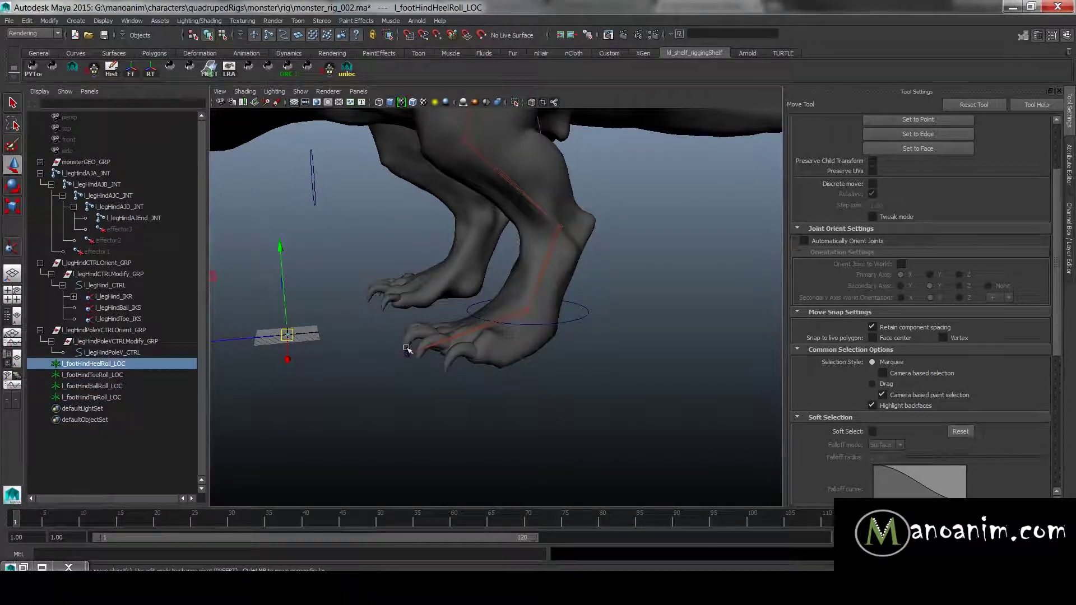
pyautogui.keyDown('alt'); pyautogui.moveTo(392, 330); pyautogui.dragTo(469, 305, button='middle'); pyautogui.keyUp('alt')
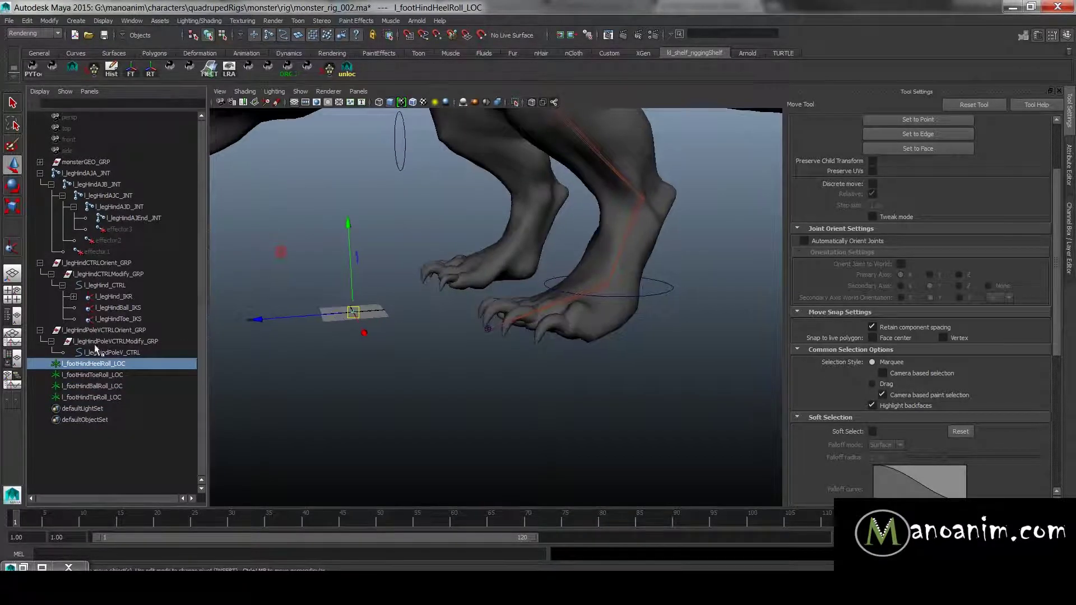
pyautogui.click(109, 374)
pyautogui.moveTo(109, 374); pyautogui.dragTo(109, 365, button='middle')
pyautogui.click(39, 363)
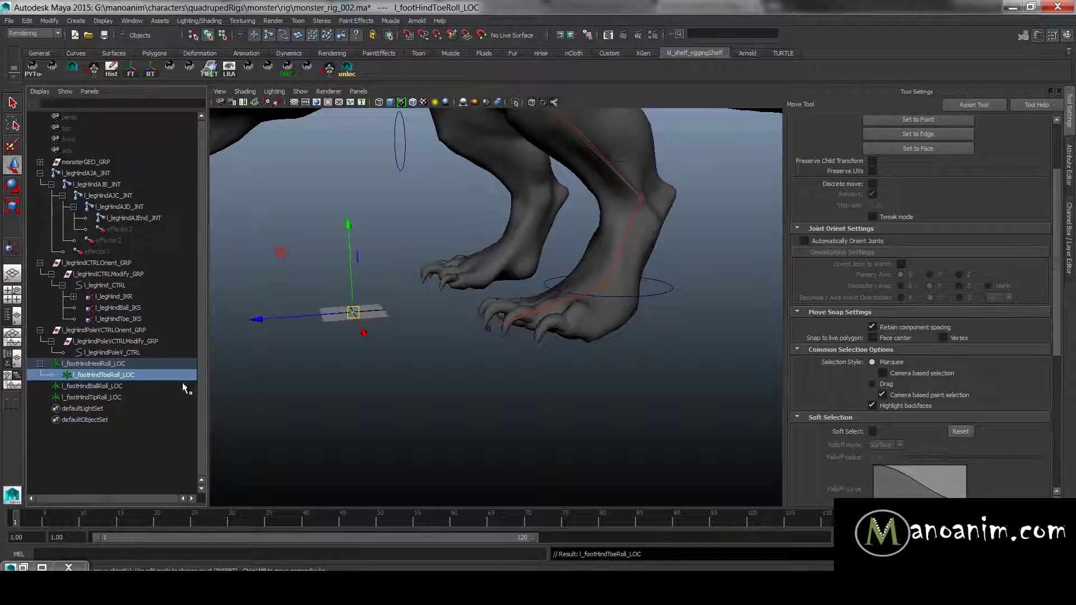
# - Parent l_footHindBallRoll_LOC and l_footHindTipRoll_LOC together under l_footHindToeRoll_LOC
pyautogui.click(103, 384)
pyautogui.click(110, 396)
pyautogui.moveTo(109, 393); pyautogui.dragTo(110, 387)
pyautogui.moveTo(111, 387); pyautogui.dragTo(130, 372, button='middle')
# - Snap the heel roll locator, with its child locators, onto the ankle joint at the hind foot control
pyautogui.click(116, 364)
pyautogui.keyDown('alt'); pyautogui.moveTo(485, 360); pyautogui.dragTo(508, 370); pyautogui.keyUp('alt')
pyautogui.keyDown('alt'); pyautogui.moveTo(507, 371); pyautogui.dragTo(548, 347, button='right'); pyautogui.keyUp('alt')
pyautogui.press('v')
pyautogui.moveTo(559, 304); pyautogui.dragTo(520, 307, button='middle')
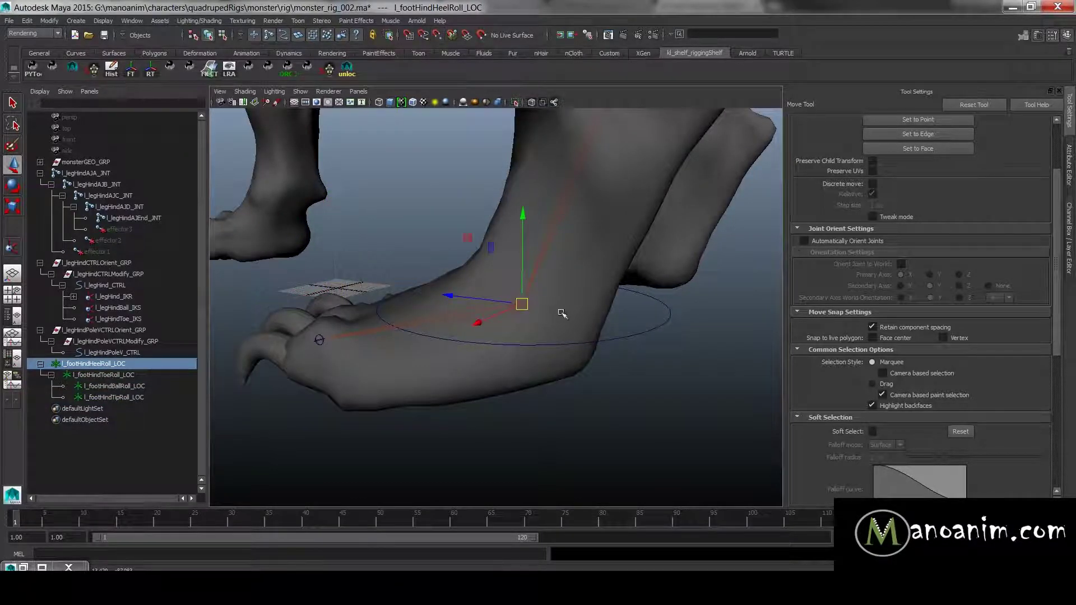
# - In the side view, move the heel roll locator to the back edge of the heel at ground level
pyautogui.keyDown('alt'); pyautogui.moveTo(584, 308); pyautogui.dragTo(643, 323); pyautogui.keyUp('alt')
pyautogui.press('space')
pyautogui.keyDown('alt'); pyautogui.moveTo(575, 377); pyautogui.dragTo(579, 314, button='middle'); pyautogui.keyUp('alt')
pyautogui.keyDown('alt'); pyautogui.moveTo(579, 314); pyautogui.dragTo(621, 366, button='right'); pyautogui.keyUp('alt')
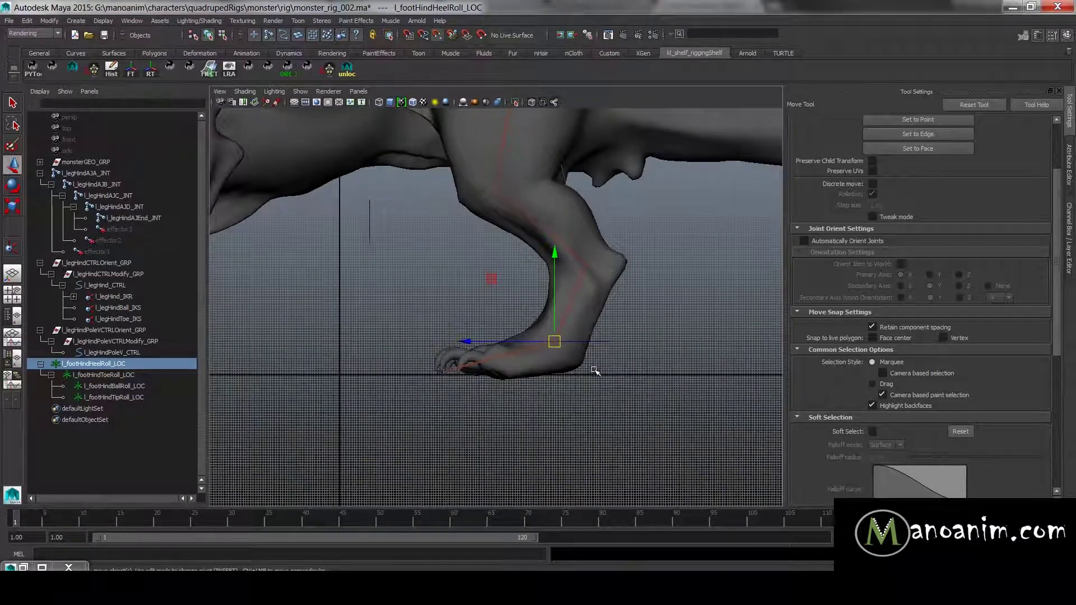
pyautogui.press('Insert')
pyautogui.press('Insert')
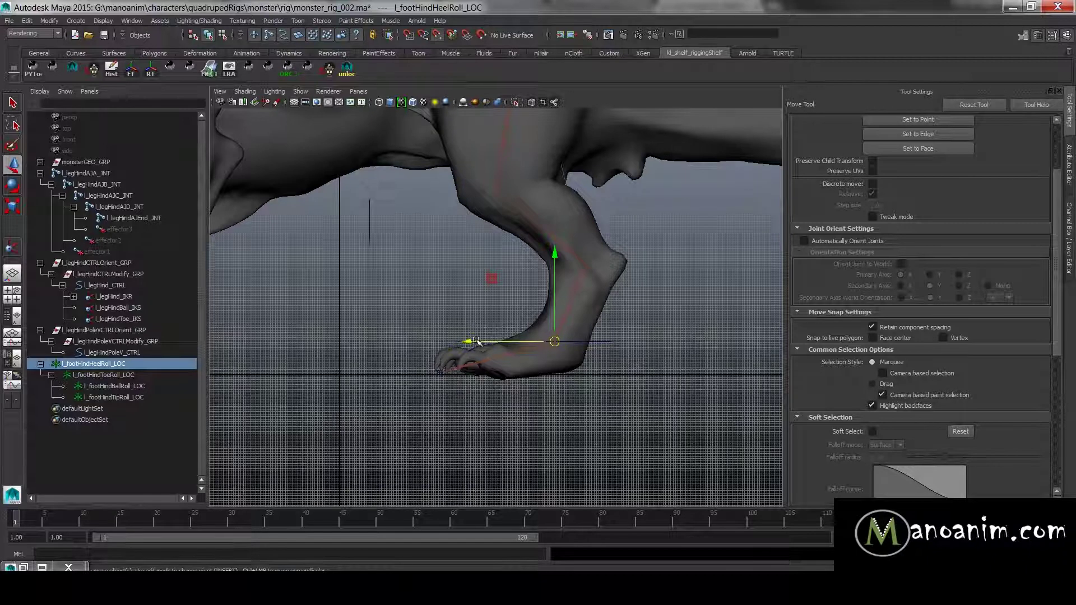
pyautogui.moveTo(469, 343); pyautogui.dragTo(504, 341)
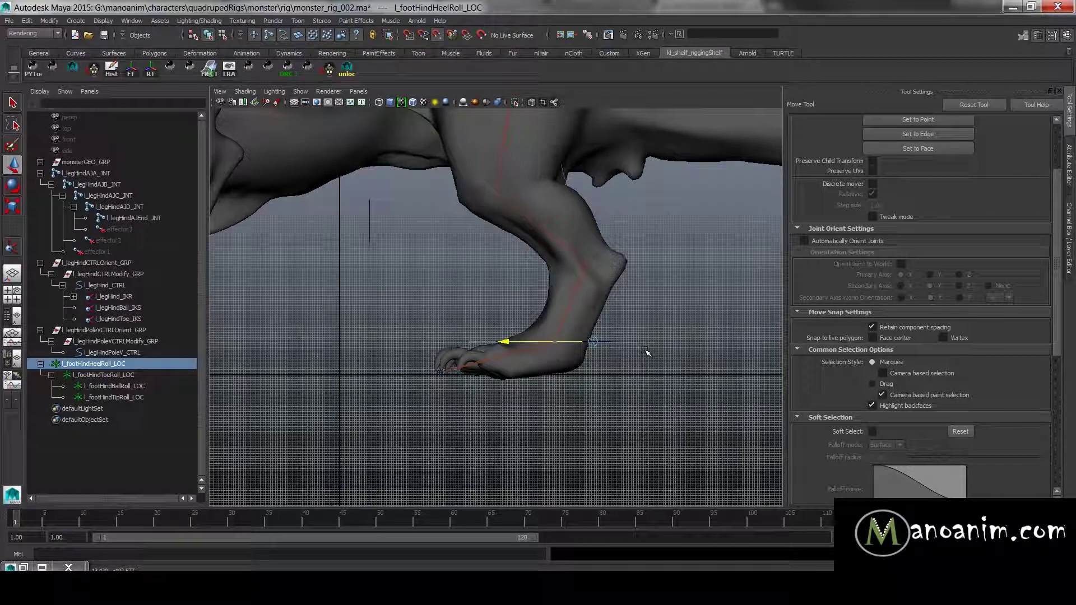
pyautogui.moveTo(596, 246); pyautogui.dragTo(613, 402)
pyautogui.moveTo(553, 366); pyautogui.dragTo(584, 368)
pyautogui.moveTo(582, 314); pyautogui.dragTo(585, 391)
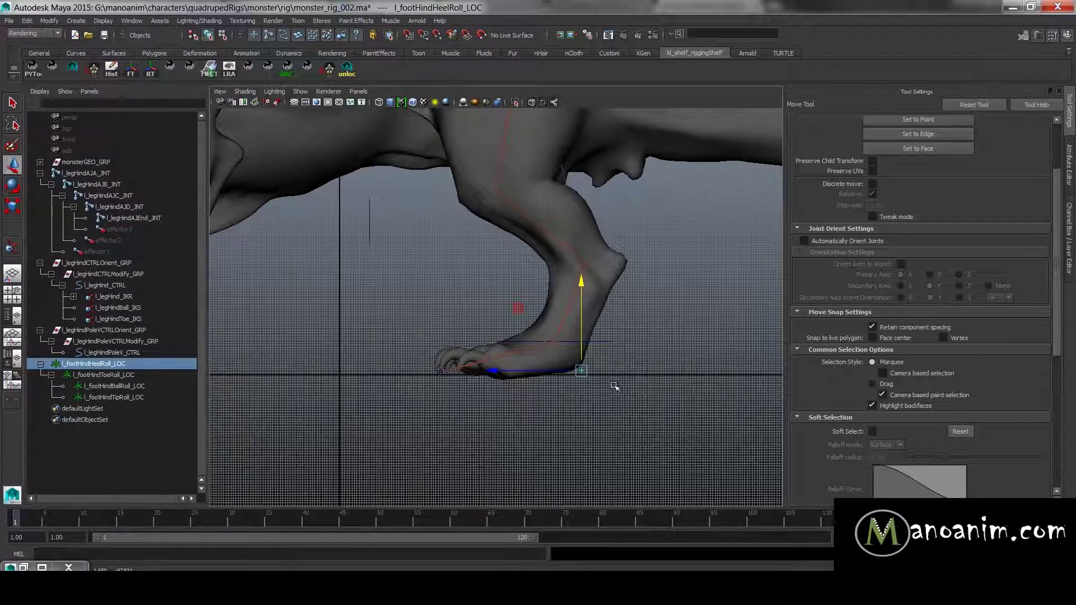
# - Test-rotate the heel roll locator about its X axis in the perspective view and undo the rotation
pyautogui.press('space')
pyautogui.moveTo(601, 382); pyautogui.dragTo(595, 268)
pyautogui.press('e')
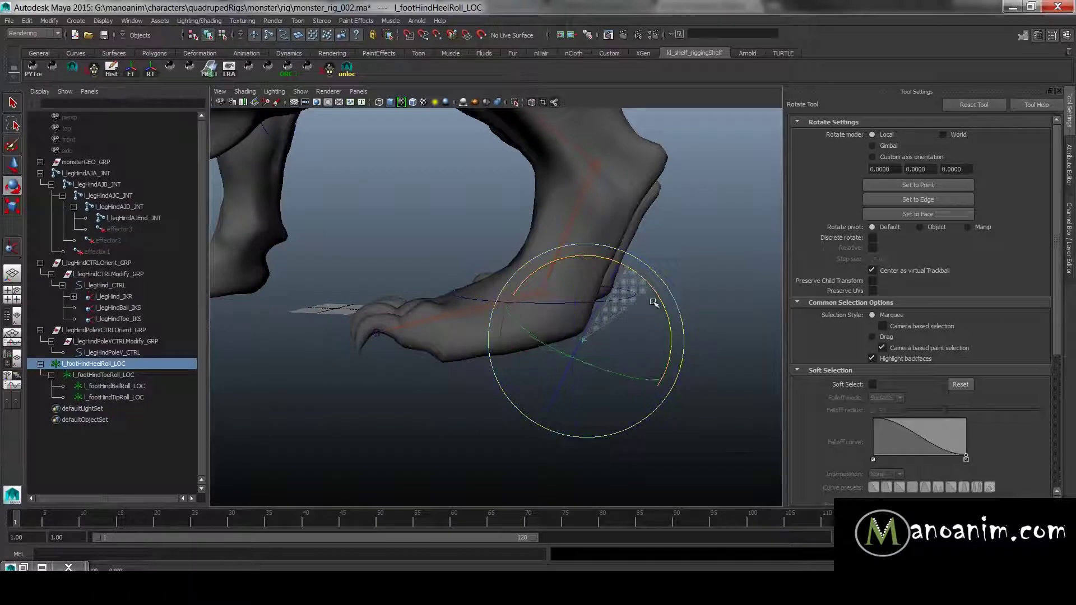
pyautogui.hotkey('ctrl', 'z')
# - Snap l_footHindToeRoll_LOC onto the end joint at the tip of the hind toes
pyautogui.click(104, 375)
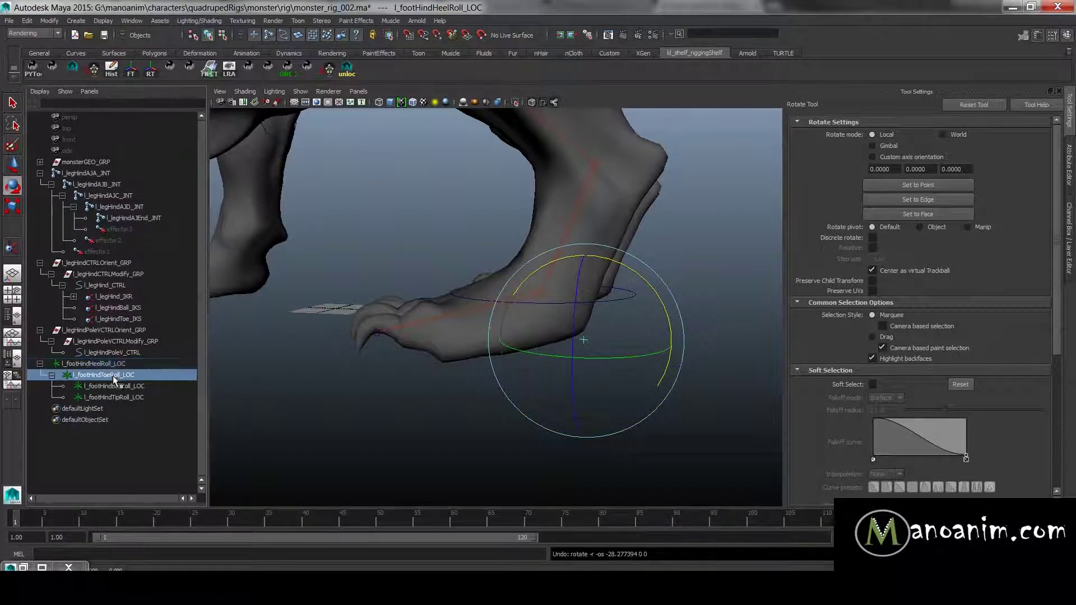
pyautogui.keyDown('alt'); pyautogui.moveTo(224, 384); pyautogui.dragTo(437, 370); pyautogui.keyUp('alt')
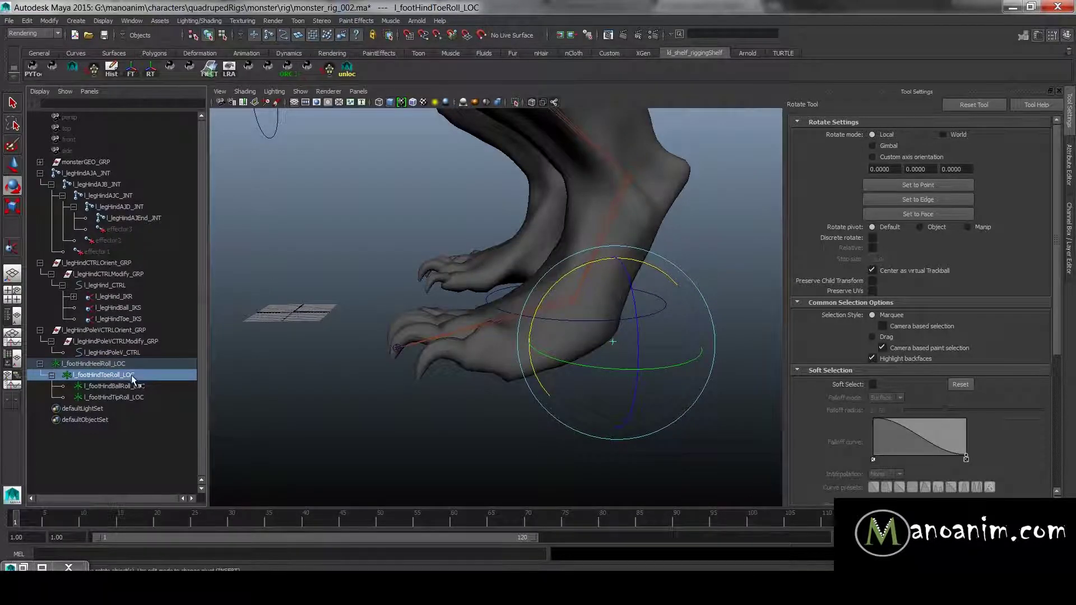
pyautogui.keyDown('alt'); pyautogui.moveTo(377, 341); pyautogui.dragTo(457, 337); pyautogui.keyUp('alt')
pyautogui.press('w')
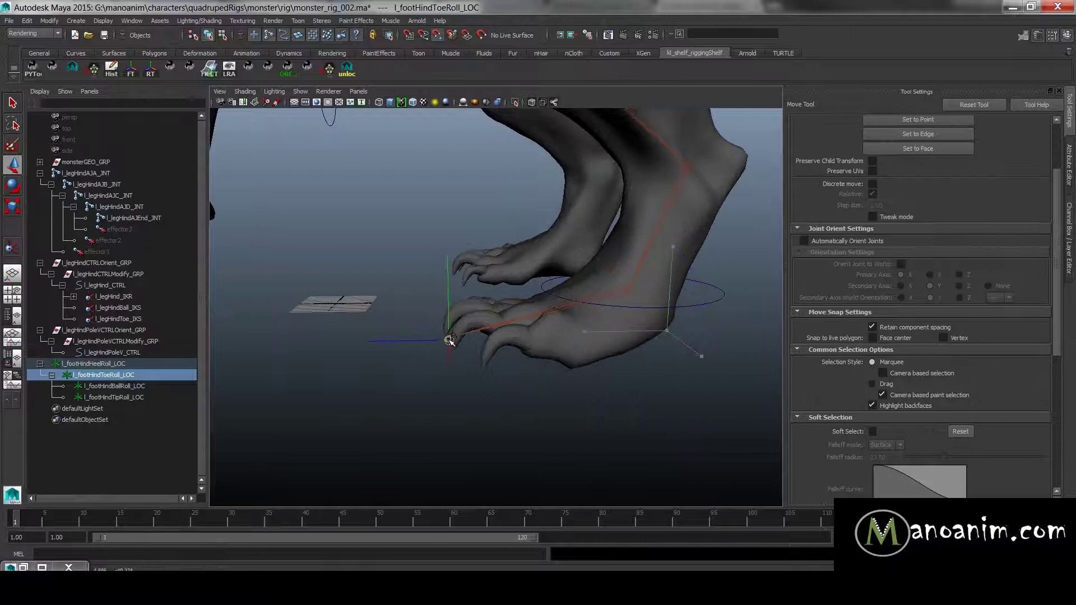
# - In the side view, lower the toe roll locator to ground level beneath the front claw tips
pyautogui.press('space')
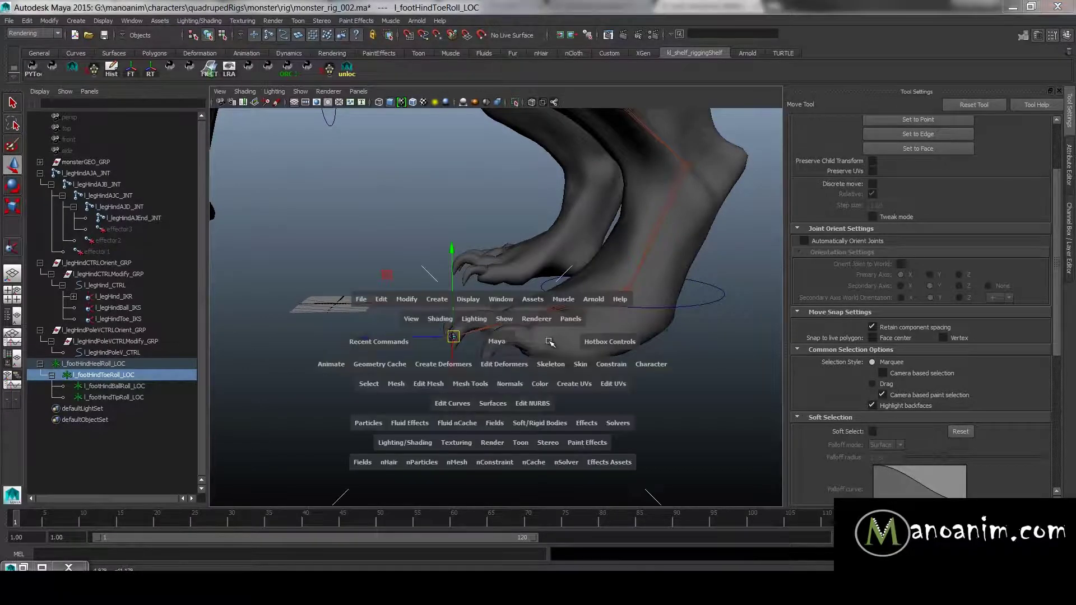
pyautogui.moveTo(496, 342); pyautogui.dragTo(549, 341)
pyautogui.press('f')
pyautogui.keyDown('alt'); pyautogui.moveTo(364, 348); pyautogui.dragTo(439, 307, button='middle'); pyautogui.keyUp('alt')
pyautogui.keyDown('alt'); pyautogui.moveTo(439, 308); pyautogui.dragTo(413, 291, button='right'); pyautogui.keyUp('alt')
pyautogui.keyDown('alt'); pyautogui.moveTo(413, 291); pyautogui.dragTo(426, 266, button='middle'); pyautogui.keyUp('alt')
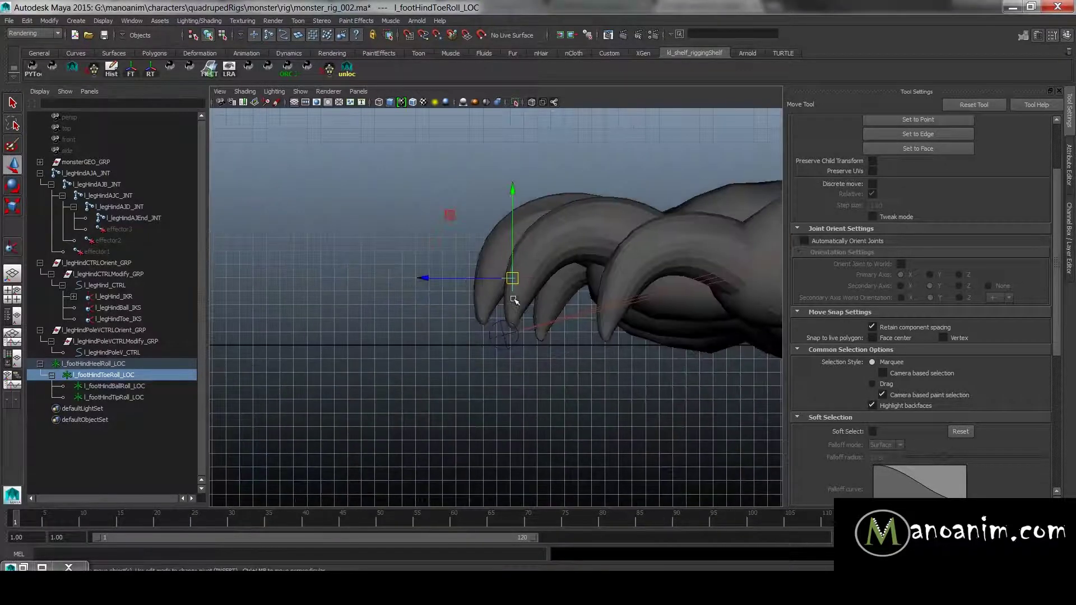
pyautogui.moveTo(511, 283); pyautogui.dragTo(502, 331)
# - Select the ball roll and tip roll locators and move them back along Z from the claw tips to the ankle joint
pyautogui.keyDown('alt'); pyautogui.moveTo(619, 336); pyautogui.dragTo(522, 363, button='right'); pyautogui.keyUp('alt')
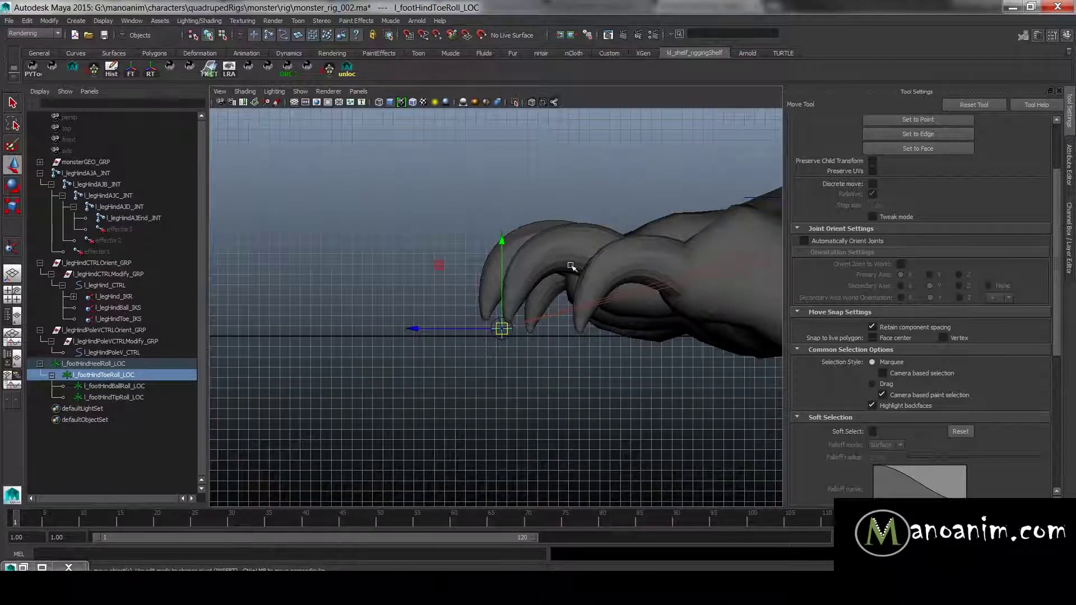
pyautogui.keyDown('alt'); pyautogui.moveTo(607, 292); pyautogui.dragTo(564, 305, button='right'); pyautogui.keyUp('alt')
pyautogui.keyDown('alt'); pyautogui.moveTo(672, 331); pyautogui.dragTo(511, 379, button='middle'); pyautogui.keyUp('alt')
pyautogui.keyDown('alt'); pyautogui.moveTo(622, 364); pyautogui.dragTo(505, 370, button='right'); pyautogui.keyUp('alt')
pyautogui.keyDown('alt'); pyautogui.moveTo(561, 320); pyautogui.dragTo(536, 343, button='middle'); pyautogui.keyUp('alt')
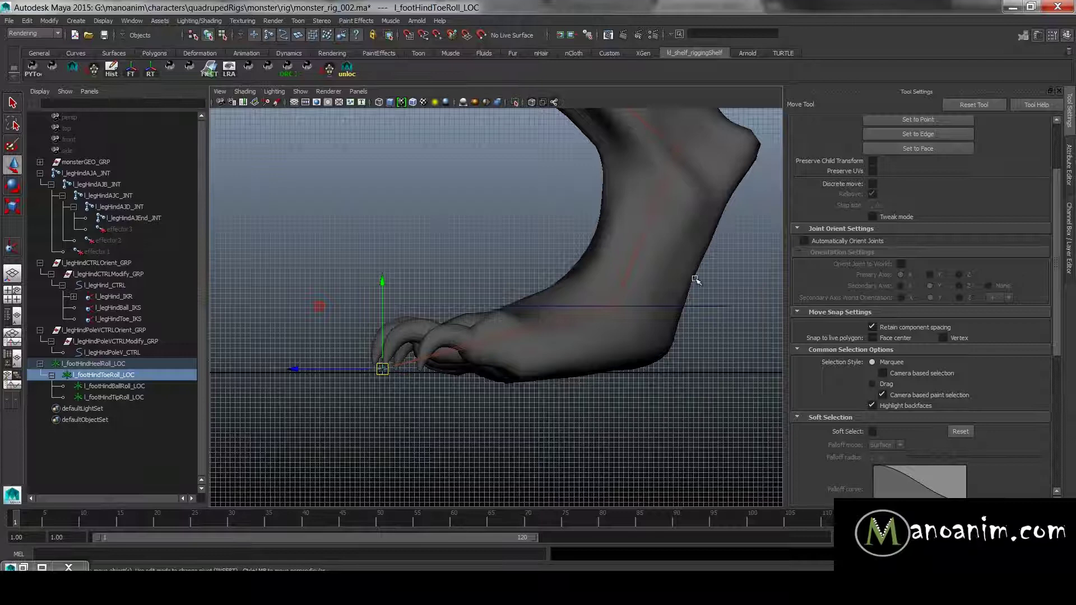
pyautogui.click(134, 387)
pyautogui.keyDown('shift'); pyautogui.click(133, 399); pyautogui.keyUp('shift')
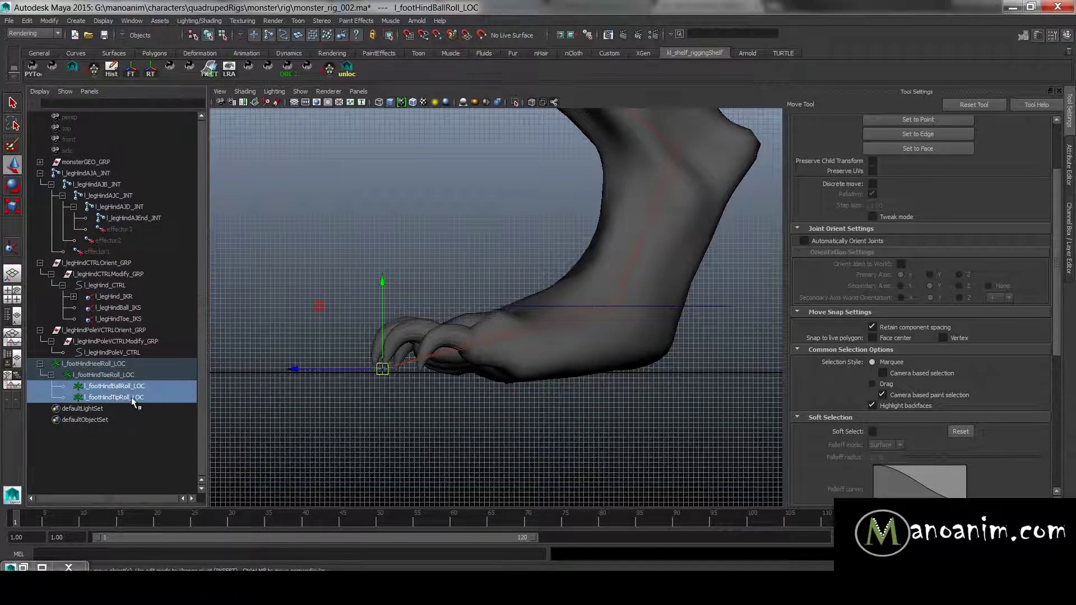
pyautogui.press('v')
pyautogui.moveTo(627, 286); pyautogui.dragTo(609, 305, button='middle')
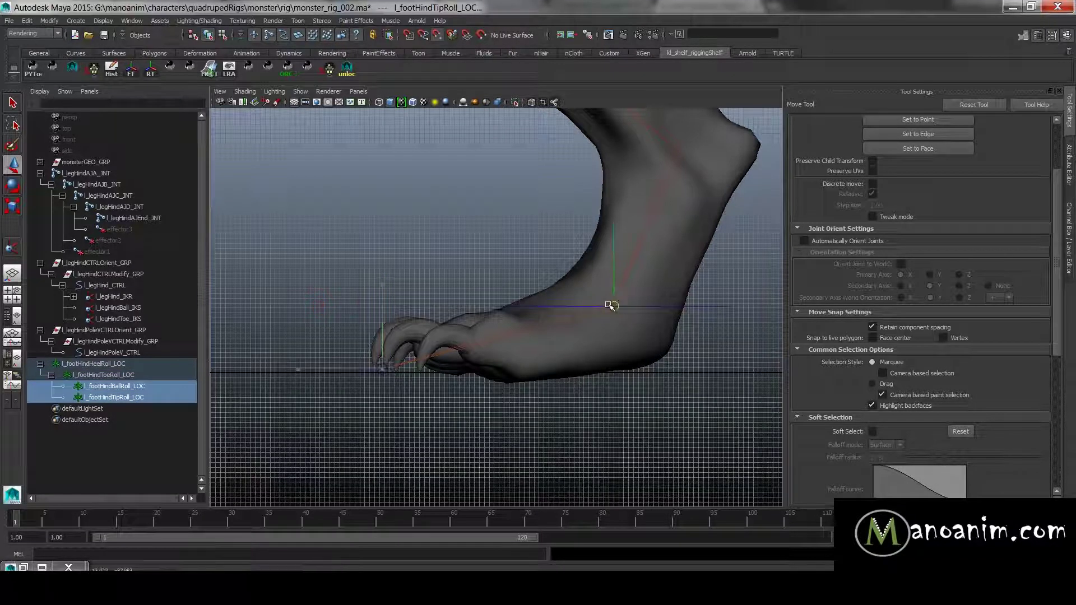
pyautogui.hotkey('ctrl', 'z')
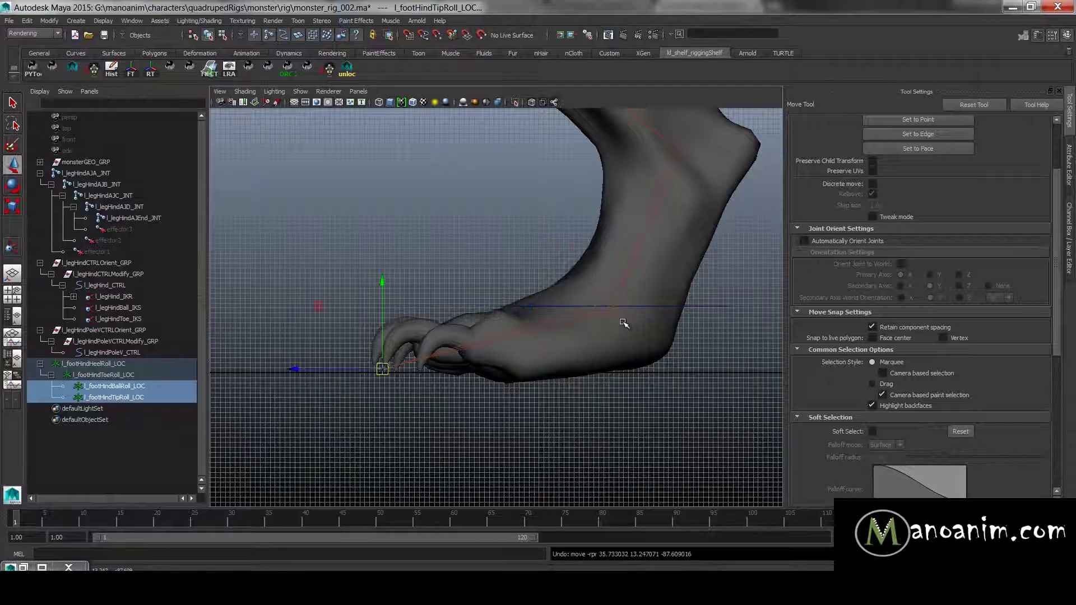
pyautogui.press('v')
pyautogui.moveTo(347, 372); pyautogui.dragTo(664, 325)
# - In the perspective view, snap the ball roll and tip roll locators exactly onto the ankle joint
pyautogui.press('space')
pyautogui.press('f')
pyautogui.keyDown('alt'); pyautogui.moveTo(573, 313); pyautogui.dragTo(230, 311, button='right'); pyautogui.keyUp('alt')
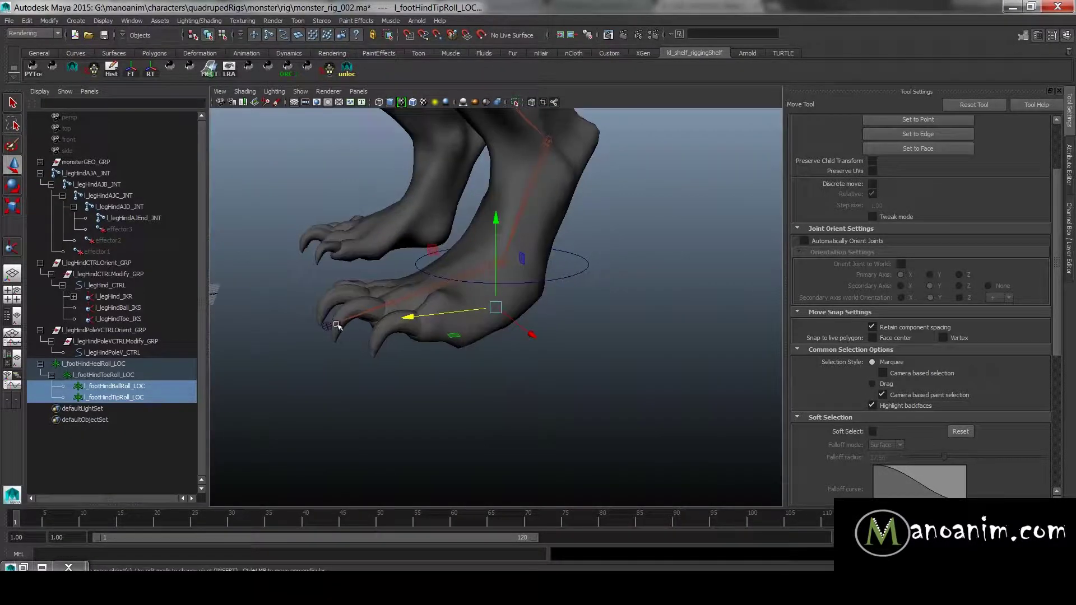
pyautogui.keyDown('alt'); pyautogui.moveTo(553, 264); pyautogui.dragTo(675, 315, button='right'); pyautogui.keyUp('alt')
pyautogui.press('w')
pyautogui.press('v')
pyautogui.moveTo(510, 170); pyautogui.dragTo(512, 188, button='middle')
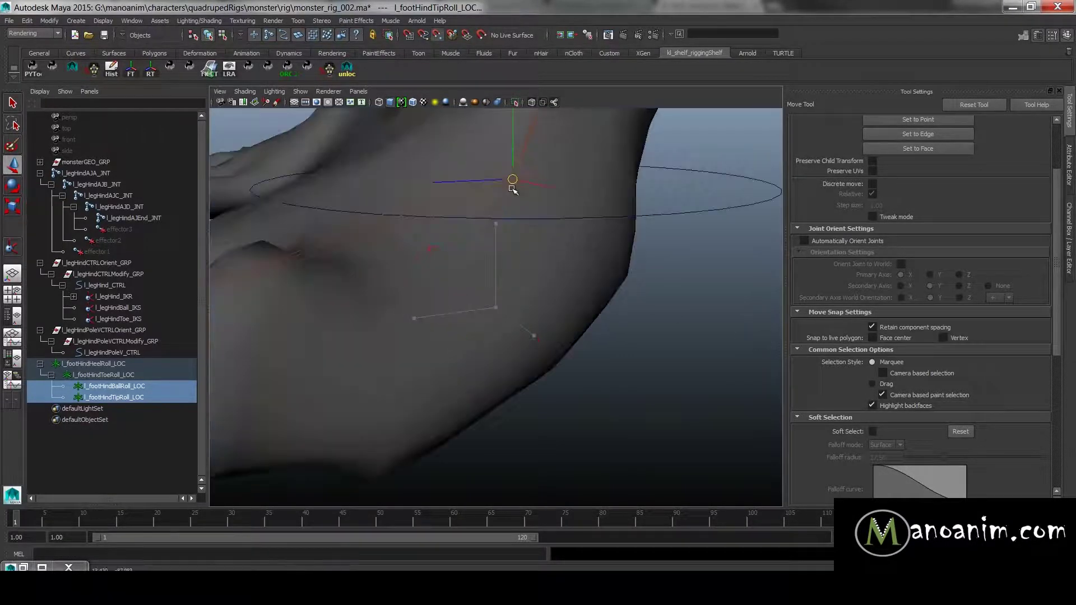
pyautogui.keyDown('alt'); pyautogui.moveTo(461, 247); pyautogui.dragTo(392, 263, button='right'); pyautogui.keyUp('alt')
pyautogui.keyDown('alt'); pyautogui.moveTo(508, 243); pyautogui.dragTo(513, 246); pyautogui.keyUp('alt')
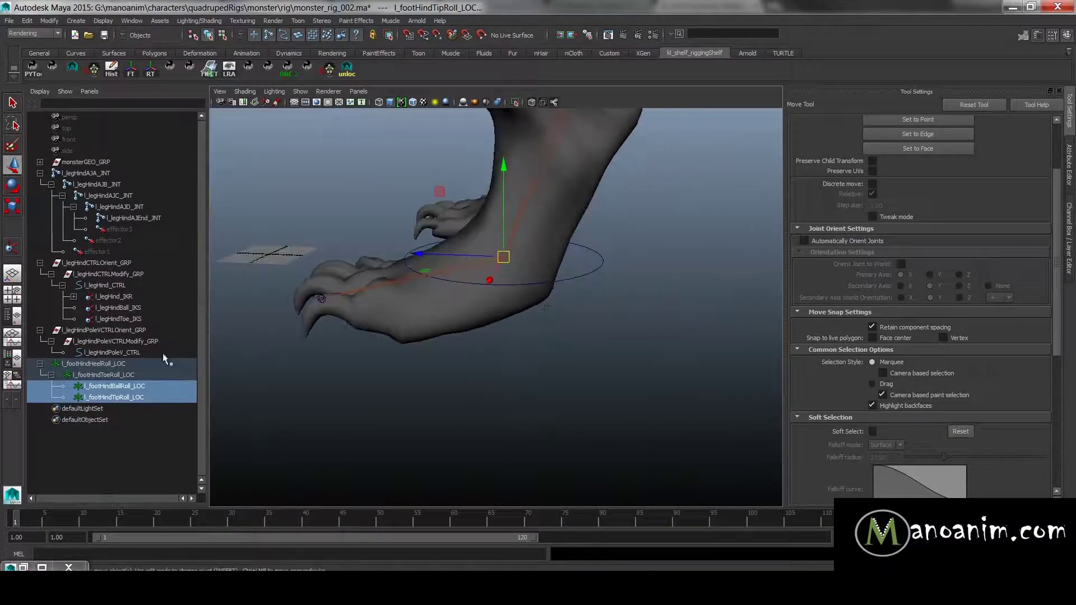
# - Select all four foot roll locators and enlarge their shapes' Local Scale X, Y and Z to about 15.09
pyautogui.moveTo(103, 365); pyautogui.dragTo(115, 396)
pyautogui.keyDown('alt'); pyautogui.moveTo(531, 248); pyautogui.dragTo(586, 270); pyautogui.keyUp('alt')
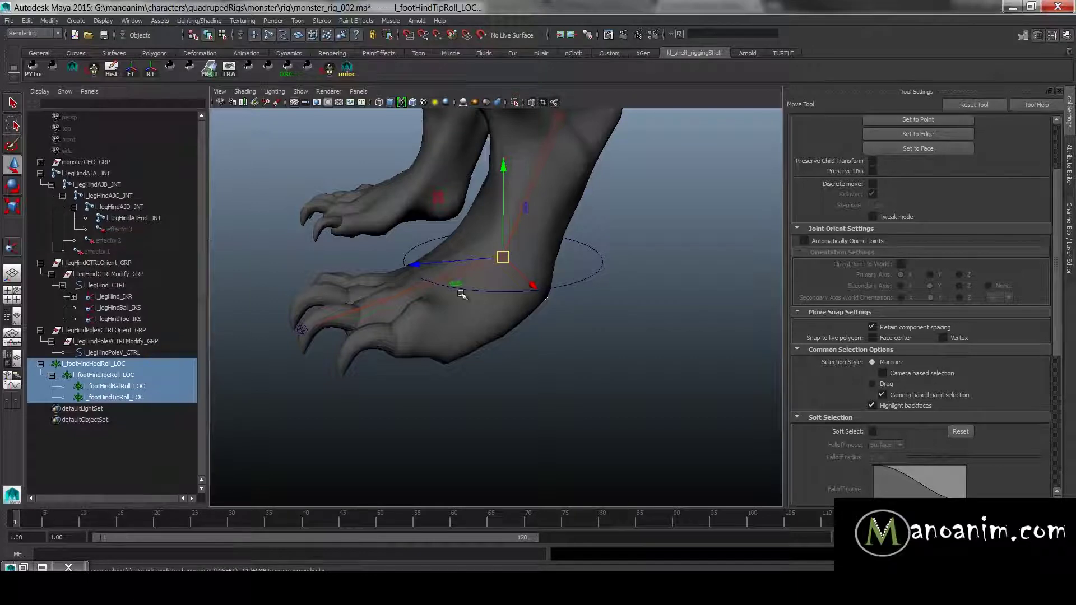
pyautogui.hotkey('ctrl', 'a')
pyautogui.click(1065, 224)
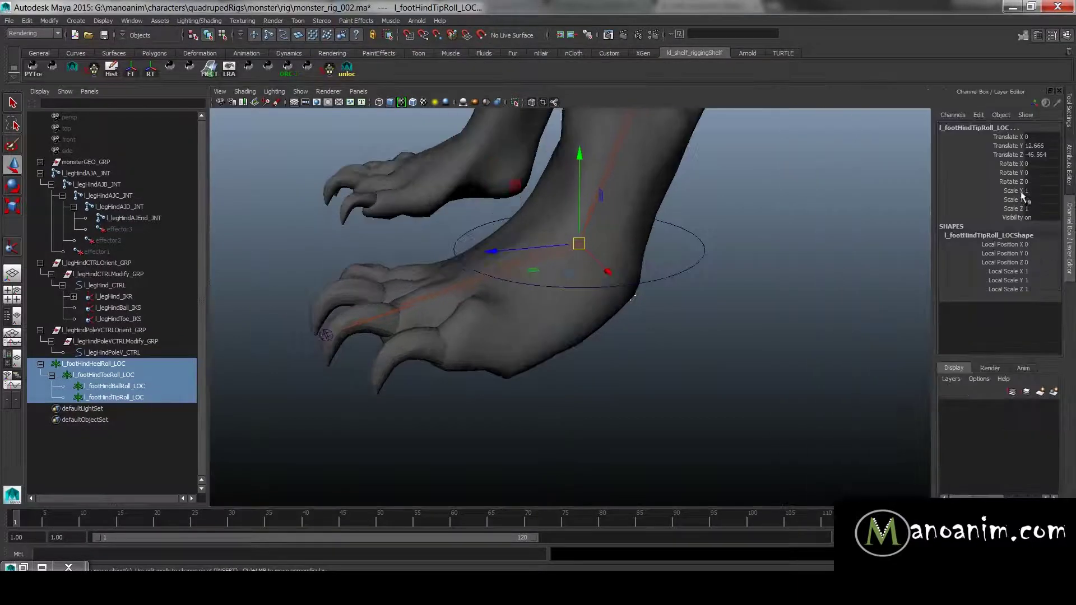
pyautogui.keyDown('alt'); pyautogui.moveTo(863, 272); pyautogui.dragTo(765, 264); pyautogui.keyUp('alt')
pyautogui.moveTo(825, 303); pyautogui.dragTo(1072, 320, button='middle')
pyautogui.click(810, 308)
pyautogui.press('w')
pyautogui.keyDown('alt'); pyautogui.moveTo(807, 305); pyautogui.dragTo(646, 281); pyautogui.keyUp('alt')
pyautogui.hotkey('ctrl', 'z')
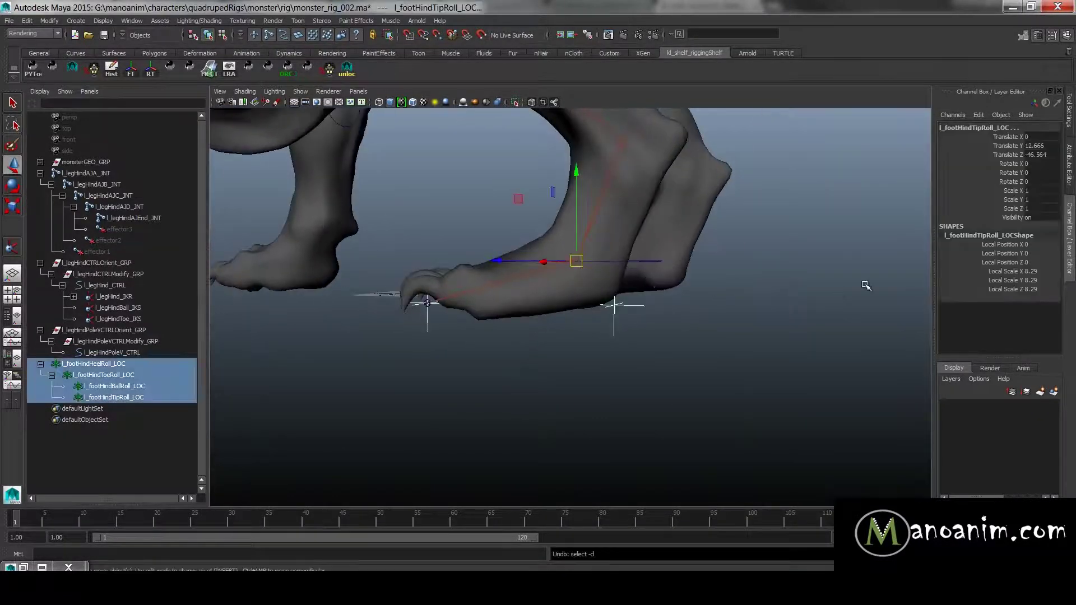
pyautogui.moveTo(1003, 271); pyautogui.dragTo(1002, 289)
pyautogui.moveTo(705, 274); pyautogui.dragTo(870, 287, button='middle')
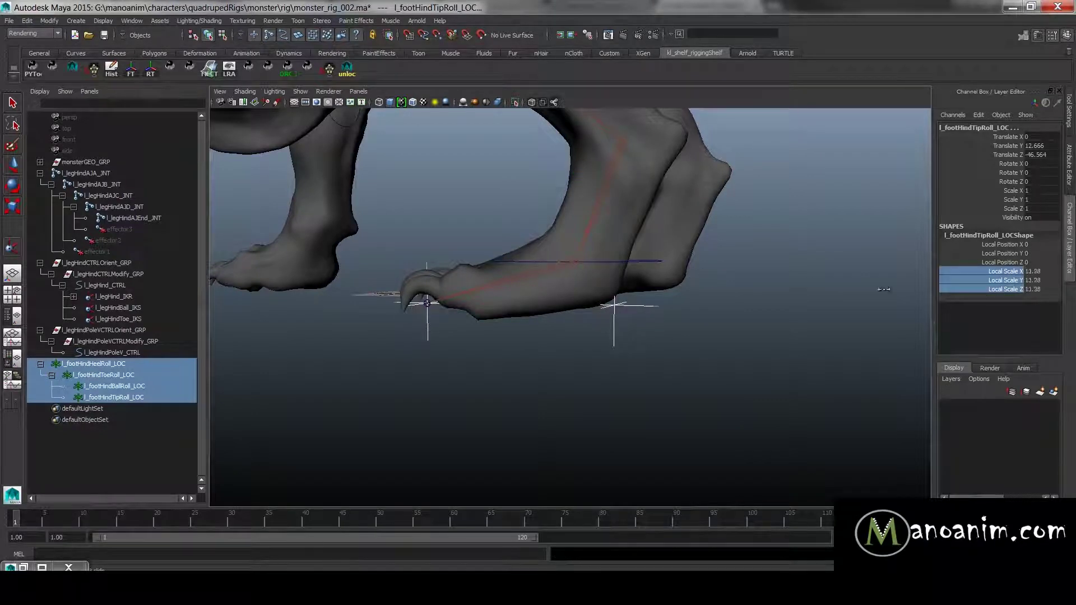
# - Enlarge the Local Scale X, Y and Z of only the ball roll and tip roll locators to about 22.91 and clear the selection
pyautogui.keyDown('alt'); pyautogui.moveTo(881, 370); pyautogui.dragTo(586, 312); pyautogui.keyUp('alt')
pyautogui.moveTo(582, 311); pyautogui.dragTo(566, 315)
pyautogui.keyDown('alt'); pyautogui.moveTo(653, 308); pyautogui.dragTo(632, 307); pyautogui.keyUp('alt')
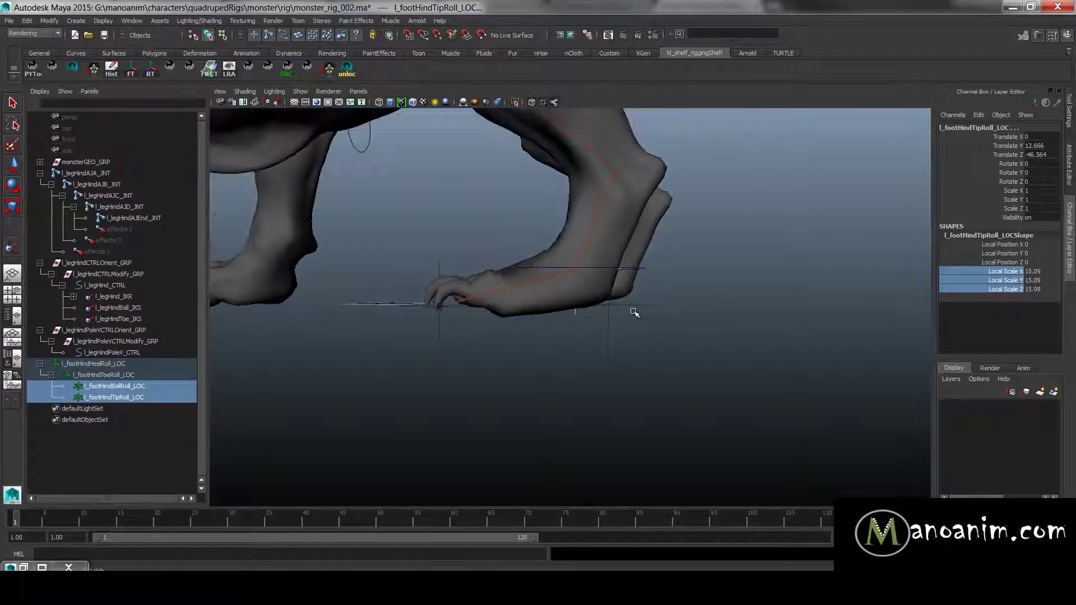
pyautogui.moveTo(635, 308); pyautogui.dragTo(844, 307, button='middle')
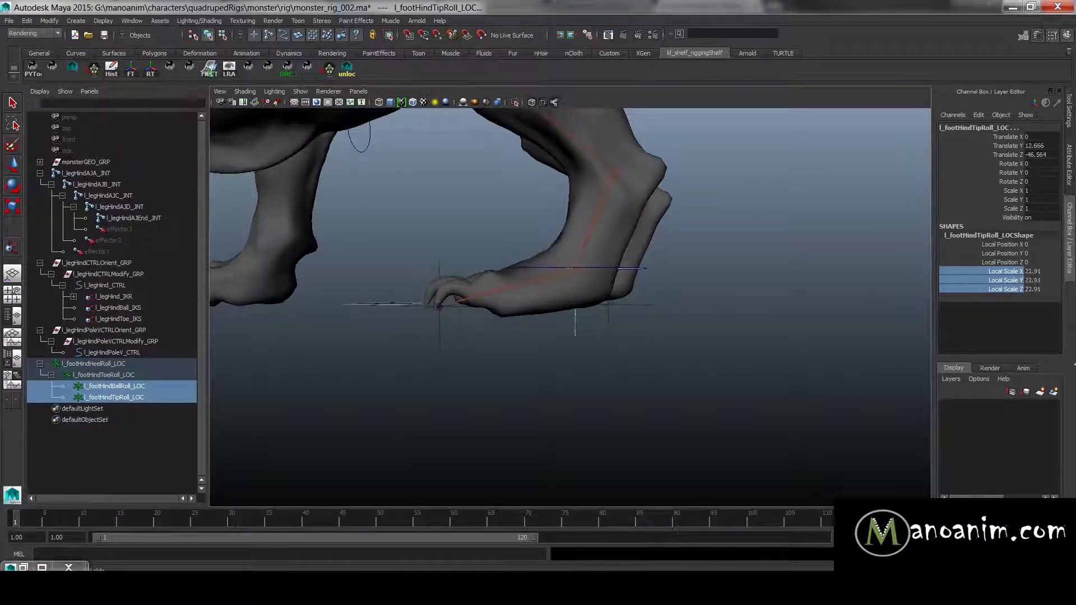
pyautogui.keyDown('alt'); pyautogui.moveTo(484, 257); pyautogui.dragTo(740, 247); pyautogui.keyUp('alt')
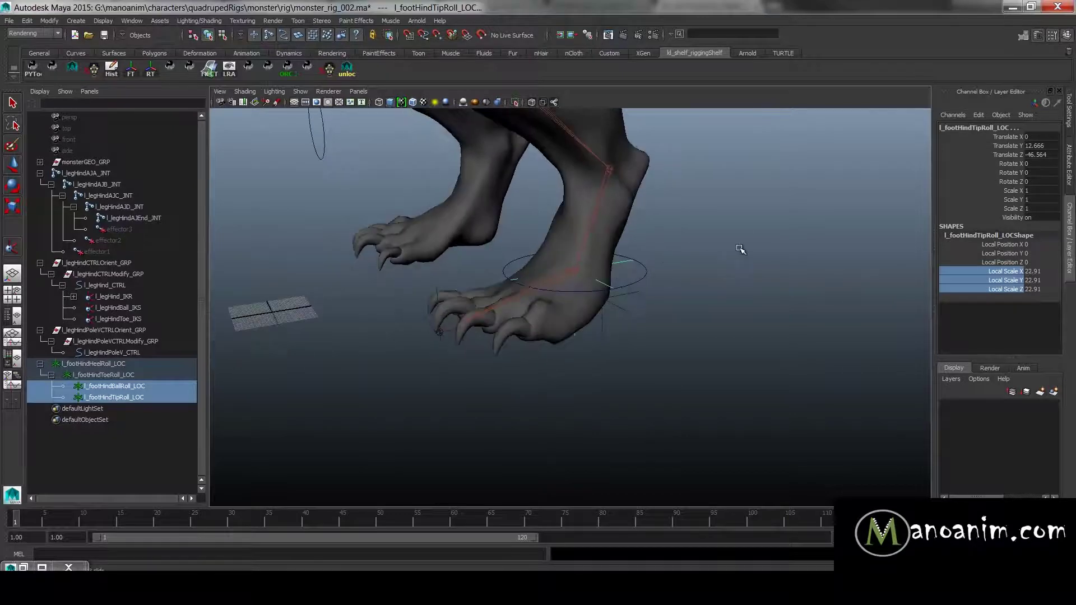
pyautogui.click(742, 254)
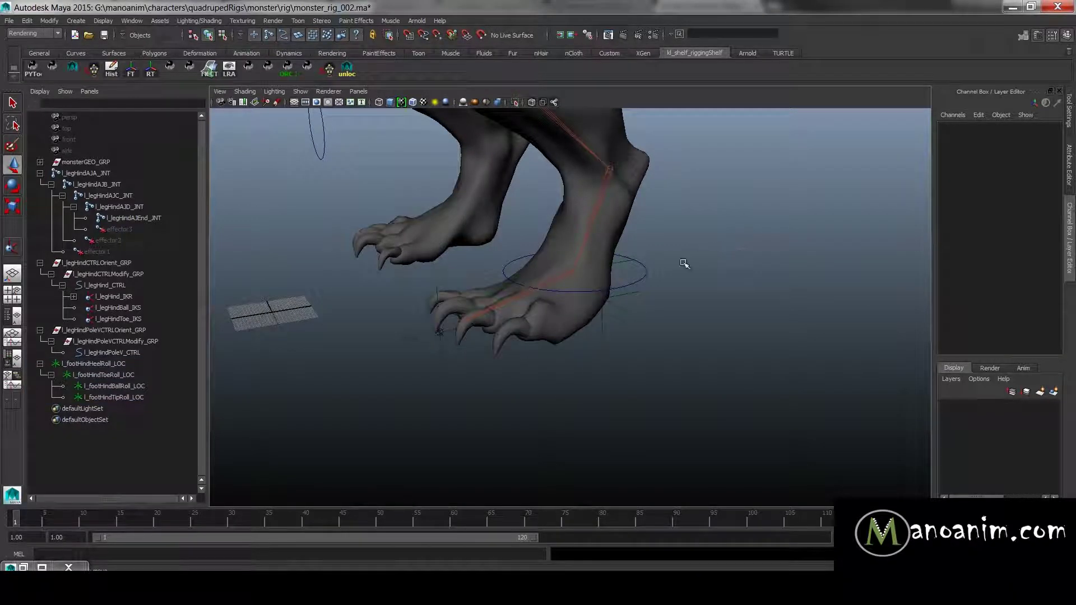
# - Examine the left hind leg control and its modify and orient groups around the foot
pyautogui.click(648, 273)
pyautogui.keyDown('alt'); pyautogui.moveTo(733, 252); pyautogui.dragTo(776, 280); pyautogui.keyUp('alt')
pyautogui.keyDown('alt'); pyautogui.moveTo(615, 288); pyautogui.dragTo(633, 291); pyautogui.keyUp('alt')
pyautogui.keyDown('alt'); pyautogui.moveTo(593, 287); pyautogui.dragTo(584, 289, button='right'); pyautogui.keyUp('alt')
pyautogui.keyDown('alt'); pyautogui.moveTo(584, 289); pyautogui.dragTo(686, 311); pyautogui.keyUp('alt')
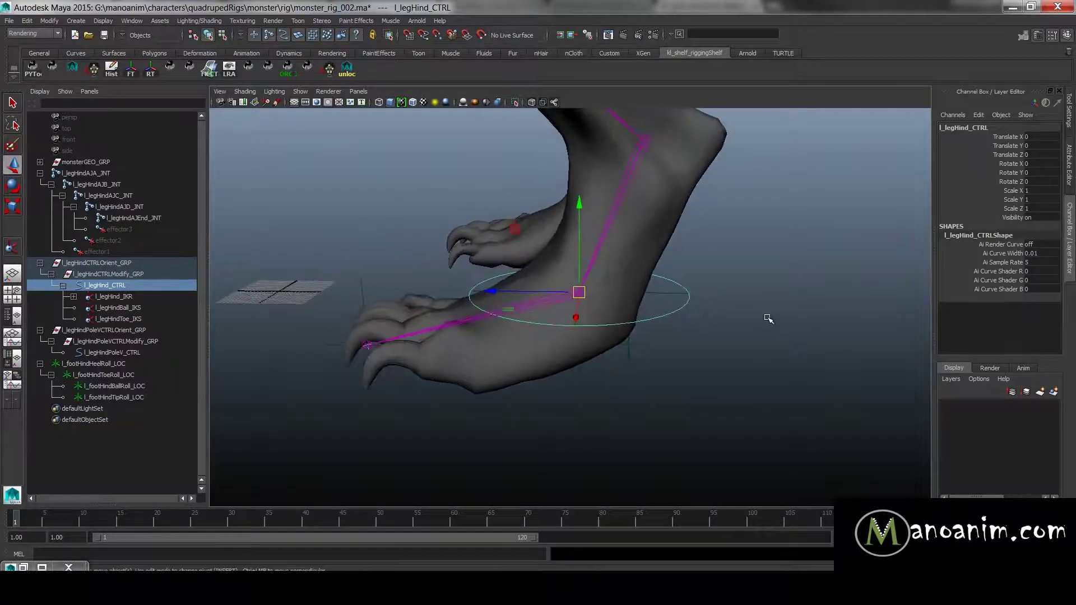
pyautogui.keyDown('alt'); pyautogui.moveTo(768, 319); pyautogui.dragTo(696, 301); pyautogui.keyUp('alt')
pyautogui.click(118, 273)
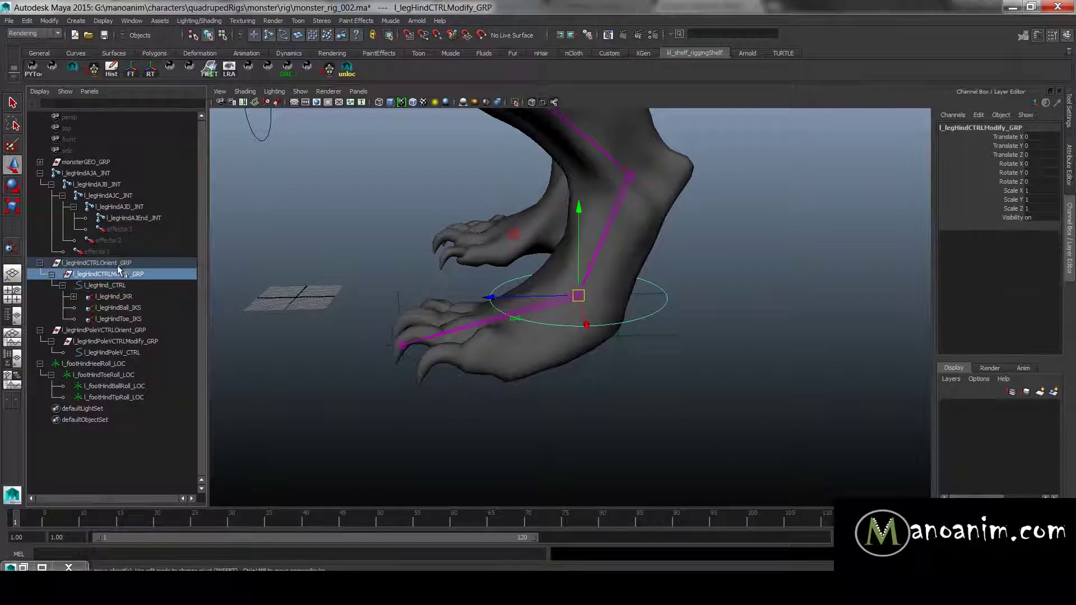
pyautogui.click(117, 264)
pyautogui.keyDown('alt'); pyautogui.moveTo(636, 328); pyautogui.dragTo(668, 289); pyautogui.keyUp('alt')
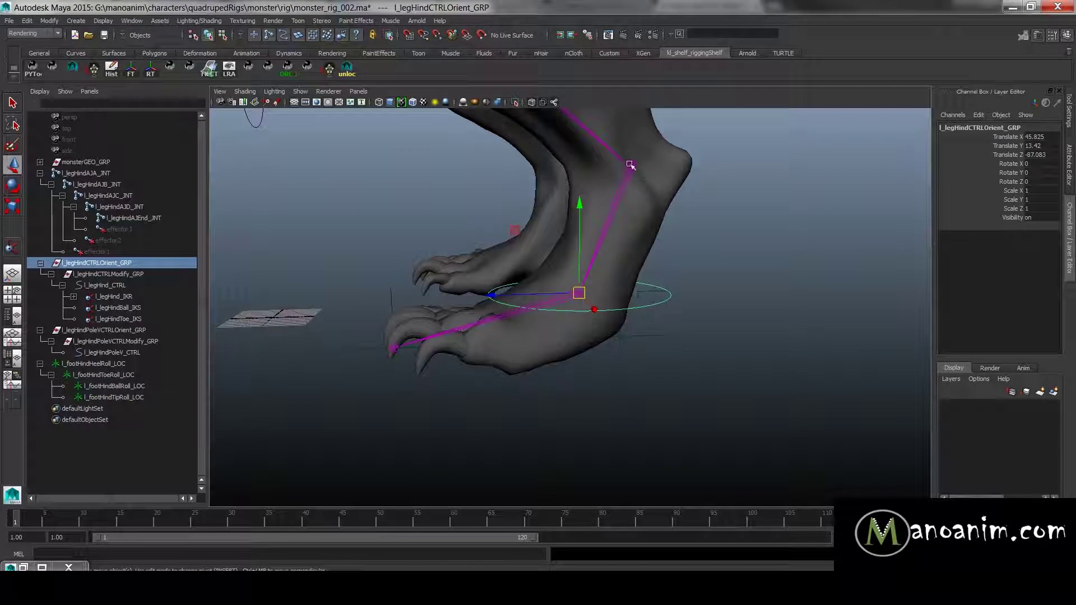
pyautogui.keyDown('alt'); pyautogui.moveTo(640, 219); pyautogui.dragTo(567, 168); pyautogui.keyUp('alt')
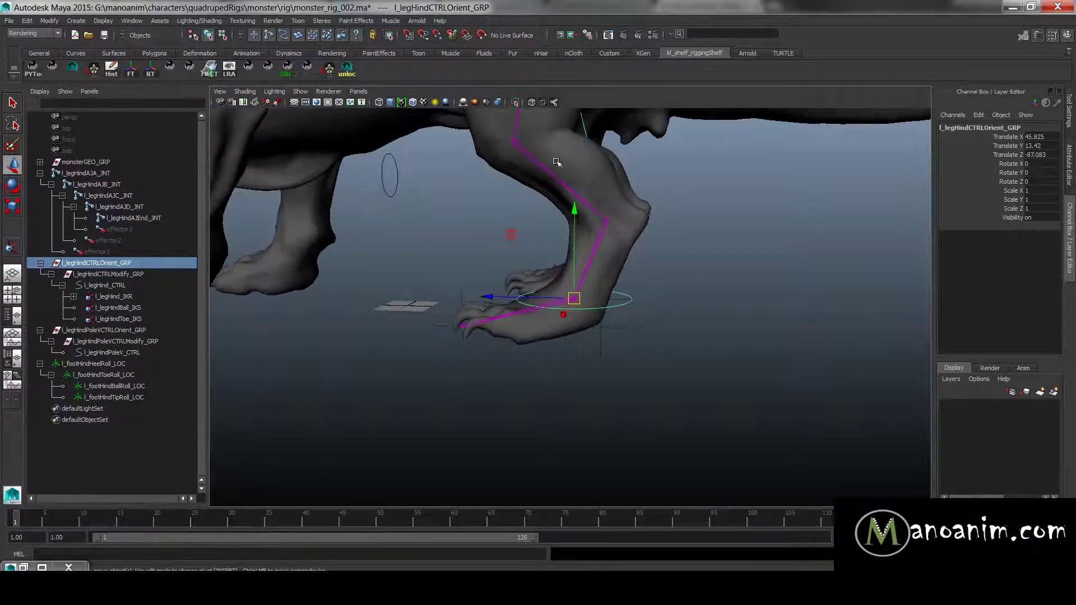
pyautogui.keyDown('alt'); pyautogui.moveTo(585, 316); pyautogui.dragTo(610, 314); pyautogui.keyUp('alt')
# - Duplicate l_legHindCTRLOrient_GRP and delete the three IK handles inside the copy, keeping only its control curve
pyautogui.click(130, 263)
pyautogui.hotkey('ctrl', 'd')
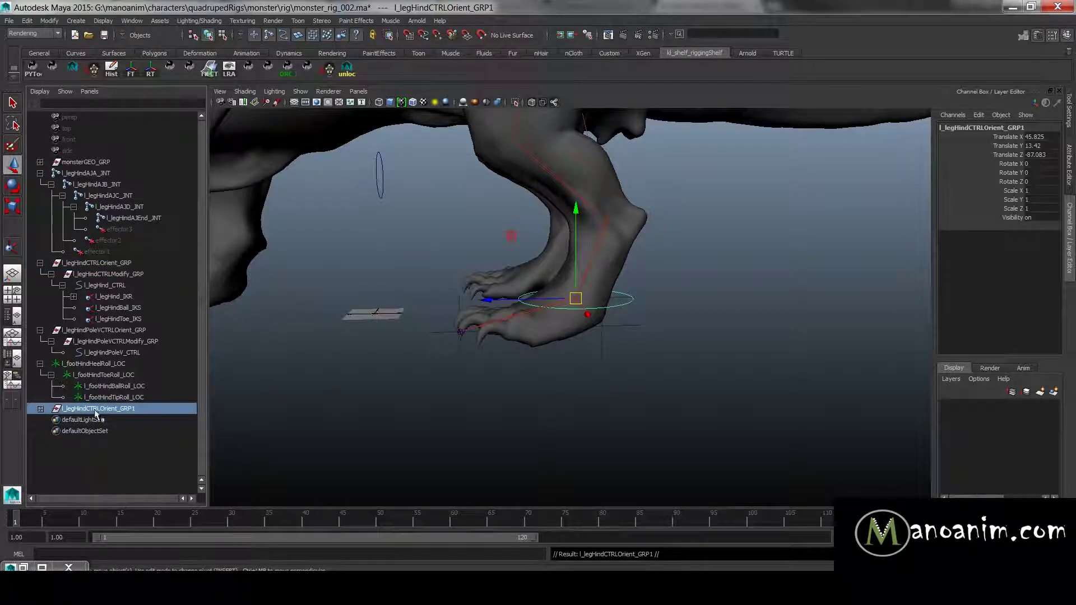
pyautogui.keyDown('shift'); pyautogui.click(40, 409); pyautogui.keyUp('shift')
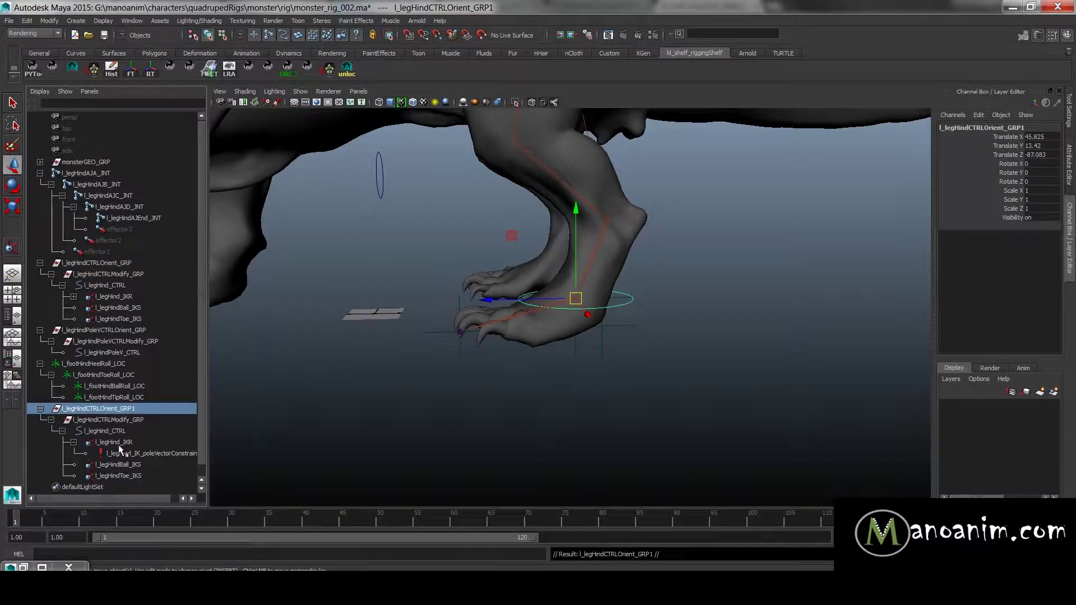
pyautogui.moveTo(118, 442); pyautogui.dragTo(124, 476)
pyautogui.press('Delete')
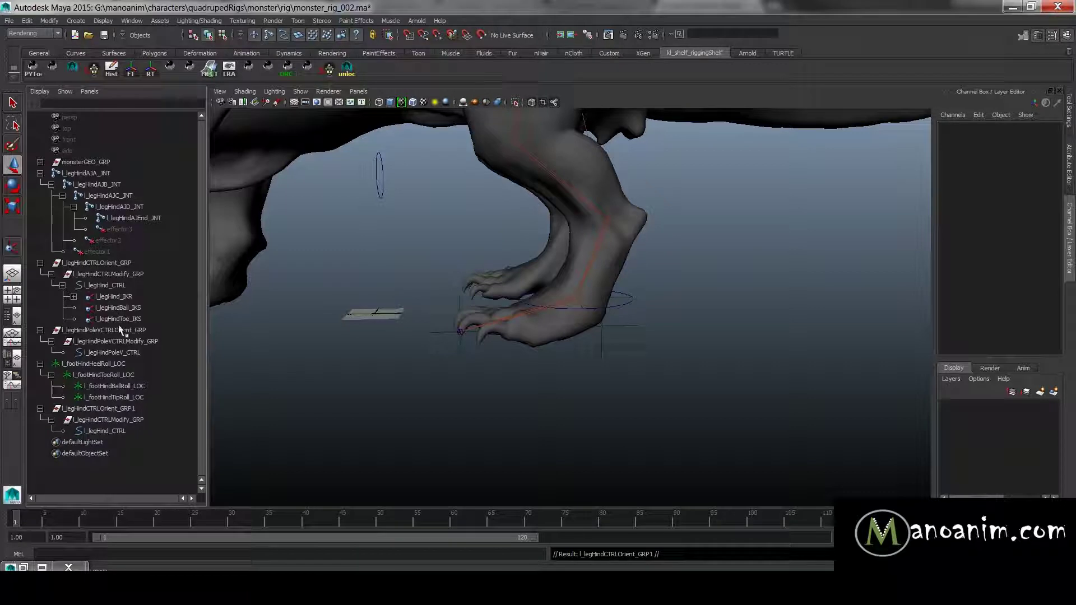
# - Try to remove the trailing 1 from the duplicated orient group's name
pyautogui.click(138, 419)
pyautogui.doubleClick(136, 410)
pyautogui.click(148, 411)
pyautogui.press('BackSpace')
pyautogui.press('Return')
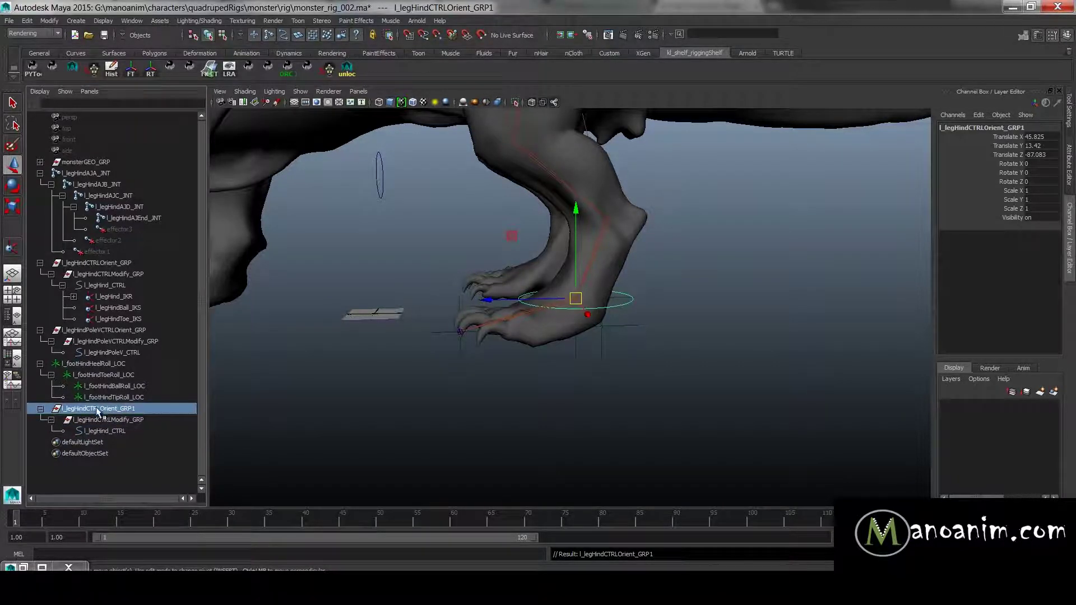
# - Replace legHind with legBall throughout the duplicated hierarchy and rename its top group l_legBallCTRLOrient_GRP
pyautogui.press('space')
pyautogui.click(348, 317)
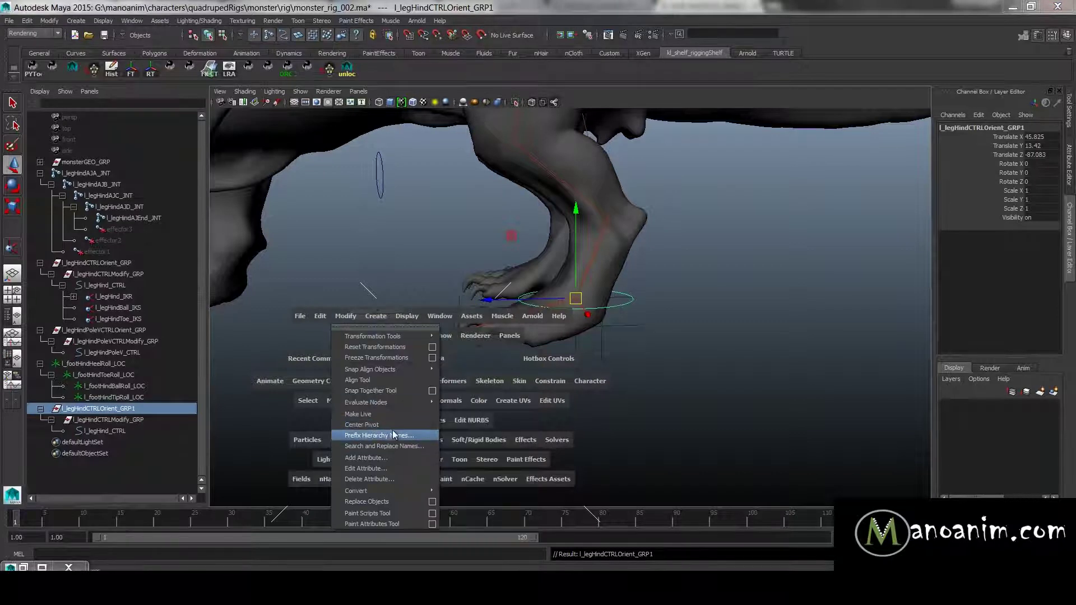
pyautogui.click(405, 446)
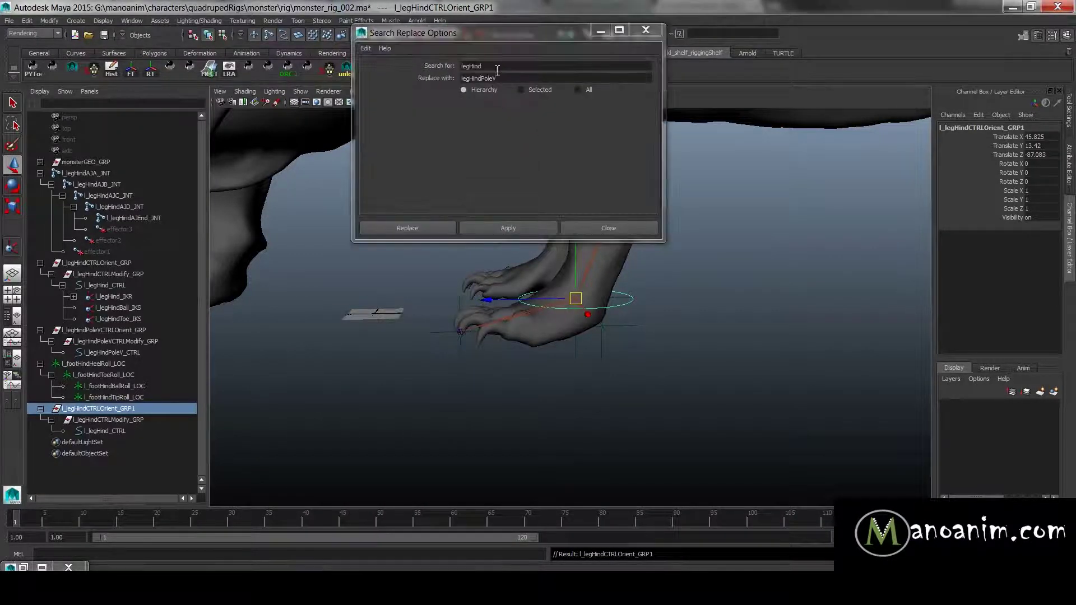
pyautogui.moveTo(498, 79); pyautogui.dragTo(474, 79)
pyautogui.write('legBall')
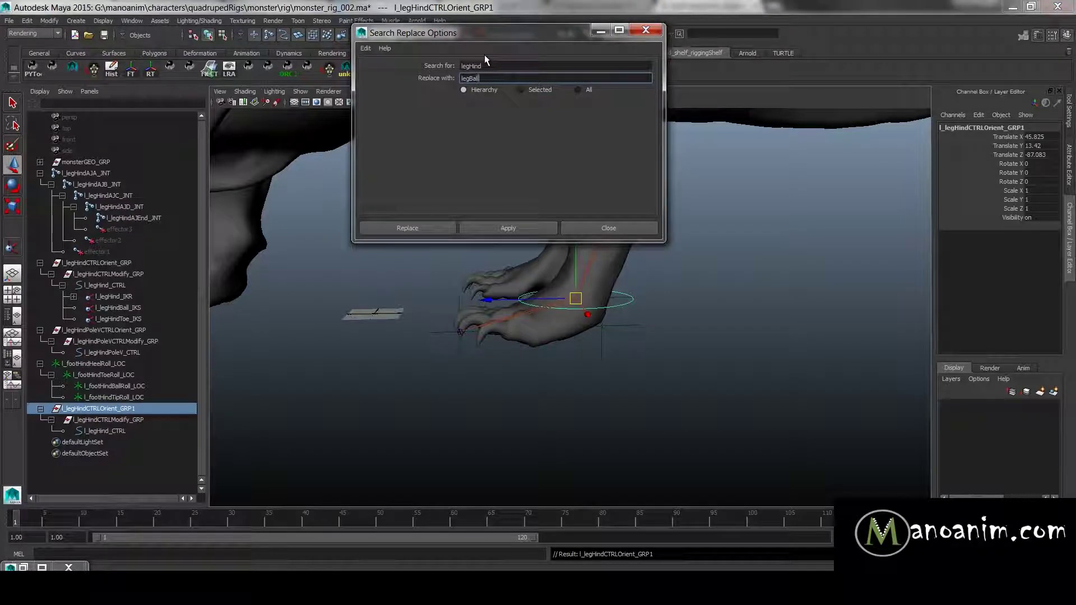
pyautogui.click(542, 227)
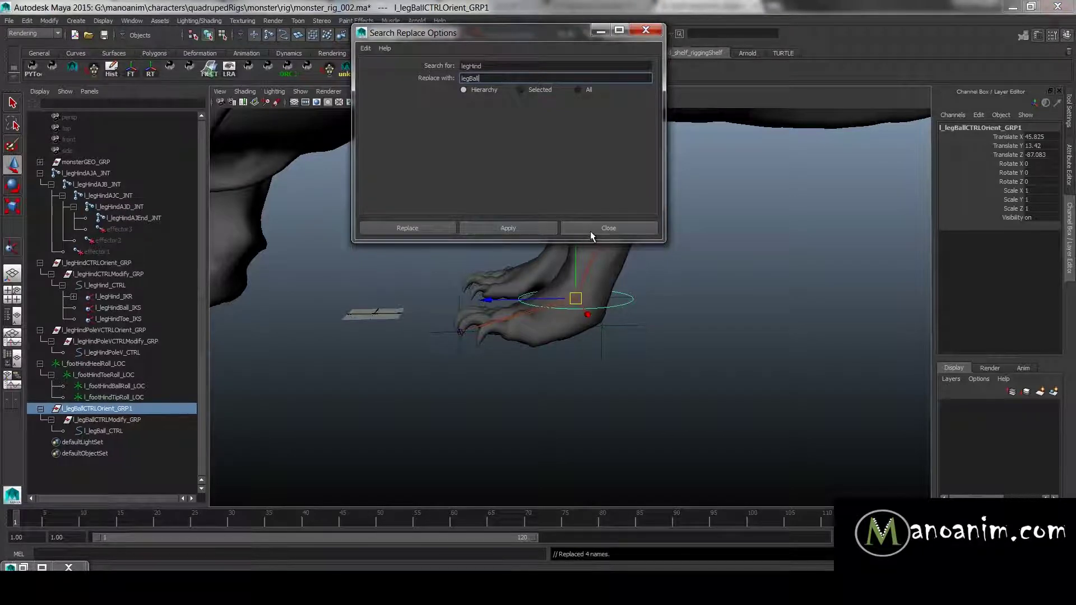
pyautogui.click(590, 228)
pyautogui.doubleClick(163, 408)
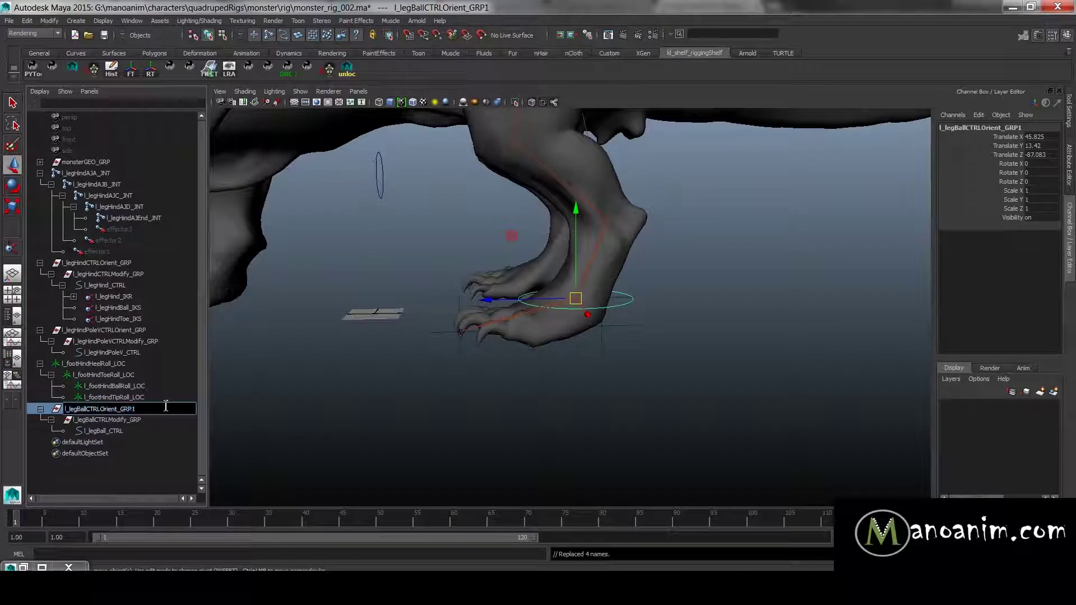
pyautogui.press('Return')
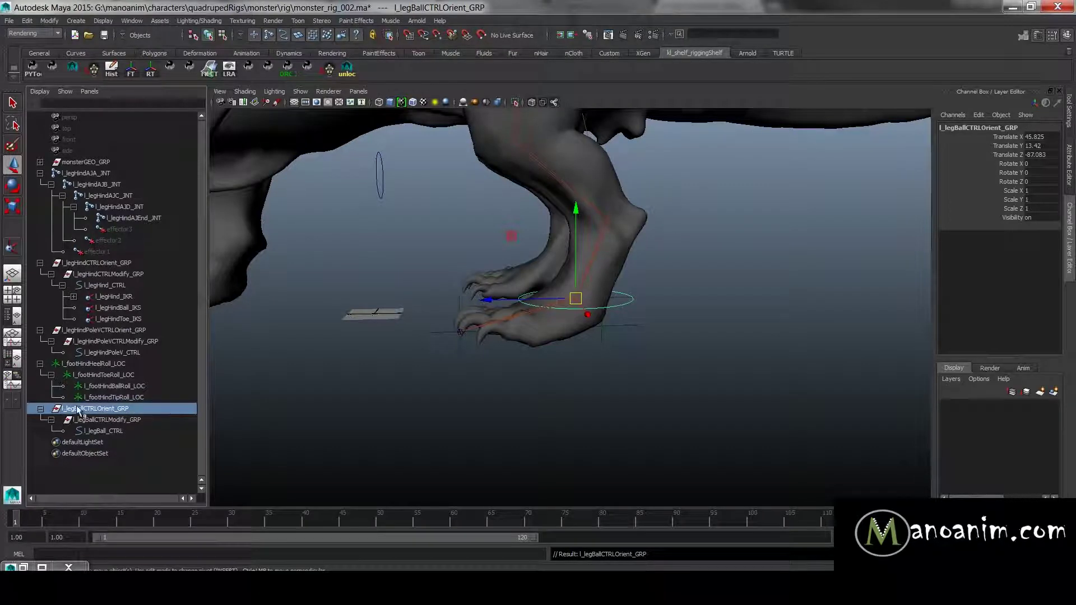
# - Collapse the control groups in the Outliner and reorder l_legBallCTRLOrient_GRP directly below l_legHindCTRLOrient_GRP
pyautogui.click(40, 409)
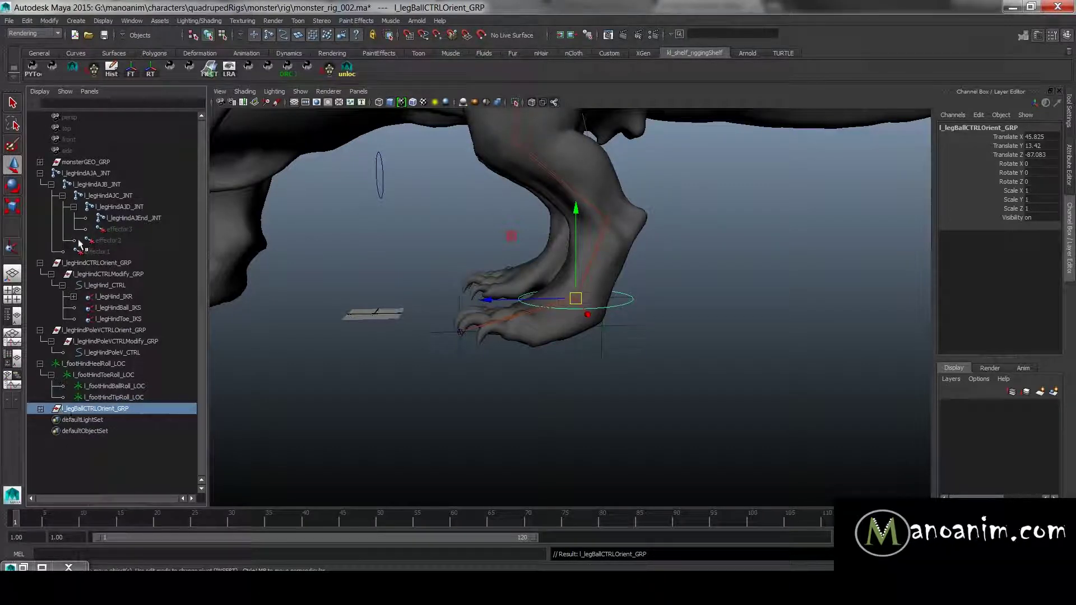
pyautogui.click(40, 263)
pyautogui.click(40, 274)
pyautogui.moveTo(111, 331); pyautogui.dragTo(133, 268, button='middle')
# - Select all control vertices of the l_legBall_CTRL curve and scale them down into a smaller ring
pyautogui.scroll(2, 622, 294)
pyautogui.scroll(3, 622, 294)
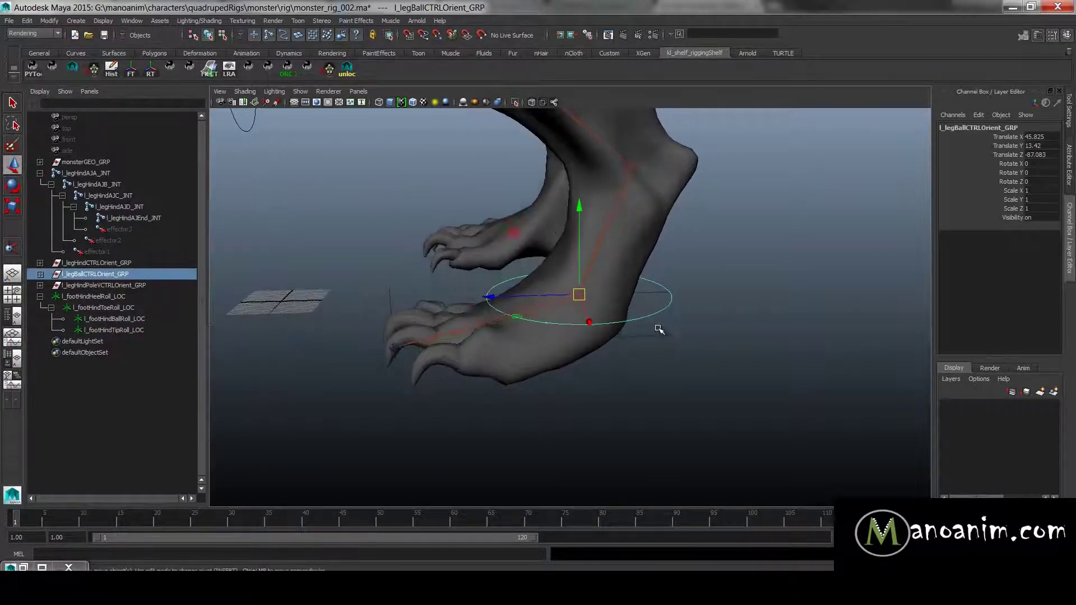
pyautogui.press('F8')
pyautogui.moveTo(783, 215); pyautogui.dragTo(424, 371)
pyautogui.press('e')
pyautogui.press('r')
pyautogui.moveTo(588, 288); pyautogui.dragTo(592, 329)
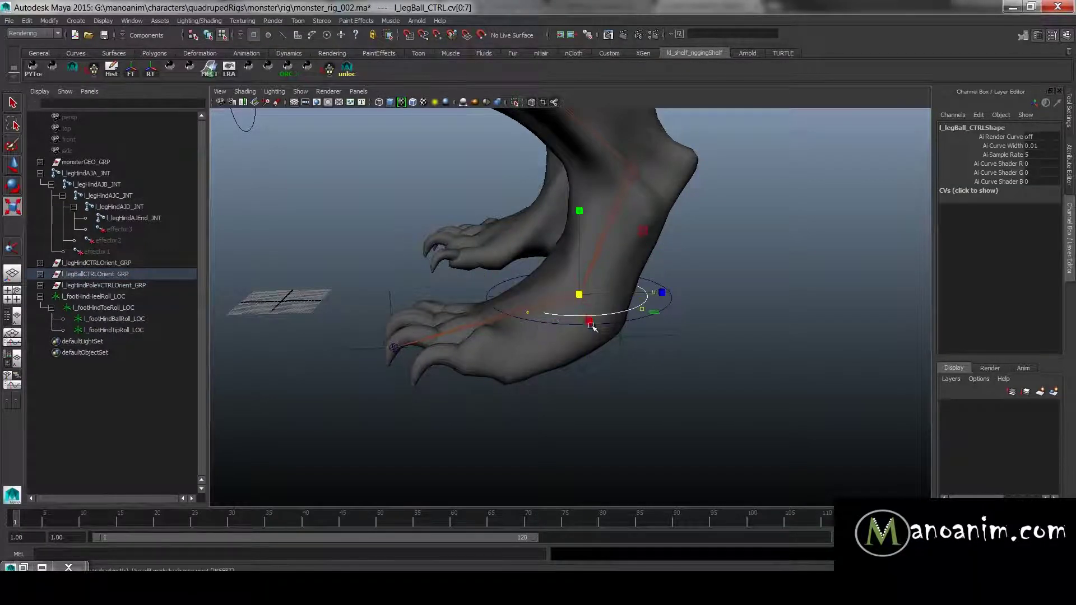
# - Move the l_legBall_CTRL control vertices back along Z behind the heel and return to object selection
pyautogui.press('w')
pyautogui.moveTo(493, 294); pyautogui.dragTo(568, 294)
pyautogui.keyDown('alt'); pyautogui.moveTo(720, 314); pyautogui.dragTo(706, 298); pyautogui.keyUp('alt')
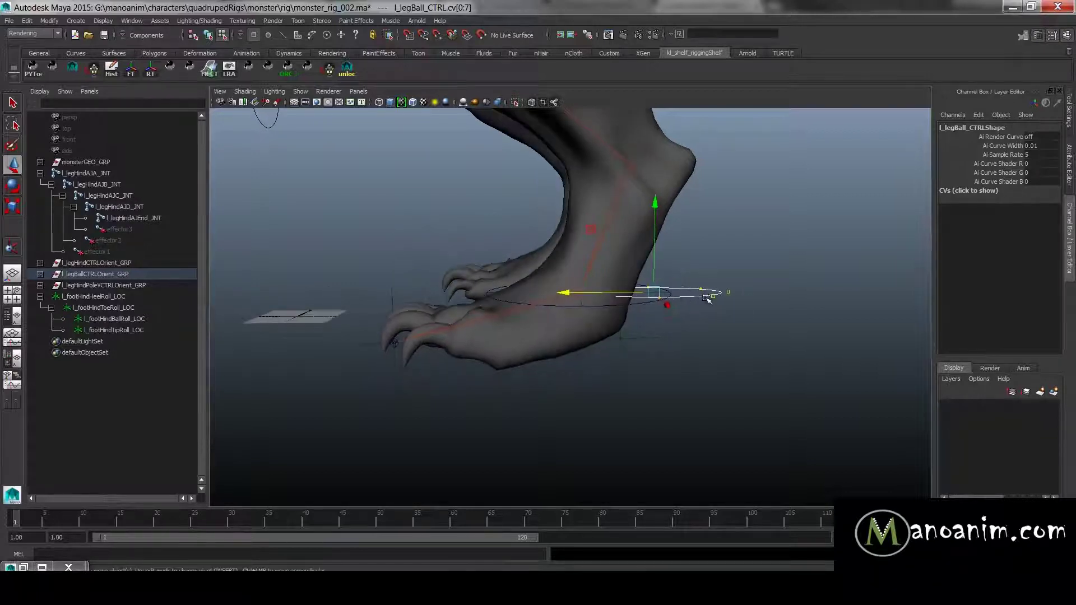
pyautogui.keyDown('alt'); pyautogui.moveTo(667, 246); pyautogui.dragTo(720, 290); pyautogui.keyUp('alt')
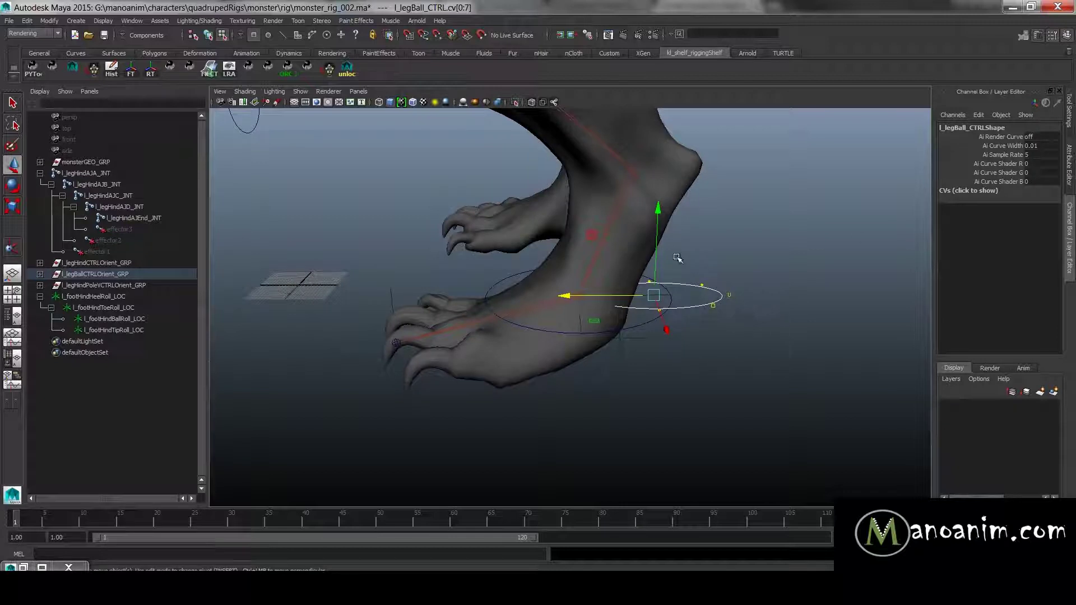
pyautogui.keyDown('alt'); pyautogui.moveTo(773, 264); pyautogui.dragTo(600, 237); pyautogui.keyUp('alt')
pyautogui.press('r')
pyautogui.press('F8')
# - Test-rotate l_legBall_CTRL by about 32 degrees around X and undo the rotation
pyautogui.click(787, 296)
pyautogui.click(694, 331)
pyautogui.press('e')
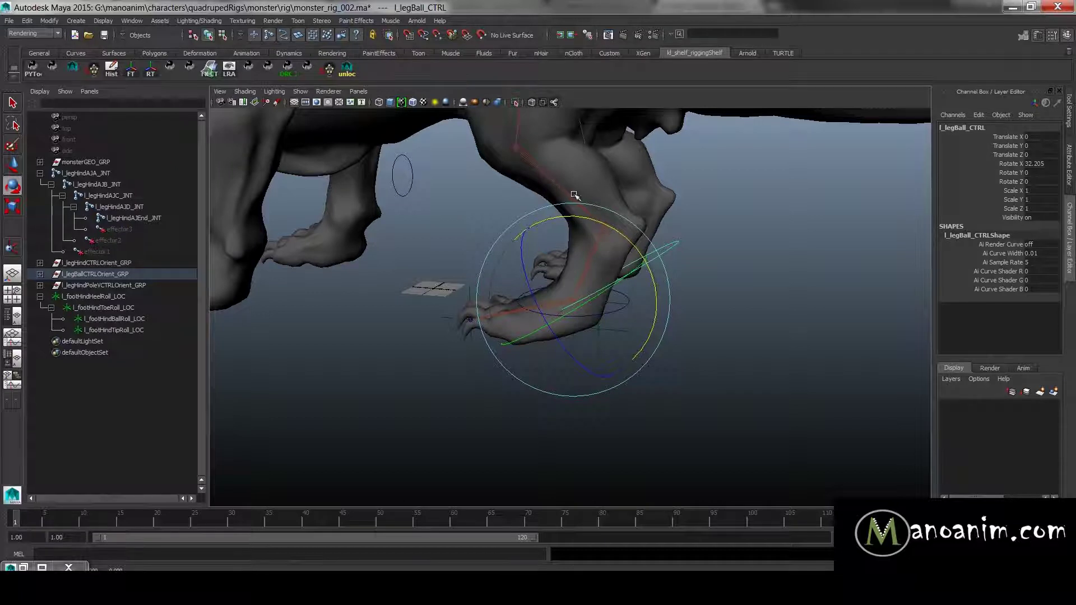
pyautogui.hotkey('ctrl', 'z')
pyautogui.press('w')
# - Parent the l_legHind_IKR handle under l_legBall_CTRL
pyautogui.click(803, 289)
pyautogui.keyDown('alt'); pyautogui.moveTo(802, 291); pyautogui.dragTo(649, 299); pyautogui.keyUp('alt')
pyautogui.click(685, 311)
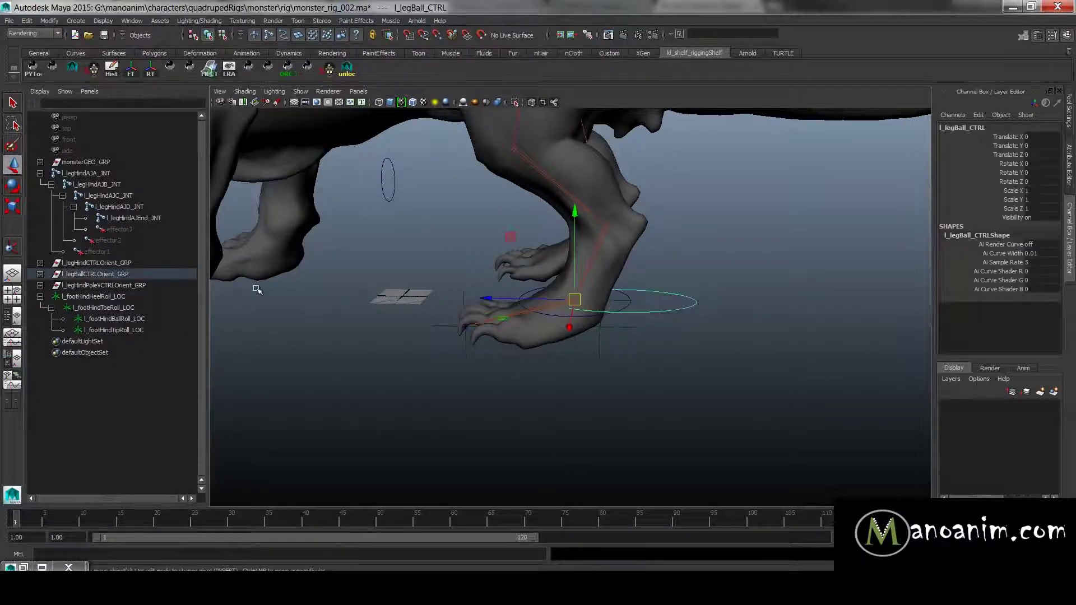
pyautogui.press('f')
pyautogui.click(96, 277)
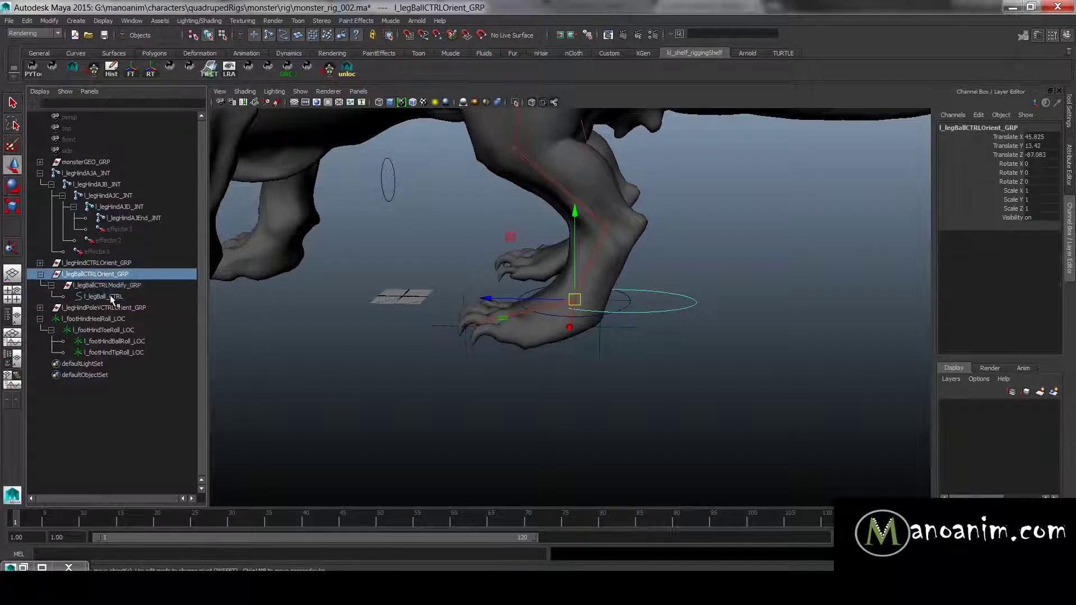
pyautogui.click(109, 296)
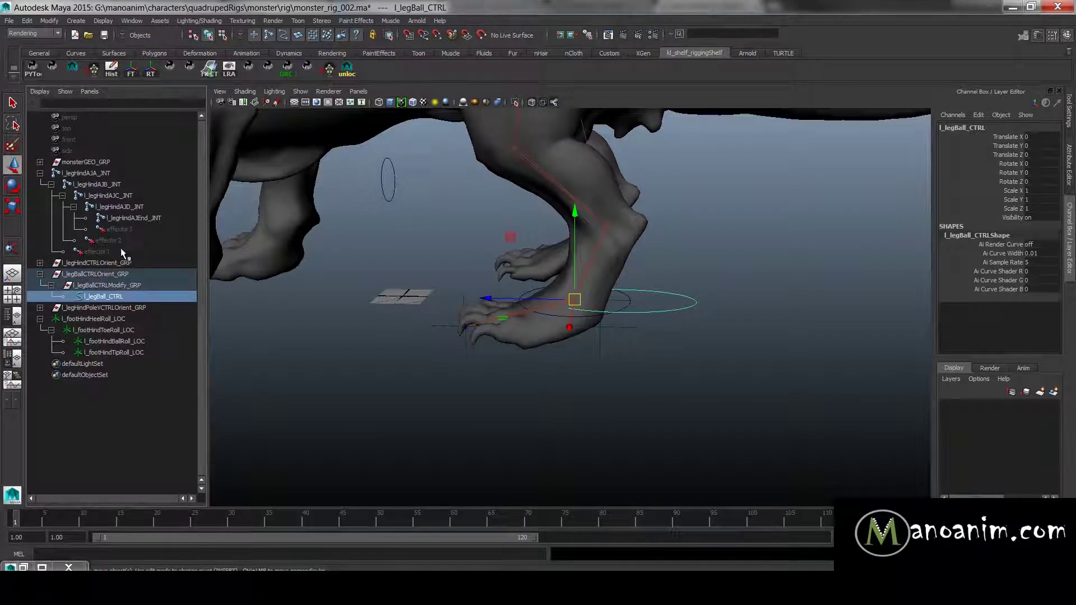
pyautogui.click(39, 263)
pyautogui.click(622, 226)
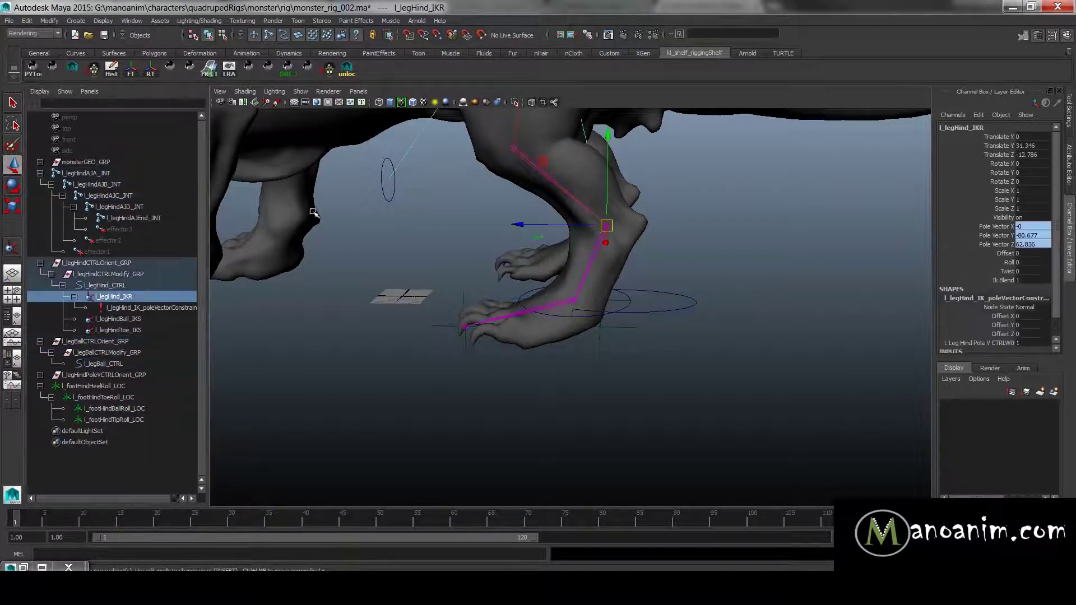
pyautogui.moveTo(132, 295); pyautogui.dragTo(121, 368, button='middle')
# - Test the ankle lift by rotating l_legBall_CTRL about 35 degrees around X, and undo the rotations
pyautogui.click(104, 341)
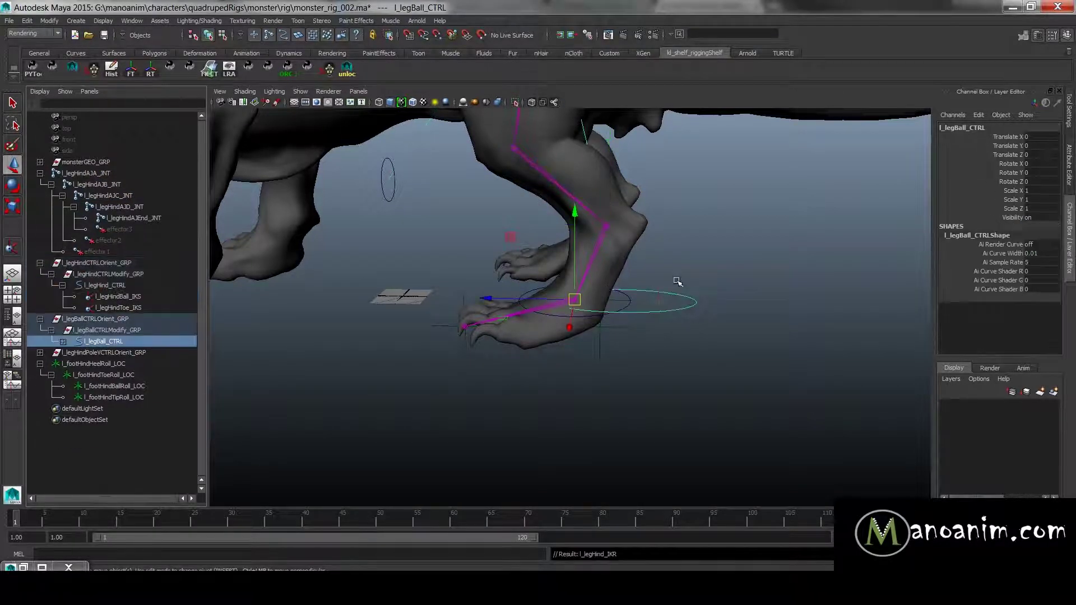
pyautogui.press('e')
pyautogui.moveTo(613, 227)
pyautogui.mouseDown()
pyautogui.moveTo(628, 235)
pyautogui.moveTo(599, 211)
pyautogui.moveTo(615, 222)
pyautogui.mouseUp()
pyautogui.keyDown('alt'); pyautogui.moveTo(615, 222); pyautogui.dragTo(509, 202); pyautogui.keyUp('alt')
pyautogui.hotkey('ctrl', 'z')
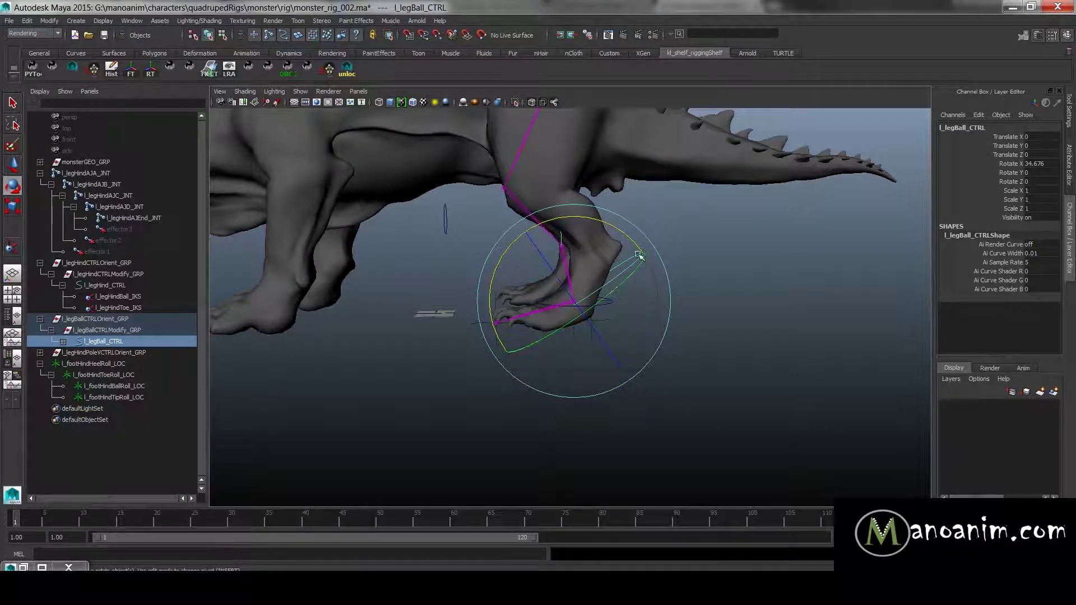
pyautogui.moveTo(621, 228)
pyautogui.mouseDown()
pyautogui.moveTo(641, 254)
pyautogui.moveTo(623, 230)
pyautogui.mouseUp()
pyautogui.hotkey('ctrl', 'z')
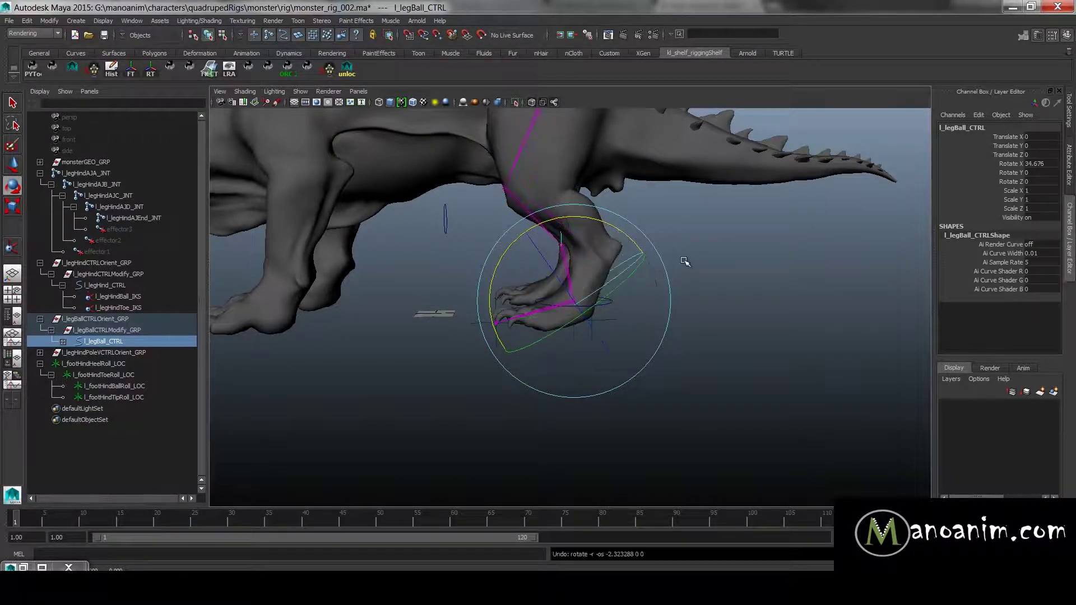
pyautogui.hotkey('ctrl', 'z')
# - Parent l_legBallCTRLOrient_GRP under l_legHind_CTRL
pyautogui.press('w')
pyautogui.keyDown('alt'); pyautogui.moveTo(684, 271); pyautogui.dragTo(653, 273); pyautogui.keyUp('alt')
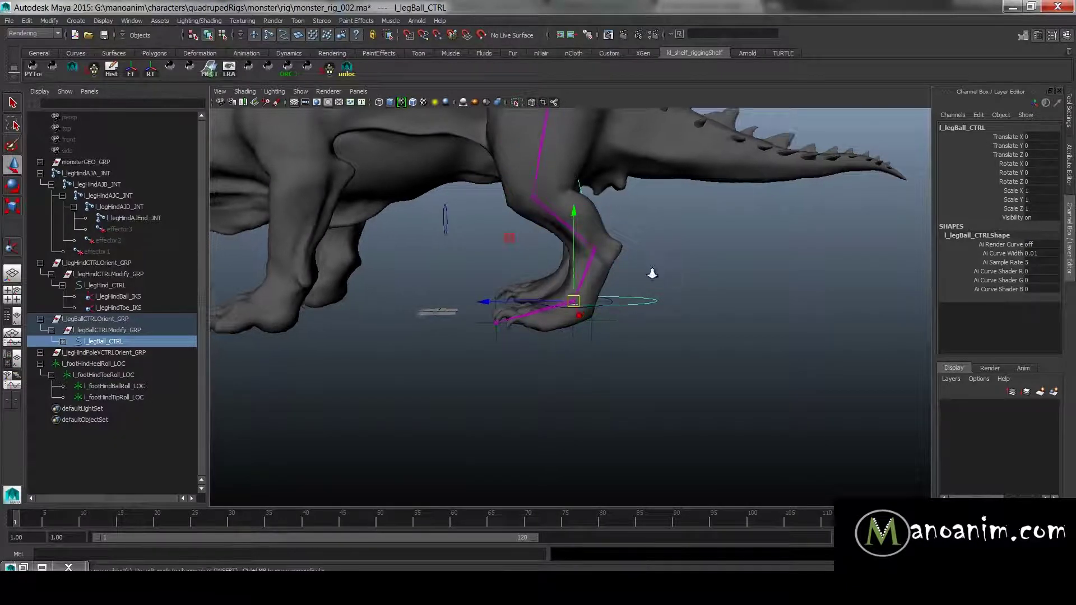
pyautogui.scroll(1, 654, 274)
pyautogui.click(117, 319)
pyautogui.moveTo(118, 319); pyautogui.dragTo(126, 284, button='middle')
# - Test-move l_legHind_CTRL and rotate it about 33 degrees around X, undo both changes and clear the selection
pyautogui.click(126, 285)
pyautogui.moveTo(573, 301); pyautogui.dragTo(537, 270)
pyautogui.press('e')
pyautogui.moveTo(594, 208); pyautogui.dragTo(654, 338)
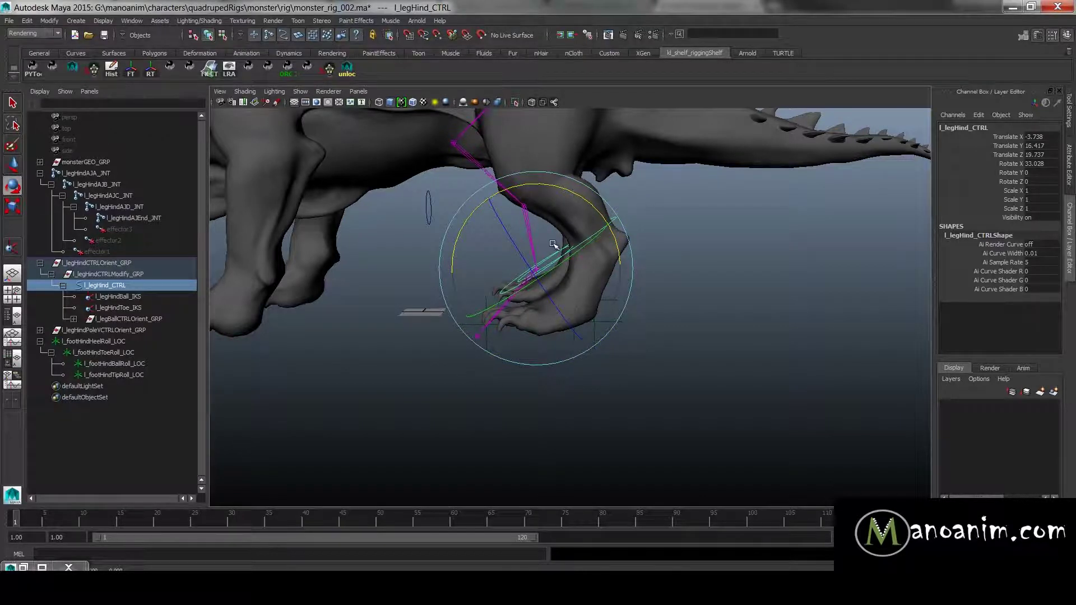
pyautogui.hotkey('ctrl', 'z')
pyautogui.hotkey('ctrl', 'z')
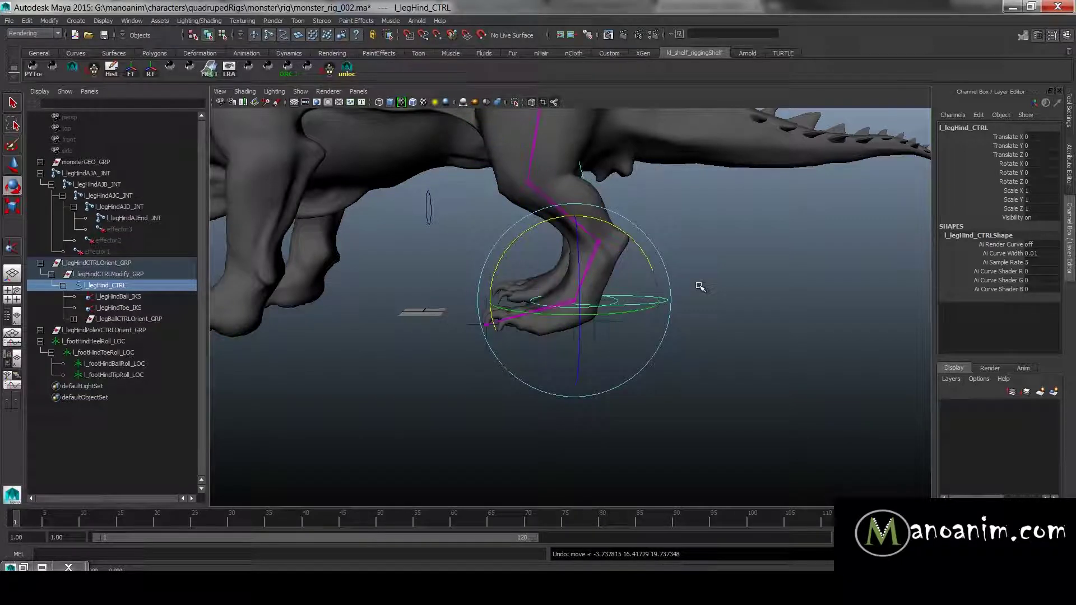
pyautogui.press('w')
pyautogui.click(797, 268)
# - Examine the foot roll locators, the ball and toe IK handles, and l_legBallCTRLOrient_GRP around the left hind foot
pyautogui.keyDown('alt'); pyautogui.moveTo(797, 268); pyautogui.dragTo(818, 320, button='right'); pyautogui.keyUp('alt')
pyautogui.keyDown('alt'); pyautogui.moveTo(743, 297); pyautogui.dragTo(655, 278); pyautogui.keyUp('alt')
pyautogui.moveTo(137, 366); pyautogui.dragTo(137, 374)
pyautogui.keyDown('alt'); pyautogui.moveTo(505, 372); pyautogui.dragTo(662, 337); pyautogui.keyUp('alt')
pyautogui.click(651, 262)
pyautogui.click(134, 341)
pyautogui.keyDown('alt'); pyautogui.moveTo(387, 319); pyautogui.dragTo(380, 306); pyautogui.keyUp('alt')
pyautogui.keyDown('alt'); pyautogui.moveTo(380, 305); pyautogui.dragTo(622, 367, button='right'); pyautogui.keyUp('alt')
pyautogui.keyDown('alt'); pyautogui.moveTo(738, 360); pyautogui.dragTo(476, 315); pyautogui.keyUp('alt')
pyautogui.click(562, 297)
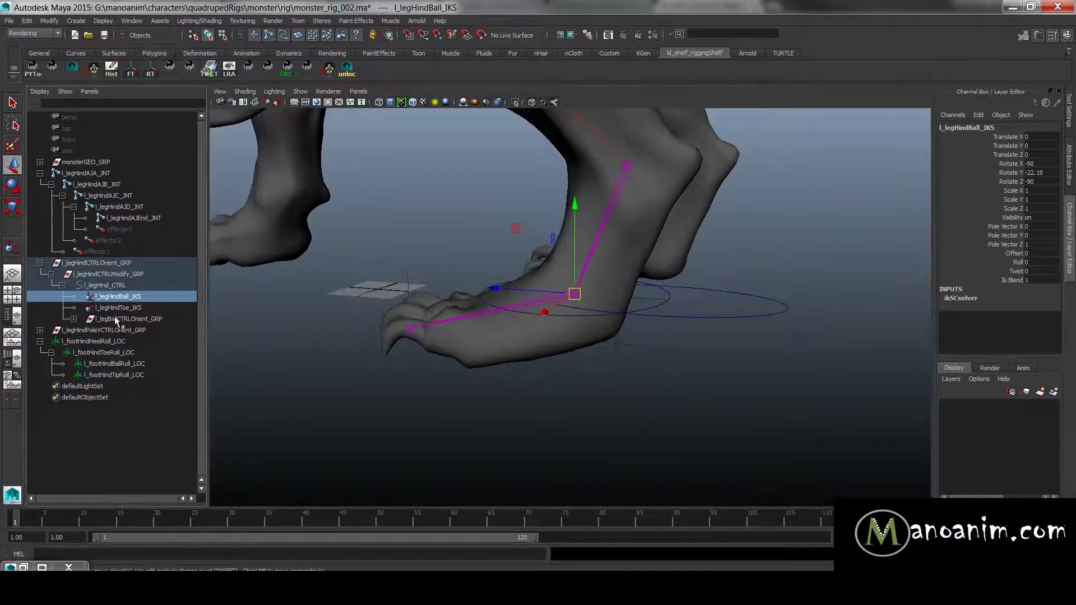
pyautogui.click(118, 309)
pyautogui.keyDown('alt'); pyautogui.moveTo(381, 314); pyautogui.dragTo(606, 321); pyautogui.keyUp('alt')
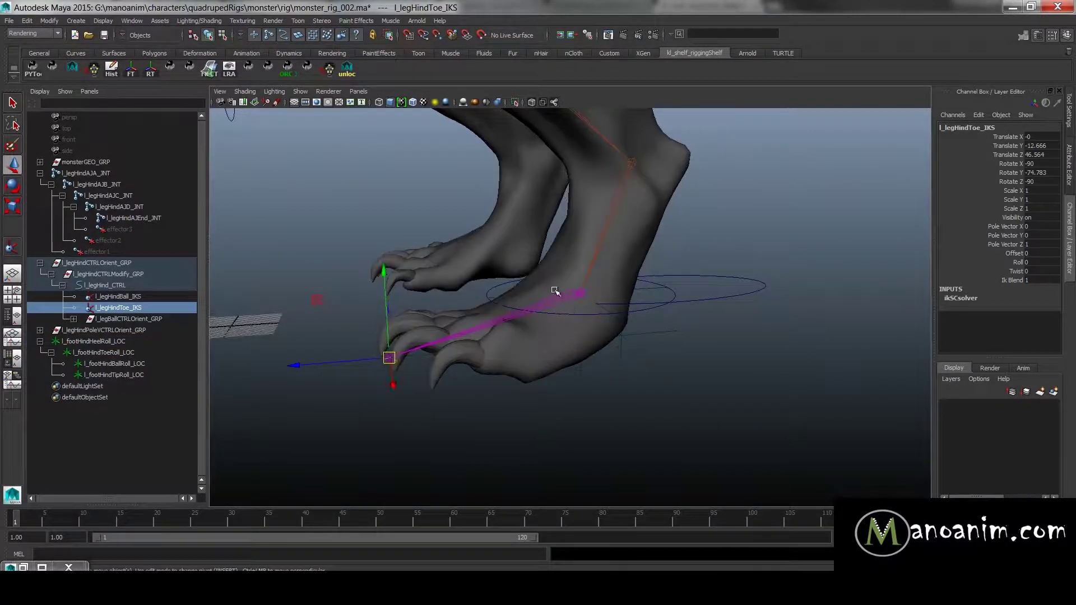
pyautogui.click(653, 329)
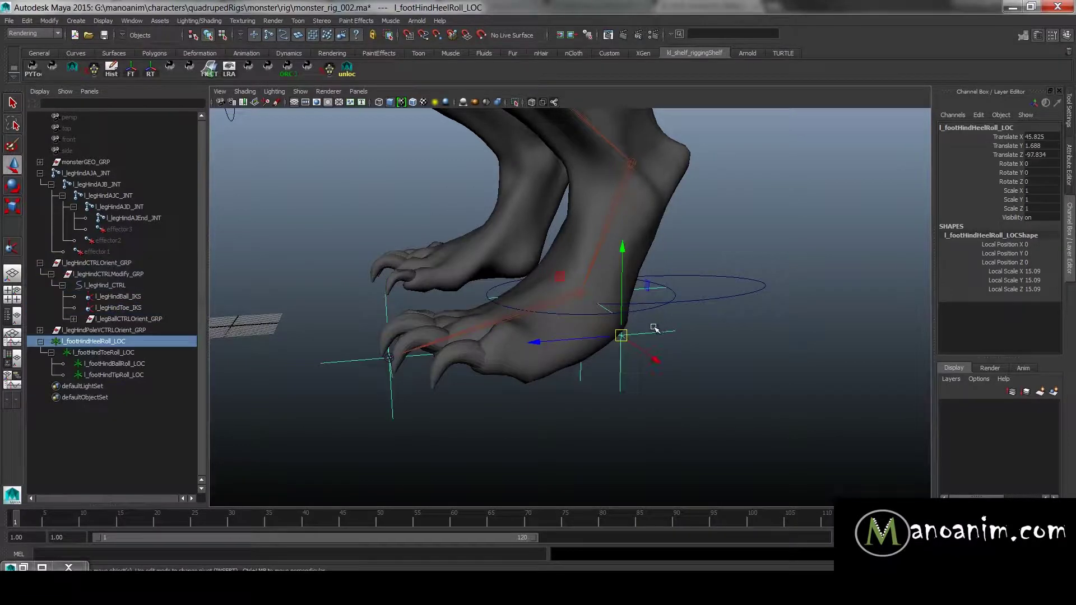
pyautogui.click(702, 307)
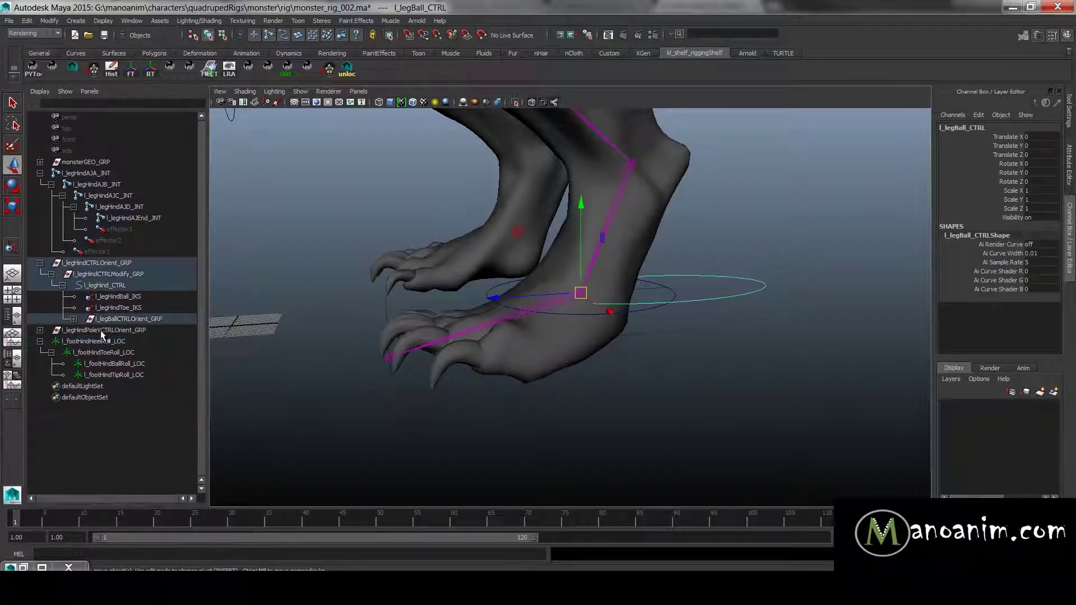
pyautogui.click(133, 317)
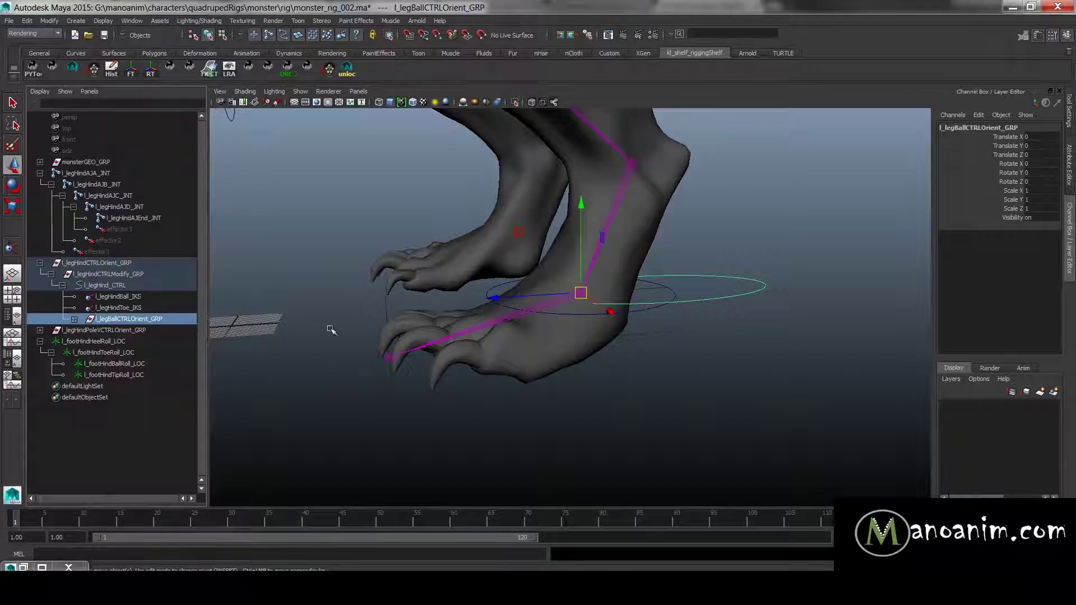
# - Examine l_legHind_CTRL and l_legBall_CTRL around the left hind ankle
pyautogui.keyDown('alt'); pyautogui.moveTo(605, 303); pyautogui.dragTo(629, 301); pyautogui.keyUp('alt')
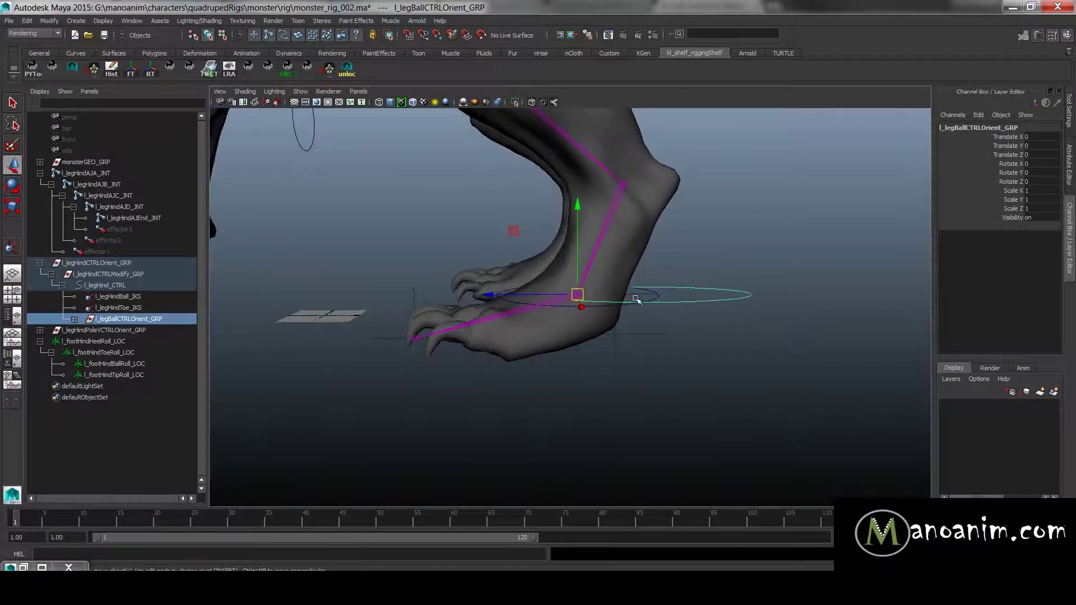
pyautogui.click(658, 298)
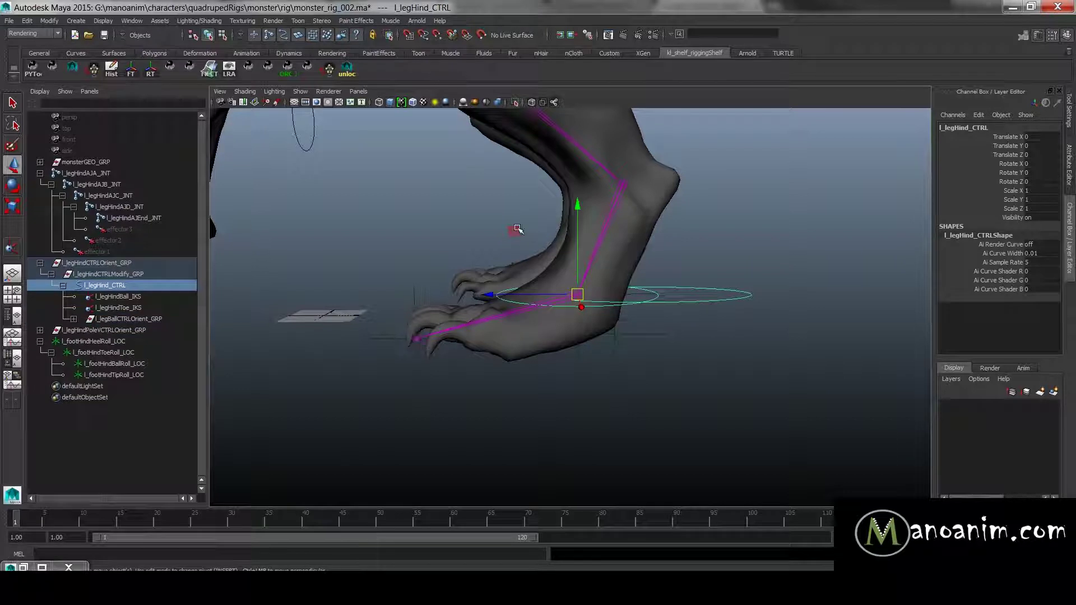
pyautogui.click(720, 300)
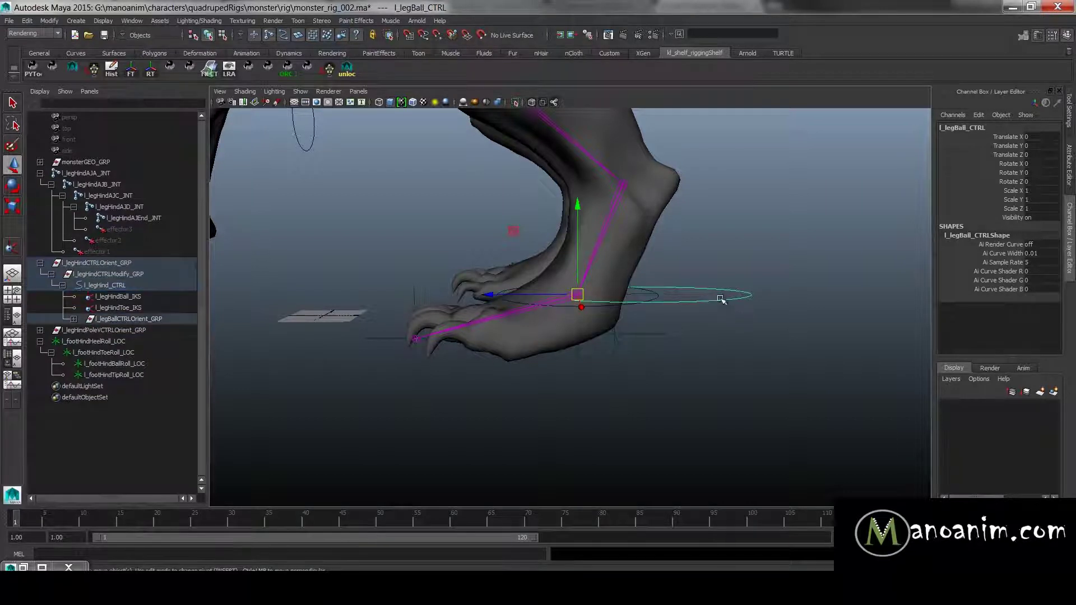
pyautogui.press('e')
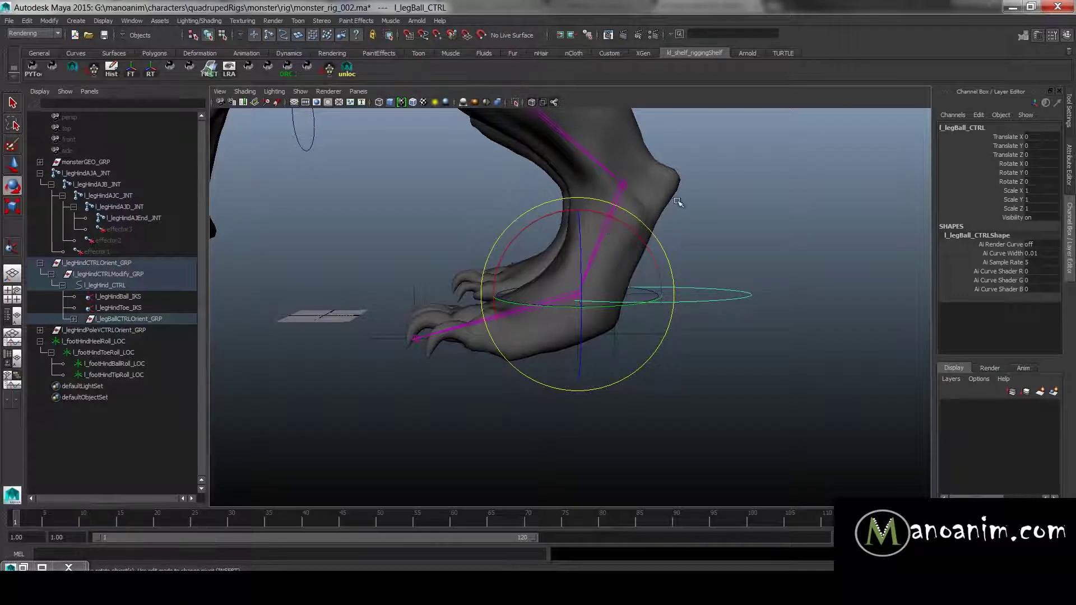
pyautogui.keyDown('alt'); pyautogui.moveTo(687, 219); pyautogui.dragTo(687, 257, button='middle'); pyautogui.keyUp('alt')
pyautogui.press('w')
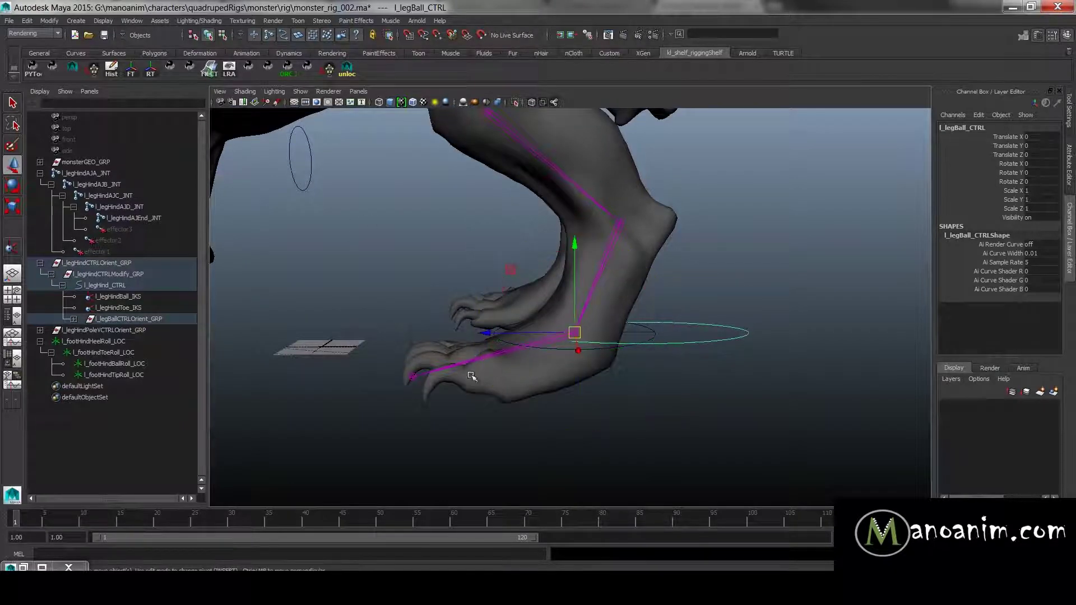
pyautogui.keyDown('alt'); pyautogui.moveTo(706, 234); pyautogui.dragTo(756, 262); pyautogui.keyUp('alt')
pyautogui.click(657, 334)
pyautogui.click(979, 115)
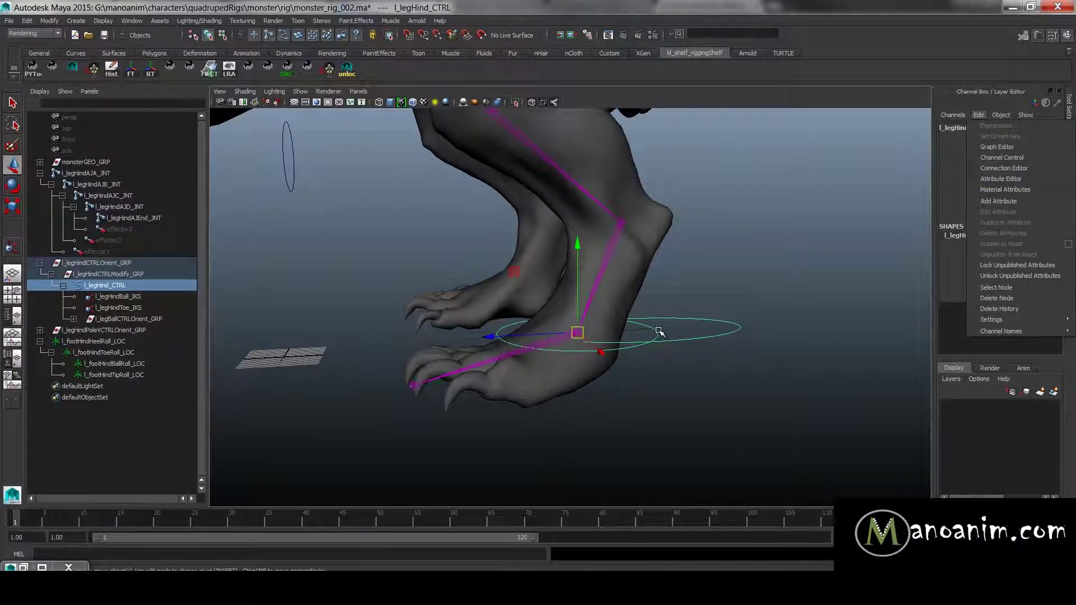
pyautogui.click(985, 115)
pyautogui.click(327, 303)
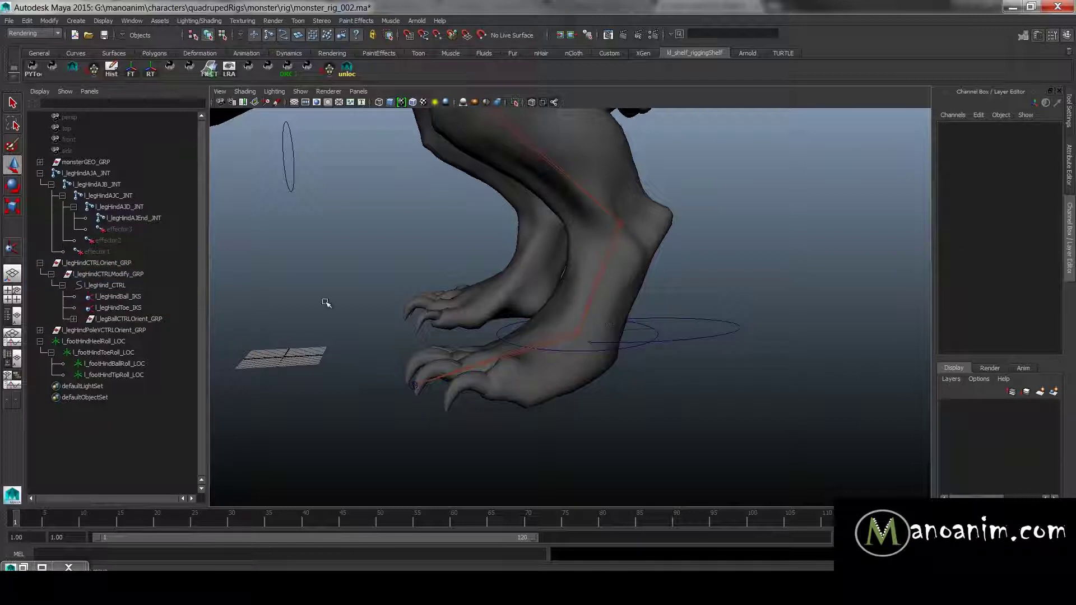
# - Add a keyable float attribute named heelRoll to l_legHind_CTRL
pyautogui.click(630, 344)
pyautogui.click(979, 115)
pyautogui.click(997, 201)
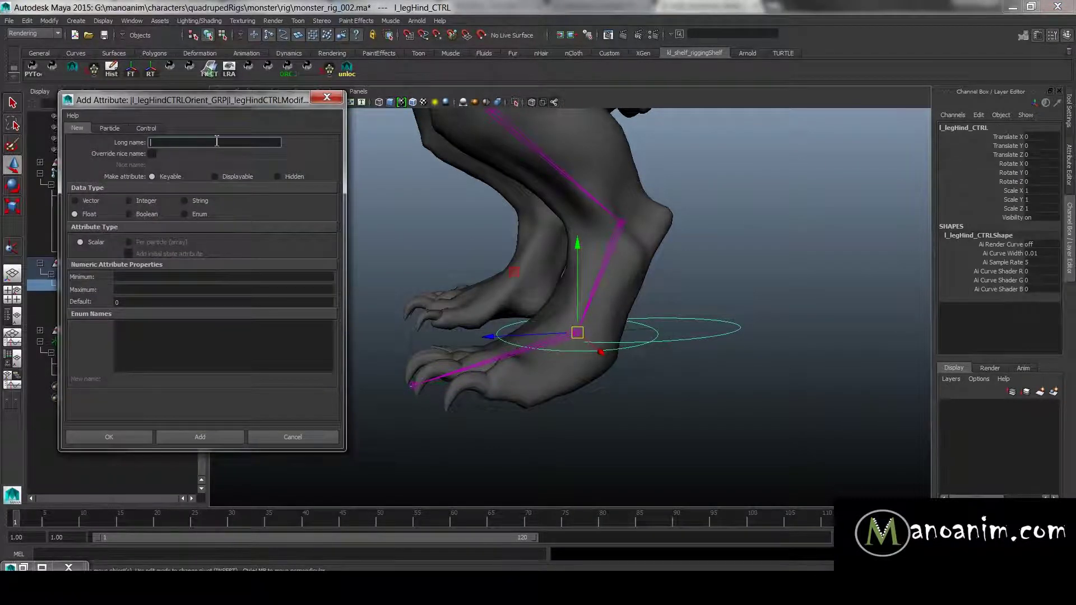
pyautogui.write('heelRoll')
pyautogui.press('Tab')
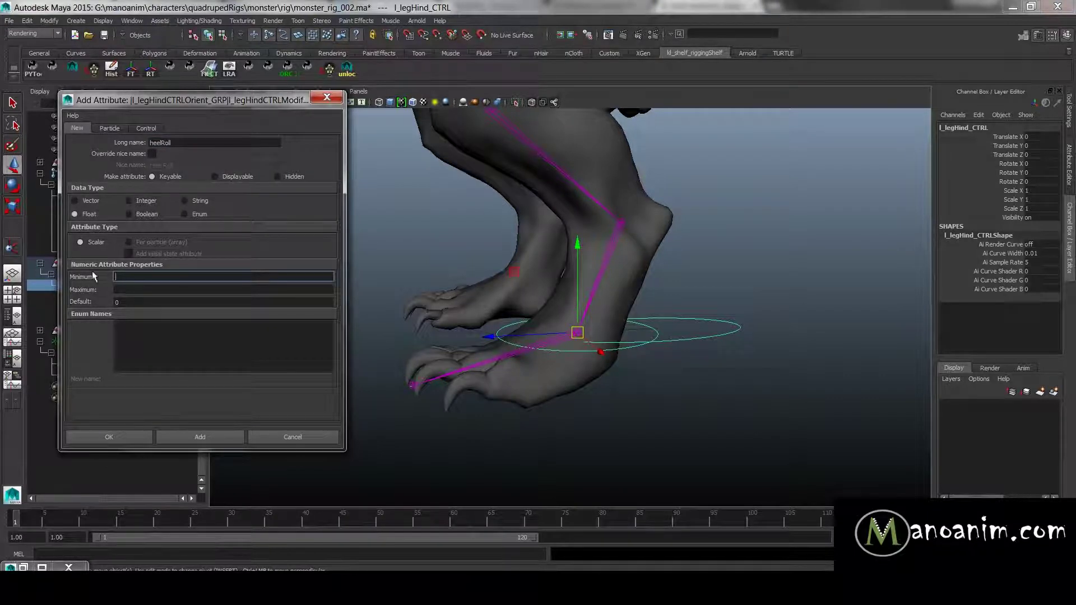
pyautogui.click(218, 441)
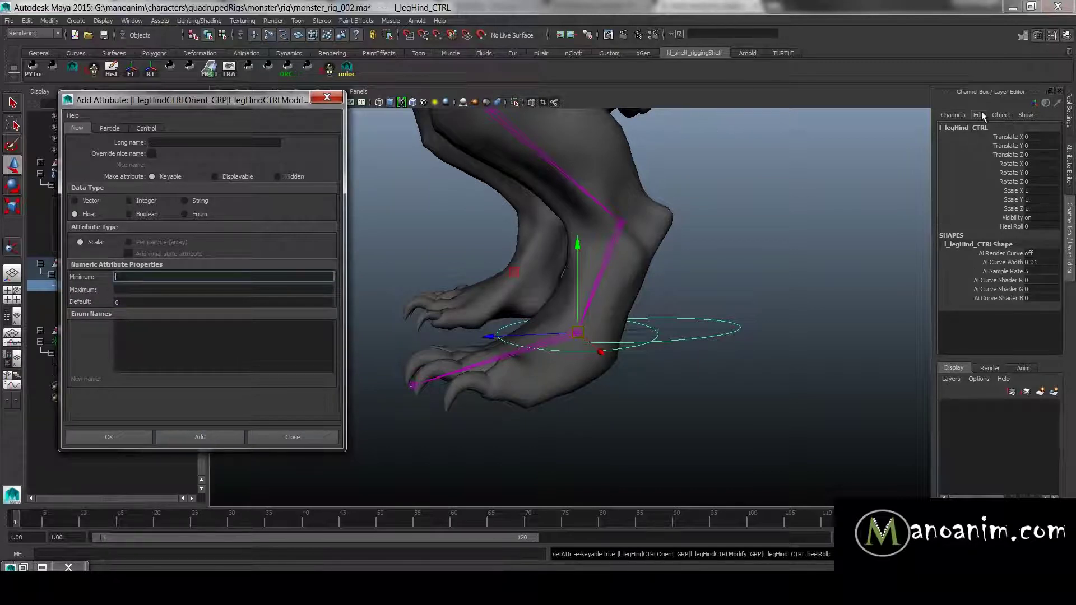
# - Add a keyable float attribute named toeRoll to l_legHind_CTRL
pyautogui.click(982, 116)
pyautogui.click(173, 140)
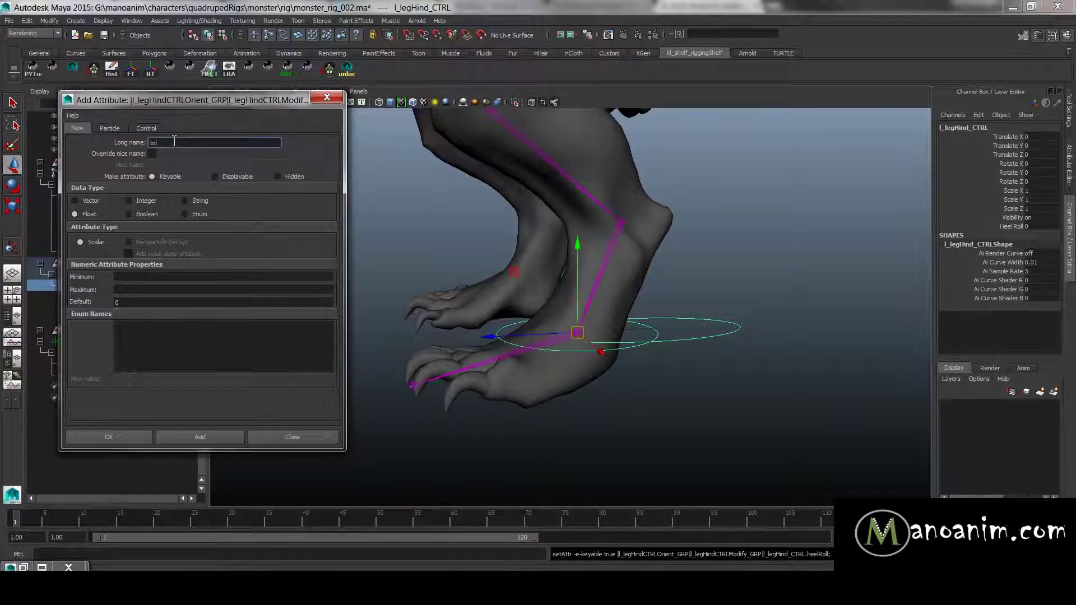
pyautogui.press('Tab')
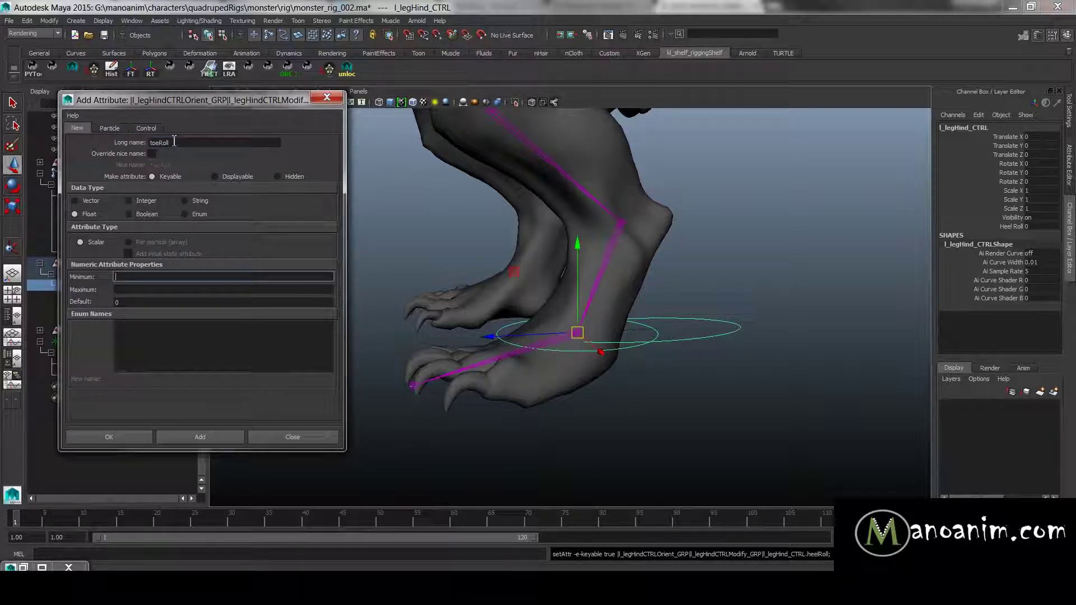
pyautogui.click(218, 439)
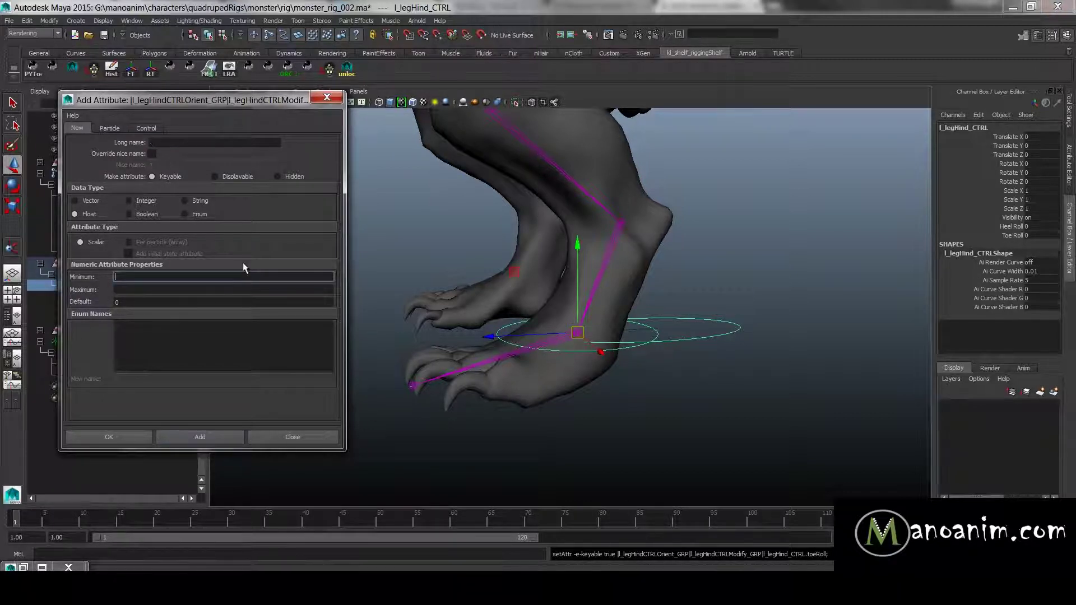
# - Add a keyable float attribute named tipRoll to l_legHind_CTRL and close the Add Attribute window
pyautogui.click(237, 143)
pyautogui.click(238, 144)
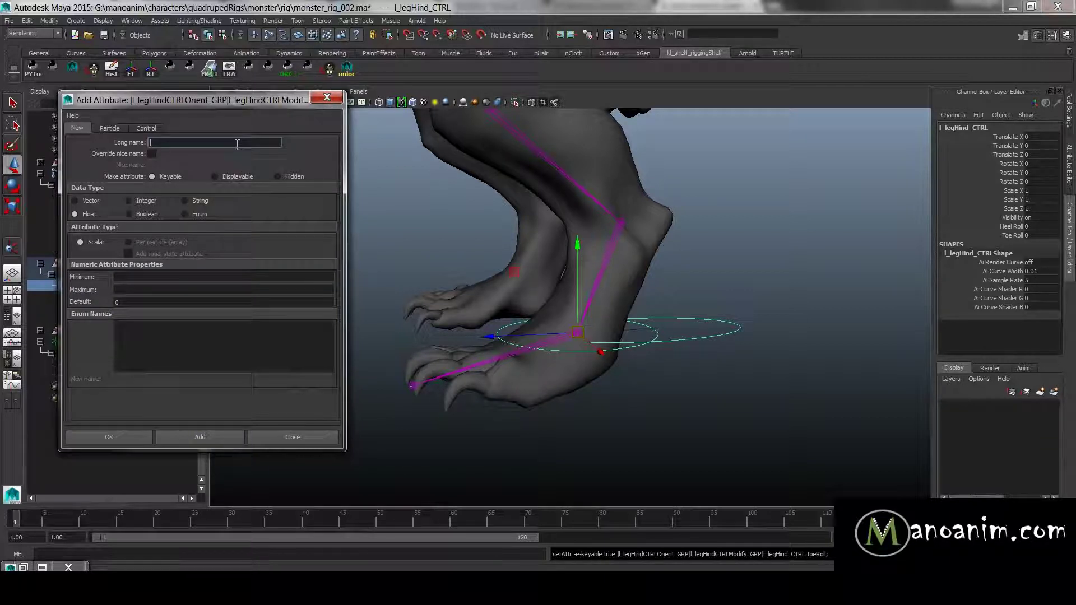
pyautogui.write('tipRoll')
pyautogui.click(202, 434)
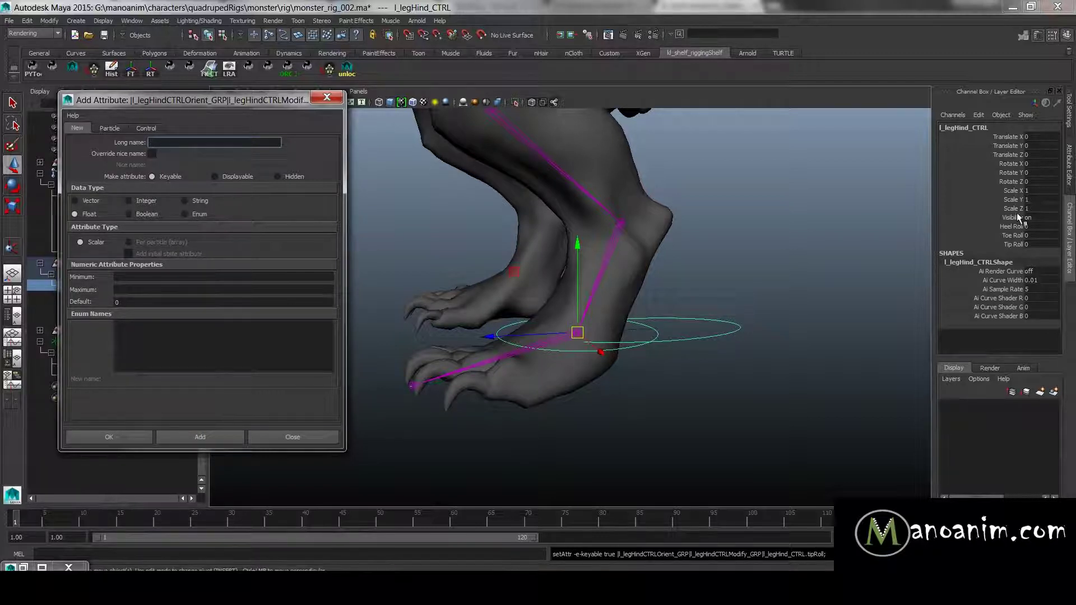
pyautogui.moveTo(1019, 218); pyautogui.dragTo(1017, 191)
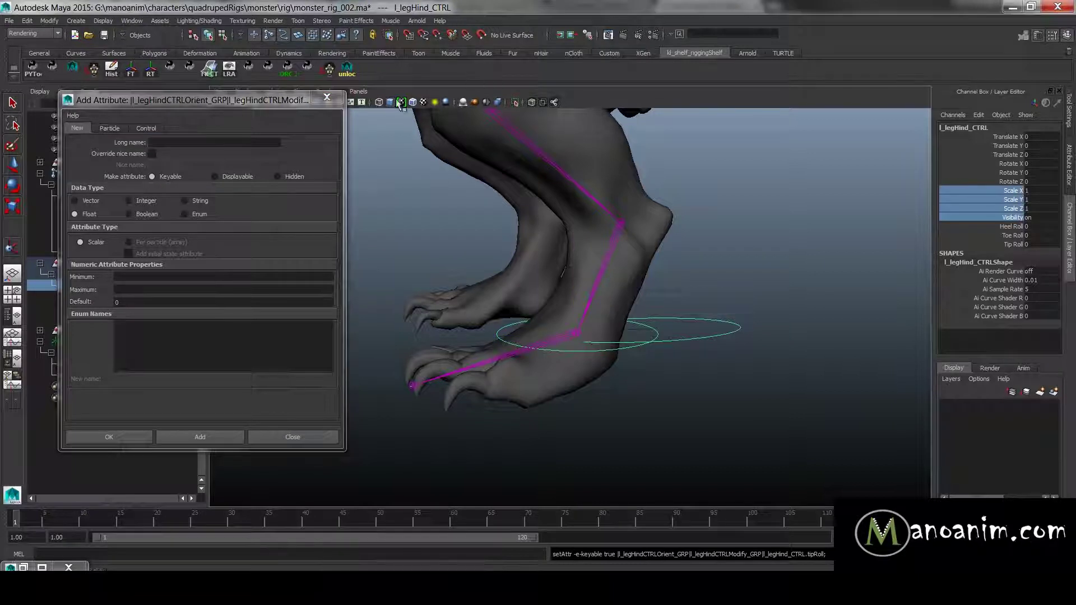
pyautogui.click(334, 106)
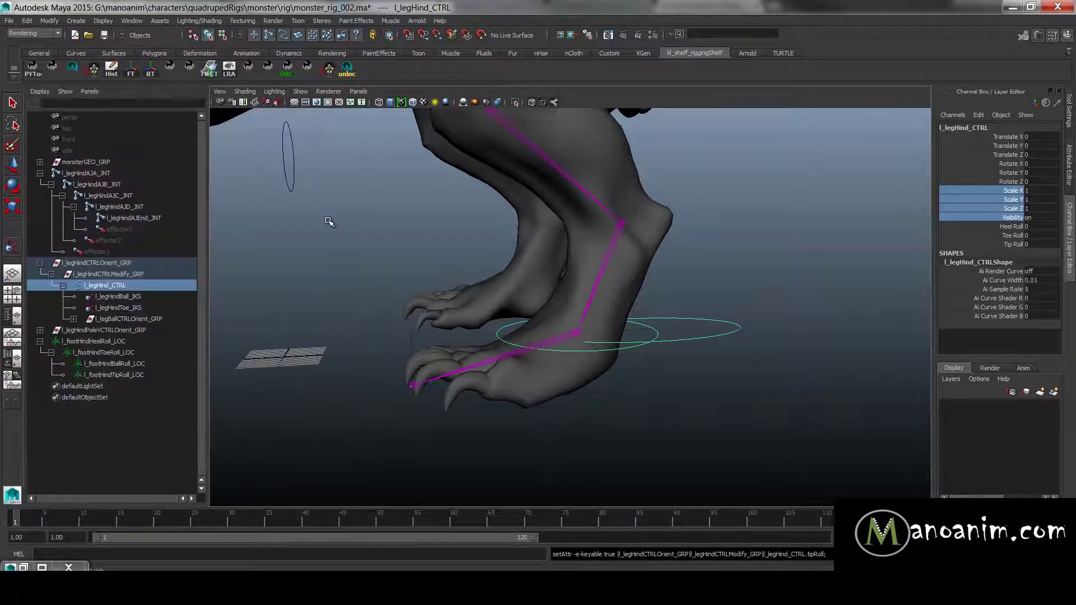
# - Open the Connection Editor with l_legHind_CTRL as the source and l_footHindHeelRoll_LOC as the target
pyautogui.moveTo(1011, 226); pyautogui.dragTo(1014, 243)
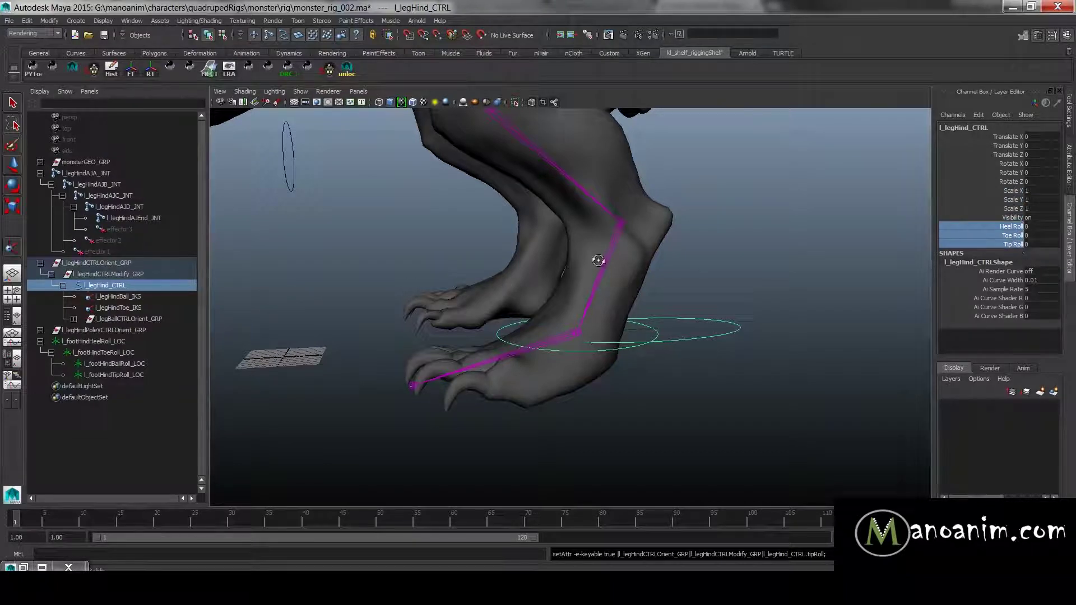
pyautogui.press('w')
pyautogui.click(659, 338)
pyautogui.click(653, 330)
pyautogui.keyDown('alt'); pyautogui.moveTo(697, 295); pyautogui.dragTo(633, 255); pyautogui.keyUp('alt')
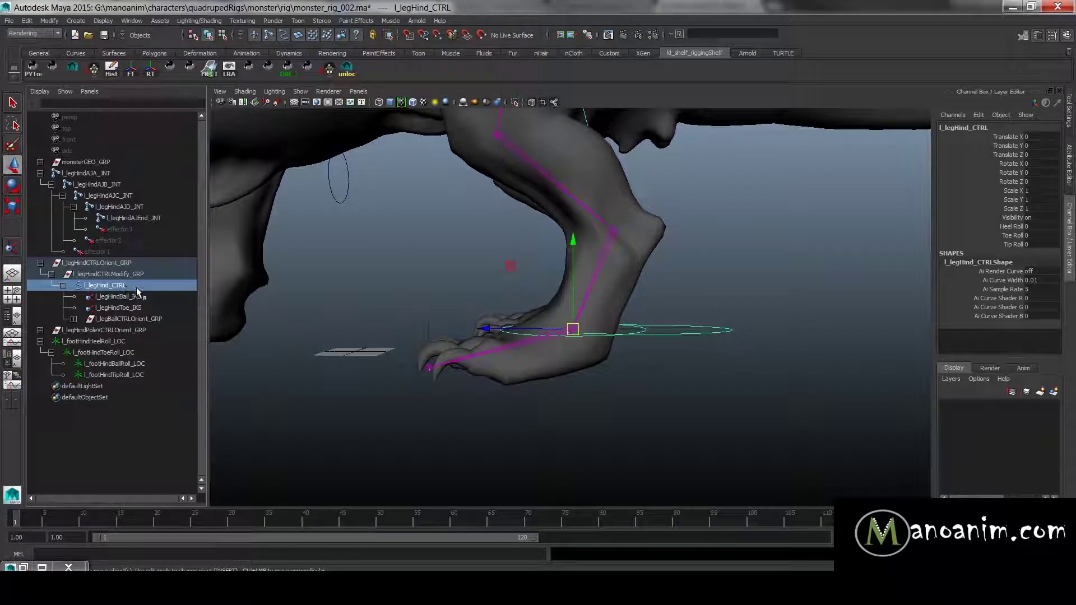
pyautogui.keyDown('ctrl'); pyautogui.click(118, 341); pyautogui.keyUp('ctrl')
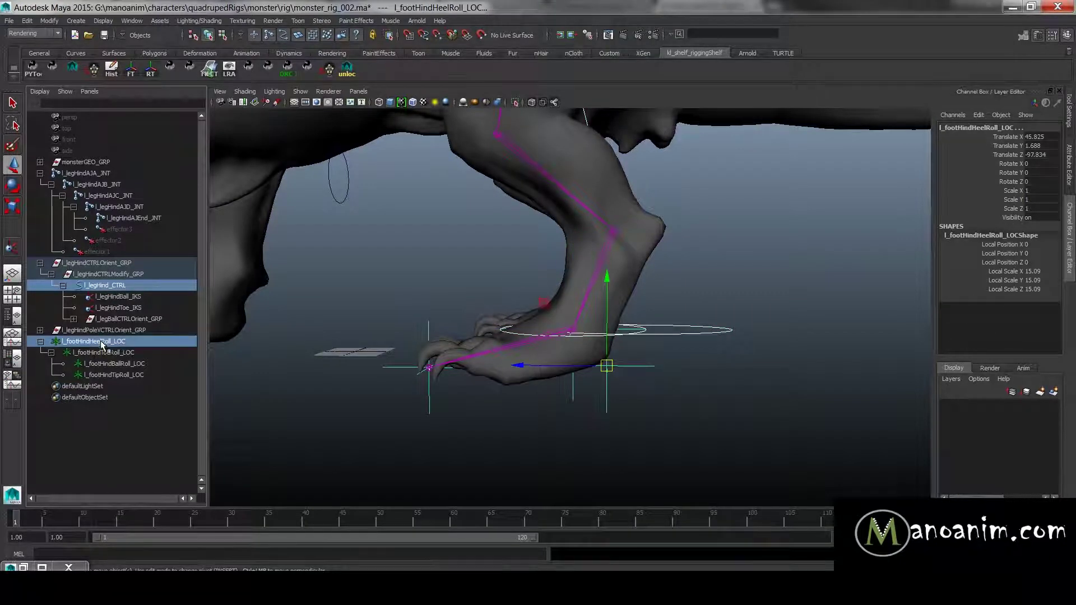
pyautogui.press('space')
pyautogui.press('space')
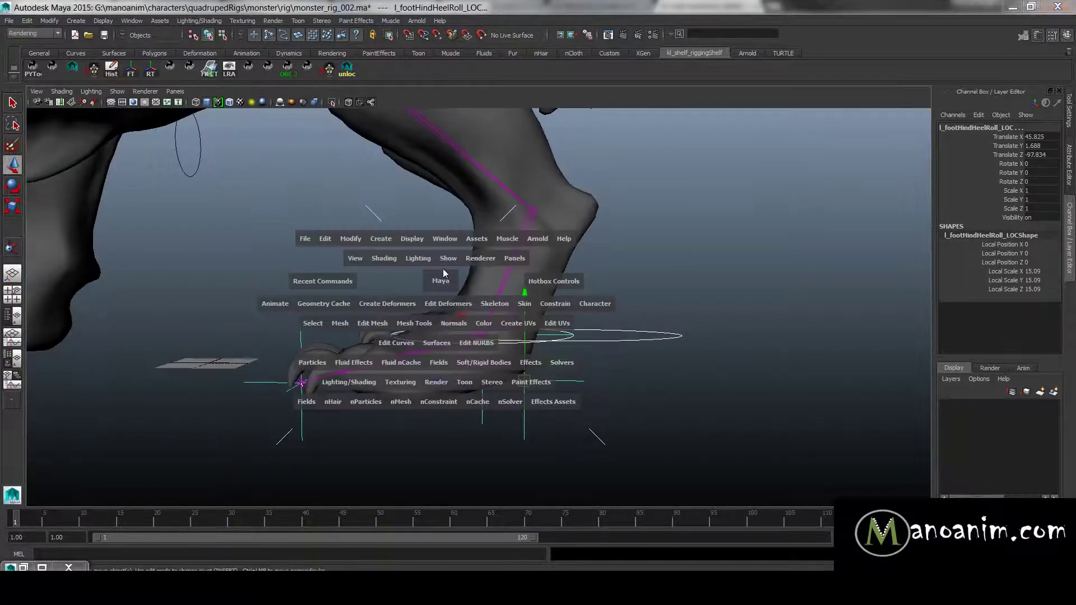
pyautogui.press('space')
pyautogui.press('space')
pyautogui.moveTo(485, 232); pyautogui.dragTo(656, 280)
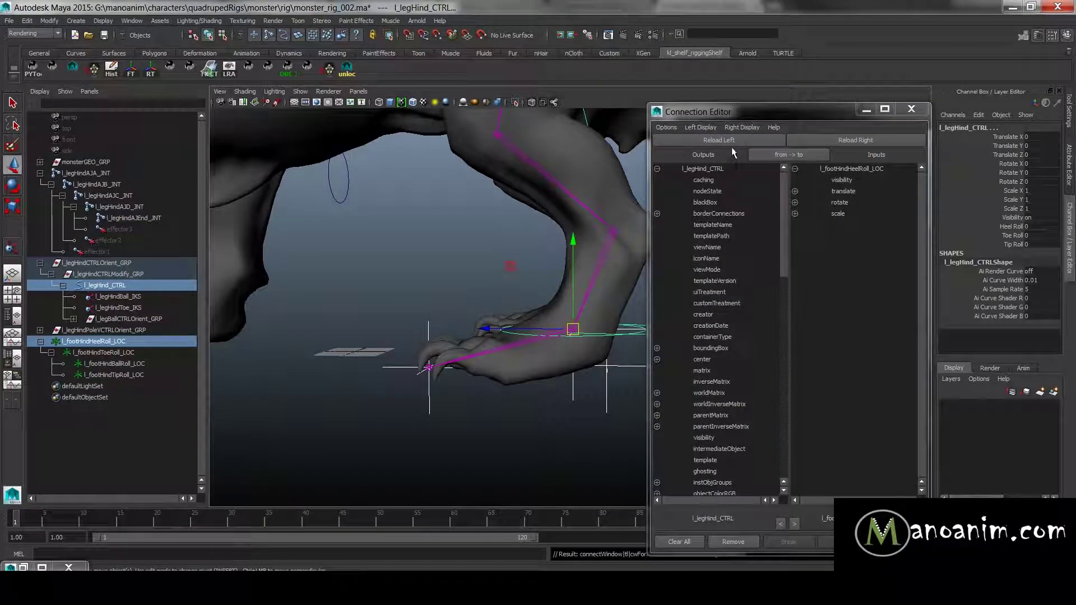
# - Hide the non-keyable attributes of l_legHind_CTRL in the Connection Editor and review its roll channels
pyautogui.click(710, 129)
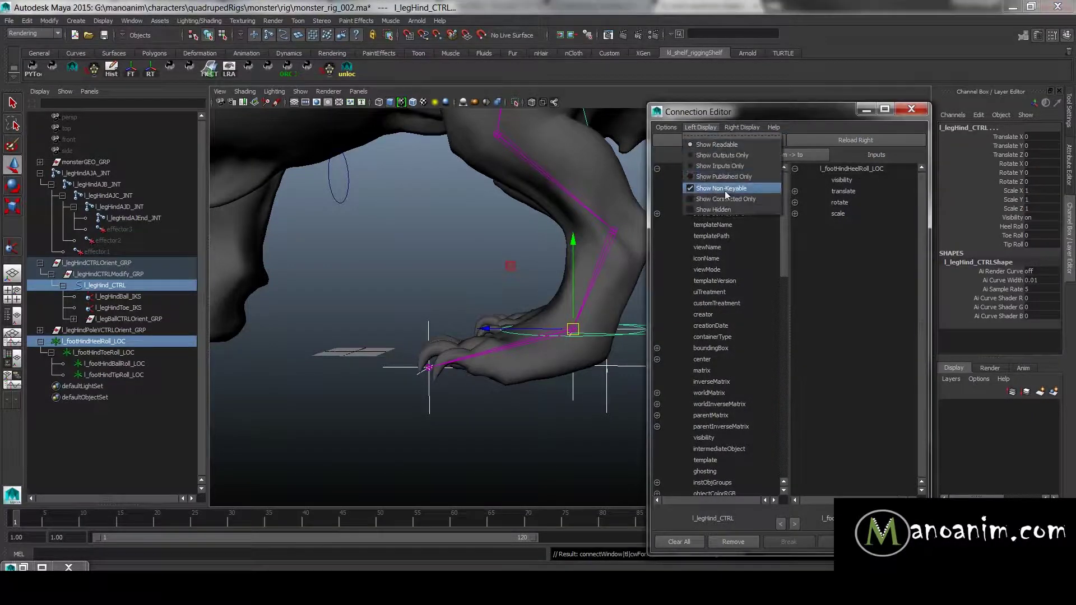
pyautogui.click(692, 189)
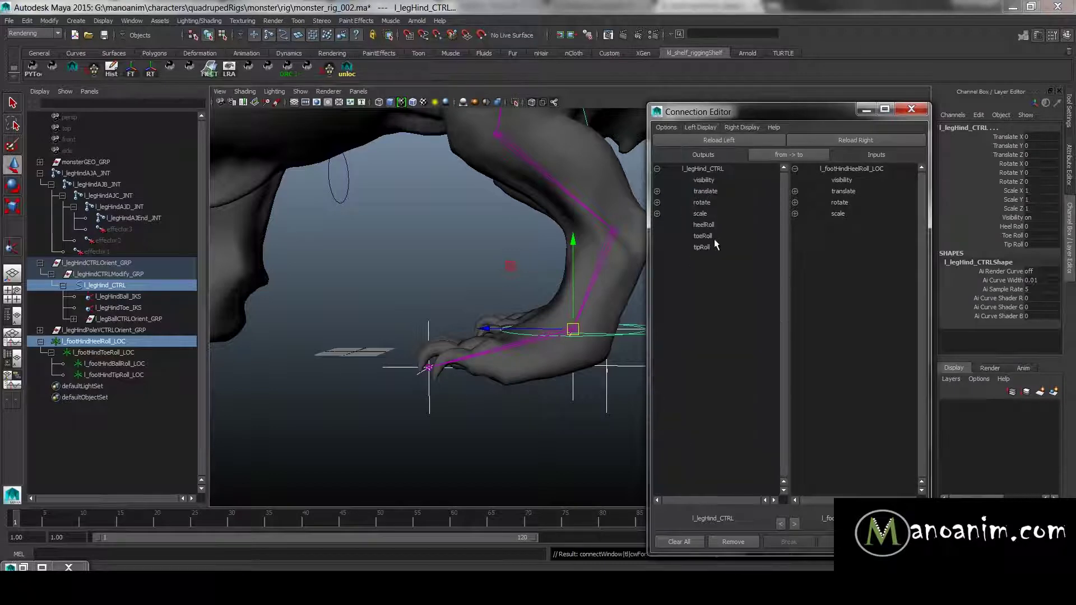
pyautogui.moveTo(1009, 226); pyautogui.dragTo(1010, 250)
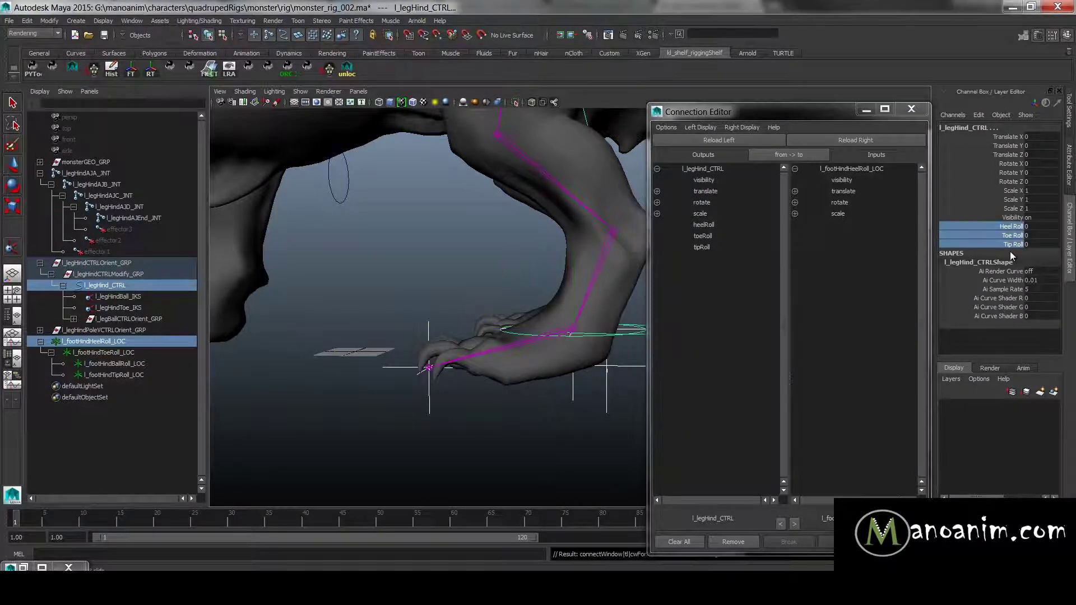
pyautogui.moveTo(1007, 146); pyautogui.dragTo(1013, 242)
# - Test the heel roll by rotating l_footHindHeelRoll_LOC about 17 degrees around X, and undo the rotation
pyautogui.click(100, 343)
pyautogui.press('w')
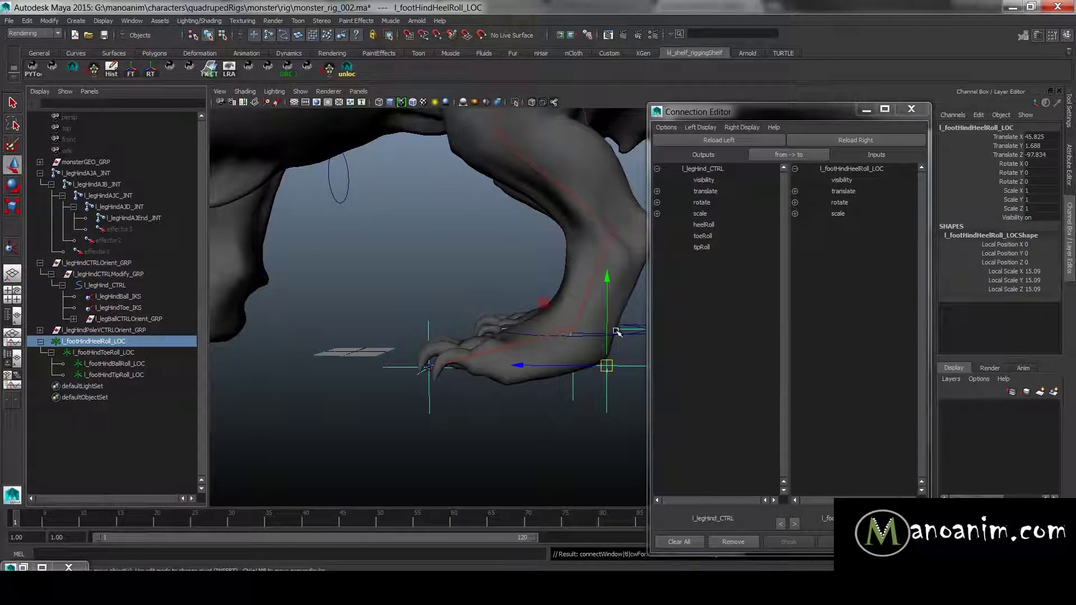
pyautogui.press('e')
pyautogui.keyDown('alt'); pyautogui.moveTo(603, 285); pyautogui.dragTo(531, 304, button='middle'); pyautogui.keyUp('alt')
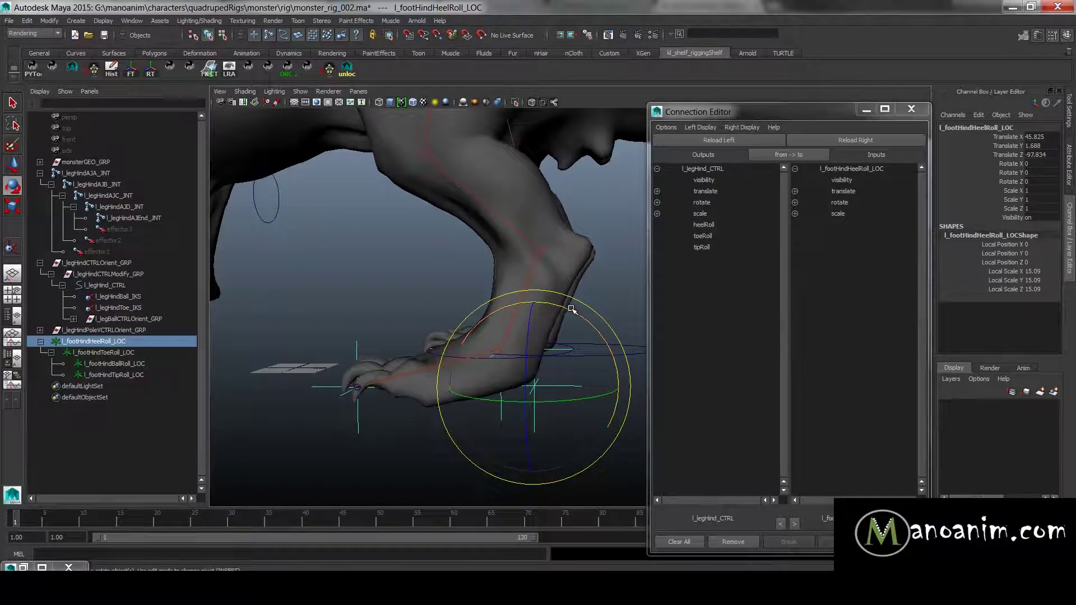
pyautogui.moveTo(568, 309); pyautogui.dragTo(609, 293)
pyautogui.hotkey('ctrl', 'z')
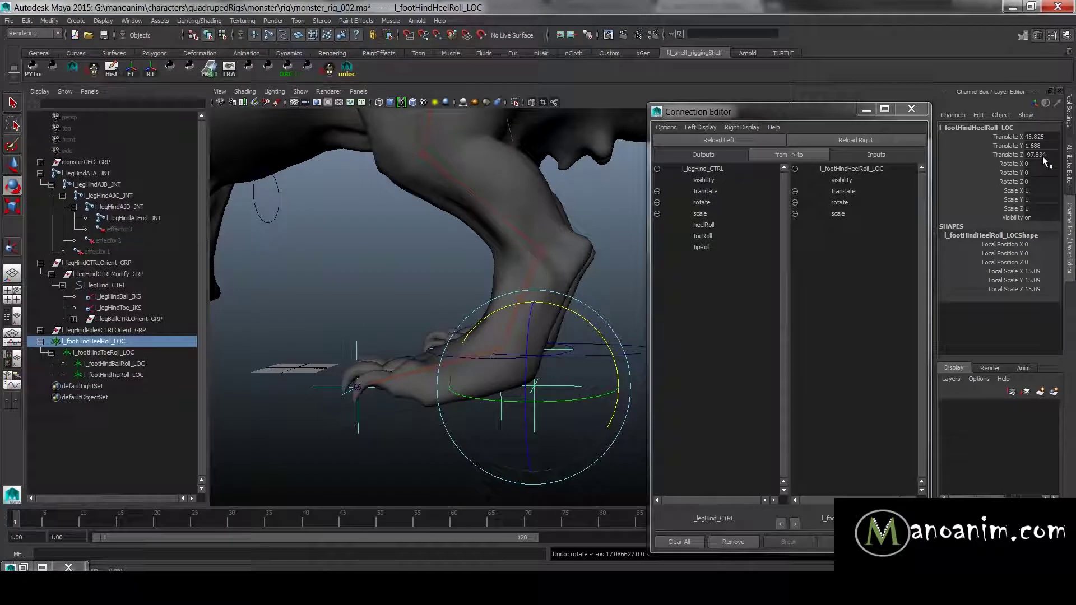
# - Connect heelRoll of l_legHind_CTRL to rotateX of l_footHindHeelRoll_LOC
pyautogui.click(704, 225)
pyautogui.click(794, 203)
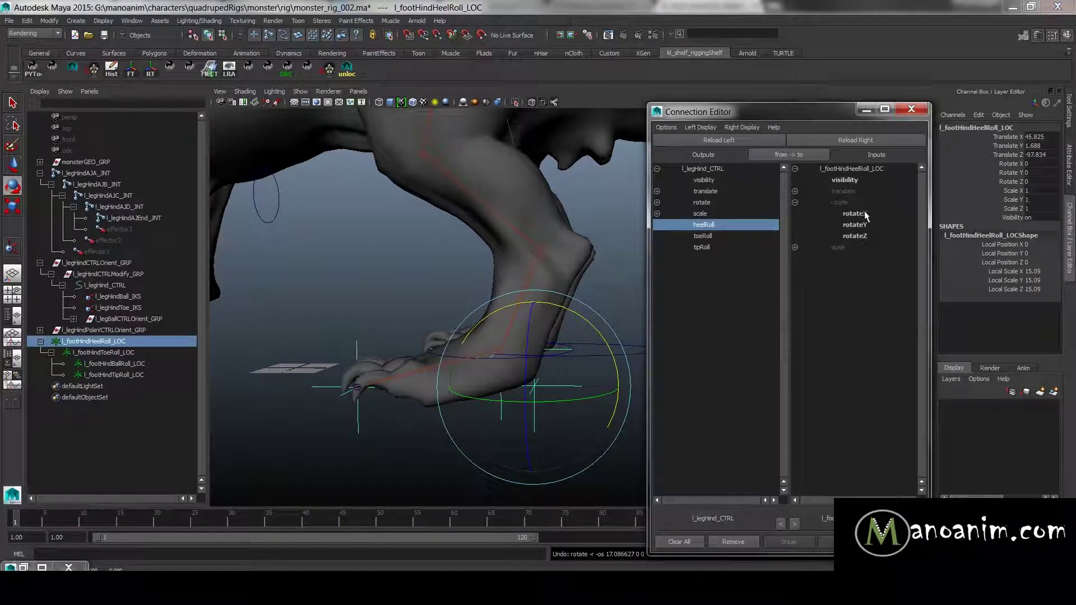
pyautogui.click(858, 214)
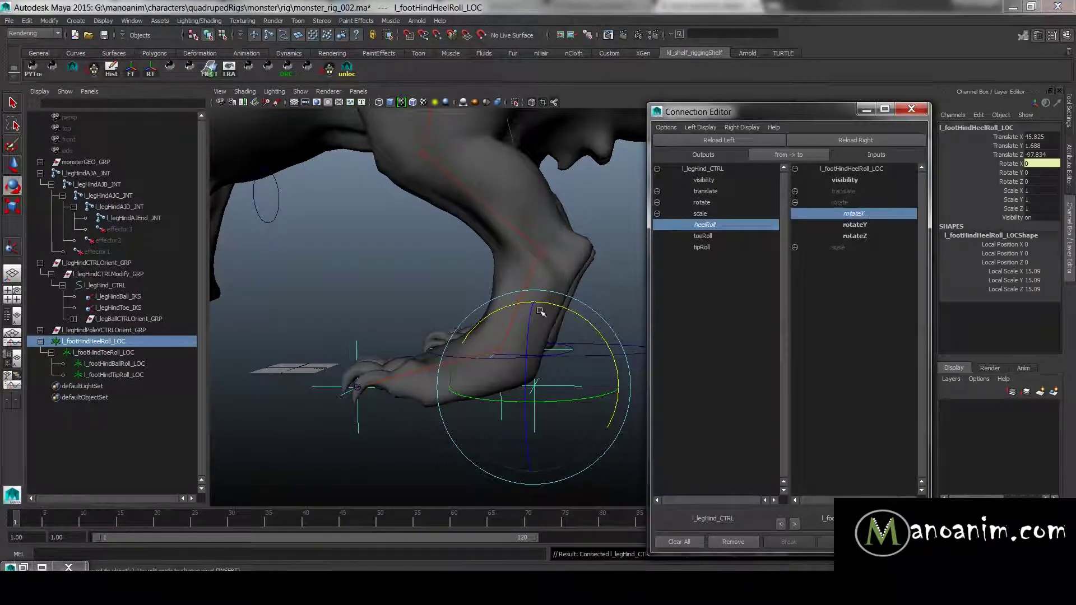
# - Load l_footHindToeRoll_LOC as the target and connect toeRoll of l_legHind_CTRL to its rotateX
pyautogui.click(113, 353)
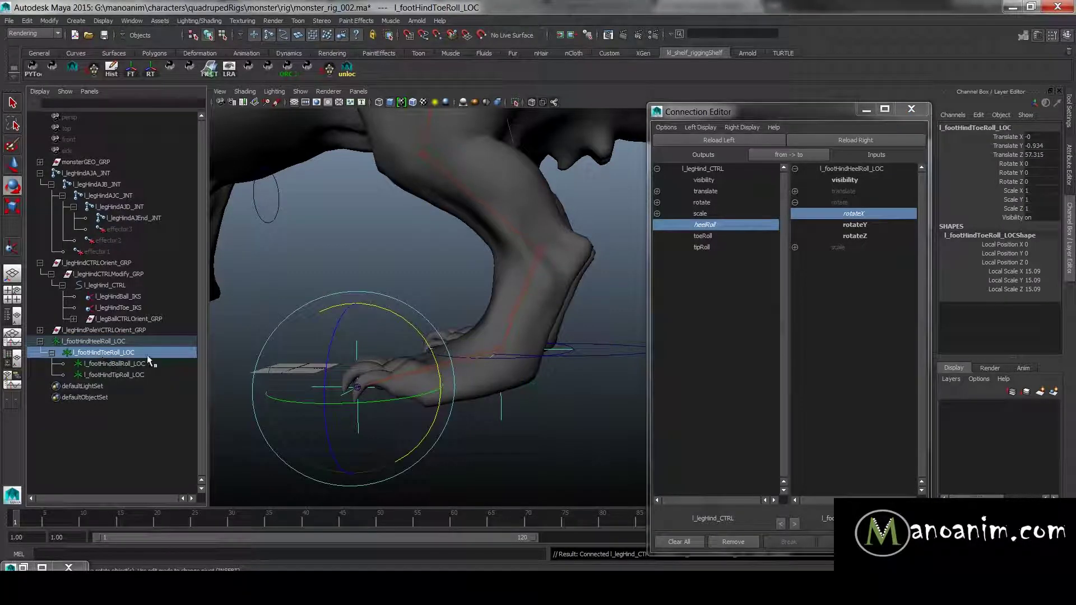
pyautogui.click(849, 141)
pyautogui.click(717, 237)
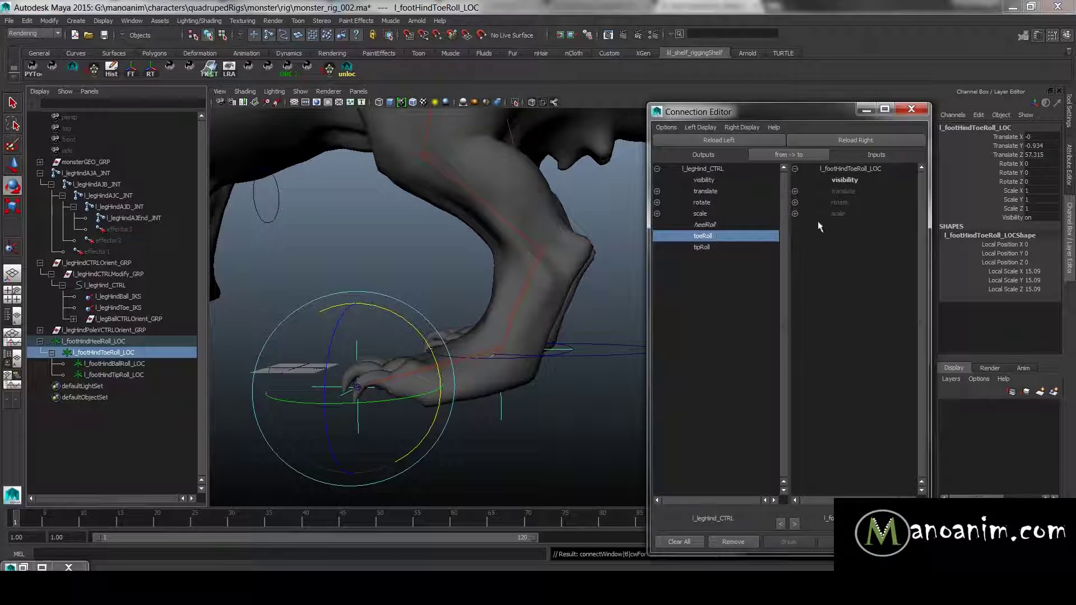
pyautogui.click(795, 203)
pyautogui.click(857, 214)
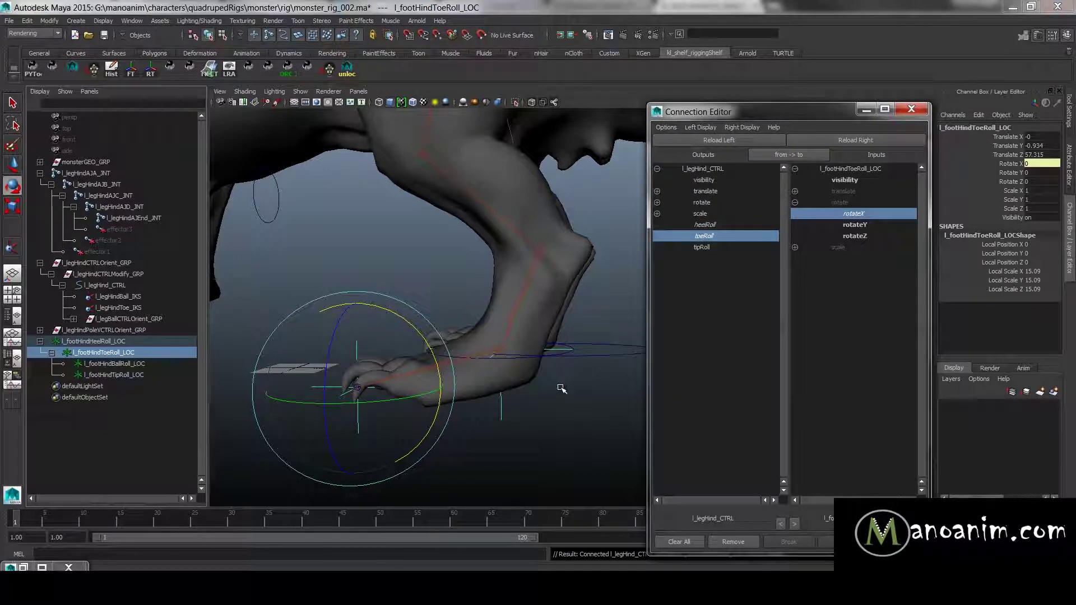
# - Test the Heel Roll channel of l_legHind_CTRL at about 13.6 and beyond from the side, undoing each change
pyautogui.click(570, 352)
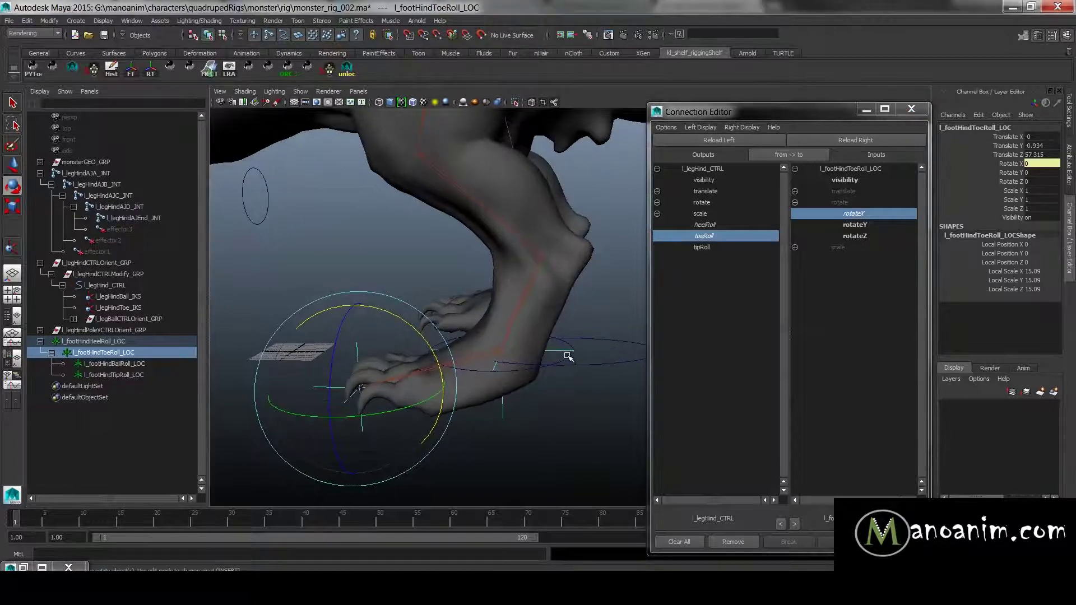
pyautogui.click(1010, 226)
pyautogui.moveTo(607, 293); pyautogui.dragTo(820, 333, button='middle')
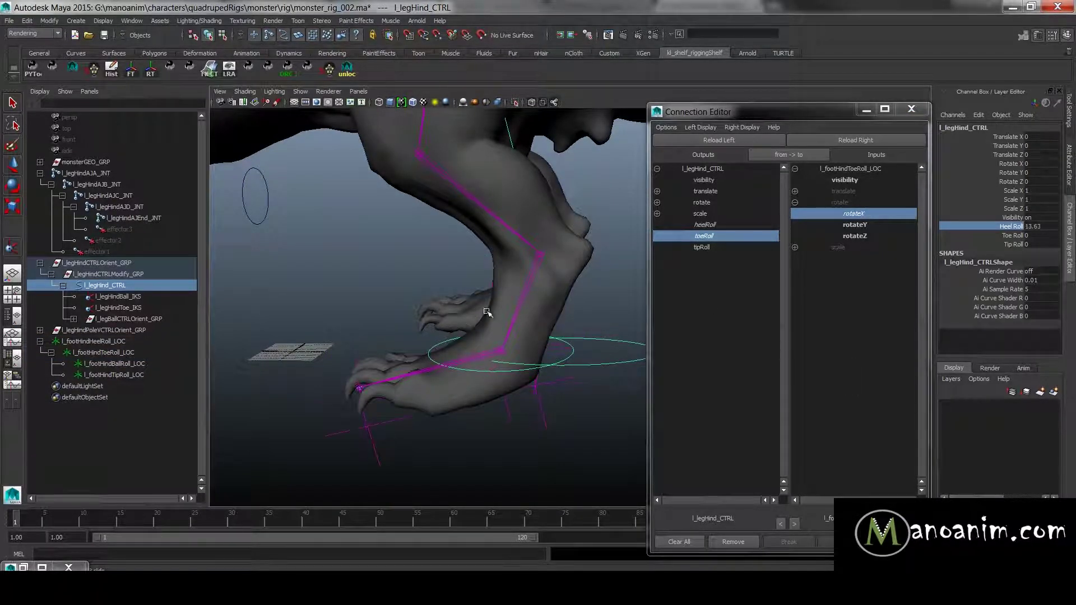
pyautogui.hotkey('ctrl', 'z')
pyautogui.hotkey('ctrl', 'z')
pyautogui.hotkey('ctrl', 'z')
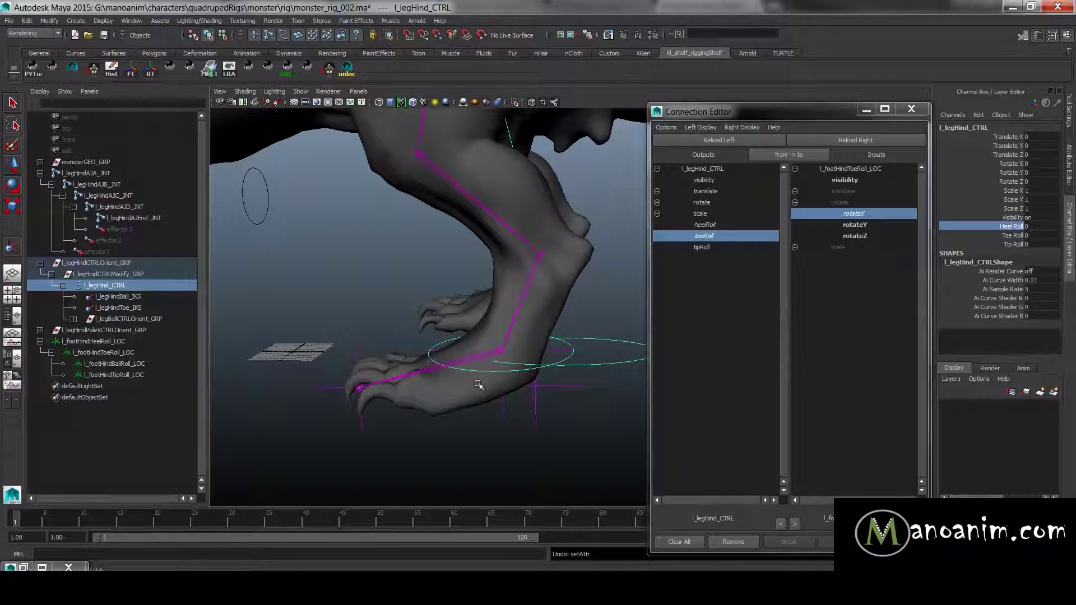
pyautogui.keyDown('alt'); pyautogui.moveTo(501, 357); pyautogui.dragTo(511, 345); pyautogui.keyUp('alt')
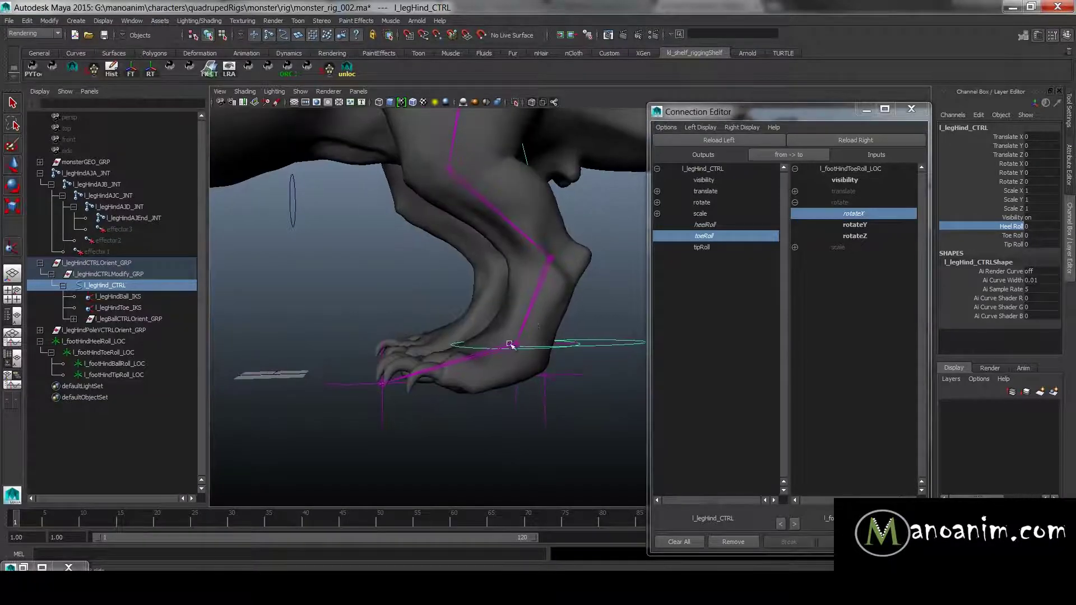
pyautogui.moveTo(511, 360); pyautogui.dragTo(506, 303, button='middle')
pyautogui.hotkey('ctrl', 'z')
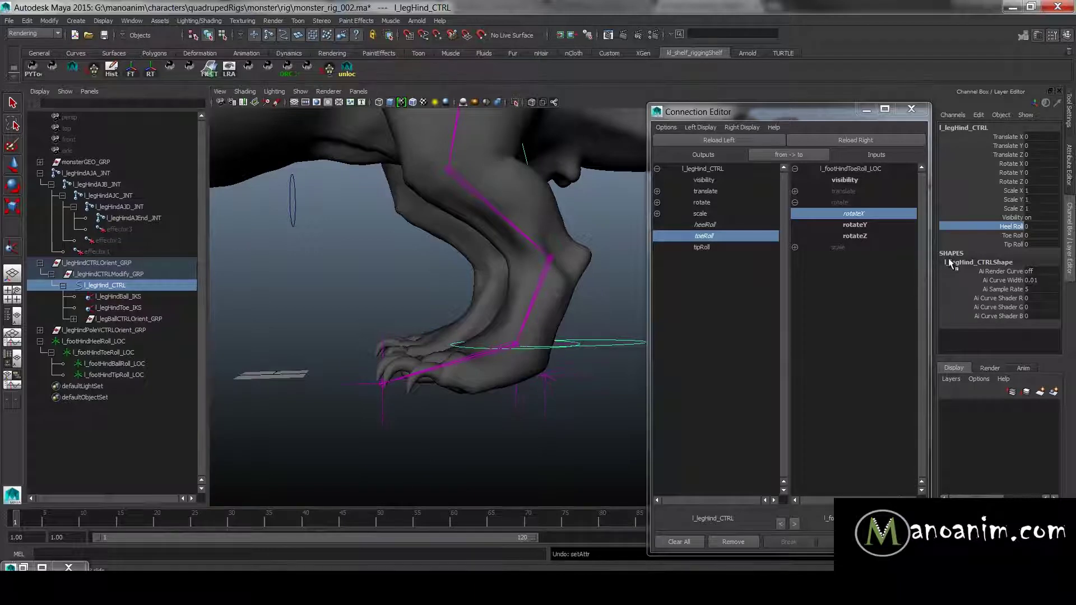
# - Test the Toe Roll channel of l_legHind_CTRL and undo the change
pyautogui.click(1012, 235)
pyautogui.moveTo(669, 285); pyautogui.dragTo(457, 323, button='middle')
pyautogui.hotkey('ctrl', 'z')
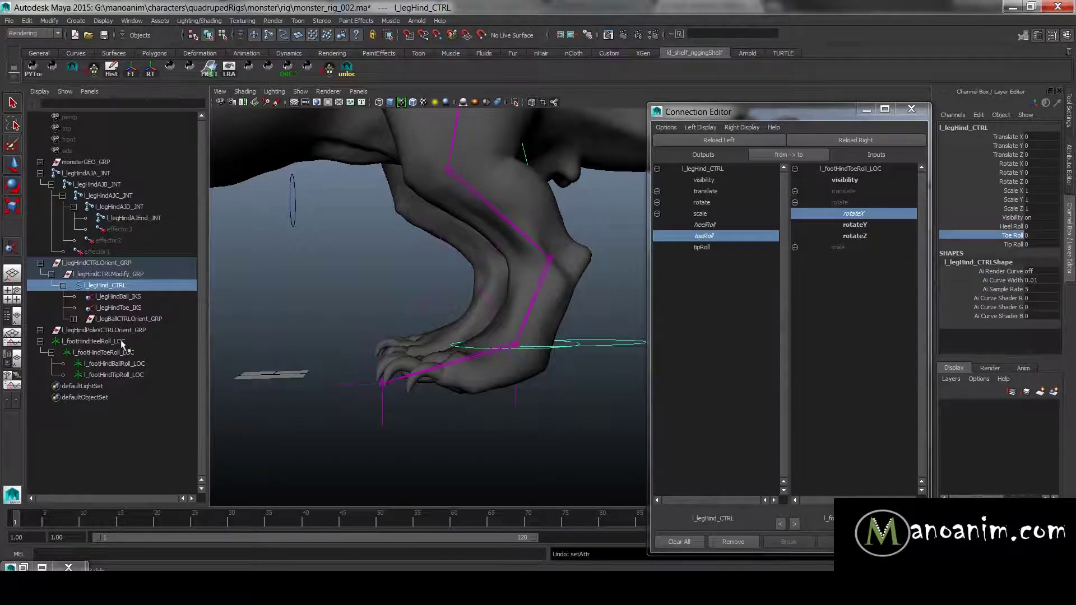
# - Review the IK handles under l_legHind_CTRL and parent l_legHindToe_IKS under l_footHindToeRoll_LOC
pyautogui.click(117, 297)
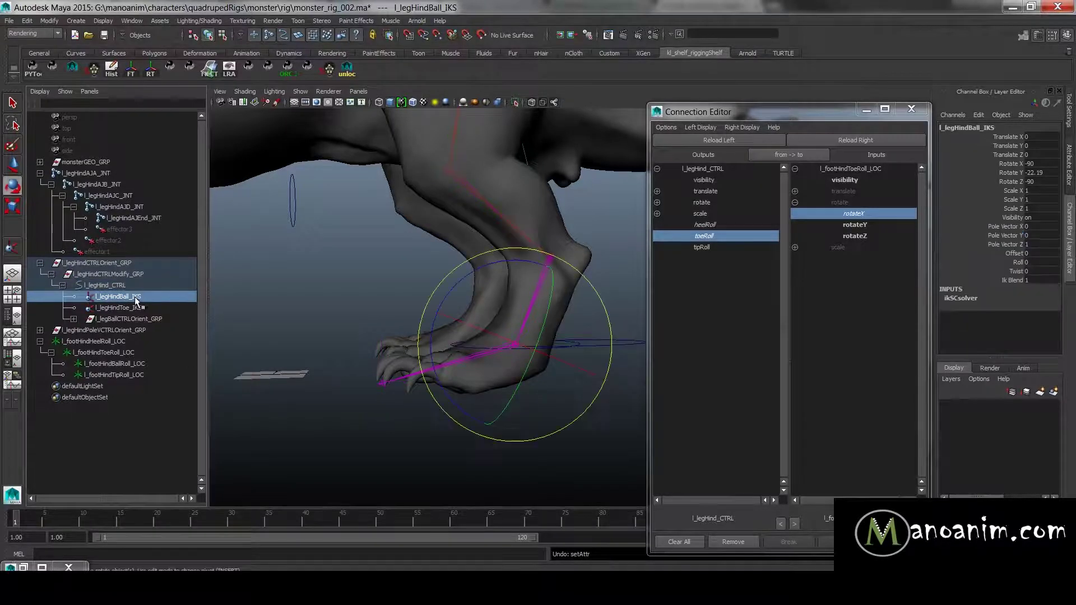
pyautogui.keyDown('alt'); pyautogui.moveTo(392, 308); pyautogui.dragTo(336, 312); pyautogui.keyUp('alt')
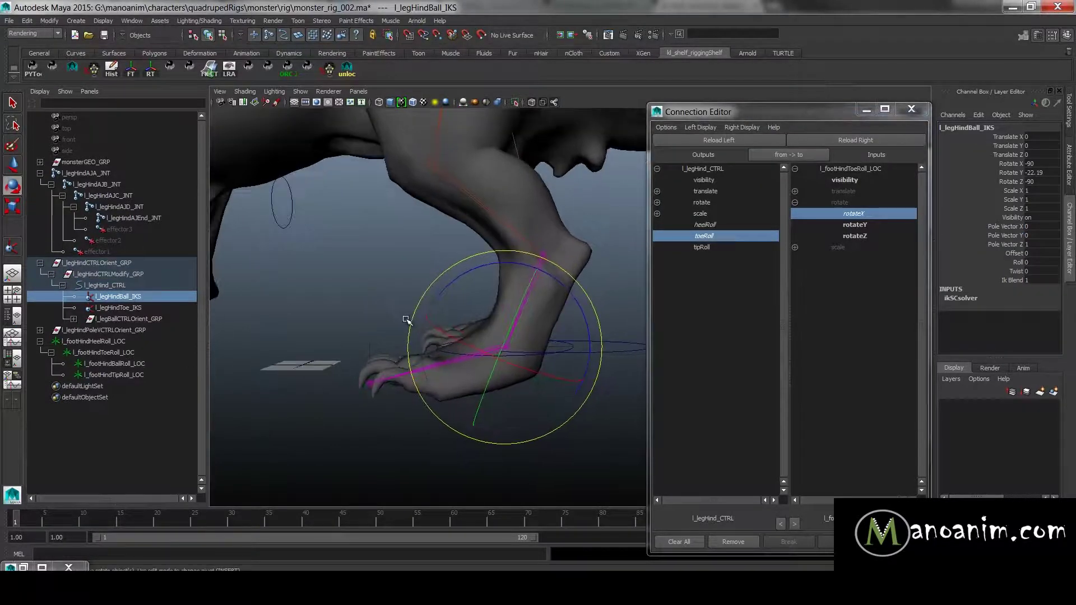
pyautogui.press('w')
pyautogui.click(73, 318)
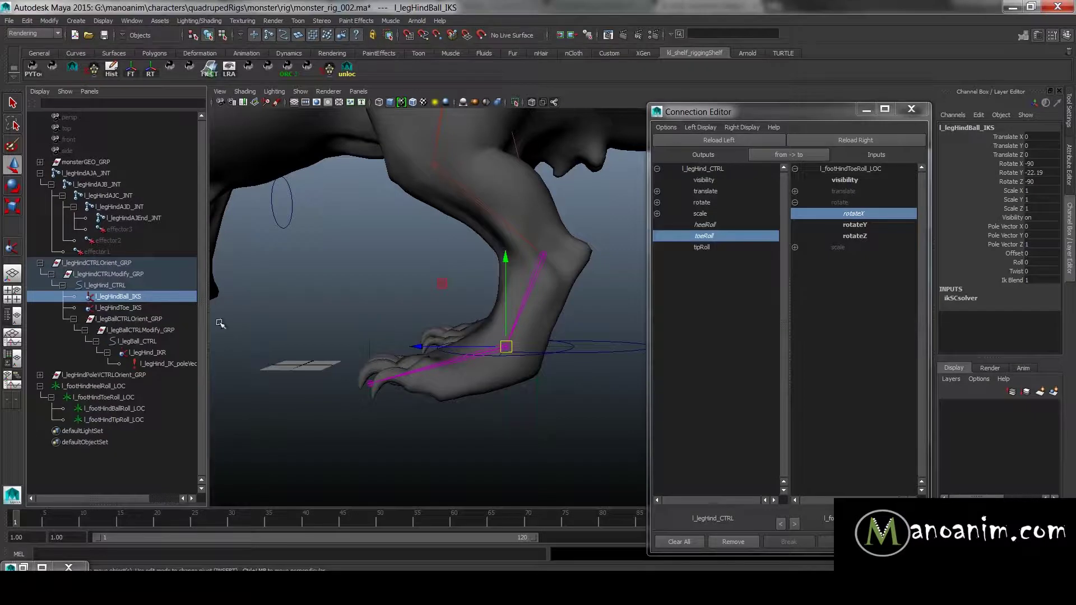
pyautogui.click(118, 308)
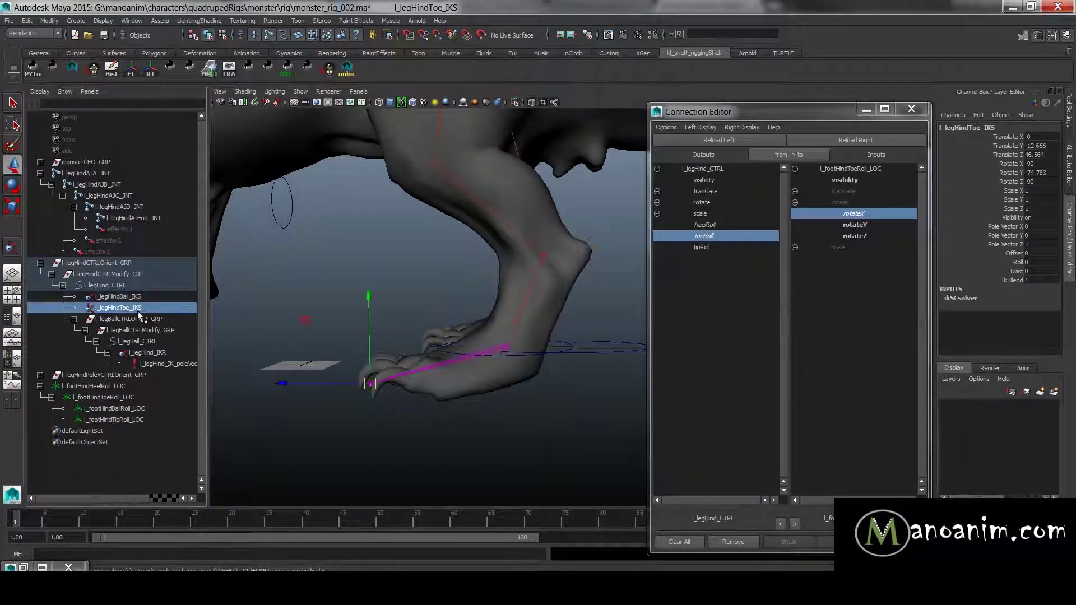
pyautogui.moveTo(118, 307); pyautogui.dragTo(132, 398, button='middle')
# - Try rotating l_footHindToeRoll_LOC and l_footHindHeelRoll_LOC around X, and undo the last rotation
pyautogui.click(147, 387)
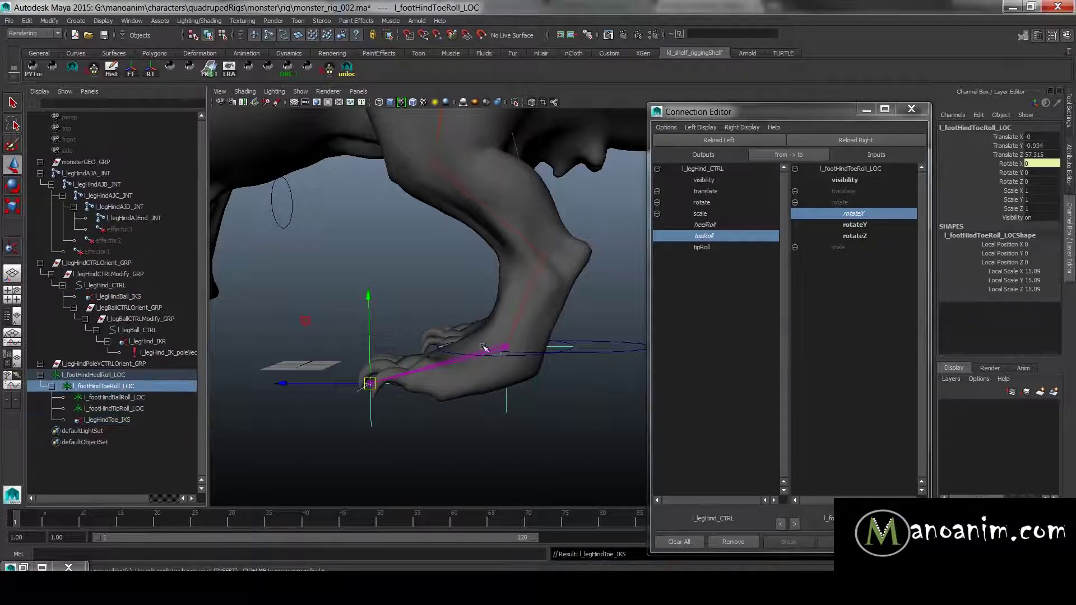
pyautogui.press('e')
pyautogui.moveTo(433, 331)
pyautogui.mouseDown()
pyautogui.moveTo(379, 297)
pyautogui.moveTo(429, 317)
pyautogui.mouseUp()
pyautogui.moveTo(517, 397); pyautogui.dragTo(497, 408)
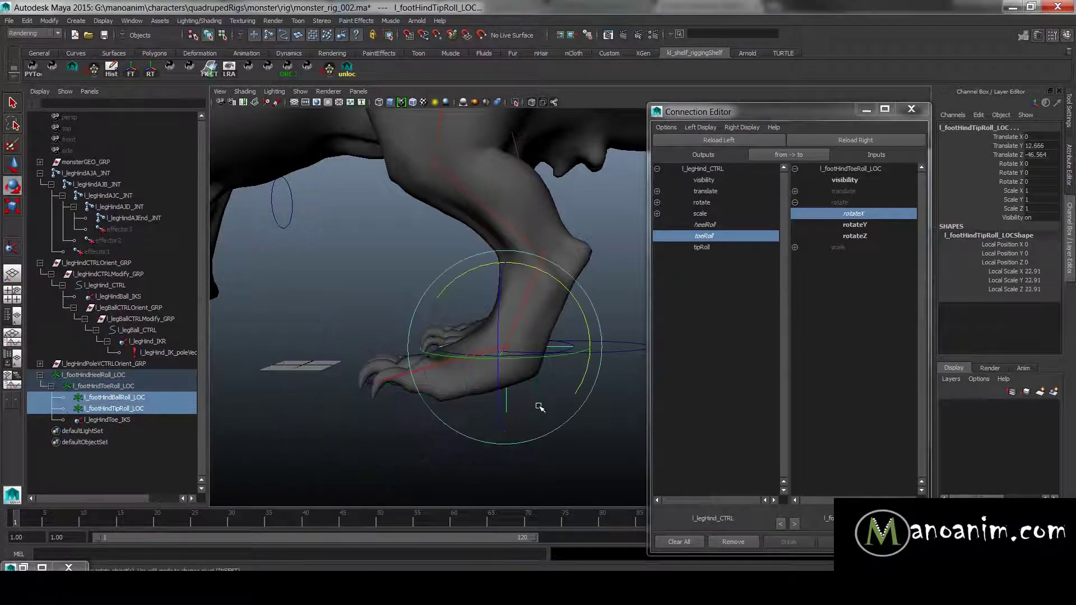
pyautogui.click(539, 381)
pyautogui.moveTo(561, 302)
pyautogui.mouseDown()
pyautogui.moveTo(582, 302)
pyautogui.moveTo(565, 302)
pyautogui.mouseUp()
pyautogui.hotkey('ctrl', 'z')
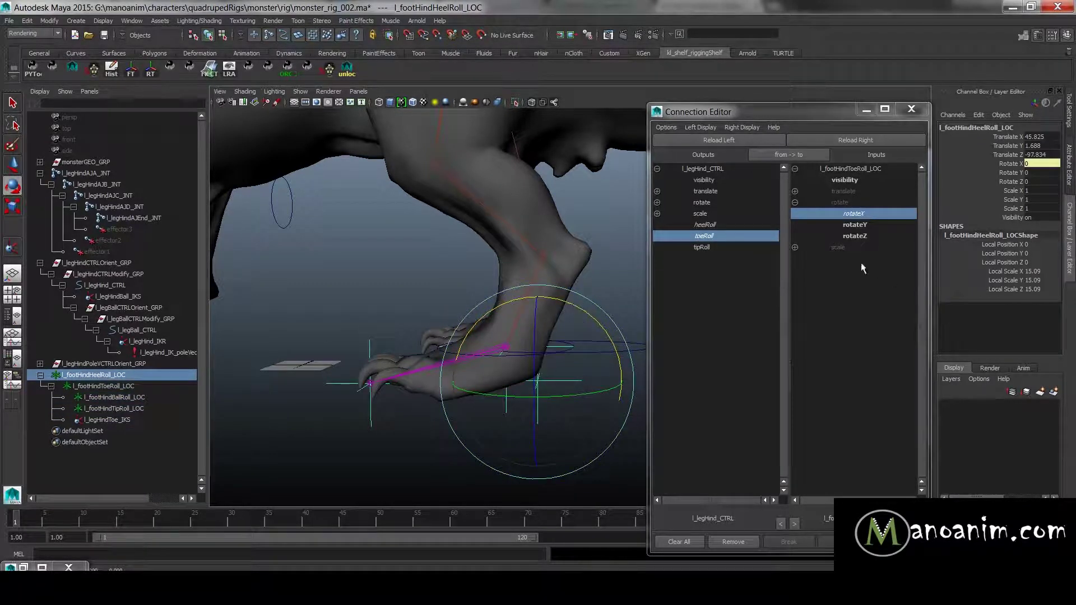
pyautogui.press('w')
# - Test the foot by raising Heel Roll on l_legHind_CTRL to about 26, and undo the change
pyautogui.keyDown('alt'); pyautogui.moveTo(565, 343); pyautogui.dragTo(570, 352); pyautogui.keyUp('alt')
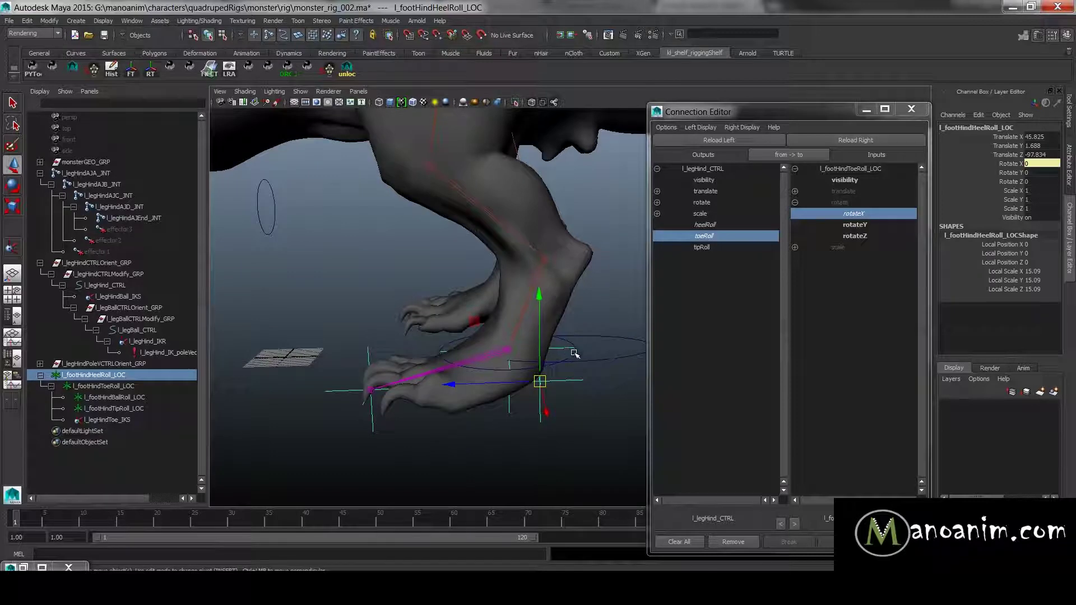
pyautogui.click(574, 353)
pyautogui.click(1011, 227)
pyautogui.moveTo(491, 241); pyautogui.dragTo(651, 298, button='middle')
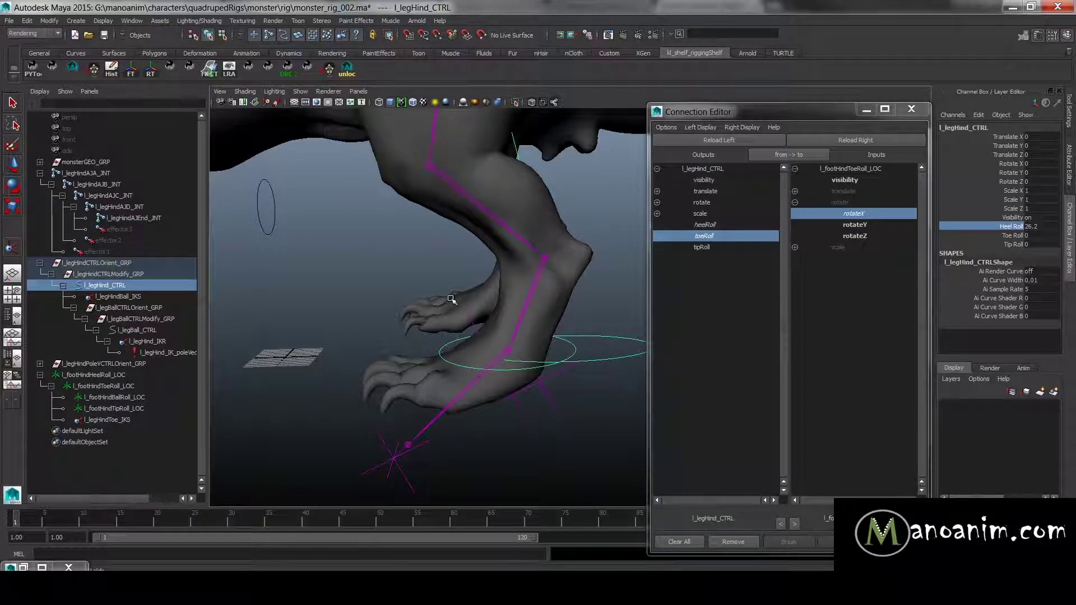
pyautogui.hotkey('ctrl', 'z')
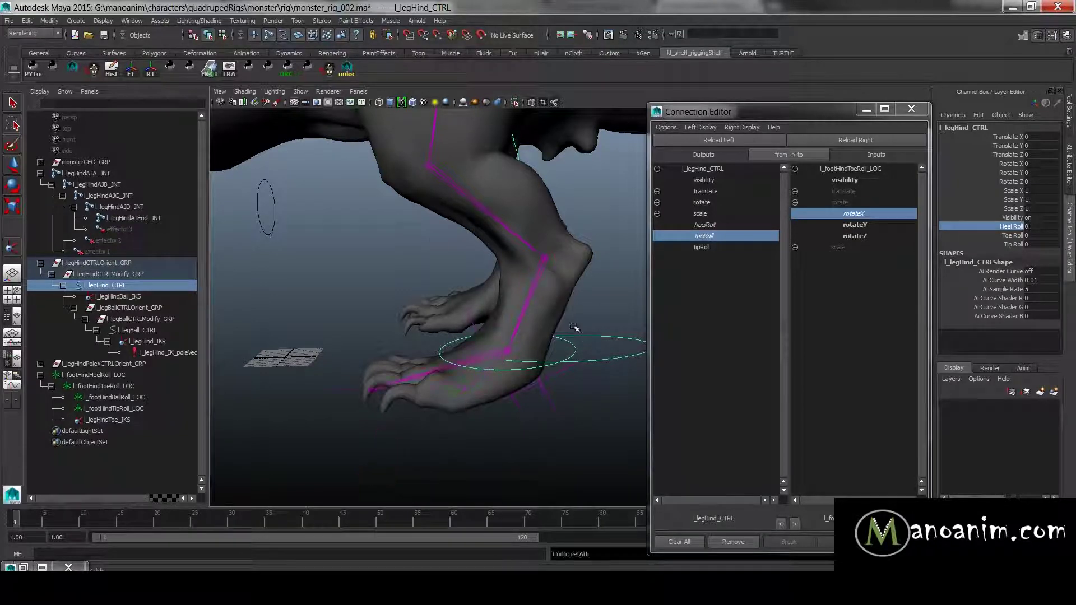
# - Parent l_legBallCTRLOrient_GRP under l_footHindBallRoll_LOC in the hierarchy
pyautogui.keyDown('alt'); pyautogui.moveTo(574, 327); pyautogui.dragTo(528, 276, button='right'); pyautogui.keyUp('alt')
pyautogui.keyDown('alt'); pyautogui.moveTo(529, 276); pyautogui.dragTo(520, 251, button='middle'); pyautogui.keyUp('alt')
pyautogui.click(168, 330)
pyautogui.press('w')
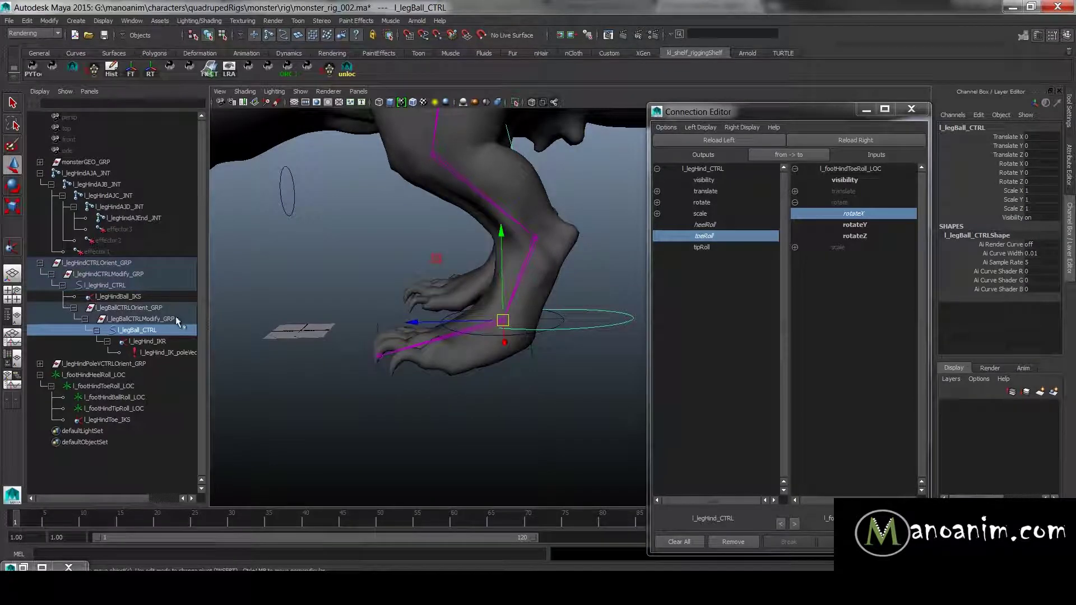
pyautogui.click(155, 308)
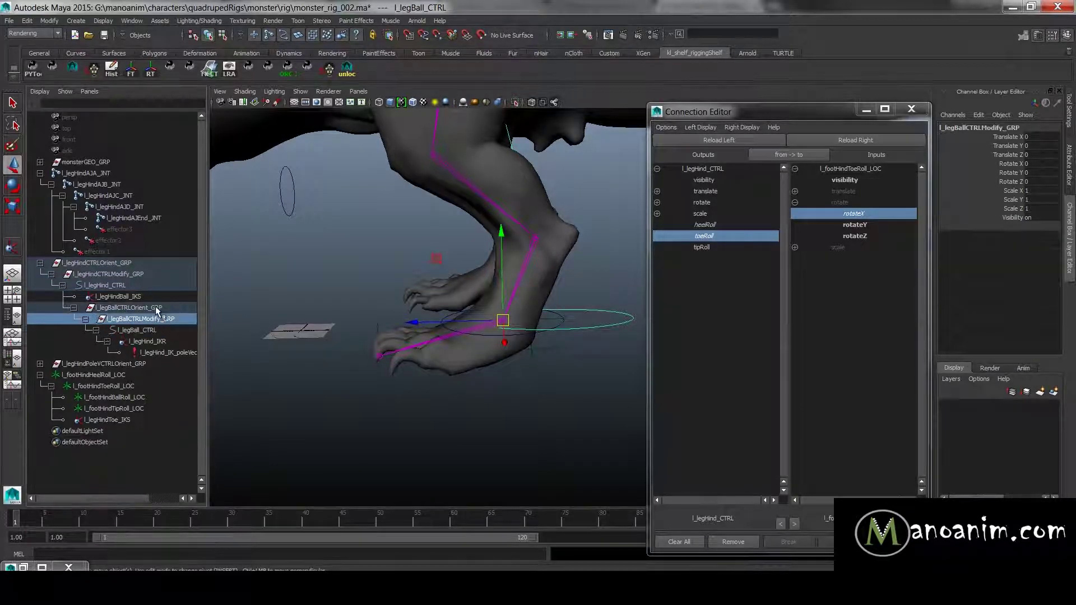
pyautogui.moveTo(141, 308); pyautogui.dragTo(139, 399, button='middle')
# - Test the ball roll by rotating l_footHindBallRoll_LOC about 32 degrees and l_legBall_CTRL about -11 degrees around X
pyautogui.click(135, 343)
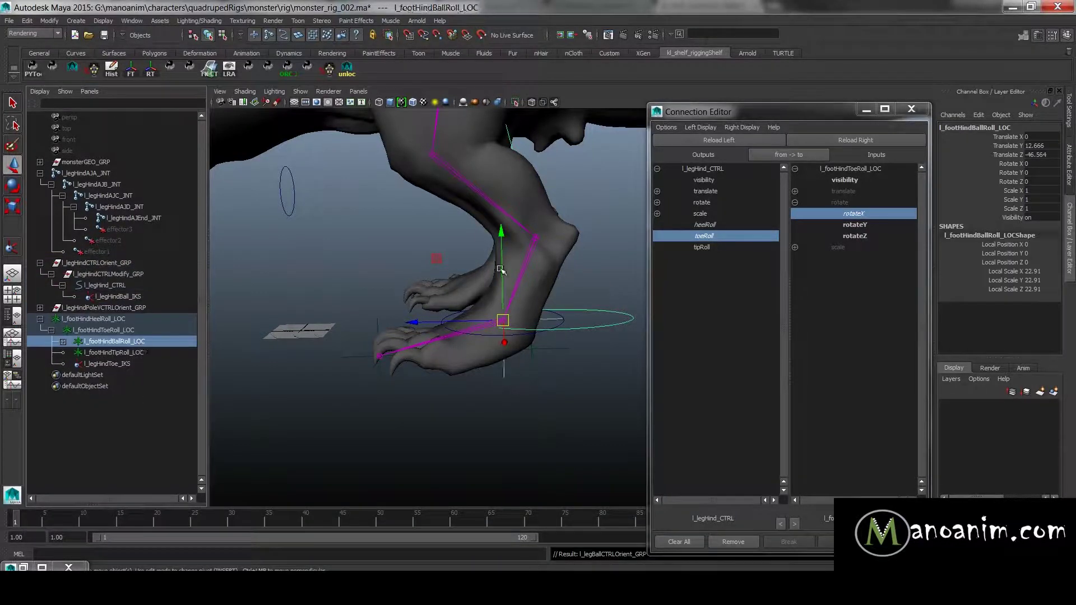
pyautogui.press('e')
pyautogui.moveTo(555, 255); pyautogui.dragTo(629, 288)
pyautogui.click(607, 247)
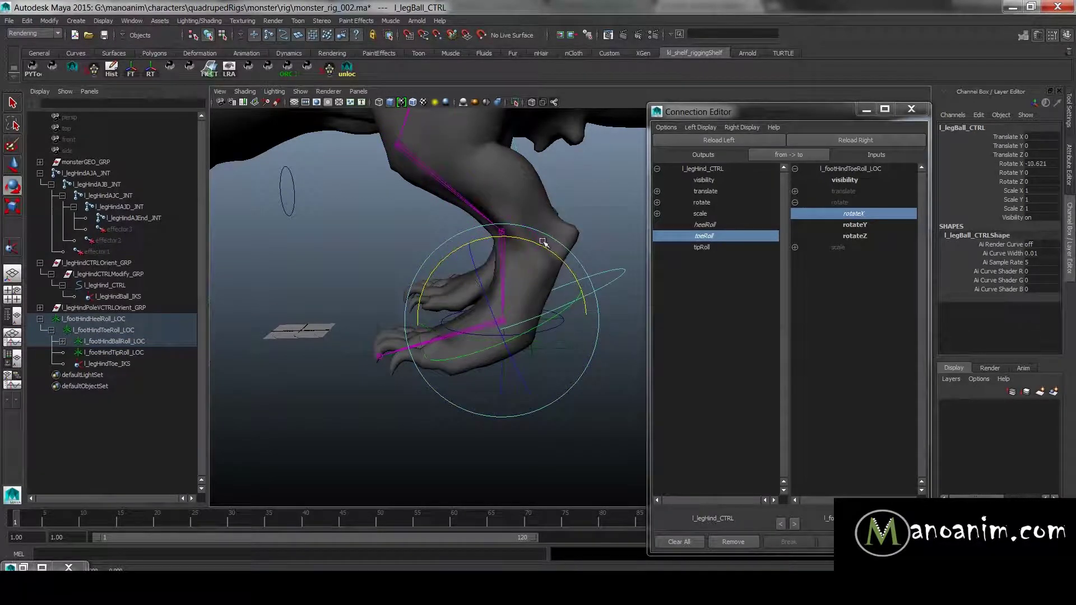
pyautogui.moveTo(551, 252); pyautogui.dragTo(556, 259)
pyautogui.hotkey('ctrl', 'z')
pyautogui.press('w')
# - Reset Rotate X to 0 on both l_legBall_CTRL and l_footHindBallRoll_LOC
pyautogui.keyDown('alt'); pyautogui.moveTo(599, 309); pyautogui.dragTo(611, 297); pyautogui.keyUp('alt')
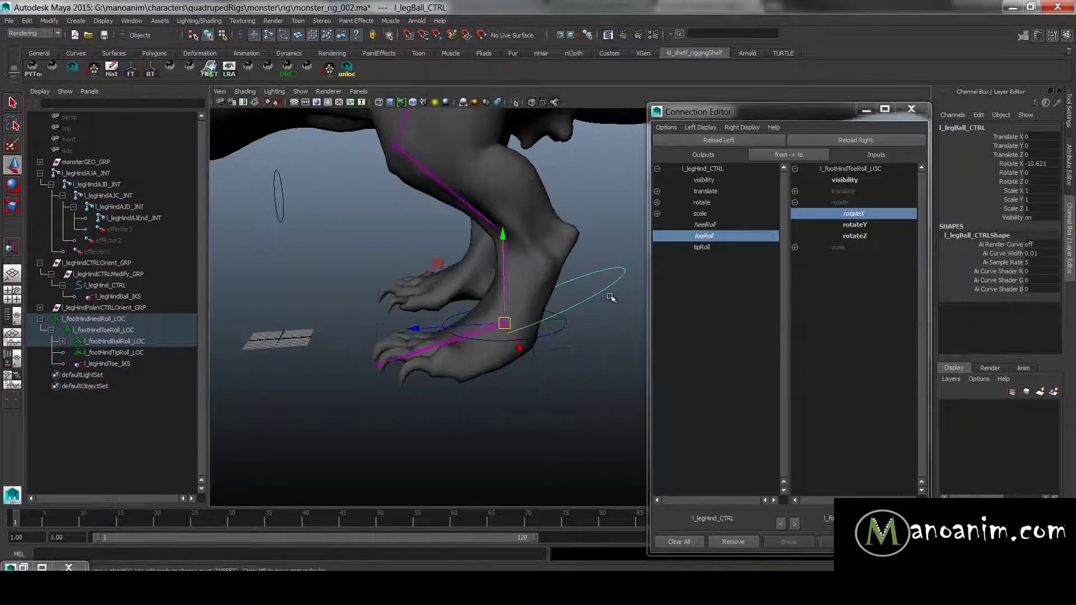
pyautogui.click(1042, 163)
pyautogui.write('0')
pyautogui.press('Return')
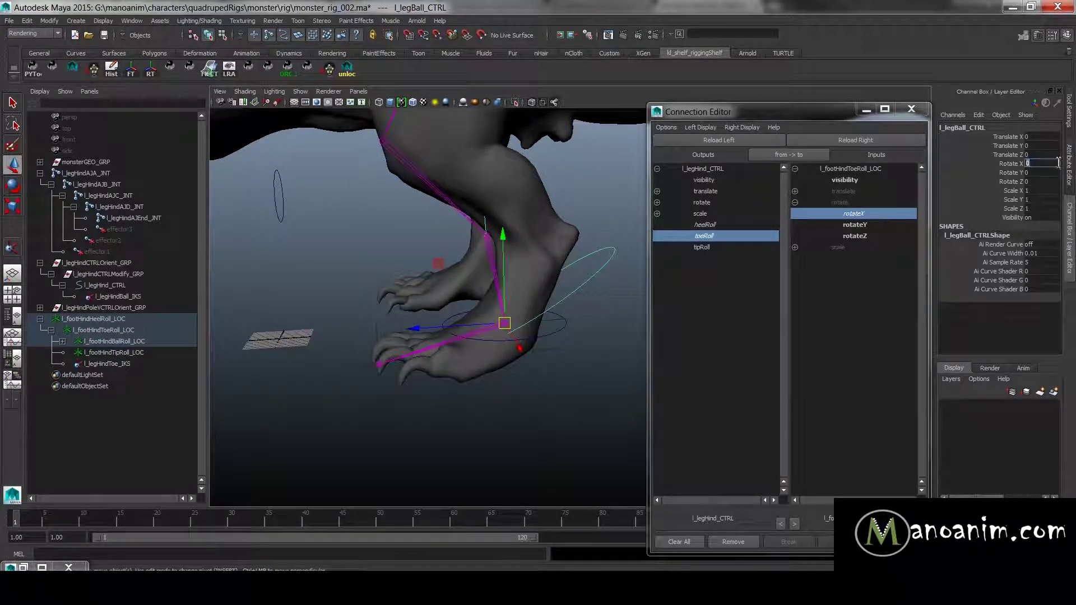
pyautogui.click(125, 340)
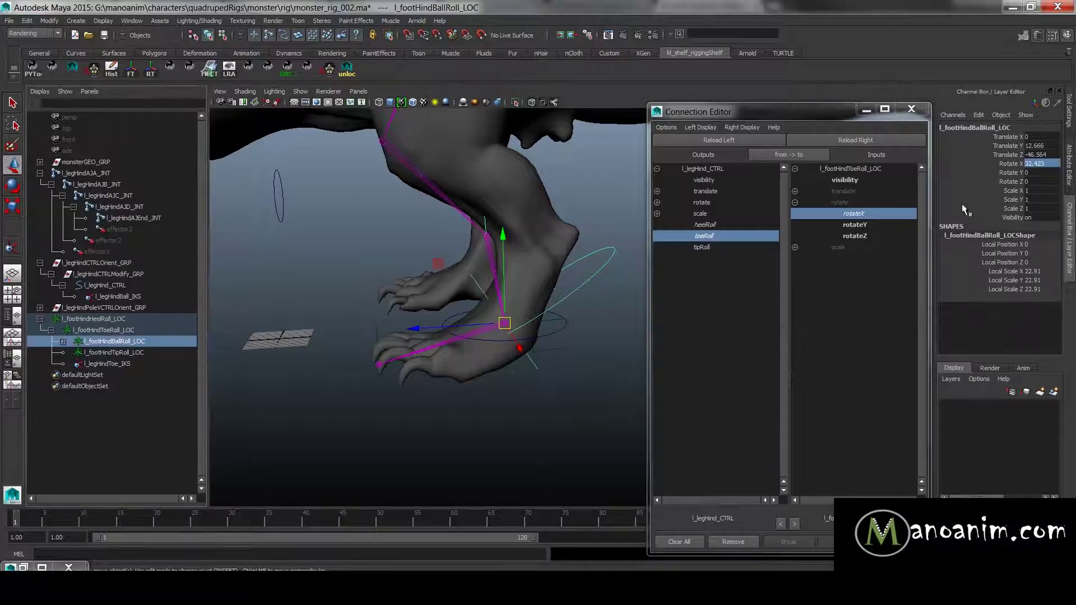
pyautogui.doubleClick(1042, 163)
pyautogui.write('0')
pyautogui.press('Return')
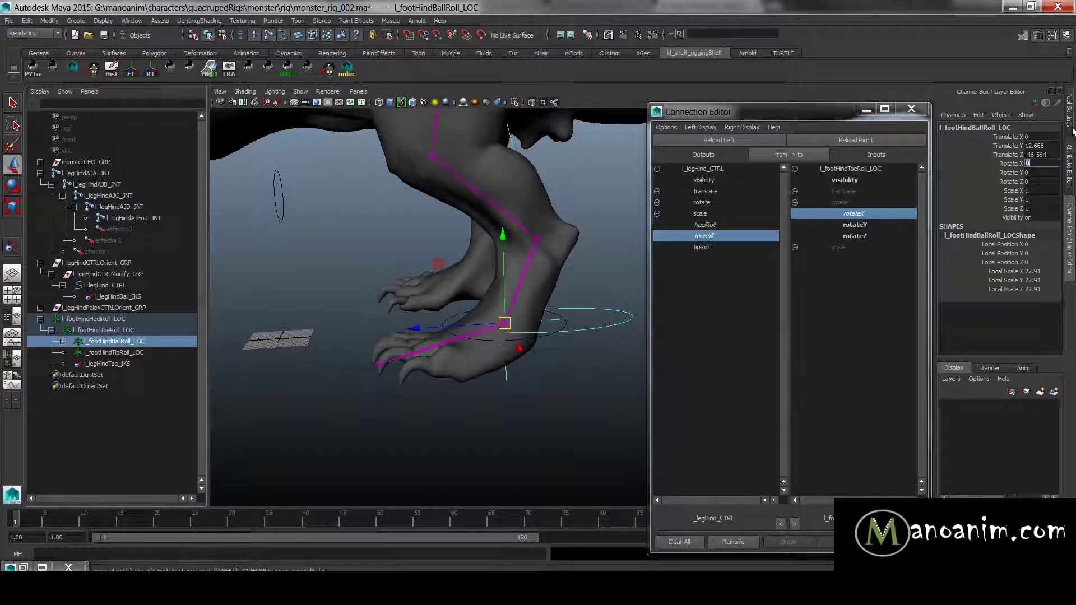
# - Check the groups under the roll locators and parent l_footHindHeelRoll_LOC under l_legHind_CTRL
pyautogui.click(63, 341)
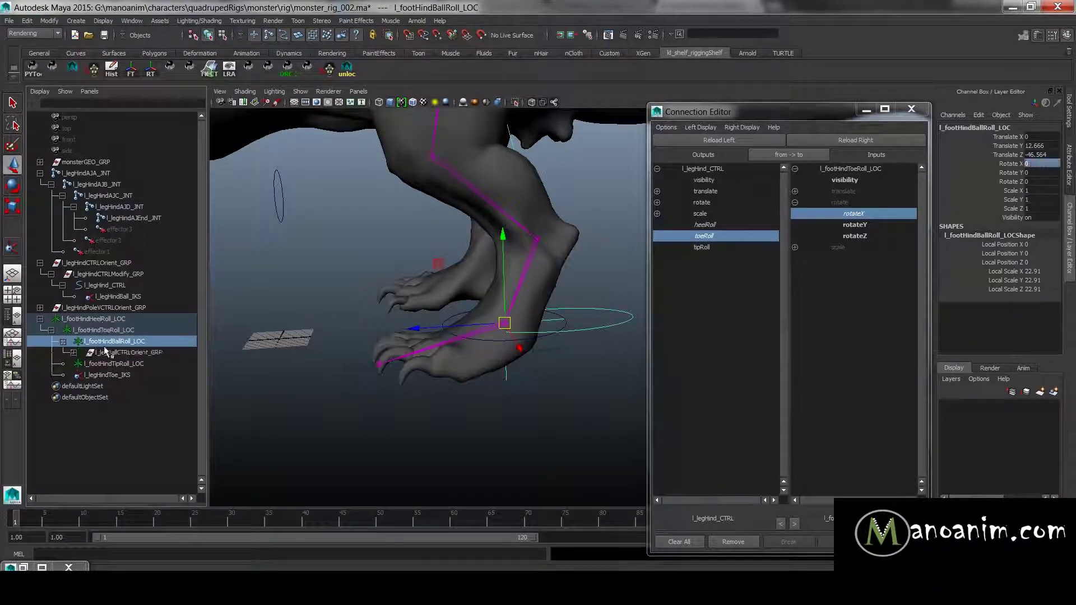
pyautogui.click(126, 353)
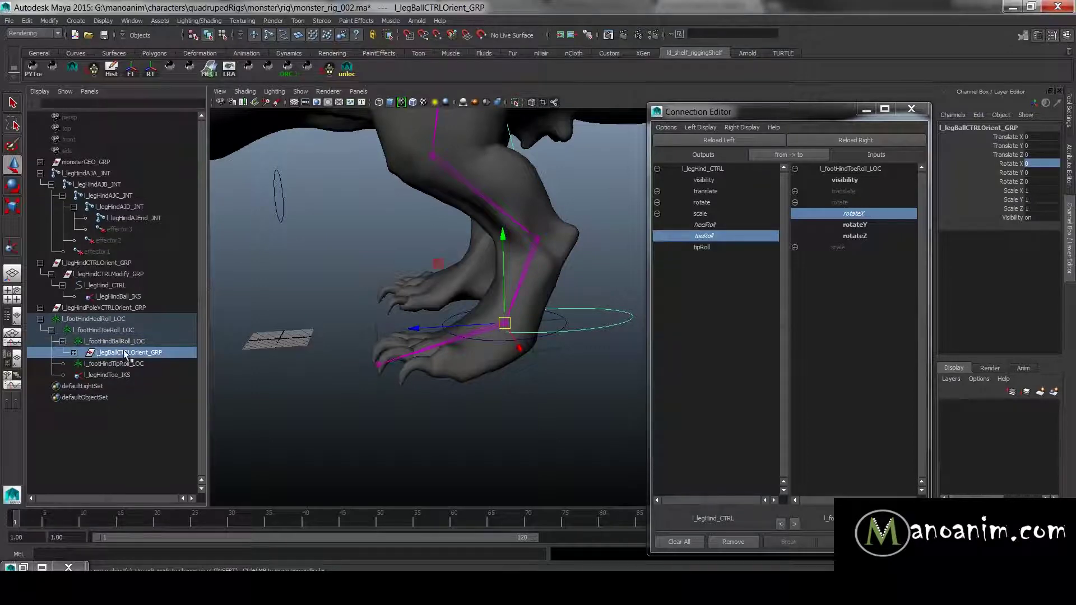
pyautogui.moveTo(521, 344)
pyautogui.keyDown('alt'); pyautogui.mouseDown()
pyautogui.moveTo(586, 362)
pyautogui.moveTo(538, 344)
pyautogui.mouseUp(); pyautogui.keyUp('alt')
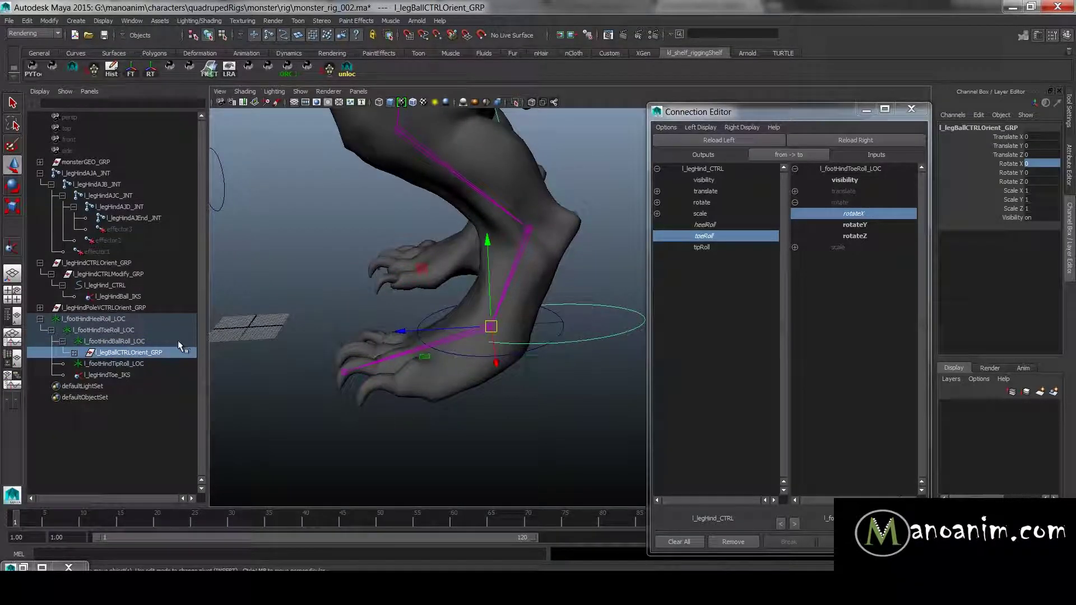
pyautogui.click(100, 319)
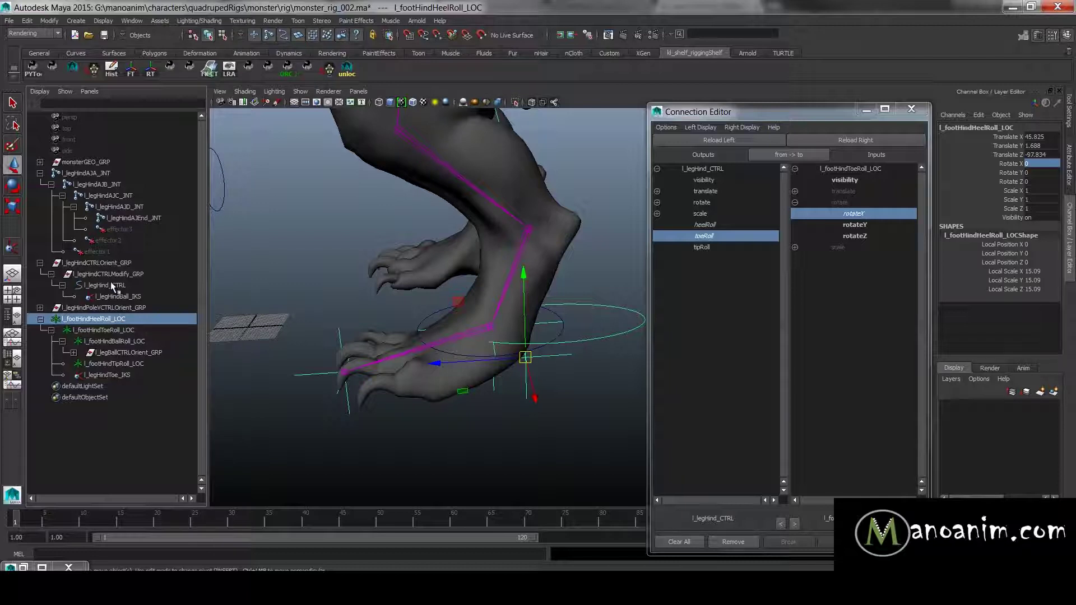
pyautogui.click(130, 330)
pyautogui.click(116, 321)
pyautogui.moveTo(108, 322); pyautogui.dragTo(113, 290, button='middle')
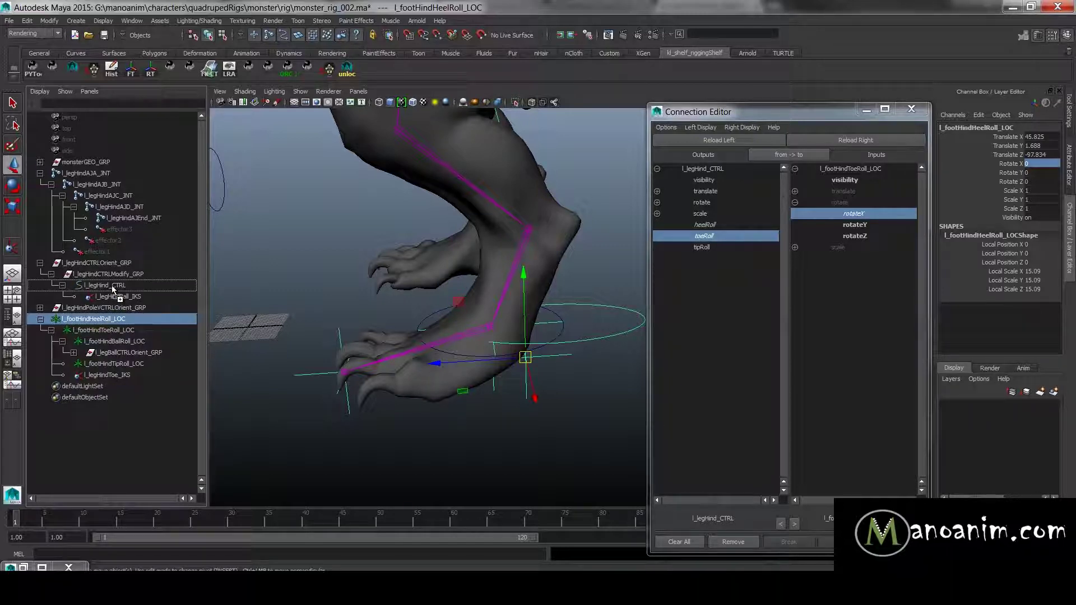
pyautogui.moveTo(112, 290)
pyautogui.mouseDown(button='middle')
pyautogui.moveTo(105, 327)
pyautogui.moveTo(115, 287)
pyautogui.mouseUp(button='middle')
# - Move l_legHind_CTRL to about X 2.3, Y 7.4, Z -28 to test that the foot setup follows
pyautogui.click(112, 286)
pyautogui.keyDown('alt'); pyautogui.moveTo(506, 327); pyautogui.dragTo(573, 306); pyautogui.keyUp('alt')
pyautogui.scroll(-1, 553, 301)
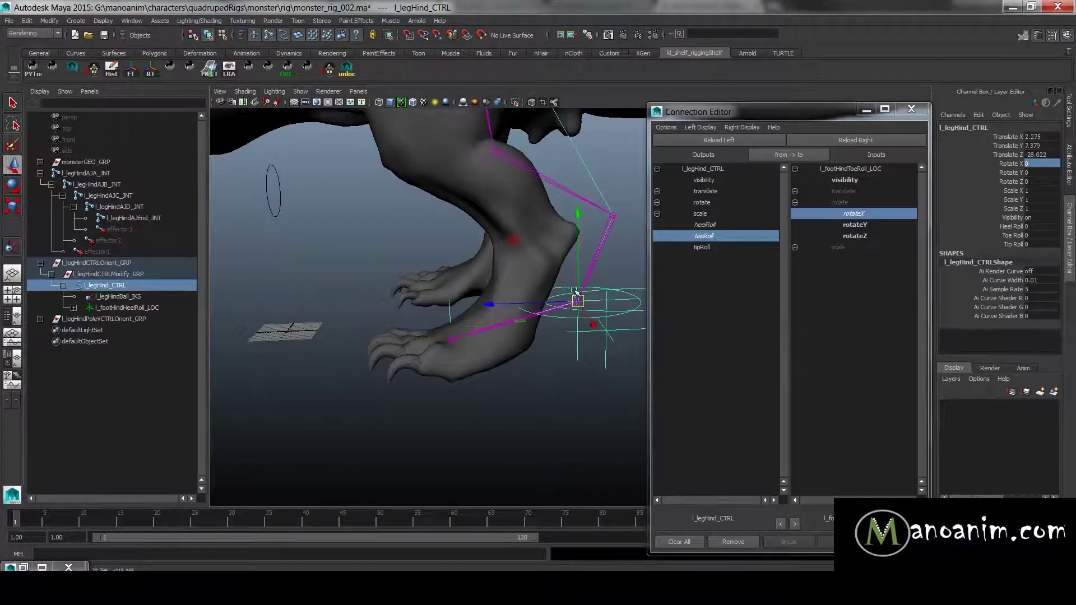
pyautogui.keyDown('alt'); pyautogui.moveTo(580, 297); pyautogui.dragTo(525, 295, button='middle'); pyautogui.keyUp('alt')
# - Test l_legBall_CTRL by rotating it around X, and undo the rotation
pyautogui.click(629, 292)
pyautogui.press('e')
pyautogui.moveTo(568, 234); pyautogui.dragTo(529, 217)
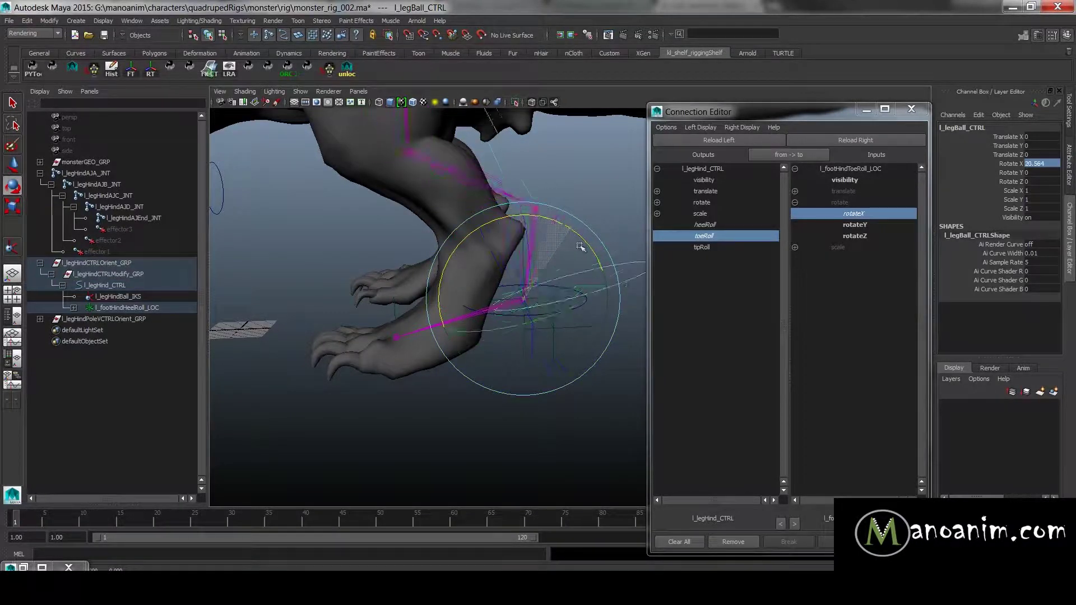
pyautogui.hotkey('ctrl', 'z')
pyautogui.press('w')
# - Test the Heel Roll, Toe Roll and Tip Roll channels of l_legHind_CTRL in turn, undoing the heel and toe changes
pyautogui.click(586, 302)
pyautogui.click(1005, 226)
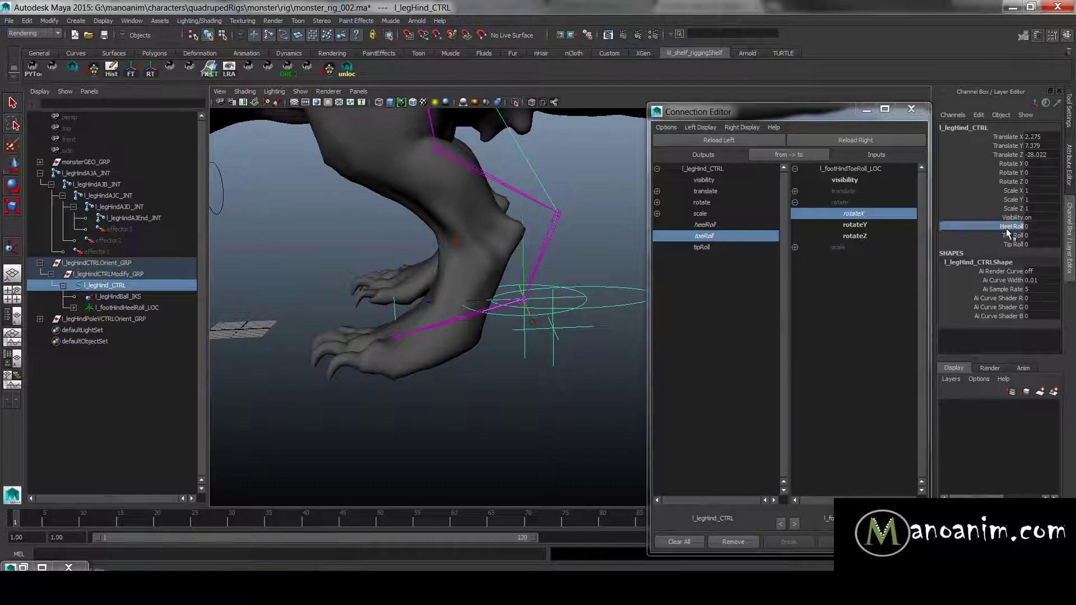
pyautogui.moveTo(471, 297); pyautogui.dragTo(779, 329, button='middle')
pyautogui.hotkey('ctrl', 'z')
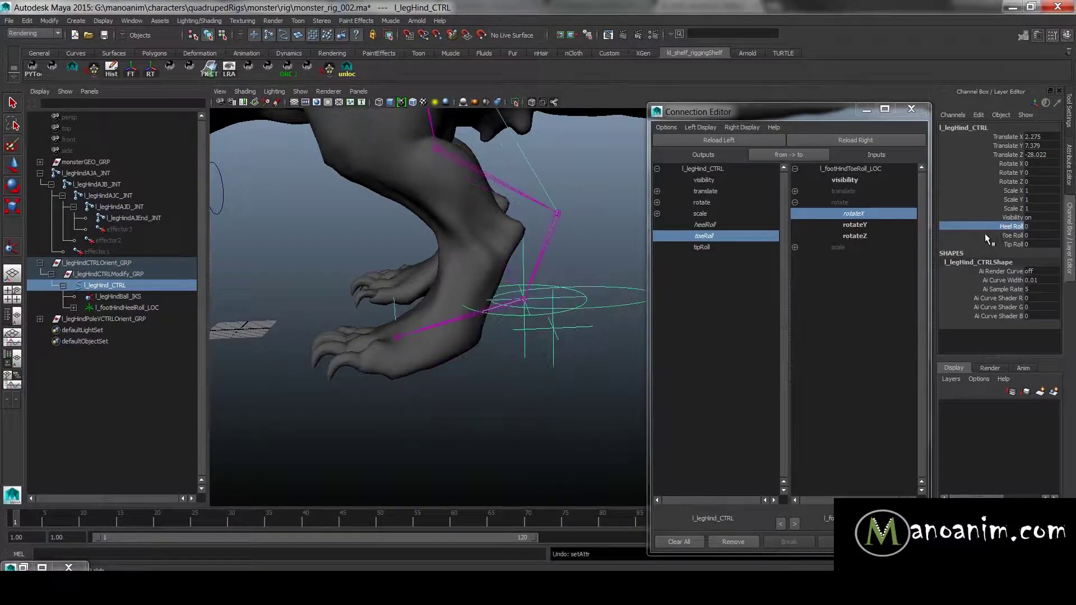
pyautogui.click(1004, 236)
pyautogui.moveTo(441, 284); pyautogui.dragTo(691, 322, button='middle')
pyautogui.hotkey('ctrl', 'z')
pyautogui.click(1012, 244)
pyautogui.moveTo(503, 264); pyautogui.dragTo(476, 263, button='middle')
# - Reparent l_legHindToe_IKS under l_footHindTipRoll_LOC
pyautogui.click(394, 337)
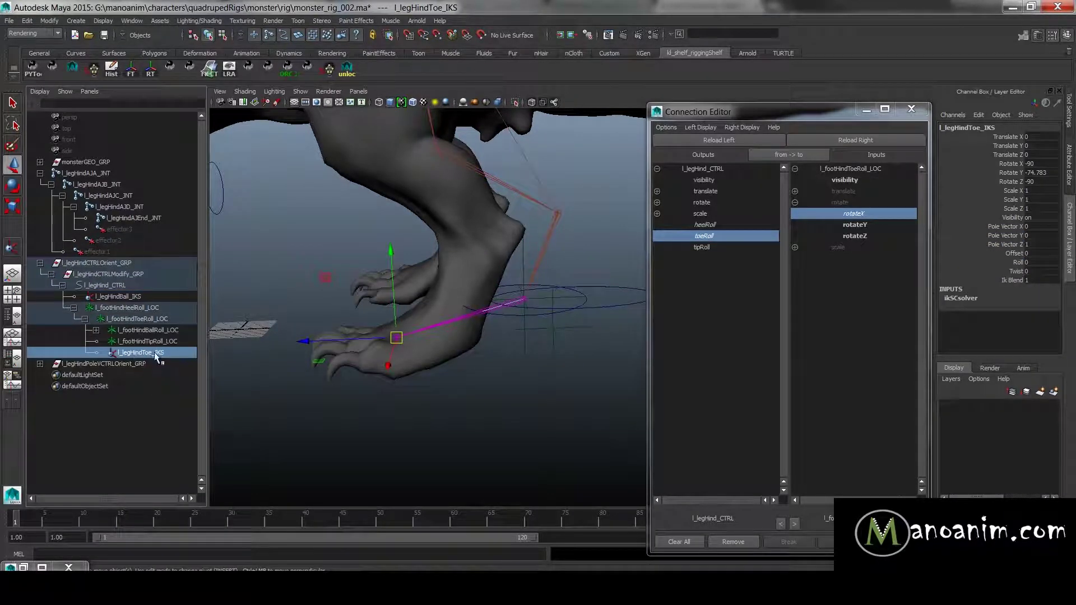
pyautogui.moveTo(156, 354); pyautogui.dragTo(147, 341, button='middle')
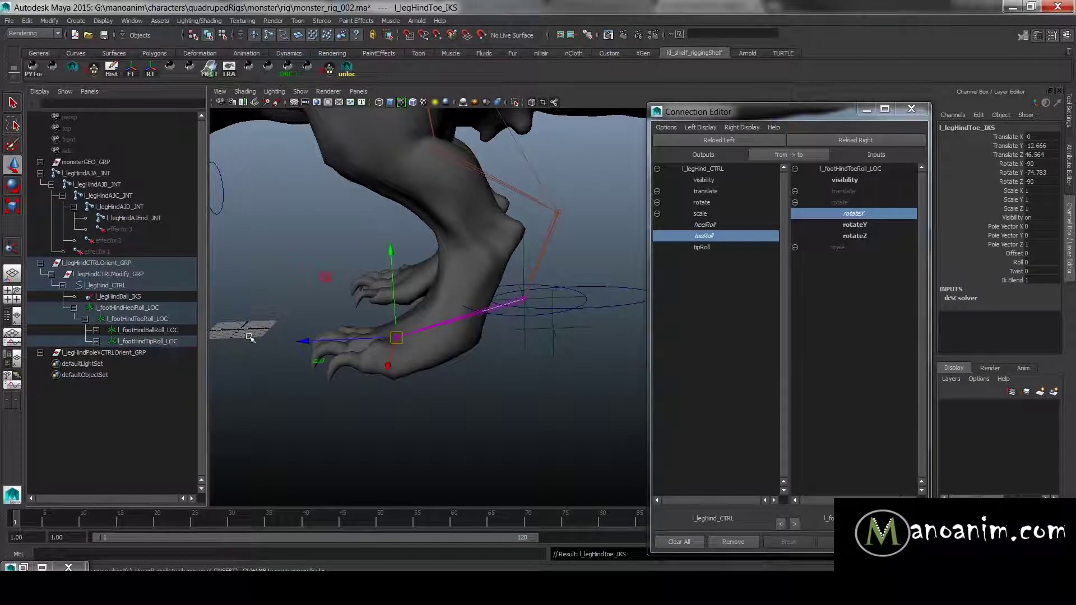
# - Test the Tip Roll channel of l_legHind_CTRL and undo the change
pyautogui.click(586, 302)
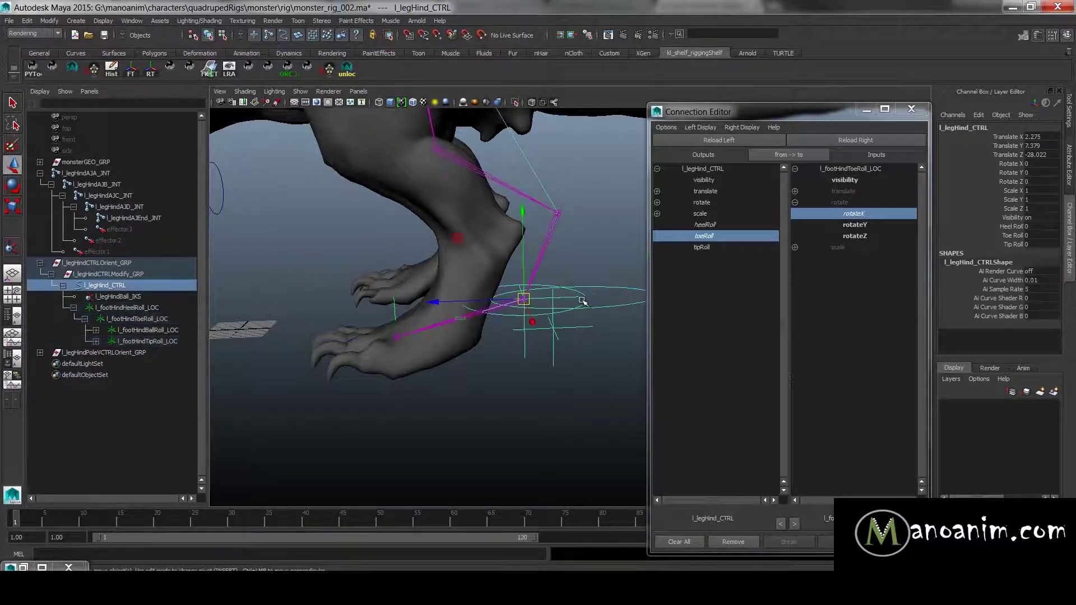
pyautogui.click(1013, 245)
pyautogui.moveTo(521, 275); pyautogui.dragTo(740, 278, button='middle')
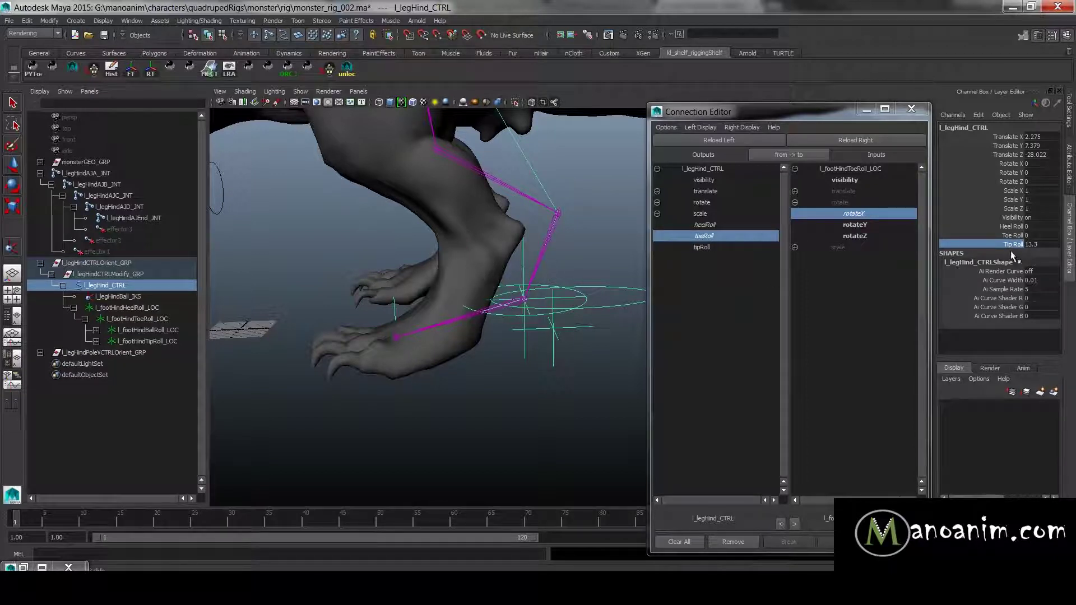
pyautogui.hotkey('ctrl', 'z')
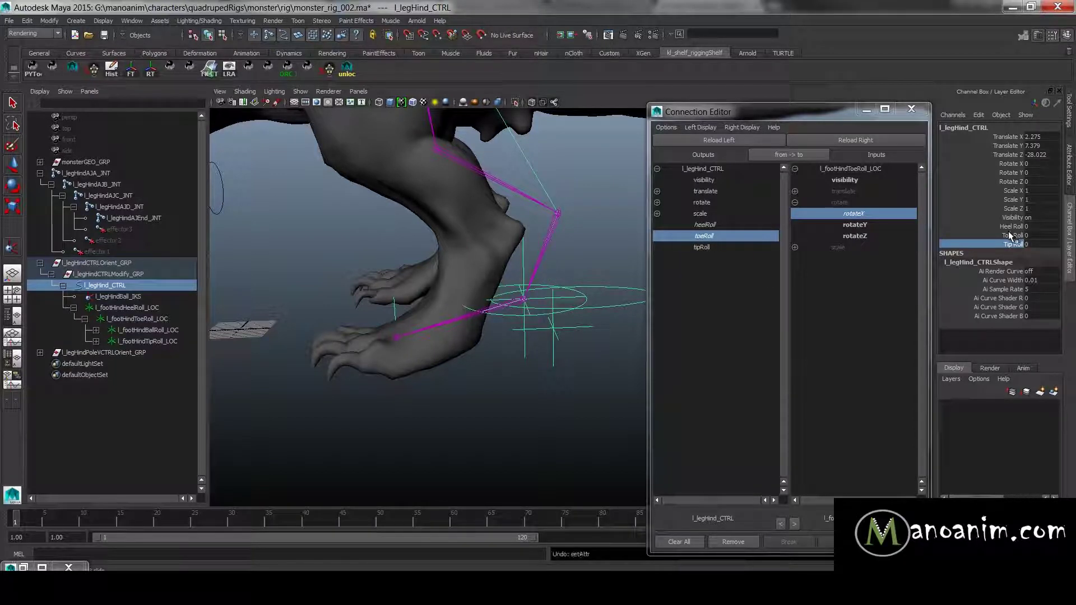
# - Connect the tipRoll attribute of l_legHind_CTRL to rotateX of l_footHindTipRoll_LOC
pyautogui.click(148, 342)
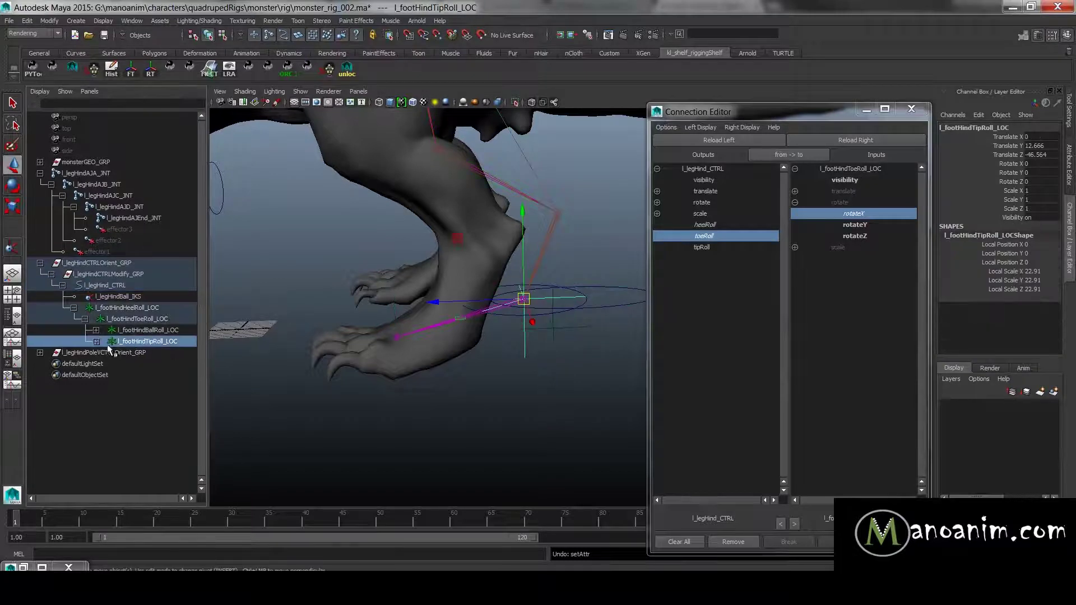
pyautogui.click(869, 144)
pyautogui.click(702, 247)
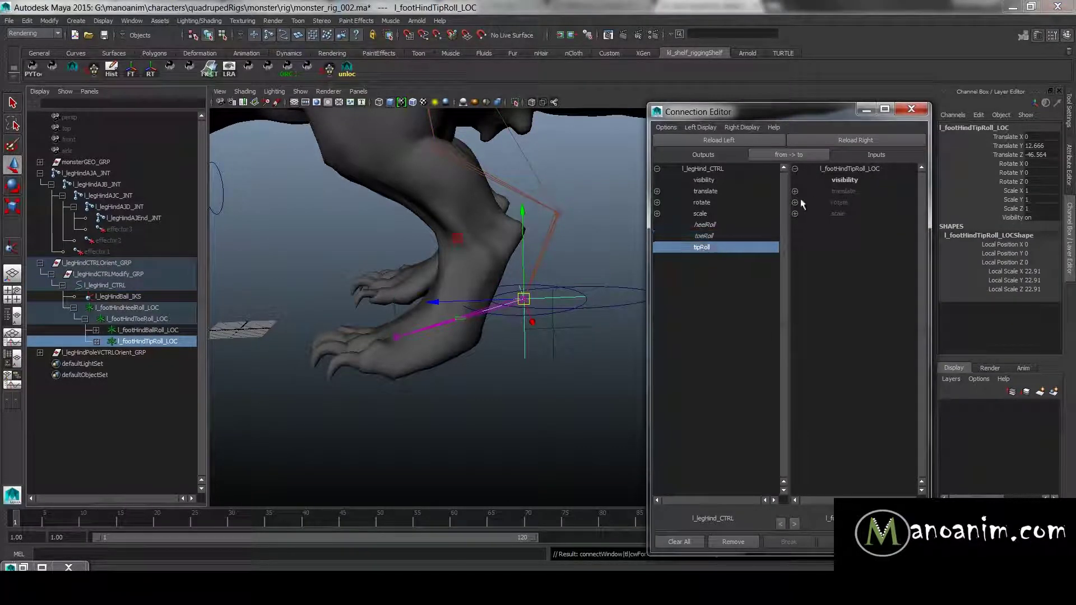
pyautogui.click(847, 214)
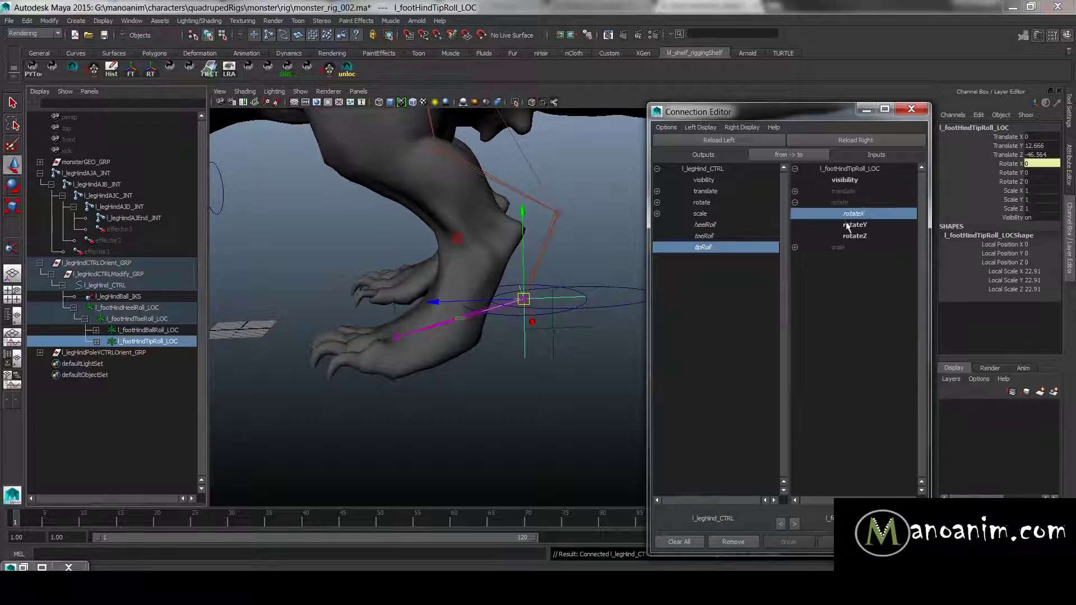
# - Test l_legHind_CTRL by raising Tip Roll to about 76.6 and moving the control, undoing both changes
pyautogui.click(585, 302)
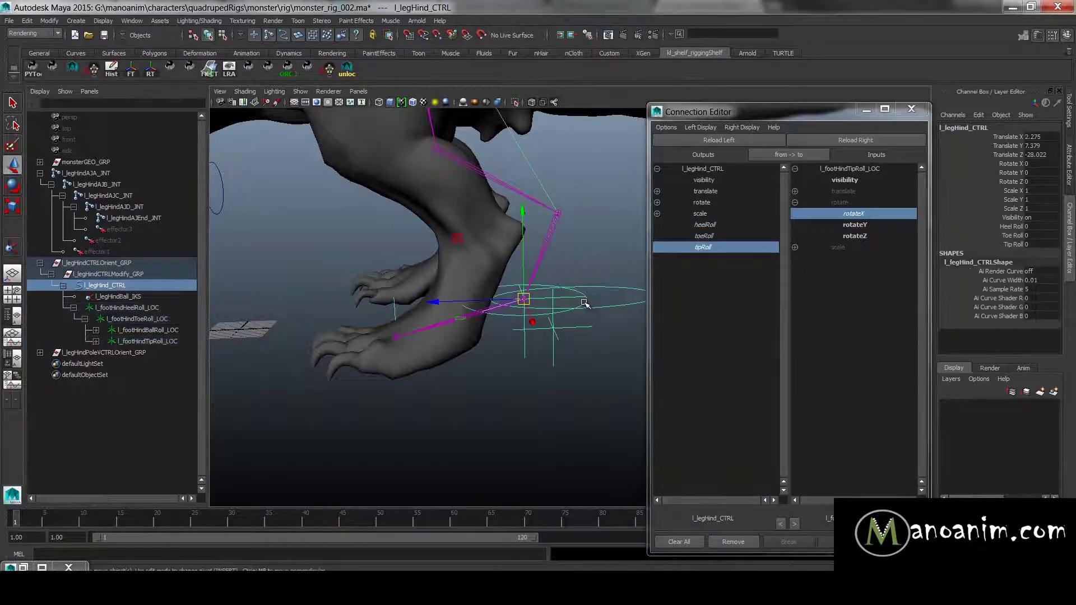
pyautogui.click(1013, 245)
pyautogui.moveTo(499, 283); pyautogui.dragTo(589, 341, button='middle')
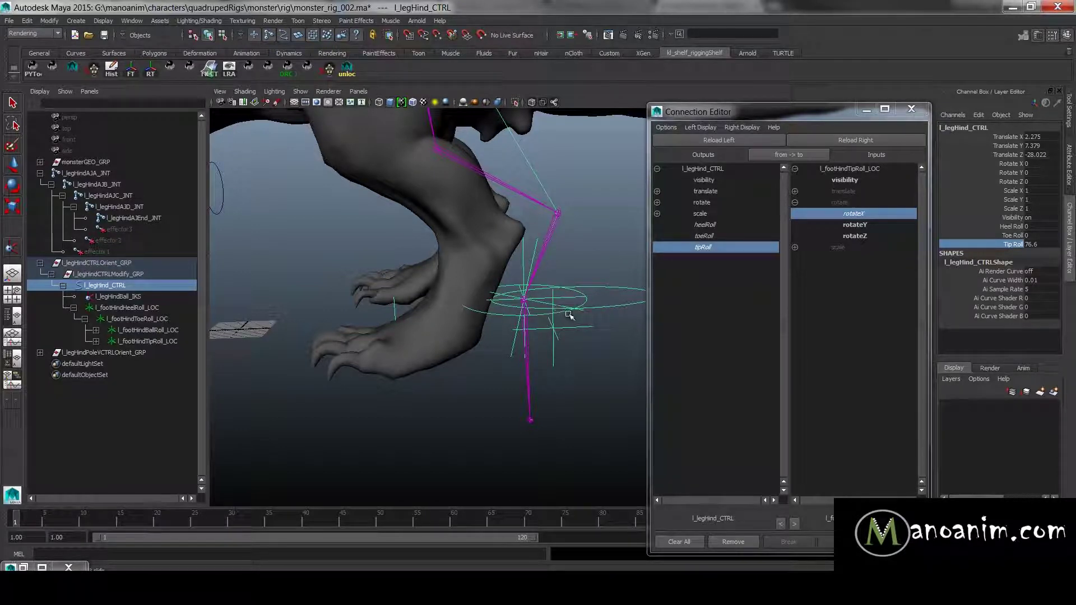
pyautogui.hotkey('ctrl', 'z')
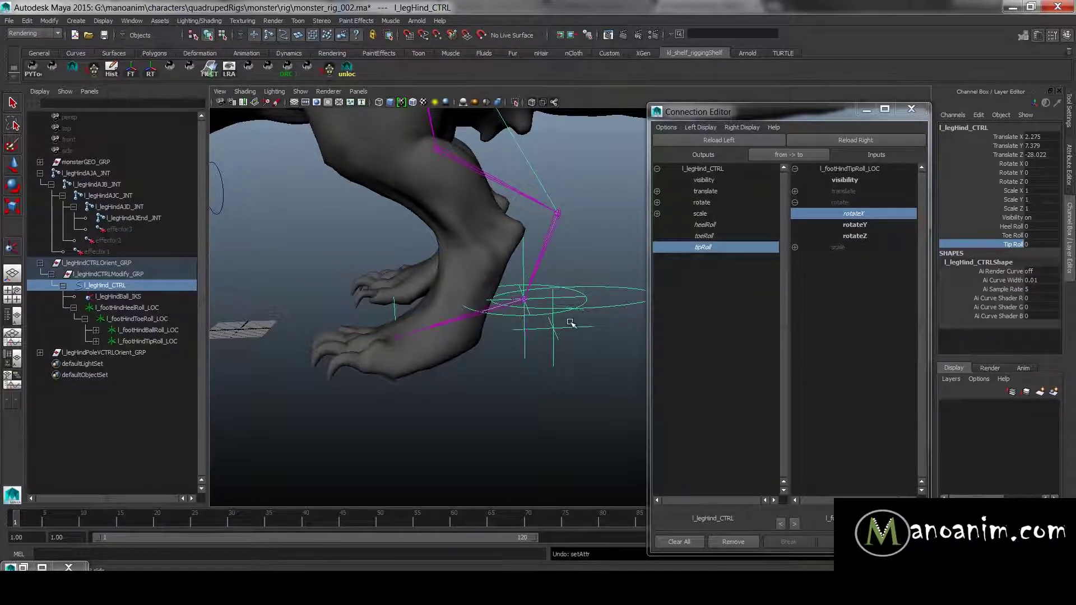
pyautogui.press('w')
pyautogui.moveTo(523, 300); pyautogui.dragTo(493, 306)
pyautogui.hotkey('ctrl', 'z')
# - Reset Translate X, Y, Z and Rotate X of l_legHind_CTRL to 0 and close the Connection Editor
pyautogui.scroll(-3, 524, 298)
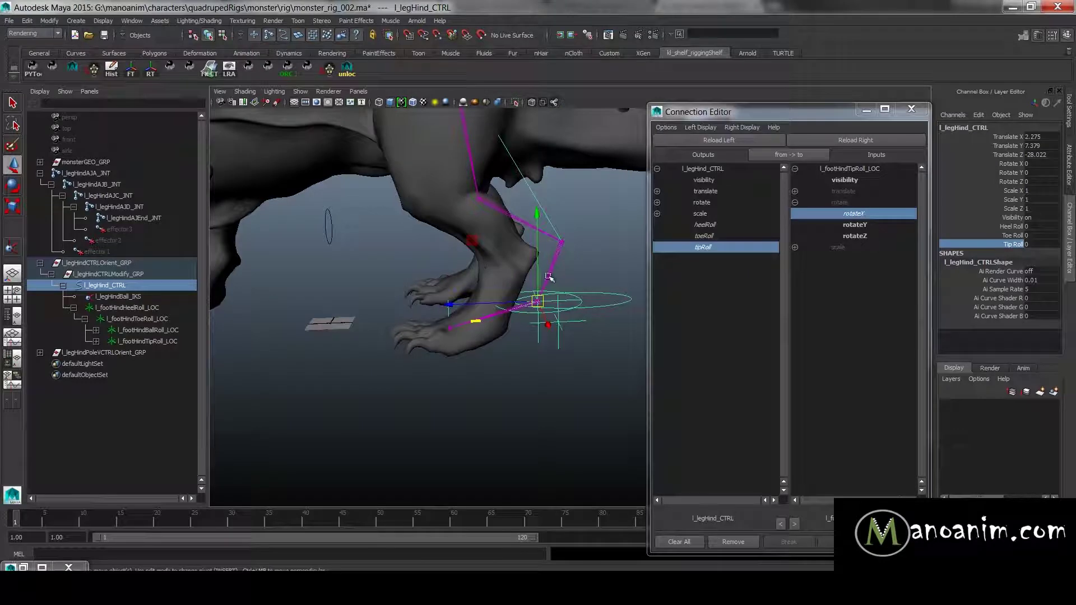
pyautogui.moveTo(1036, 136); pyautogui.dragTo(1046, 163)
pyautogui.write('0')
pyautogui.press('Return')
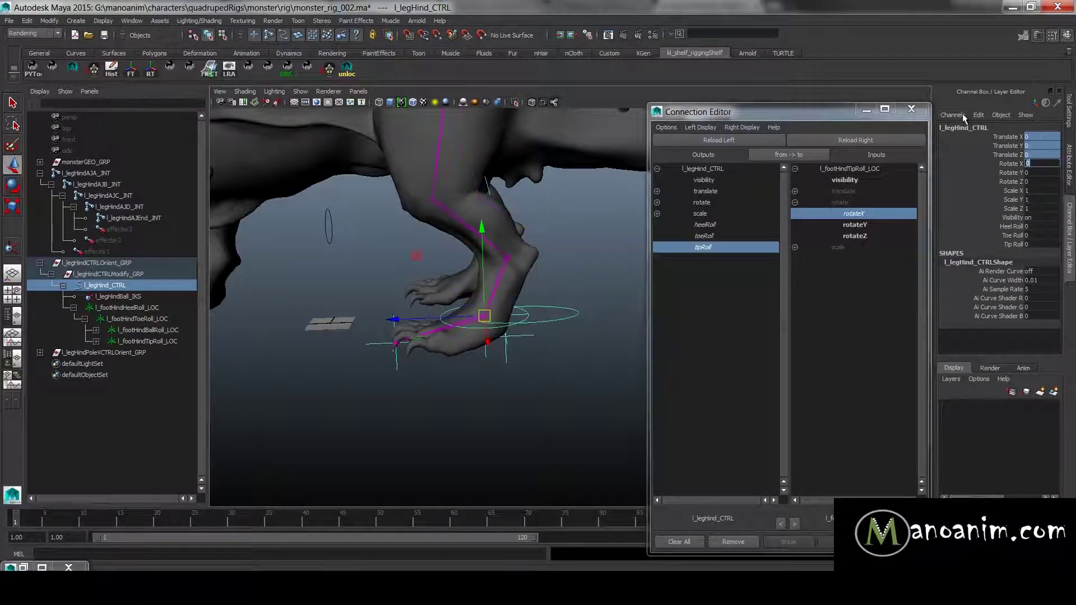
pyautogui.click(911, 108)
# - Move l_legHind_CTRL forward and up to test how the leg joints follow
pyautogui.keyDown('alt'); pyautogui.moveTo(467, 323); pyautogui.dragTo(534, 324, button='middle'); pyautogui.keyUp('alt')
pyautogui.scroll(2, 593, 319)
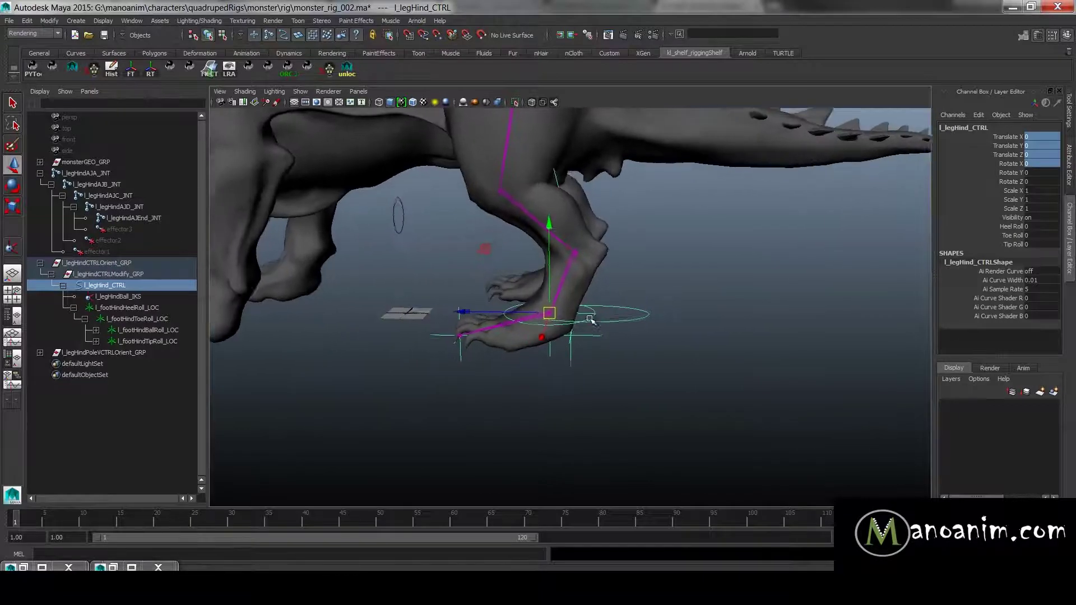
pyautogui.press('e')
pyautogui.press('w')
pyautogui.moveTo(550, 314); pyautogui.dragTo(445, 255)
pyautogui.click(507, 251)
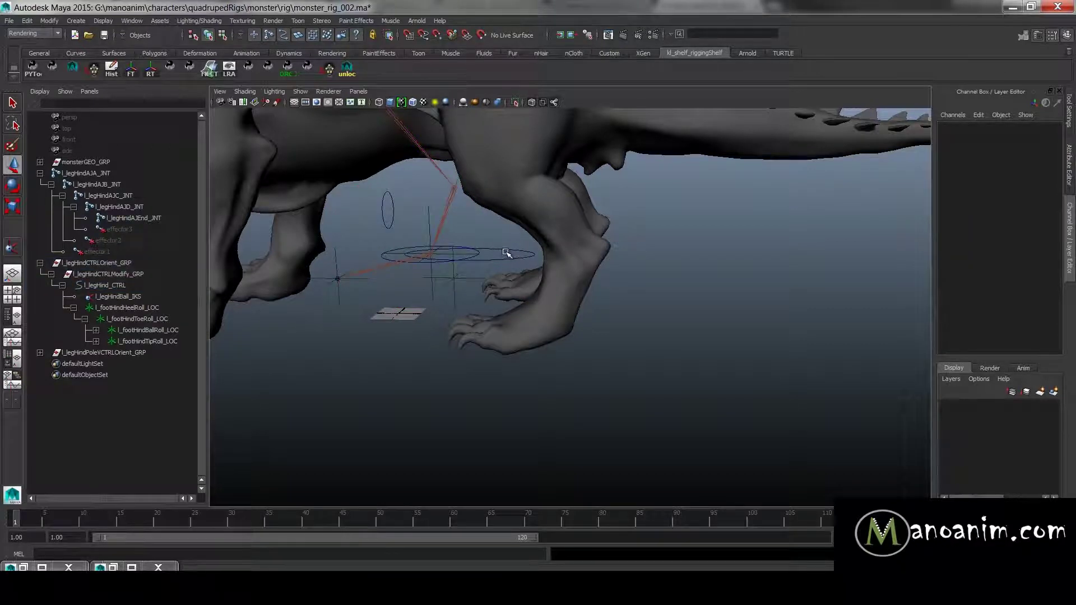
# - Test l_legBall_CTRL by rotating it back and forth around X, reaching about -32.6 degrees
pyautogui.click(506, 250)
pyautogui.press('e')
pyautogui.moveTo(506, 249); pyautogui.dragTo(488, 207)
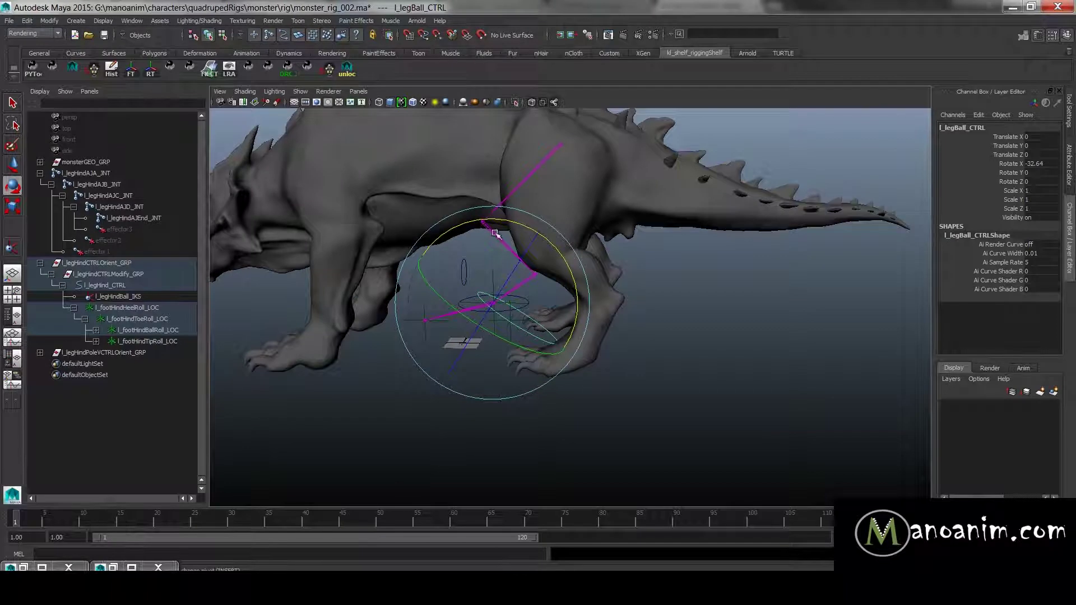
pyautogui.moveTo(550, 245); pyautogui.dragTo(519, 227)
pyautogui.moveTo(504, 240); pyautogui.dragTo(534, 260)
# - Undo the test rotations of l_legBall_CTRL and the test move of l_legHind_CTRL
pyautogui.hotkey('ctrl', 'z')
pyautogui.hotkey('ctrl', 'z')
pyautogui.hotkey('ctrl', 'z')
pyautogui.hotkey('ctrl', 'z')
pyautogui.hotkey('ctrl', 'z')
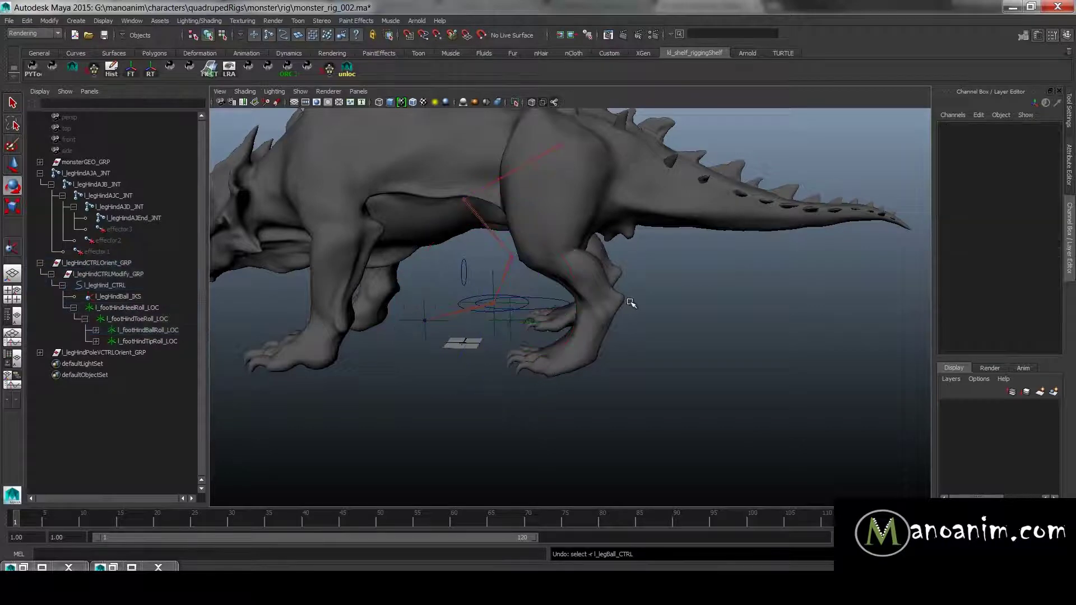
pyautogui.hotkey('ctrl', 'z')
# - Test l_legHind_CTRL by rotating it about 46.3 degrees around X, inspect the foot, and undo the rotation
pyautogui.keyDown('alt'); pyautogui.moveTo(678, 321); pyautogui.dragTo(678, 265, button='middle'); pyautogui.keyUp('alt')
pyautogui.keyDown('alt'); pyautogui.moveTo(678, 265); pyautogui.dragTo(805, 336, button='right'); pyautogui.keyUp('alt')
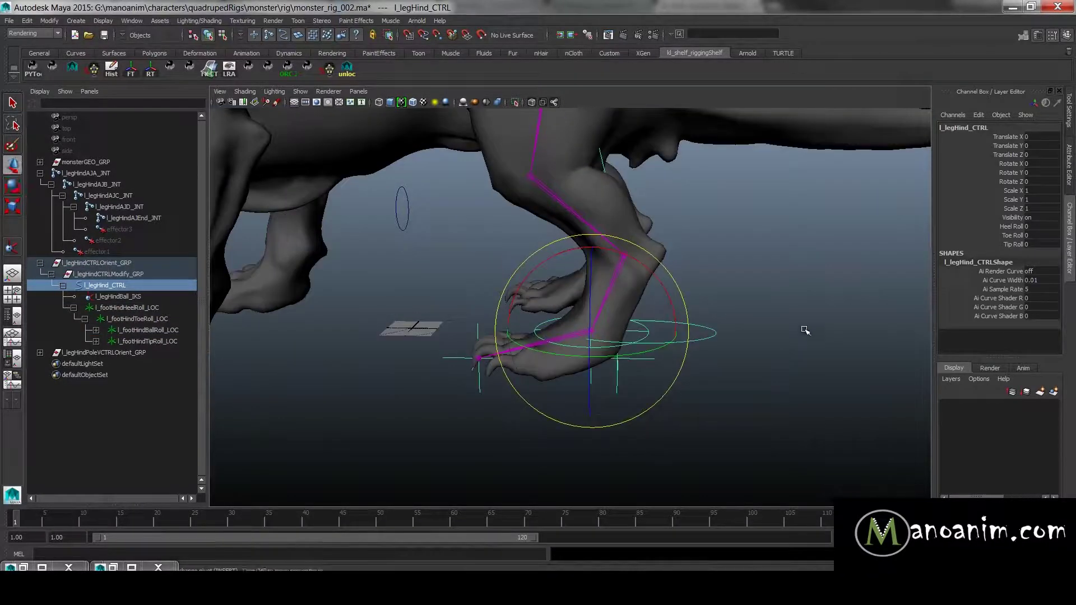
pyautogui.click(805, 336)
pyautogui.press('w')
pyautogui.click(641, 340)
pyautogui.keyDown('alt'); pyautogui.moveTo(682, 306); pyautogui.dragTo(821, 274); pyautogui.keyUp('alt')
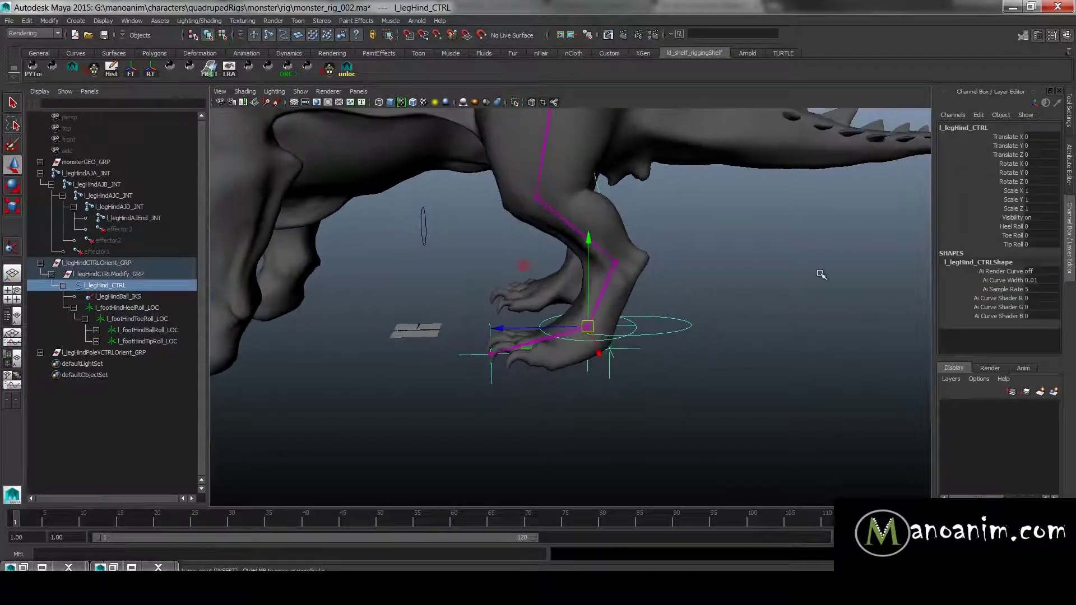
pyautogui.press('e')
pyautogui.keyDown('alt'); pyautogui.moveTo(713, 283); pyautogui.dragTo(571, 355); pyautogui.keyUp('alt')
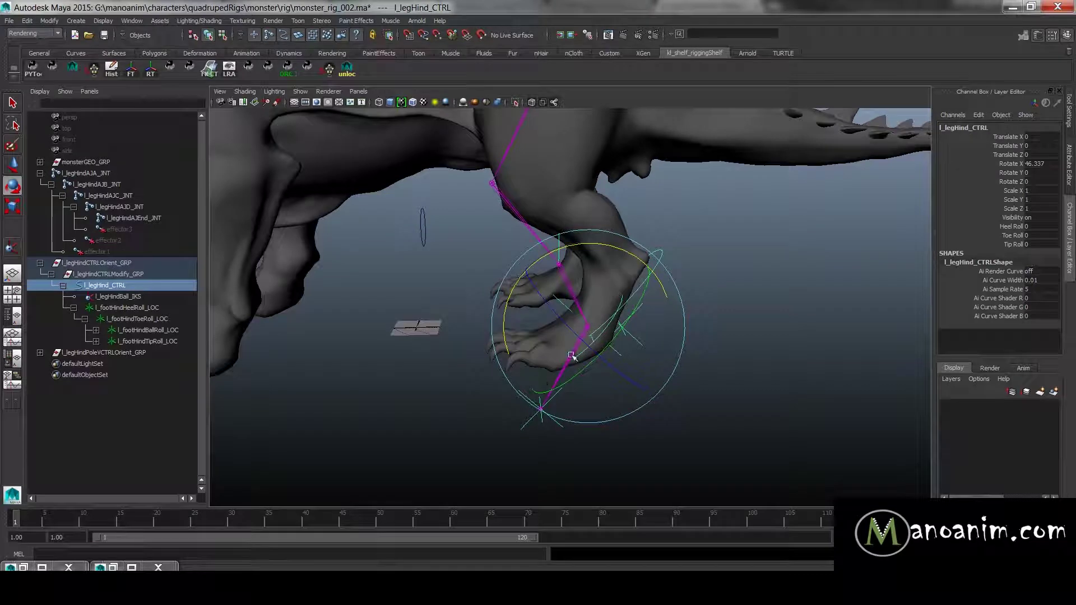
pyautogui.keyDown('alt'); pyautogui.moveTo(704, 381); pyautogui.dragTo(710, 332); pyautogui.keyUp('alt')
pyautogui.press('w')
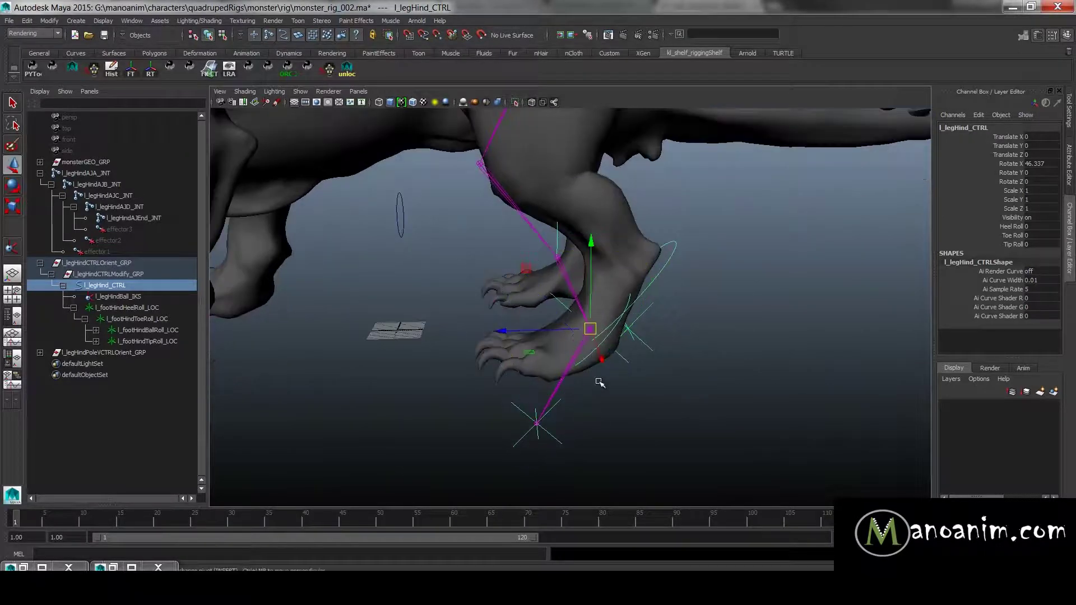
pyautogui.keyDown('alt'); pyautogui.moveTo(580, 353); pyautogui.dragTo(653, 289); pyautogui.keyUp('alt')
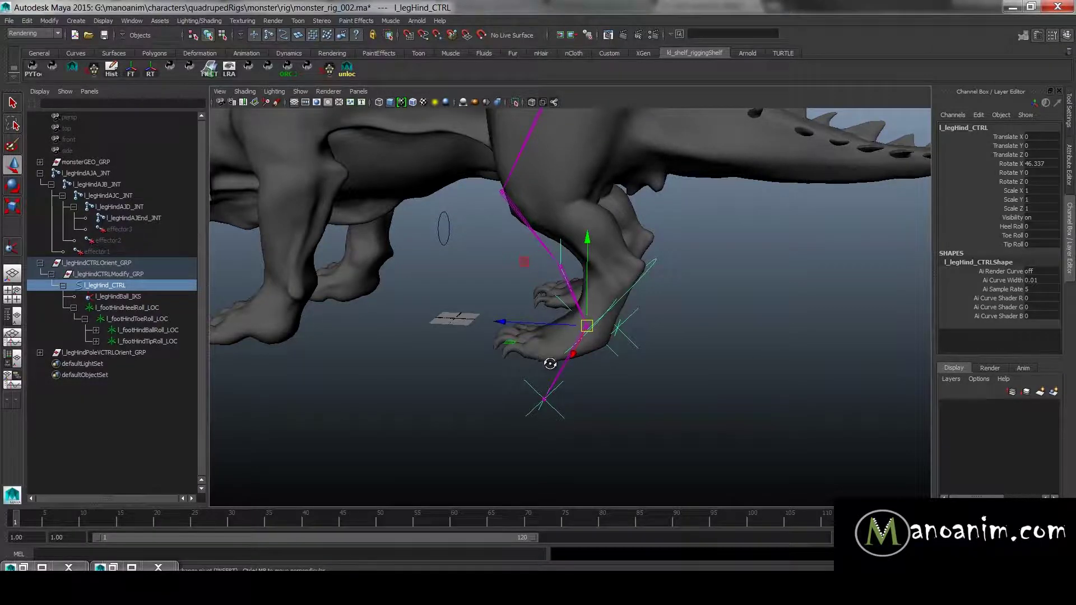
pyautogui.keyDown('alt'); pyautogui.moveTo(547, 363); pyautogui.dragTo(713, 302); pyautogui.keyUp('alt')
pyautogui.hotkey('ctrl', 'z')
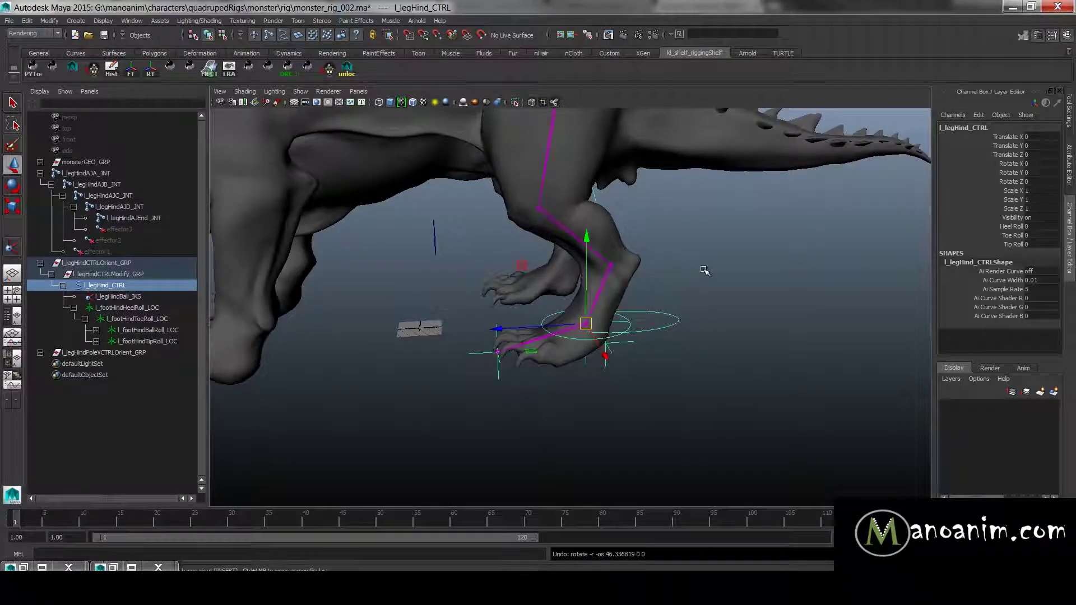
# - Rotate l_legHind_CTRL about 18.3 degrees around X to tilt the foot
pyautogui.click(705, 271)
pyautogui.keyDown('alt'); pyautogui.moveTo(653, 329); pyautogui.dragTo(673, 275); pyautogui.keyUp('alt')
pyautogui.click(651, 289)
pyautogui.press('e')
pyautogui.moveTo(661, 229); pyautogui.dragTo(644, 212)
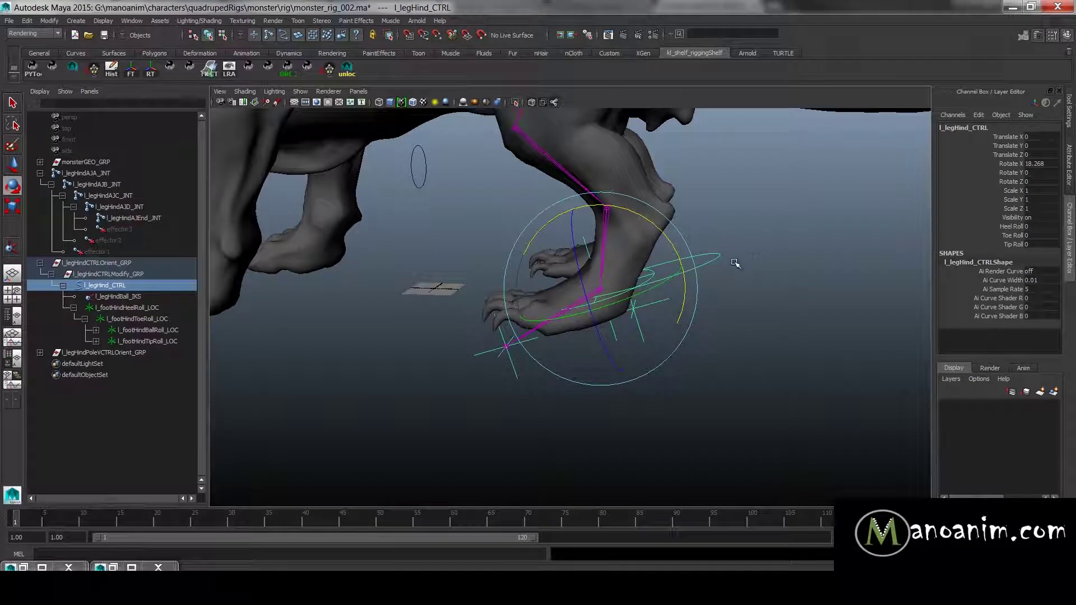
pyautogui.press('w')
# - Counter-rotate l_legBallCTRLModify_GRP to about -15.5 degrees around X so that l_legBall_CTRL is level
pyautogui.click(715, 255)
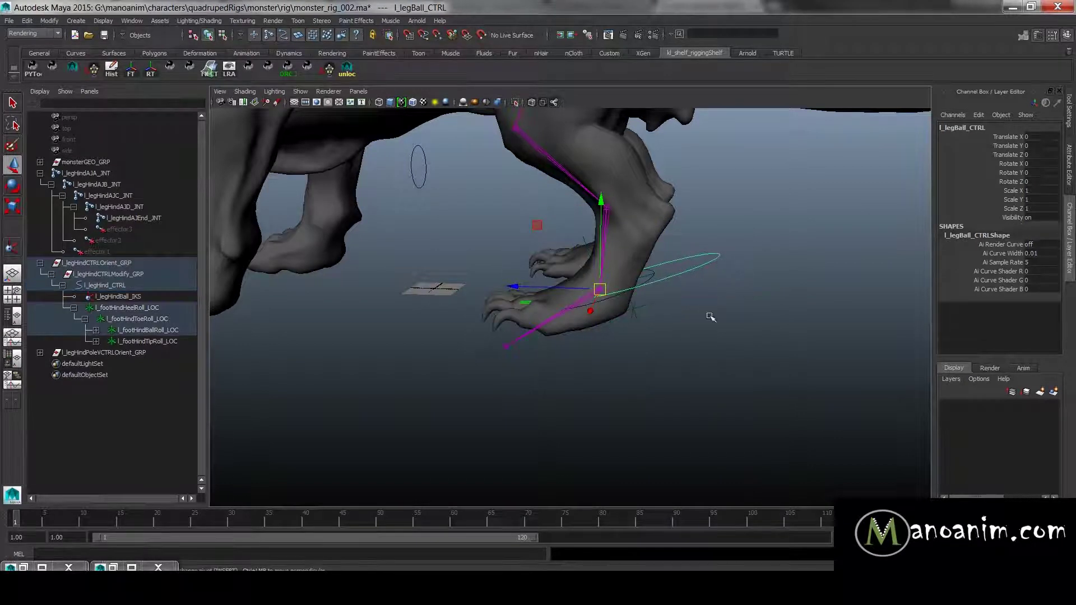
pyautogui.press('f')
pyautogui.click(179, 352)
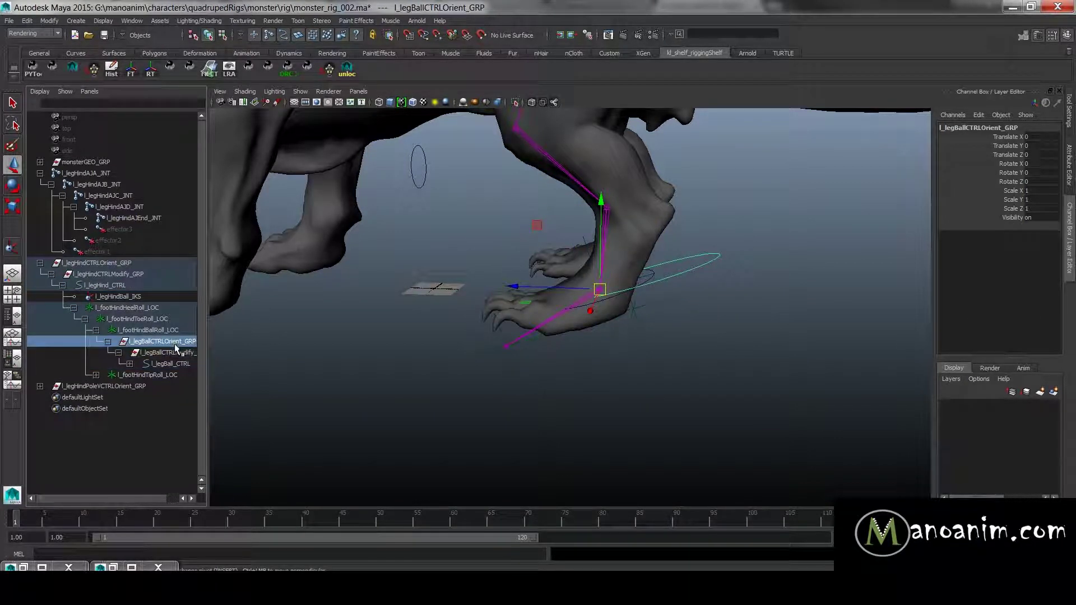
pyautogui.press('e')
pyautogui.moveTo(650, 224); pyautogui.dragTo(663, 243)
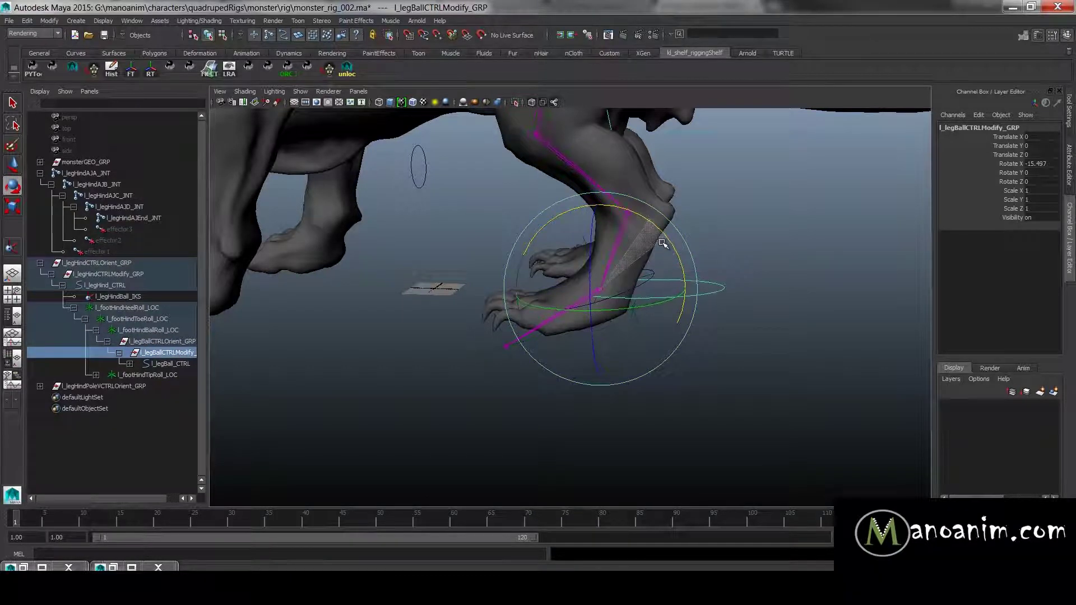
pyautogui.click(641, 285)
pyautogui.moveTo(641, 219); pyautogui.dragTo(645, 224)
pyautogui.hotkey('ctrl', 'z')
# - Compare the channel values of l_legBall_CTRL with those of its parent l_legBallCTRLModify_GRP
pyautogui.press('w')
pyautogui.click(701, 296)
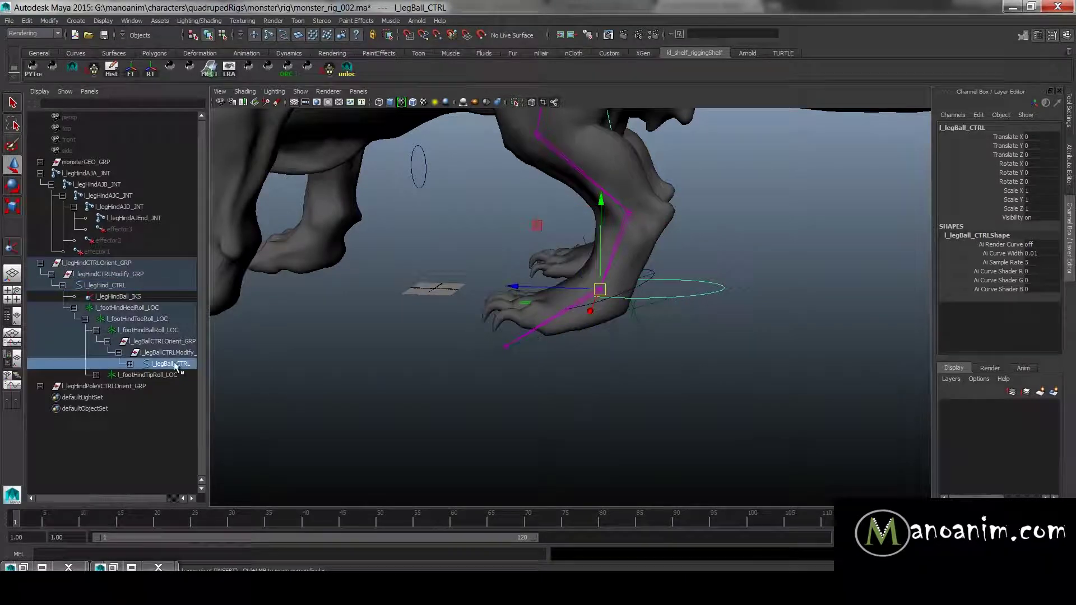
pyautogui.click(168, 352)
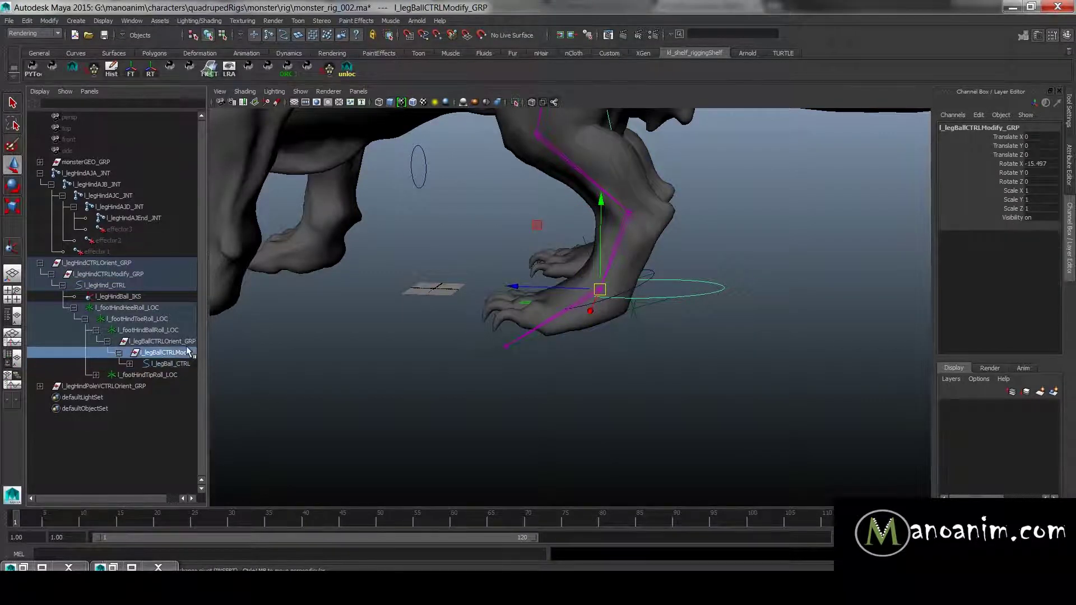
pyautogui.click(629, 288)
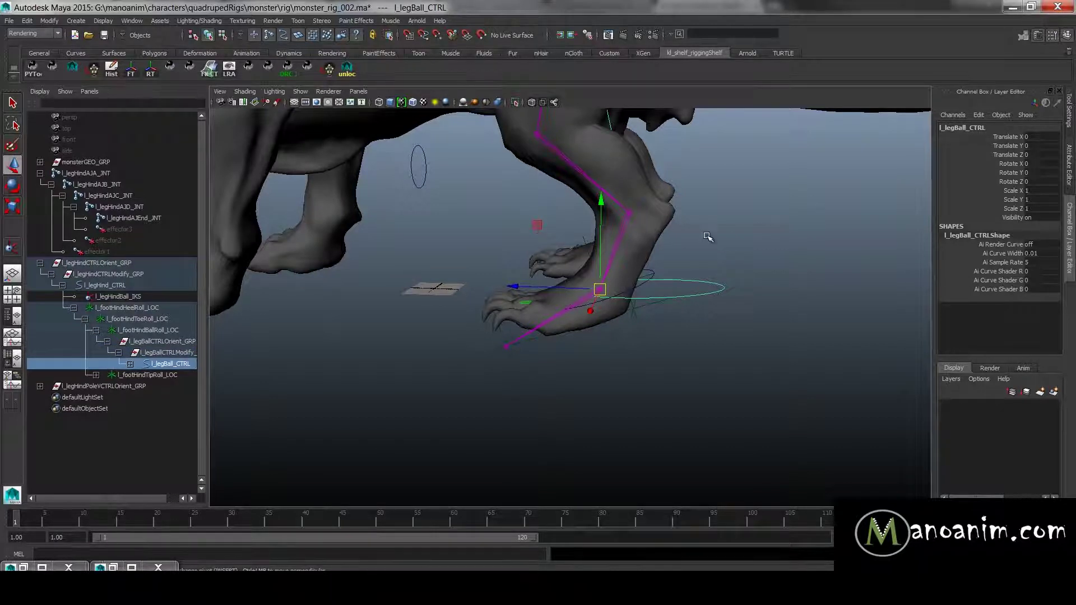
pyautogui.click(736, 261)
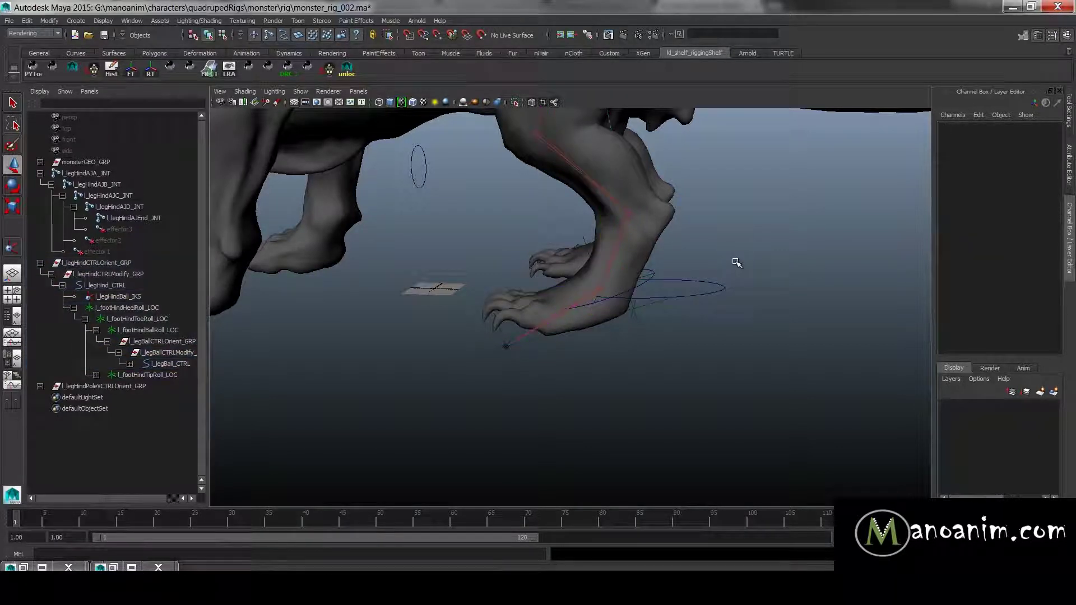
pyautogui.hotkey('ctrl', 'z')
pyautogui.hotkey('ctrl', 'z')
pyautogui.hotkey('ctrl', 'z')
pyautogui.hotkey('ctrl', 'z')
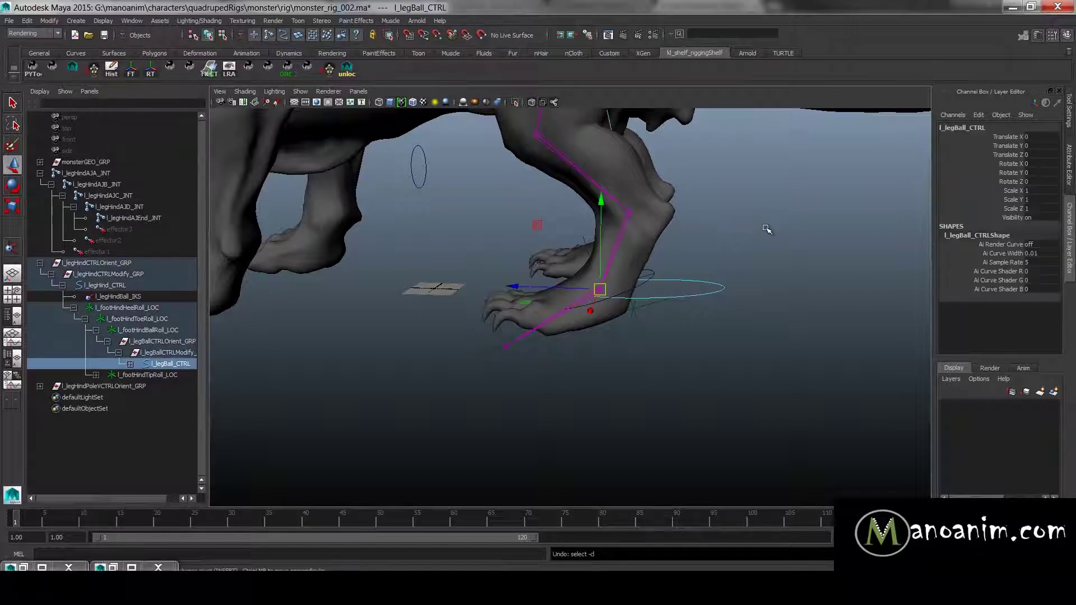
# - Reset Rotate X and Y of l_legHind_CTRL, and Translate Z and all rotations of l_legBall_CTRL, to 0
pyautogui.click(174, 364)
pyautogui.click(124, 285)
pyautogui.moveTo(1041, 164); pyautogui.dragTo(1046, 173)
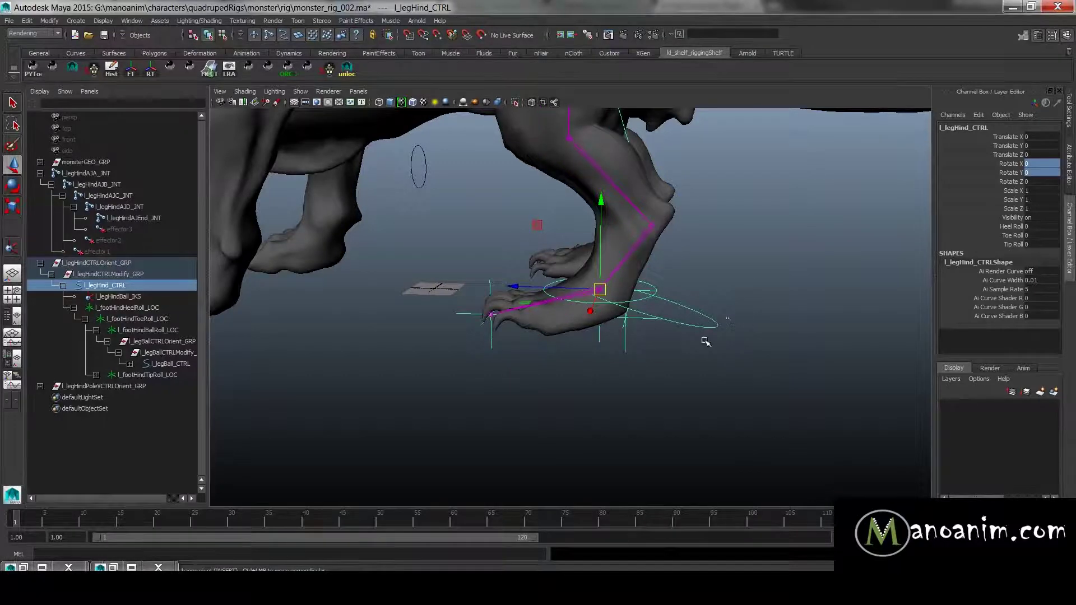
pyautogui.click(718, 325)
pyautogui.moveTo(1042, 157); pyautogui.dragTo(1046, 181)
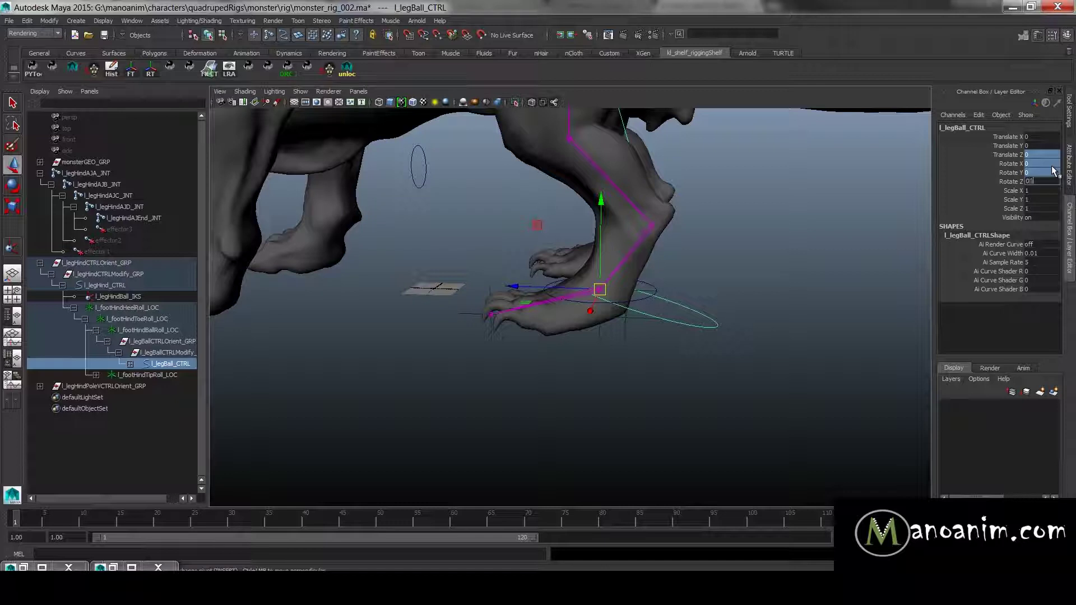
# - Reset Translate Z and all rotations of l_legBallCTRLModify_GRP to 0 and clear the selection
pyautogui.click(190, 353)
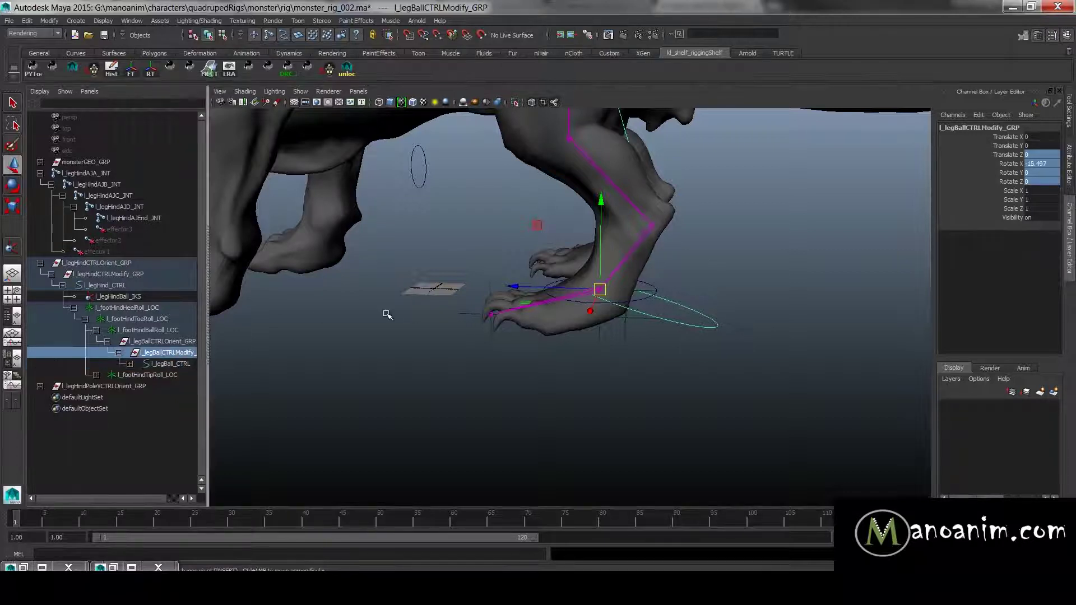
pyautogui.moveTo(1039, 157); pyautogui.dragTo(1044, 180)
pyautogui.press('Return')
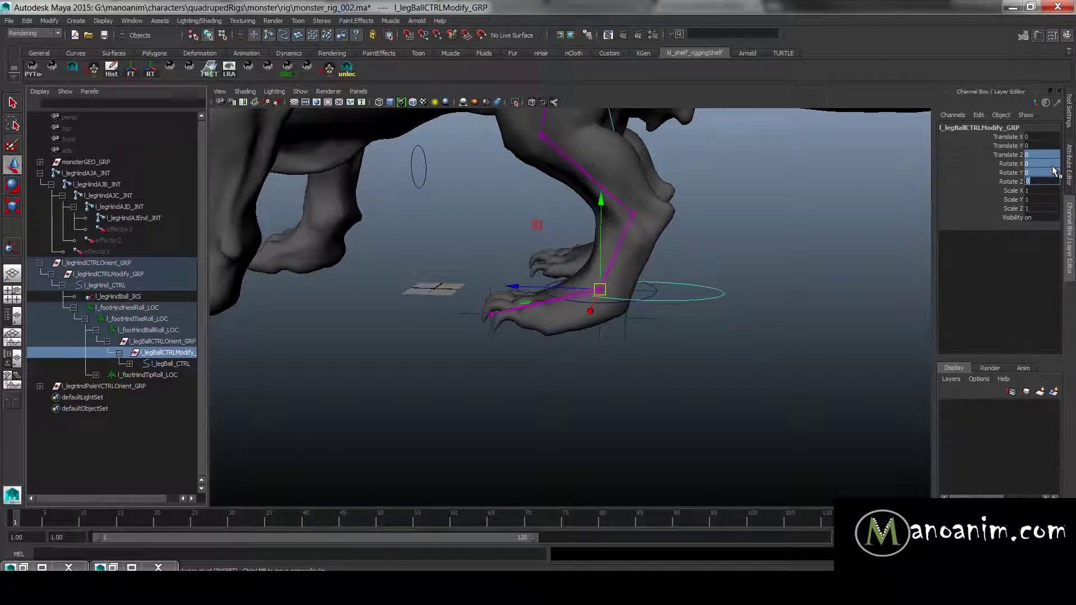
pyautogui.click(728, 223)
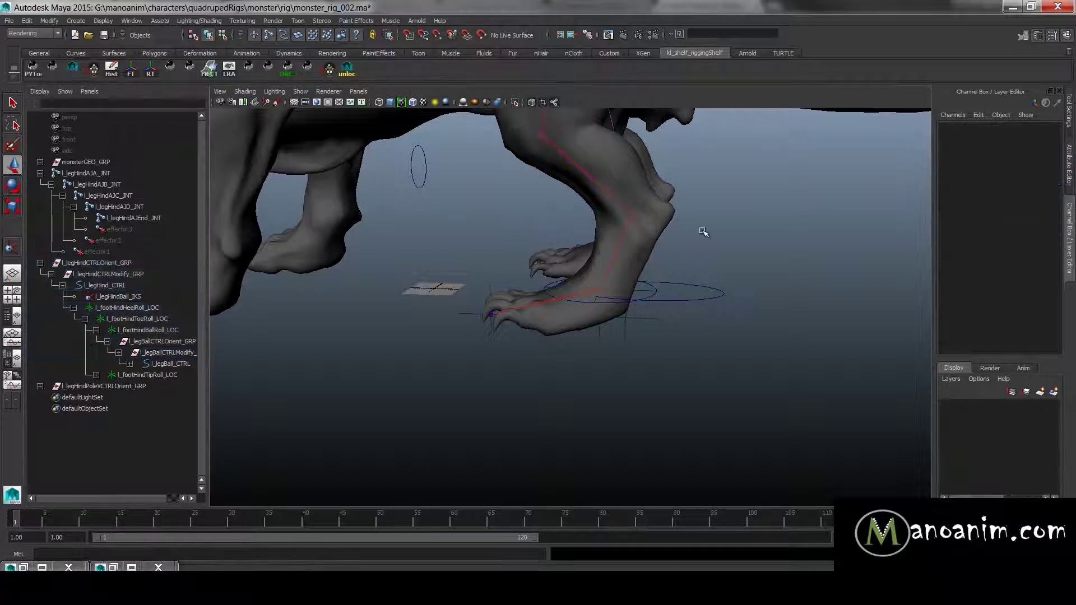
pyautogui.click(165, 352)
pyautogui.press('e')
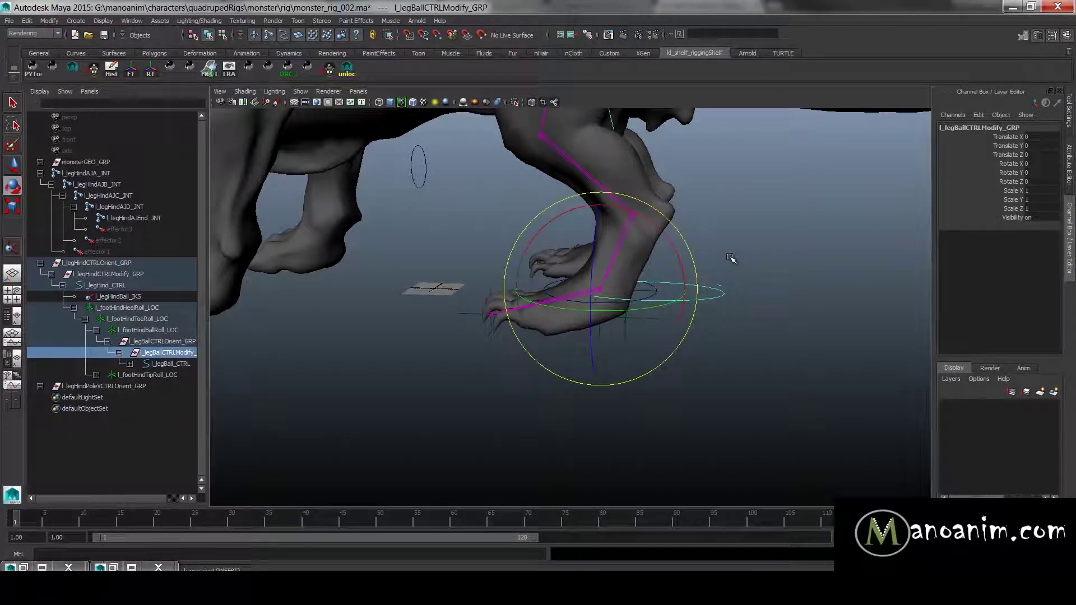
pyautogui.keyDown('alt'); pyautogui.moveTo(700, 232); pyautogui.dragTo(620, 201); pyautogui.keyUp('alt')
pyautogui.hotkey('ctrl', 'z')
pyautogui.press('w')
pyautogui.click(655, 291)
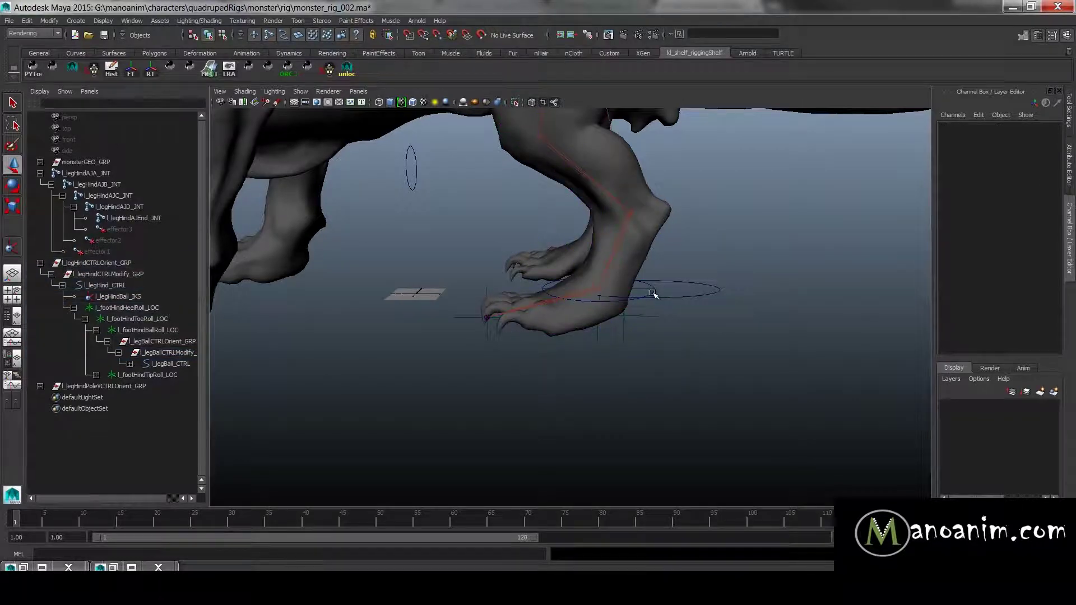
# - Rotate l_legHind_CTRL about 17.1 degrees around X
pyautogui.click(651, 294)
pyautogui.press('e')
pyautogui.moveTo(663, 255); pyautogui.dragTo(653, 224)
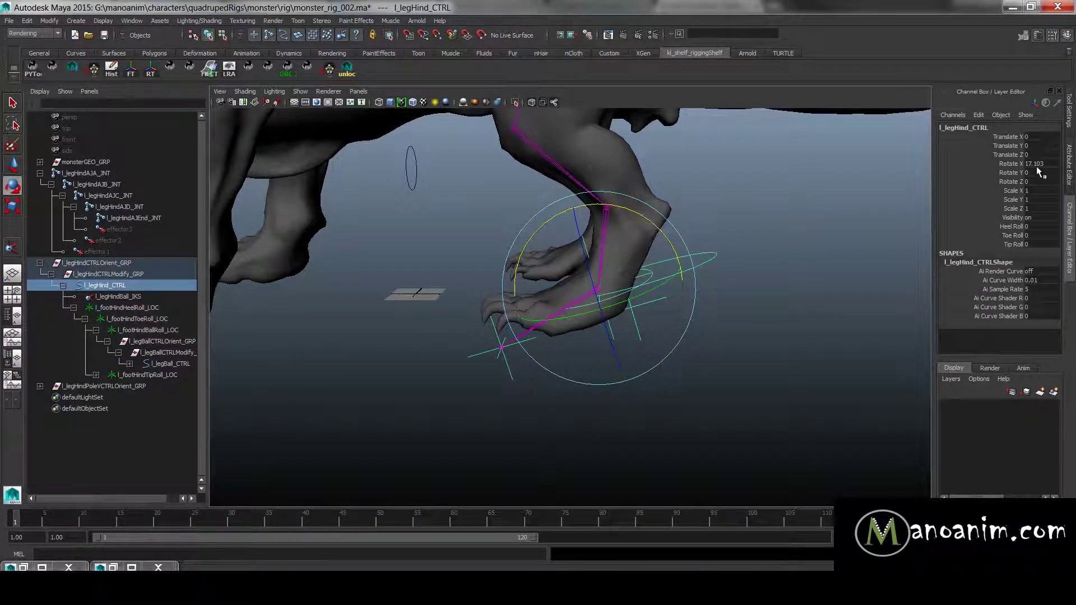
pyautogui.press('w')
pyautogui.press('Insert')
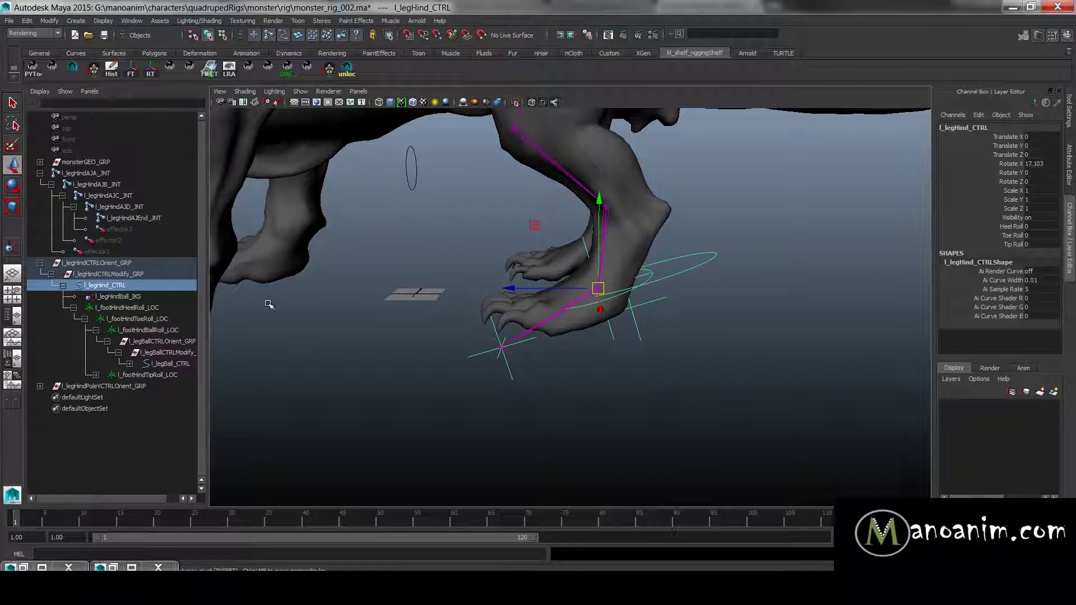
# - Counter-rotate l_legBallCTRLModify_GRP to about -18.1 degrees around X so the ball control is level, and clear the selection
pyautogui.click(162, 341)
pyautogui.click(168, 352)
pyautogui.press('e')
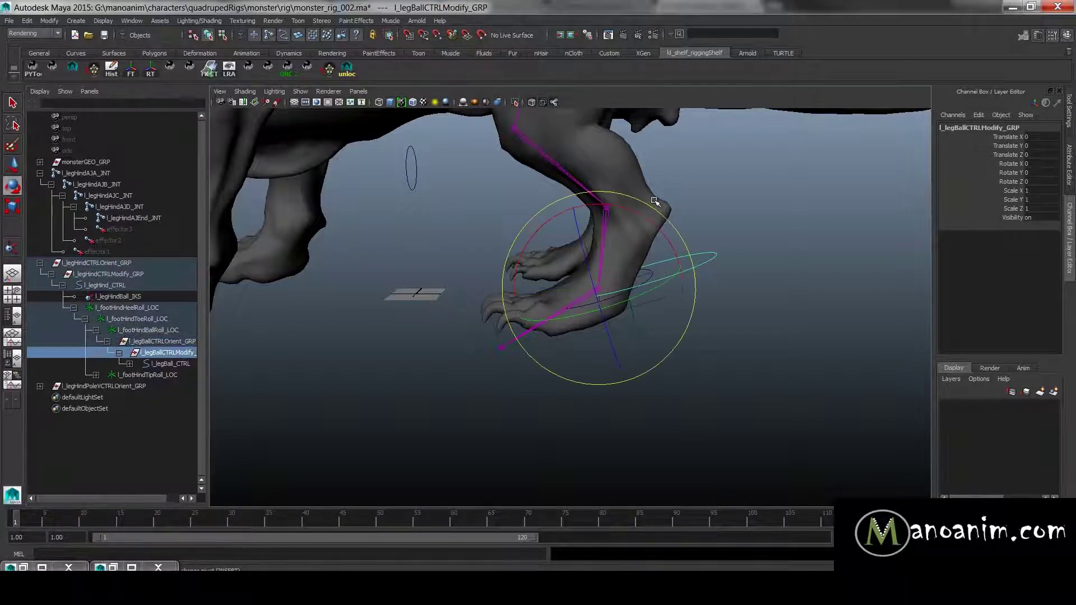
pyautogui.moveTo(645, 216); pyautogui.dragTo(670, 235)
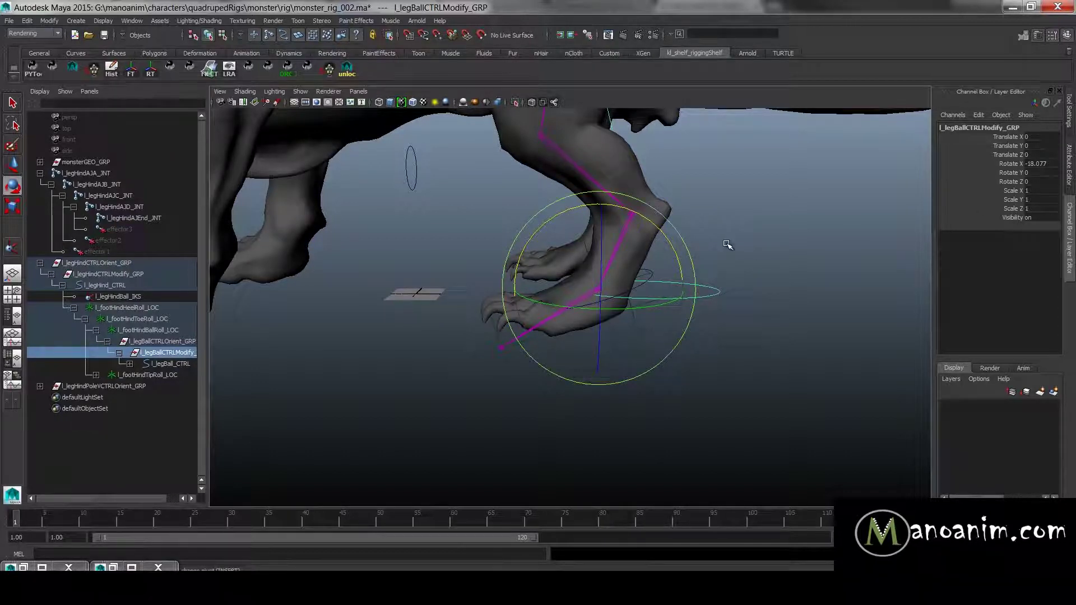
pyautogui.click(747, 254)
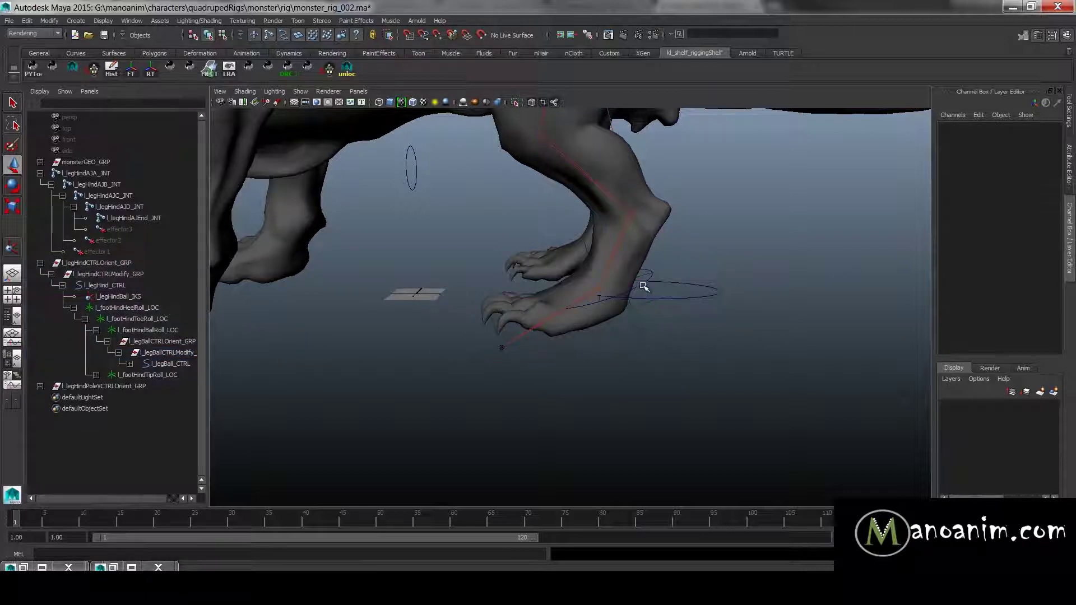
# - Open the Node Editor for l_legHind_CTRL and move its transform and shape nodes apart to make room
pyautogui.press('w')
pyautogui.click(645, 284)
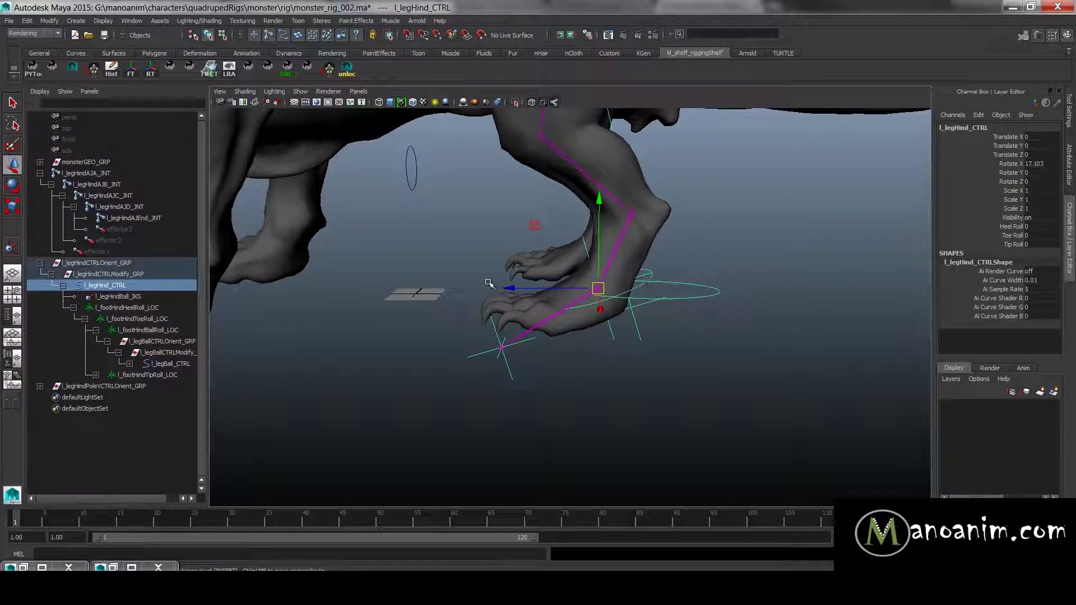
pyautogui.scroll(1, 497, 276)
pyautogui.press('space')
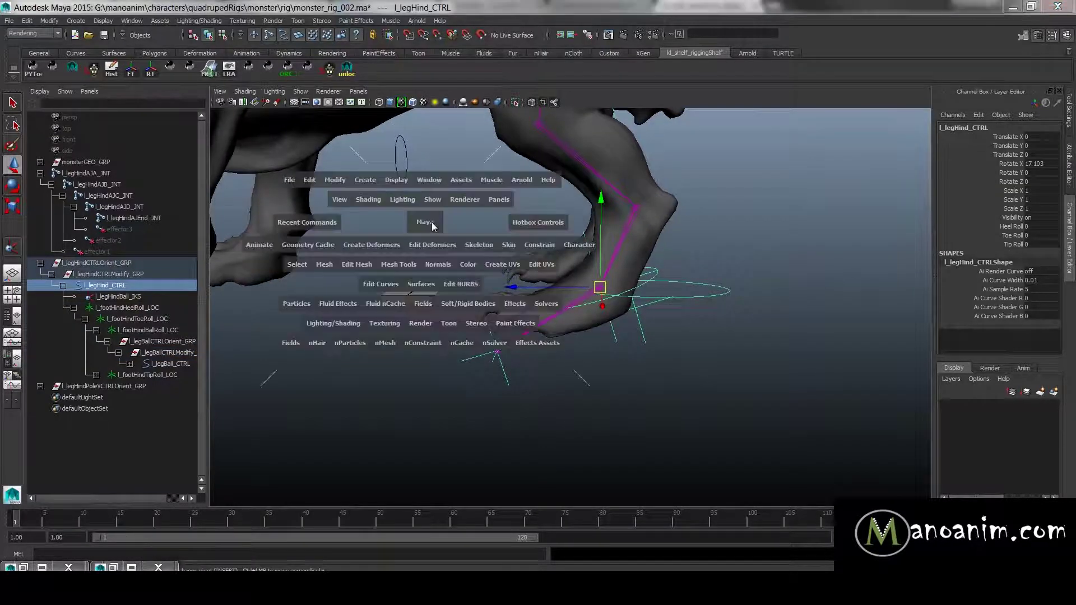
pyautogui.click(429, 180)
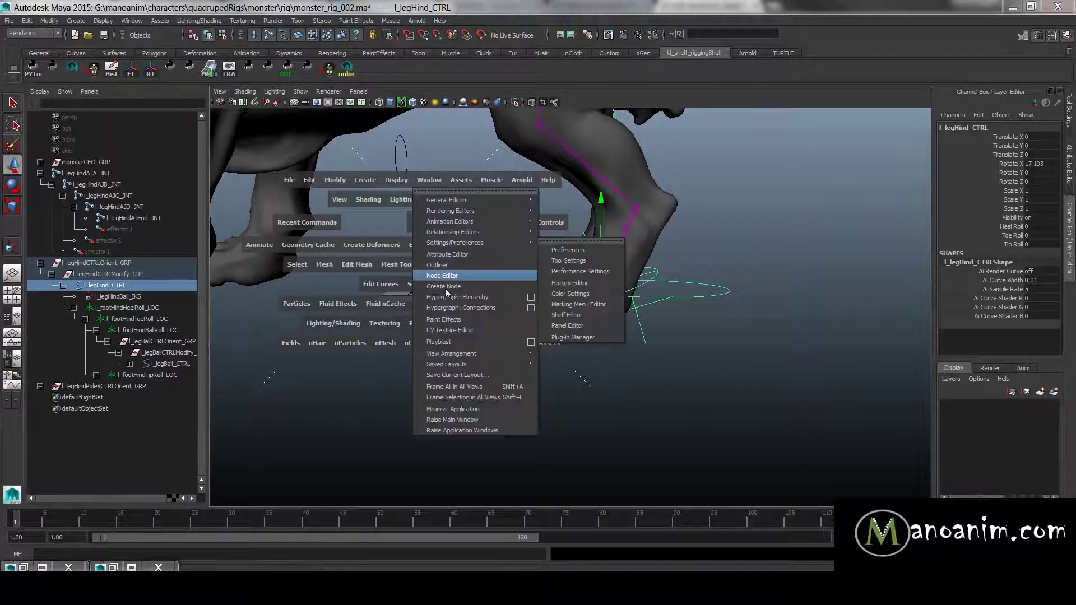
pyautogui.click(457, 276)
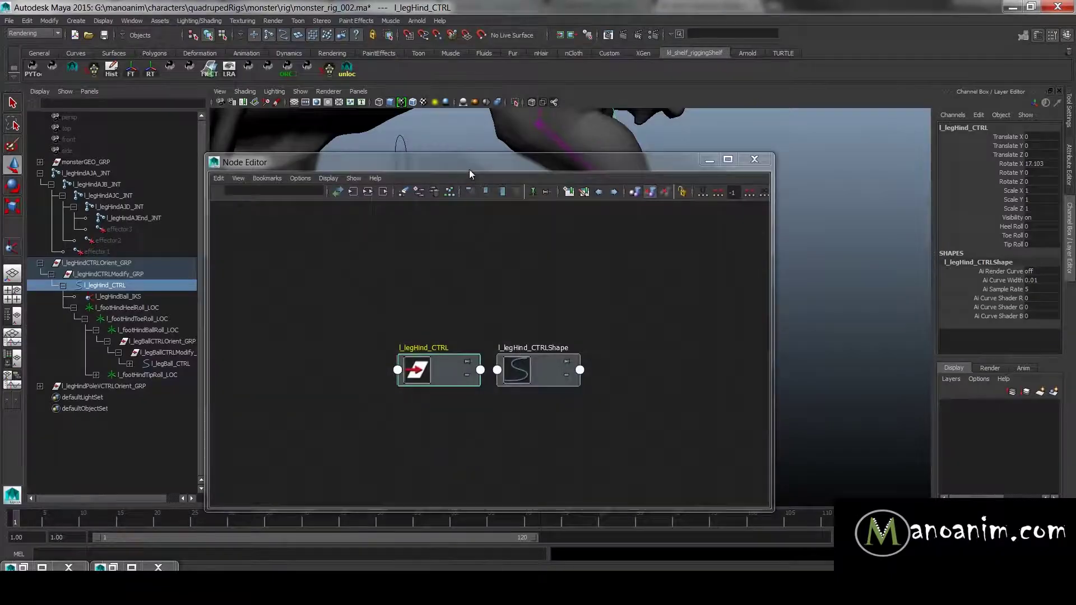
pyautogui.click(510, 244)
pyautogui.moveTo(521, 336); pyautogui.dragTo(448, 245)
pyautogui.moveTo(621, 337); pyautogui.dragTo(416, 428)
# - Create a multiplyDivide node beside l_legHind_CTRL in the Node Editor
pyautogui.click(560, 283)
pyautogui.press('Tab')
pyautogui.write('mu')
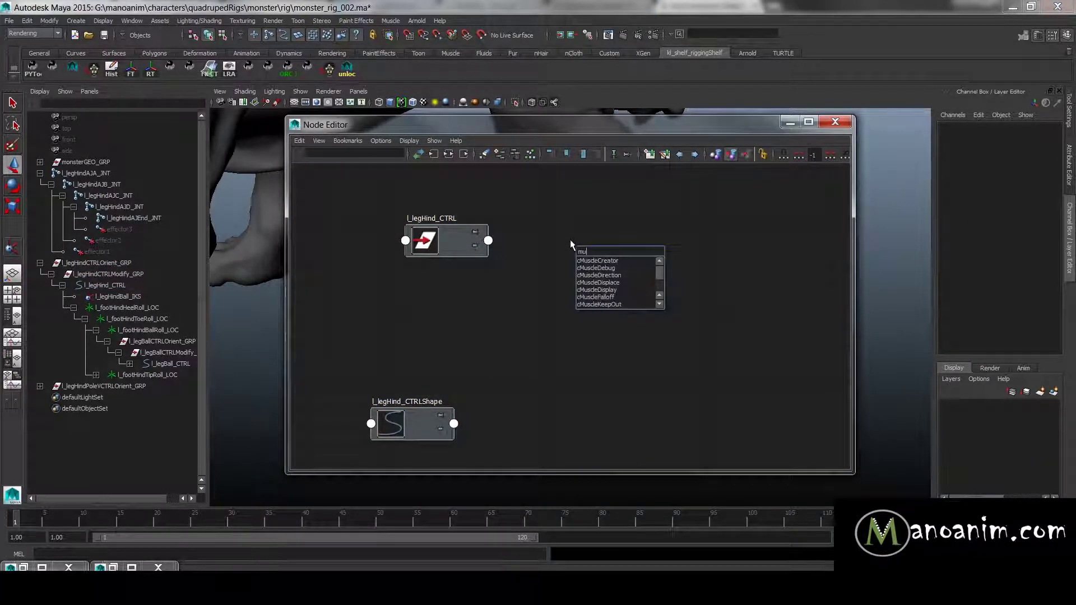
pyautogui.press('Escape')
pyautogui.press('Tab')
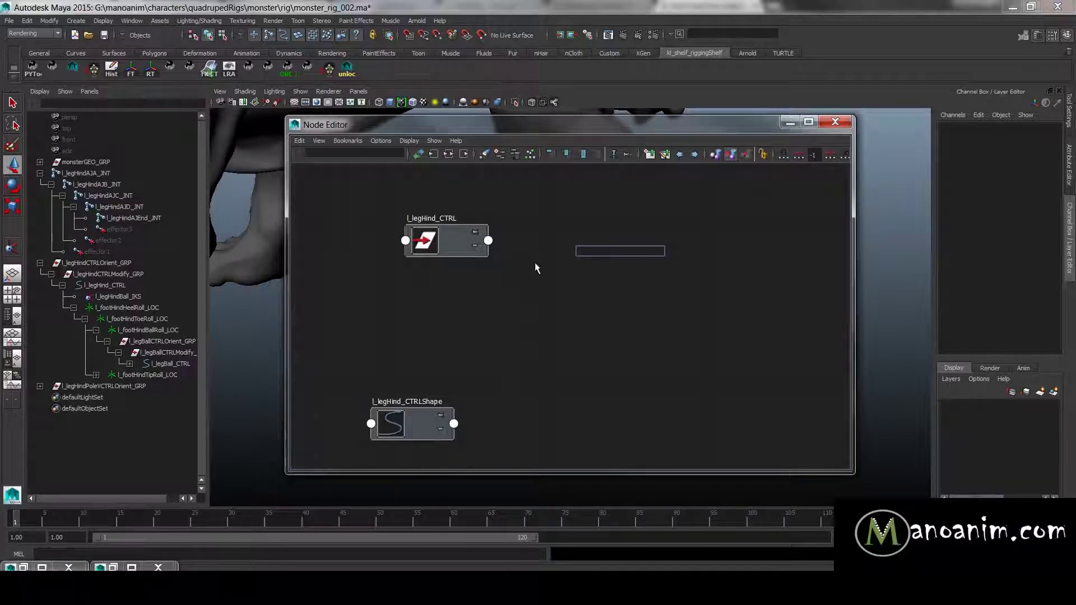
pyautogui.write('mulit')
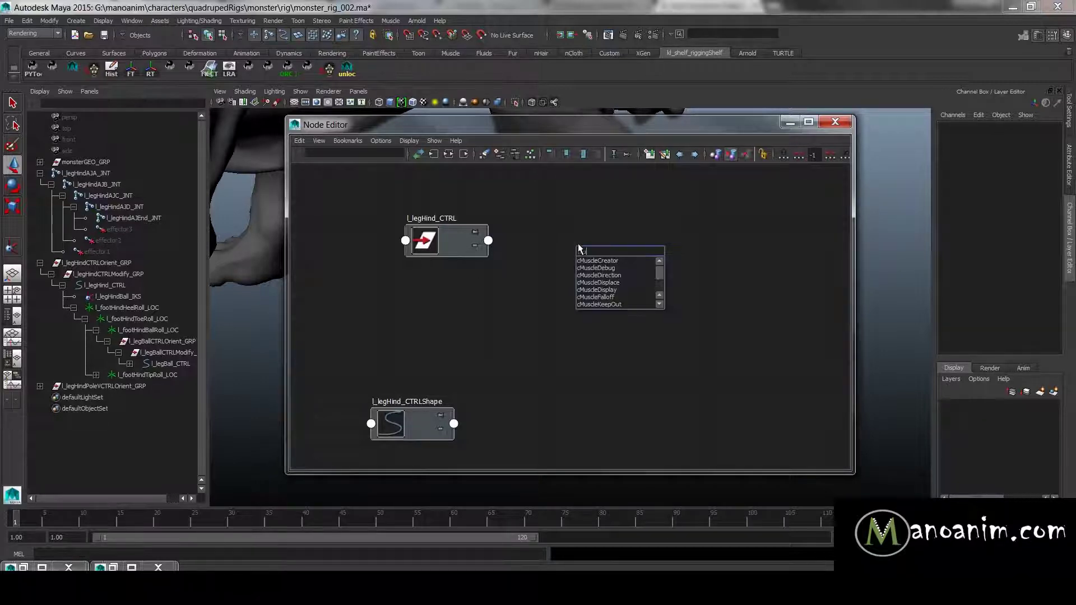
pyautogui.press('BackSpace')
pyautogui.press('BackSpace')
pyautogui.press('BackSpace')
pyautogui.write('ltiply')
pyautogui.press('Down')
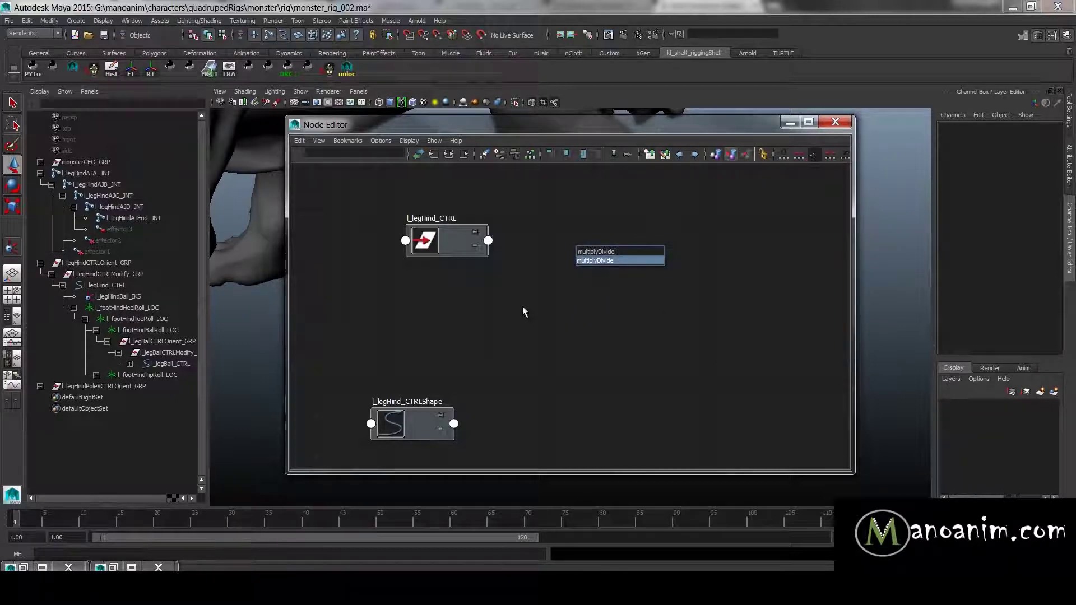
pyautogui.press('Return')
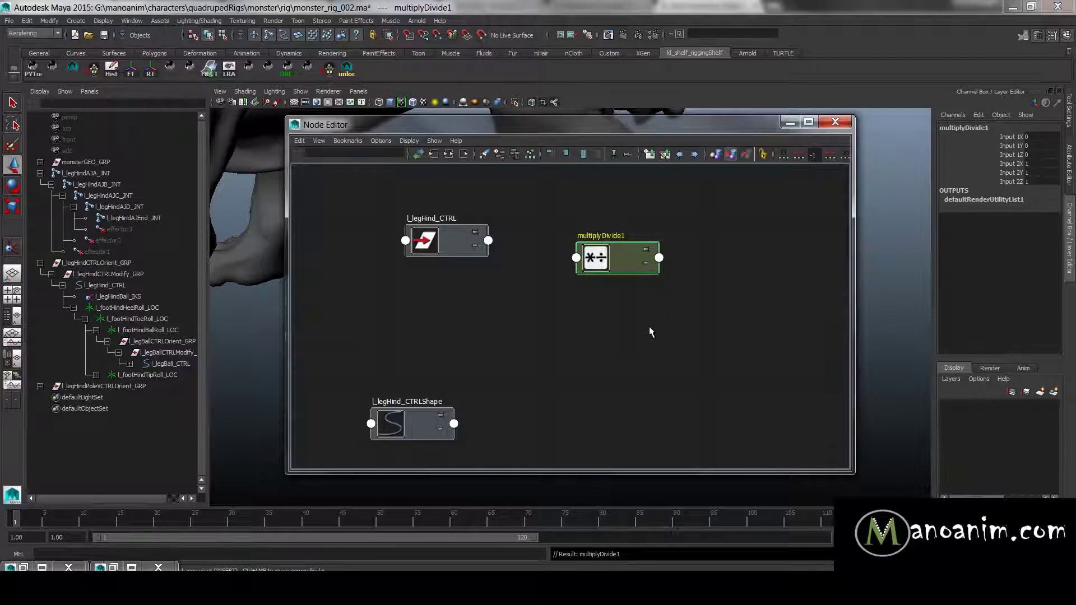
# - Rename the multiplyDivide node as l_legHindCounterBallRot_MULT
pyautogui.moveTo(616, 265); pyautogui.dragTo(619, 281)
pyautogui.doubleClick(612, 251)
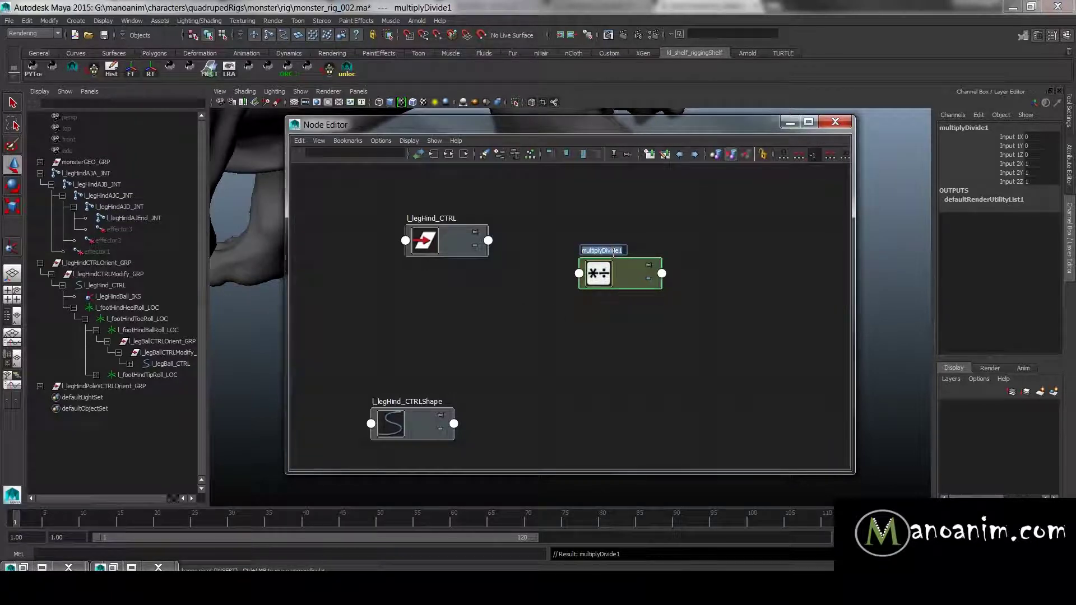
pyautogui.press('BackSpace')
pyautogui.write('erBall')
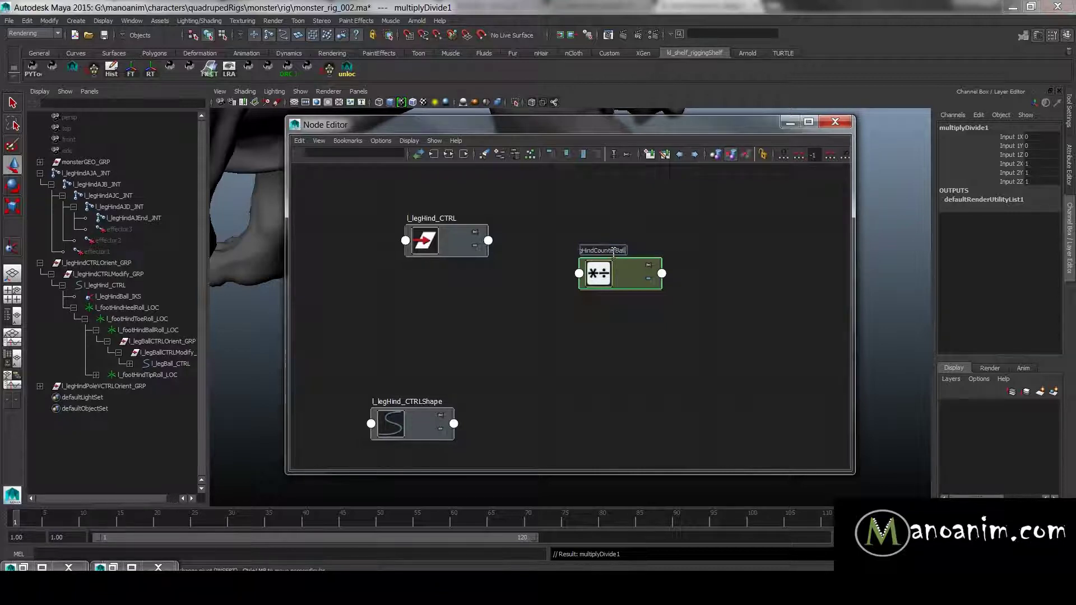
pyautogui.write('Rot_MULT')
pyautogui.press('Return')
pyautogui.click(632, 237)
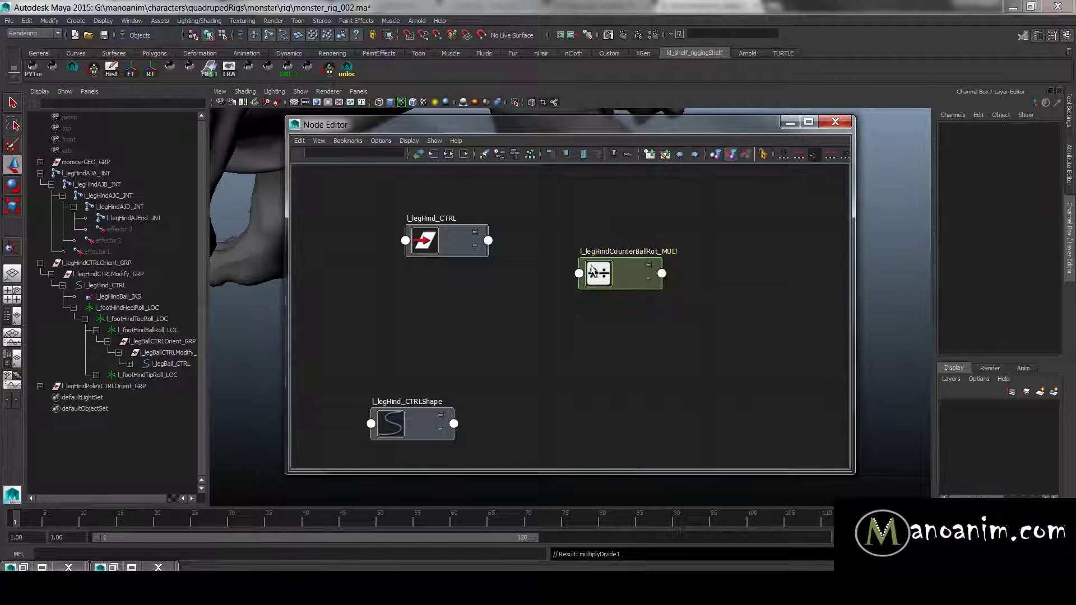
pyautogui.doubleClick(608, 252)
pyautogui.click(603, 215)
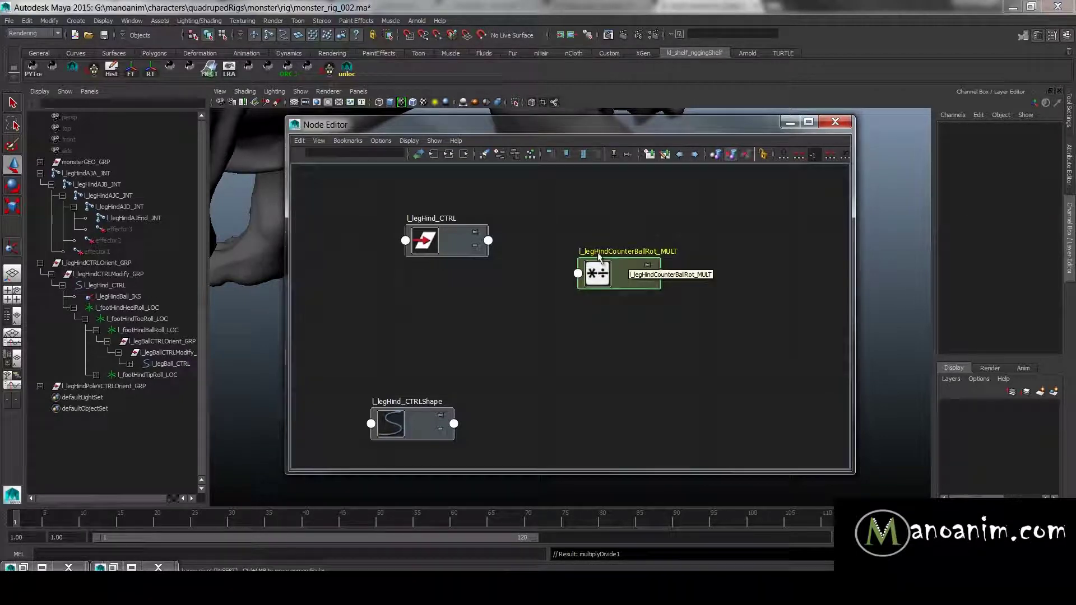
# - Connect the rotateX output of l_legHind_CTRL to input1X of l_legHindCounterBallRot_MULT using the Connection Editor
pyautogui.moveTo(626, 263); pyautogui.dragTo(597, 238)
pyautogui.click(515, 240)
pyautogui.click(432, 245)
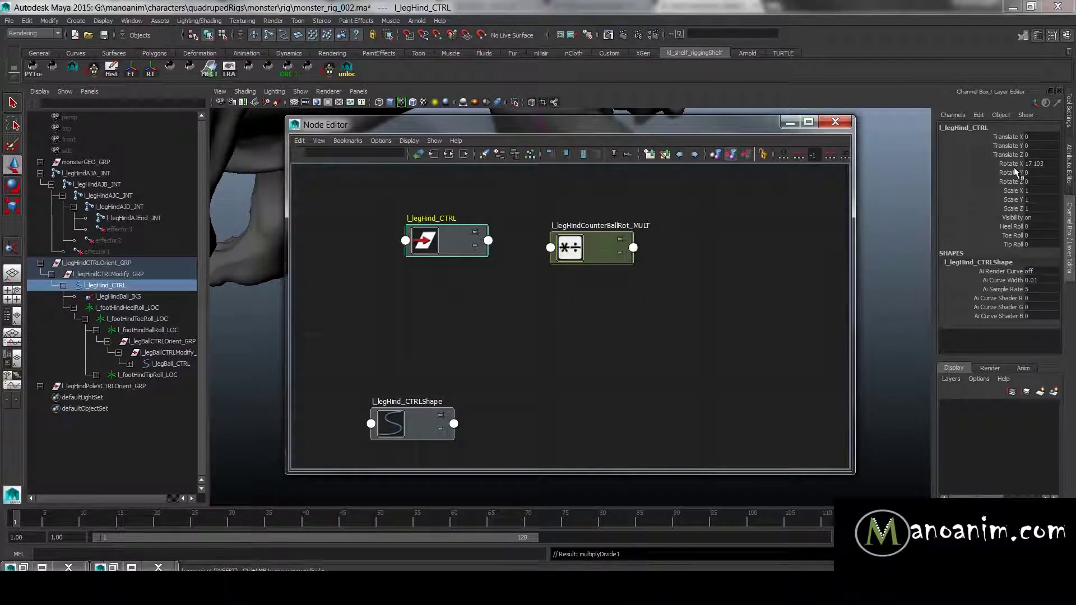
pyautogui.moveTo(440, 241); pyautogui.dragTo(444, 199, button='middle')
pyautogui.moveTo(444, 240); pyautogui.dragTo(579, 250, button='middle')
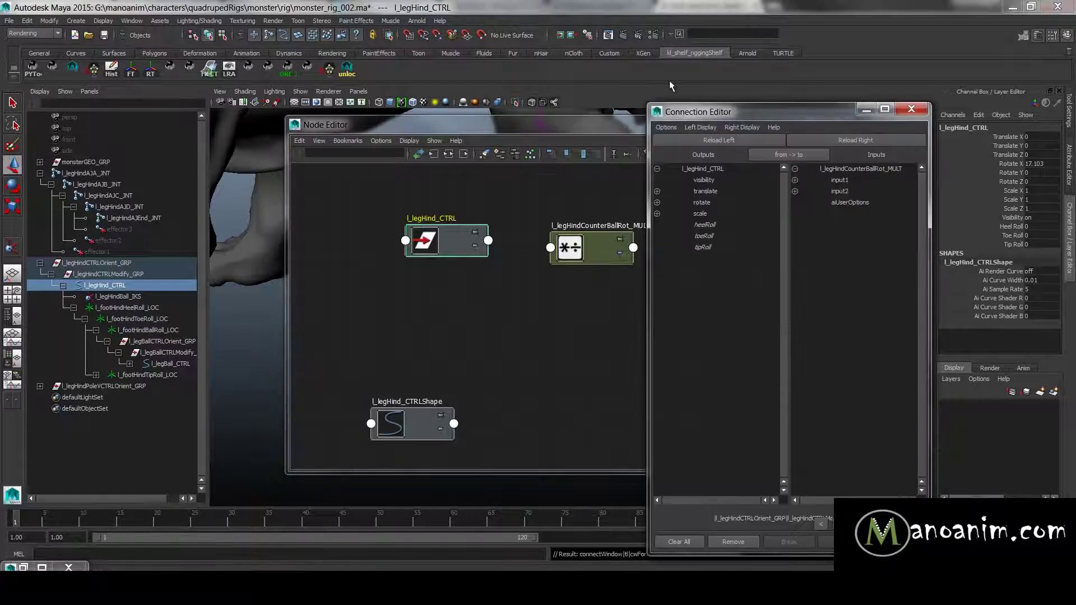
pyautogui.click(657, 203)
pyautogui.click(751, 213)
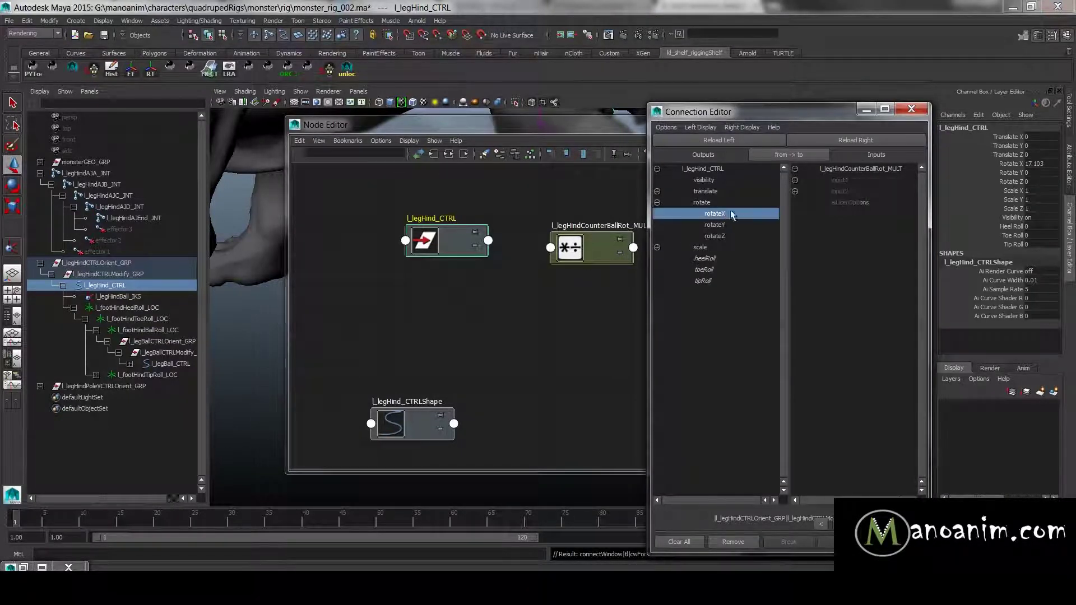
pyautogui.click(794, 180)
pyautogui.click(854, 191)
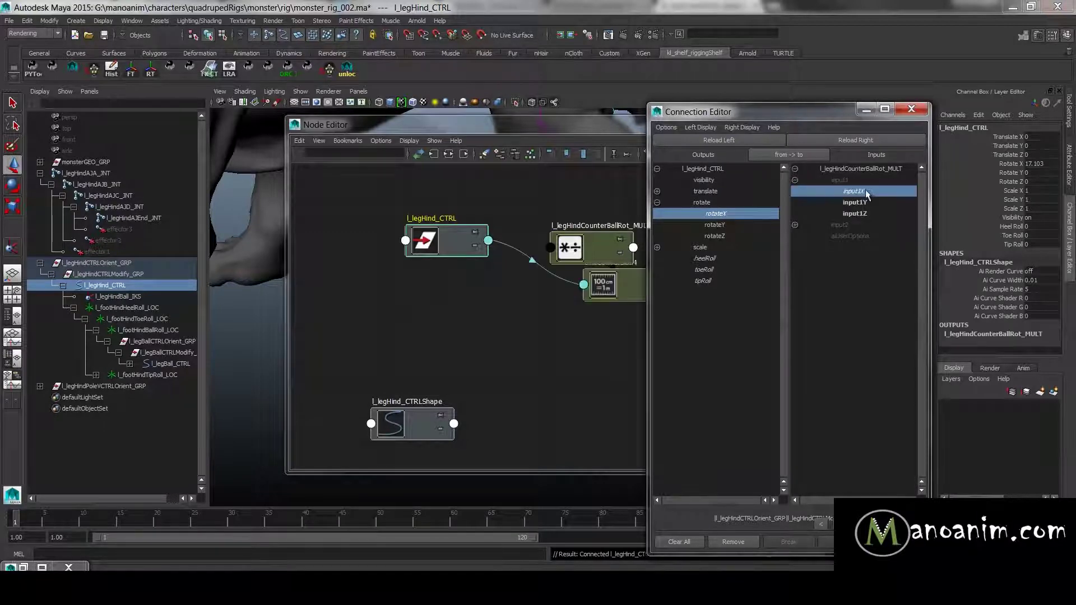
# - Arrange the unit conversion node in a row between l_legHind_CTRL and l_legHindCounterBallRot_MULT
pyautogui.moveTo(631, 265); pyautogui.dragTo(650, 253)
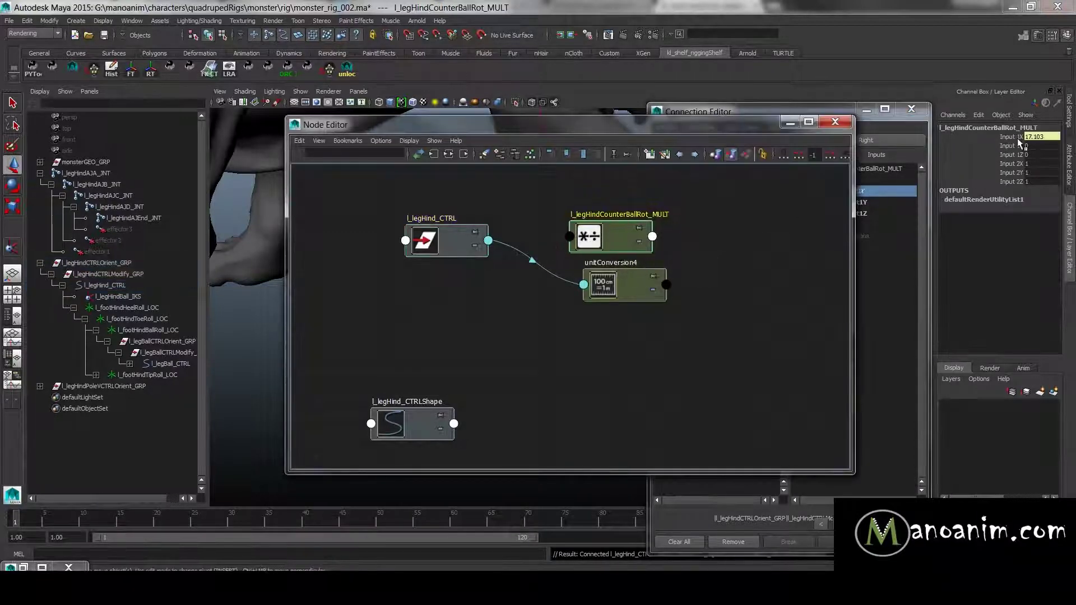
pyautogui.moveTo(641, 287); pyautogui.dragTo(557, 245)
pyautogui.moveTo(620, 228); pyautogui.dragTo(682, 238)
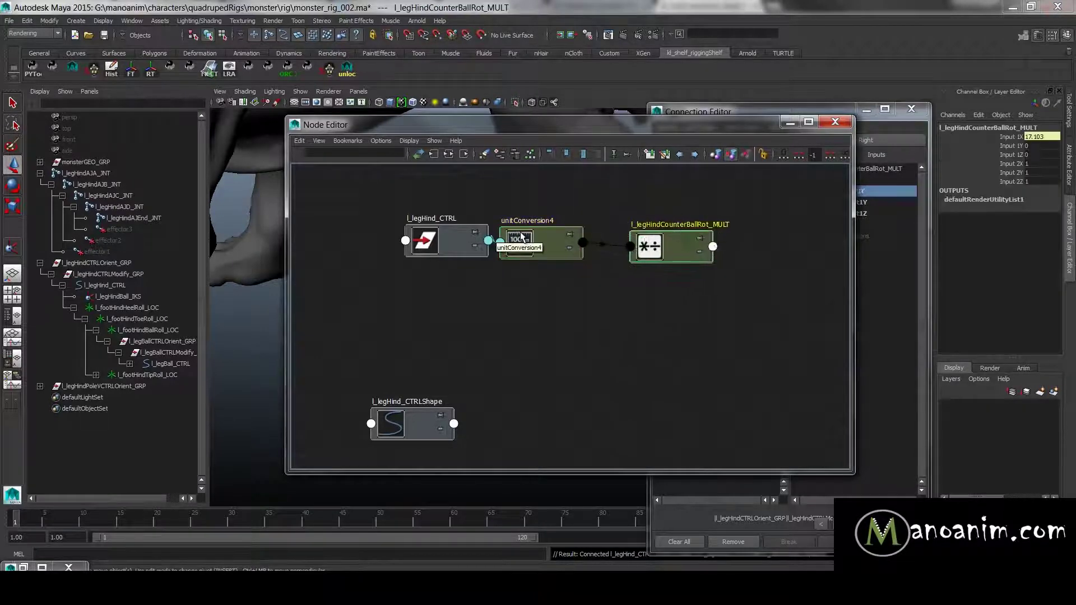
pyautogui.moveTo(523, 236); pyautogui.dragTo(582, 233)
pyautogui.moveTo(664, 255); pyautogui.dragTo(686, 249)
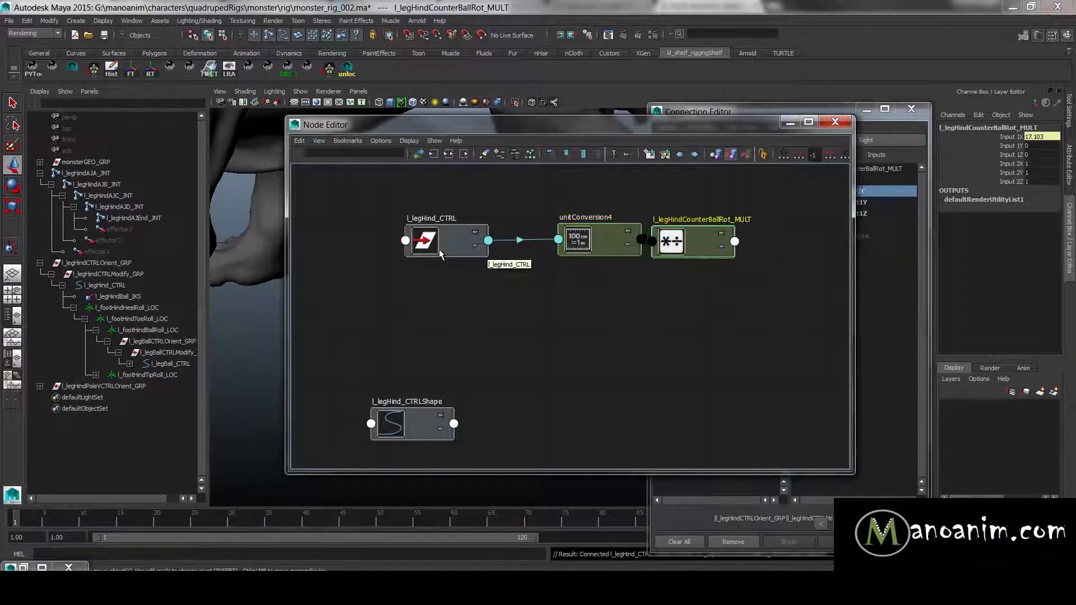
pyautogui.moveTo(602, 237); pyautogui.dragTo(559, 237)
# - Set Input 2X of l_legHindCounterBallRot_MULT to -1
pyautogui.click(476, 239)
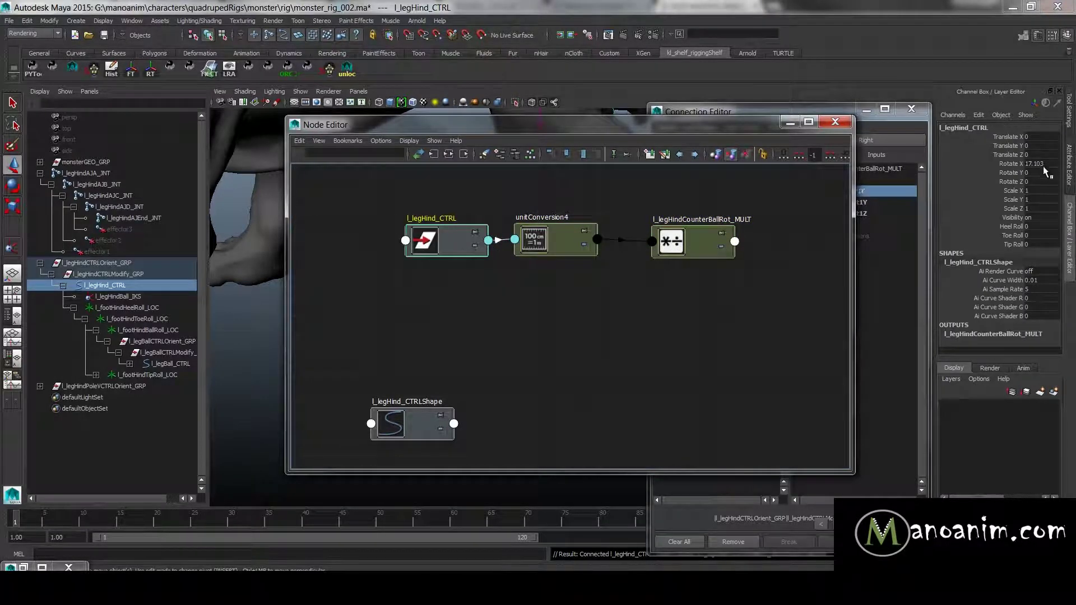
pyautogui.click(729, 231)
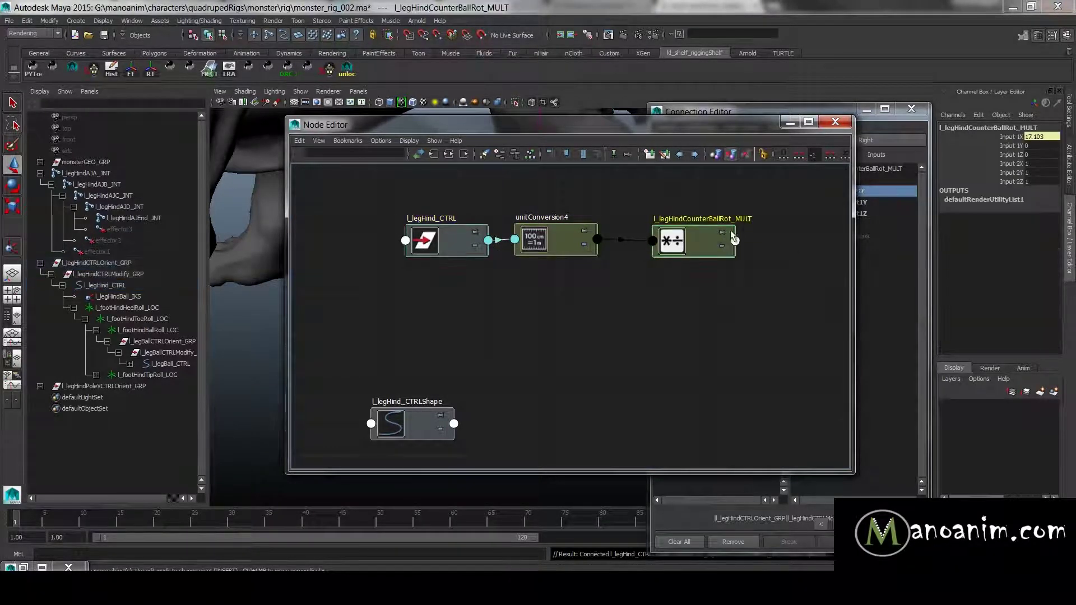
pyautogui.click(1042, 163)
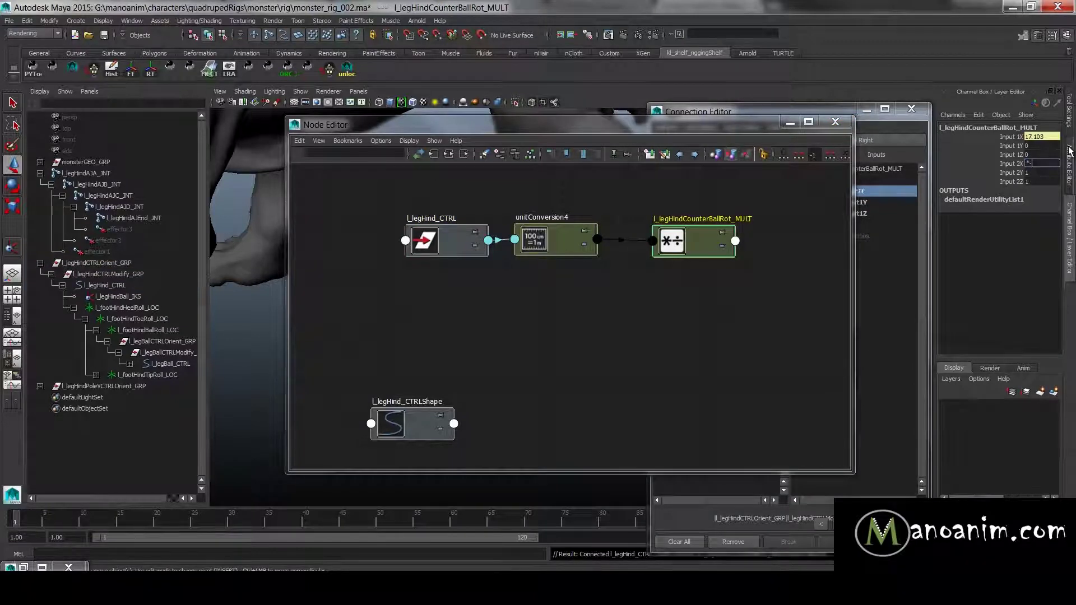
pyautogui.press('Return')
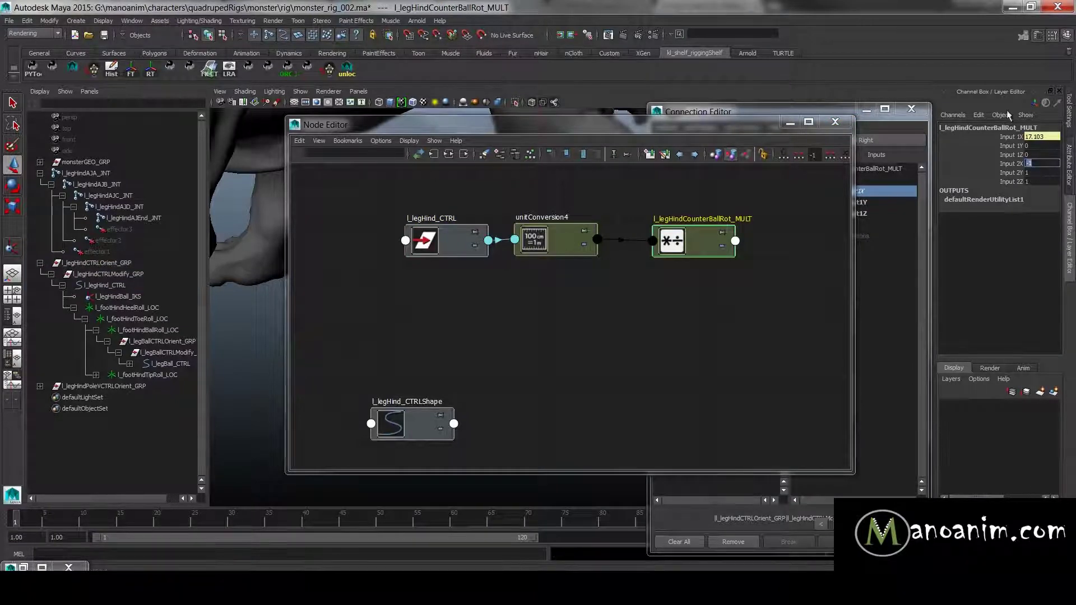
# - Compare the Input 1 channels of l_legHindCounterBallRot_MULT with their matching Input 2 channels for X and Y
pyautogui.click(1017, 137)
pyautogui.click(1013, 164)
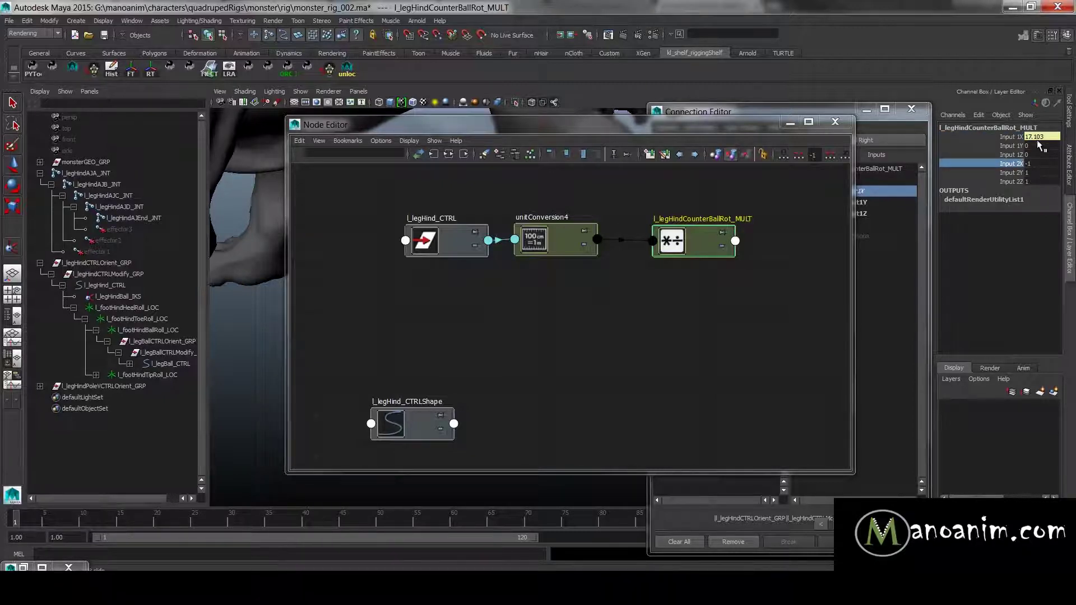
pyautogui.click(1028, 146)
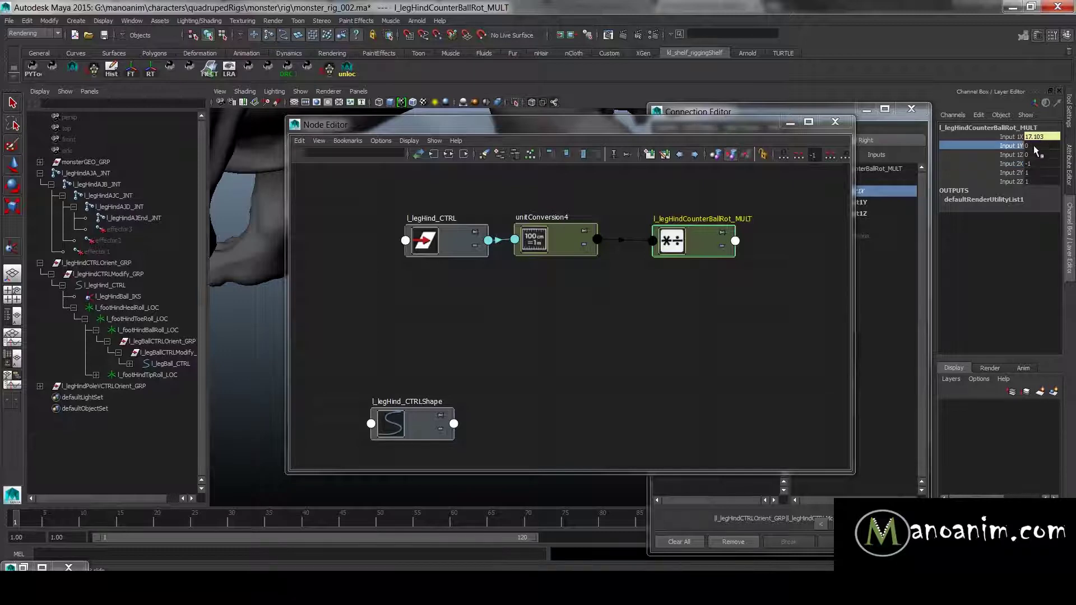
pyautogui.doubleClick(1029, 147)
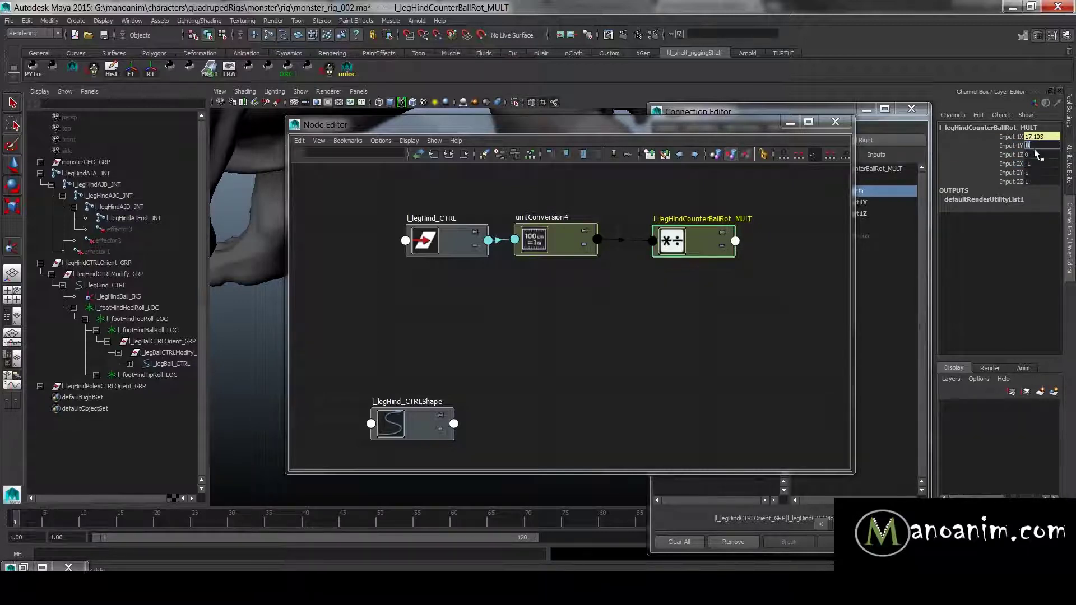
pyautogui.doubleClick(1029, 172)
pyautogui.press('Return')
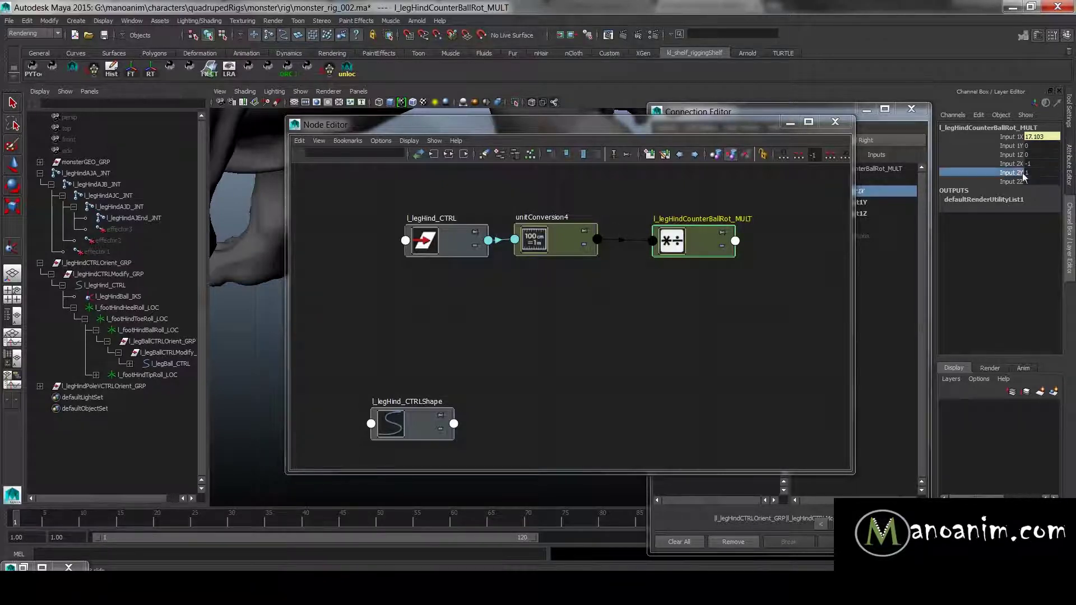
# - Compare the Input 1 channels of l_legHindCounterBallRot_MULT with their matching Input 2 channels for Z and X
pyautogui.click(1019, 155)
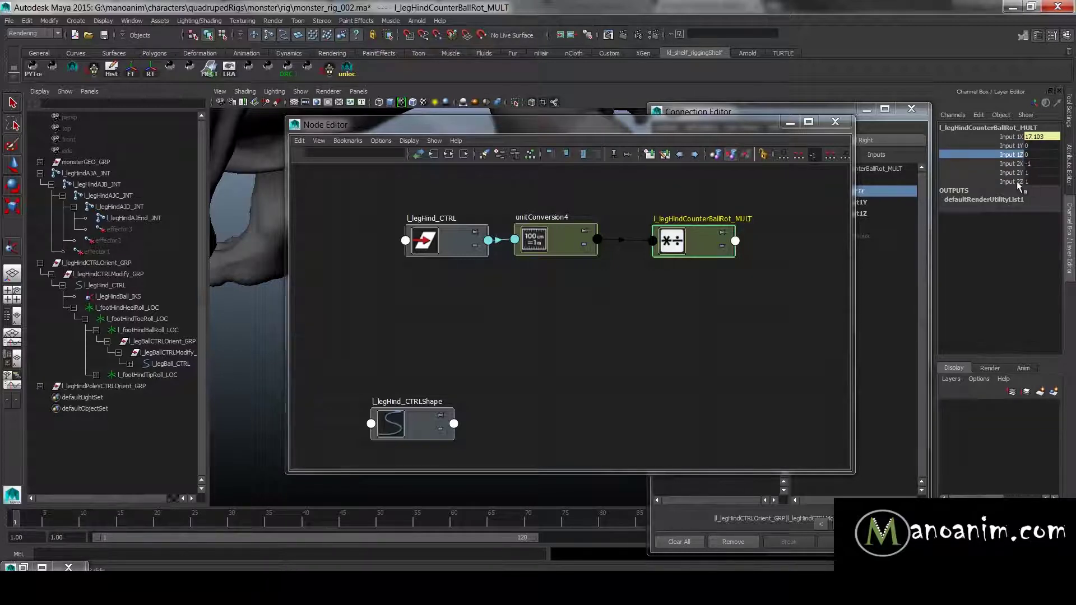
pyautogui.click(1023, 182)
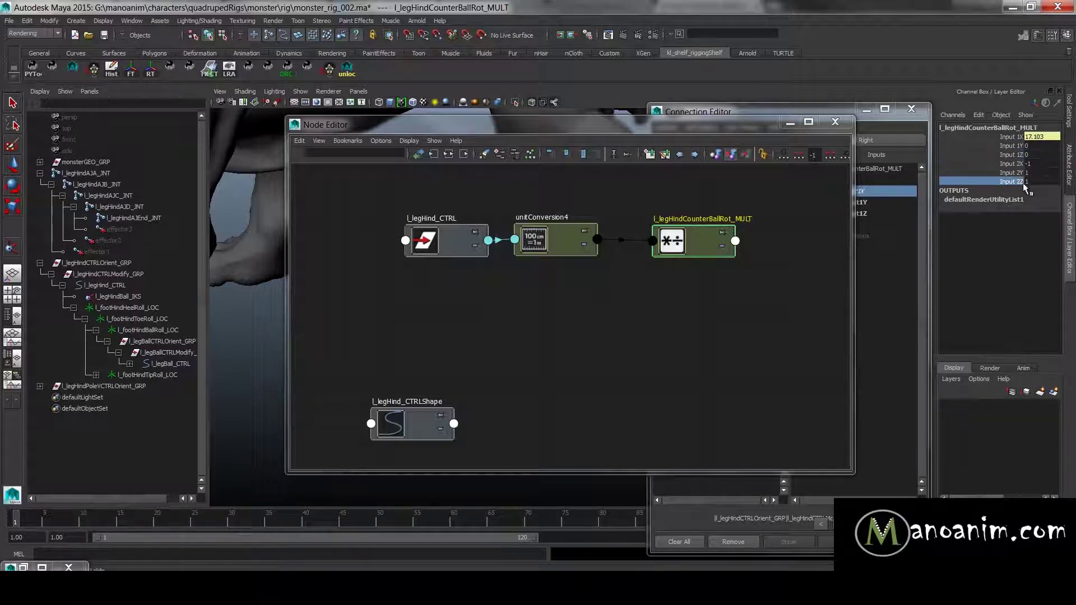
pyautogui.click(1023, 138)
pyautogui.click(1026, 163)
# - Add l_legBallCTRLModify_GRP to the node graph and line it up in the row after l_legHindCounterBallRot_MULT
pyautogui.click(702, 228)
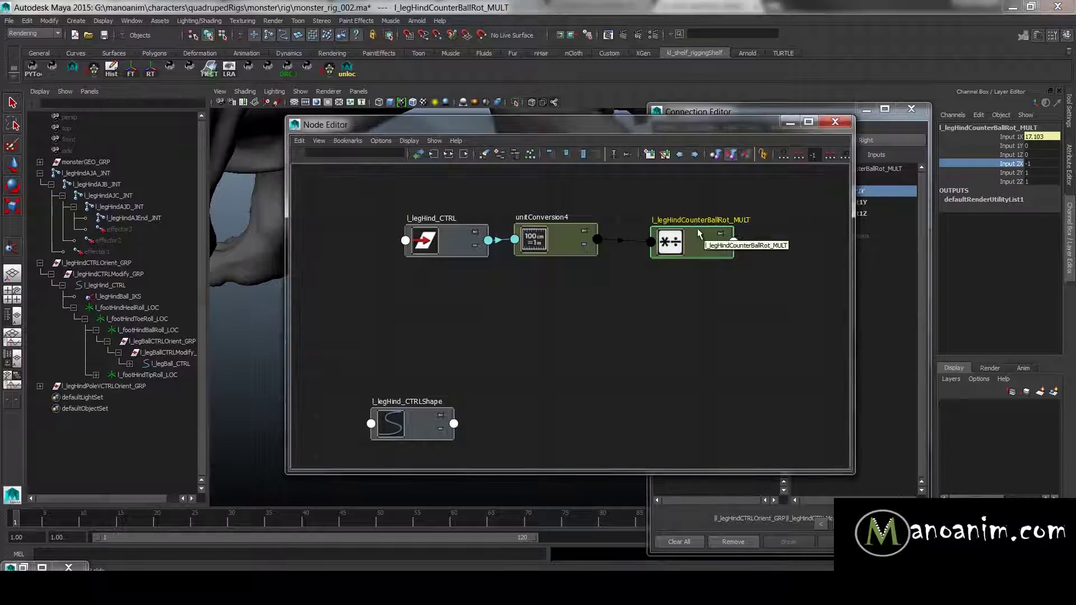
pyautogui.moveTo(701, 227); pyautogui.dragTo(679, 228)
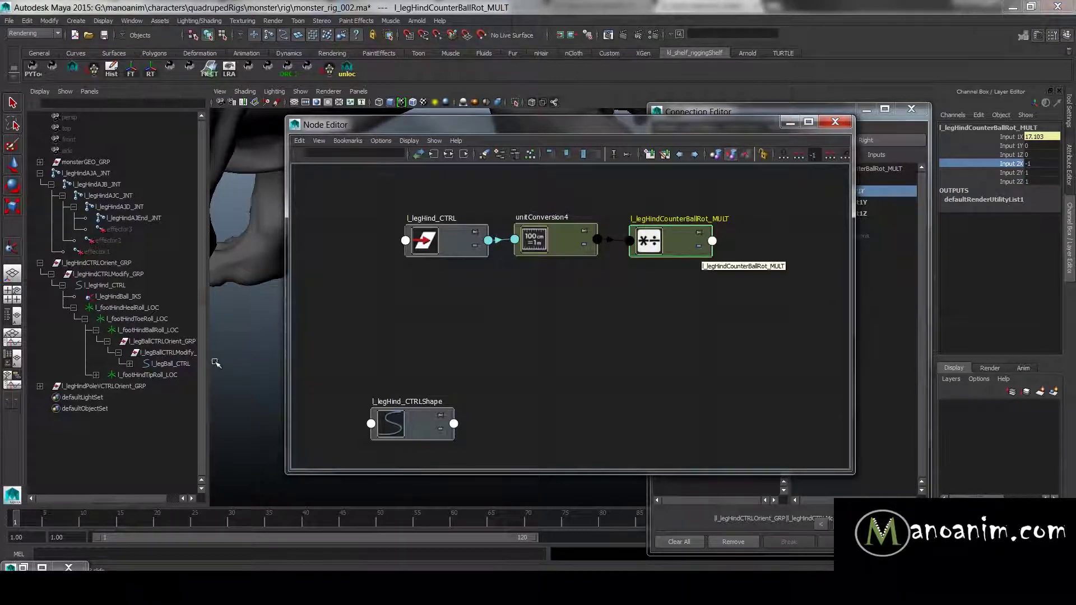
pyautogui.click(168, 352)
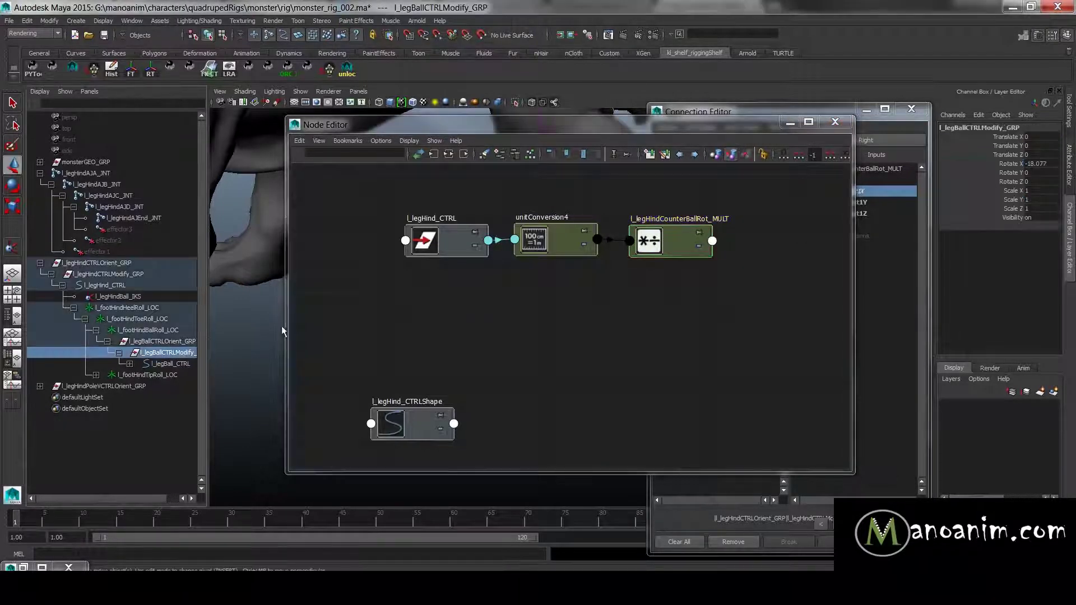
pyautogui.moveTo(598, 125); pyautogui.dragTo(701, 398)
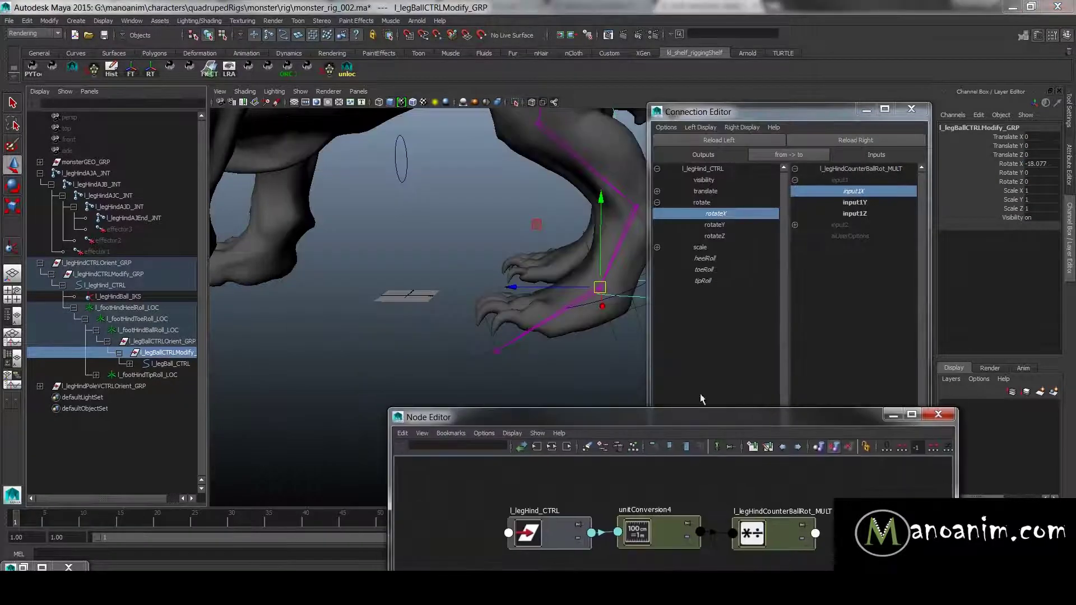
pyautogui.keyDown('alt'); pyautogui.moveTo(606, 288); pyautogui.dragTo(548, 294, button='middle'); pyautogui.keyUp('alt')
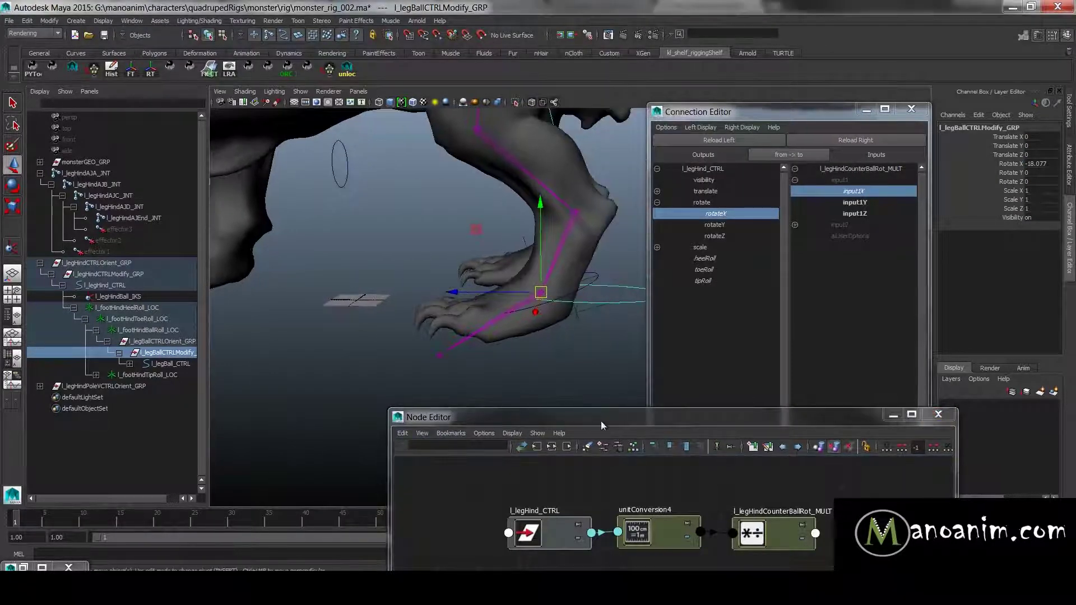
pyautogui.moveTo(644, 420); pyautogui.dragTo(465, 157)
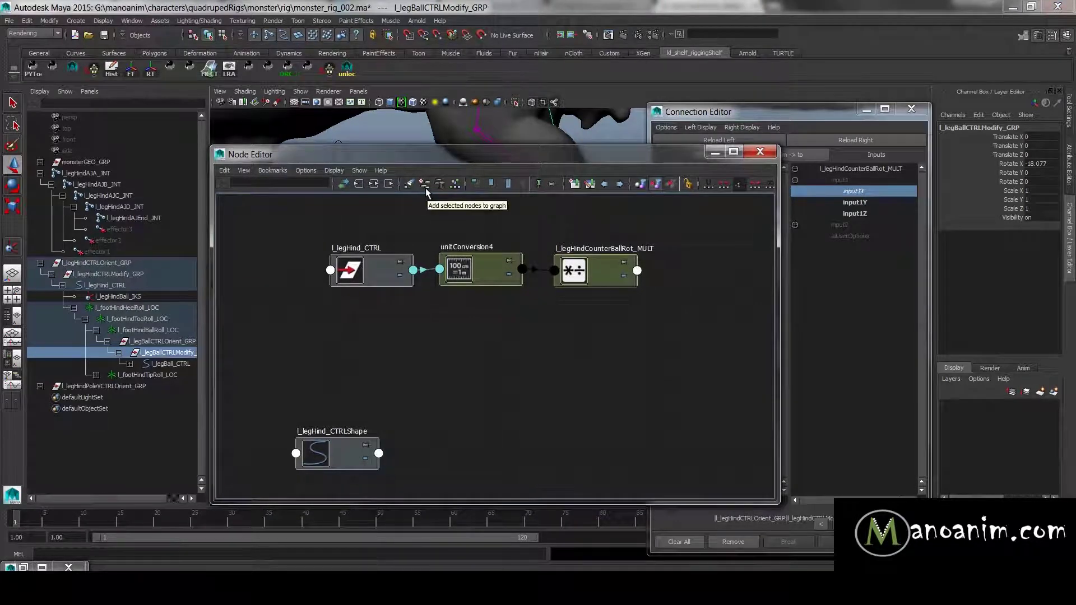
pyautogui.click(424, 185)
pyautogui.moveTo(532, 336); pyautogui.dragTo(729, 297)
pyautogui.keyDown('alt'); pyautogui.moveTo(729, 297); pyautogui.dragTo(596, 350, button='middle'); pyautogui.keyUp('alt')
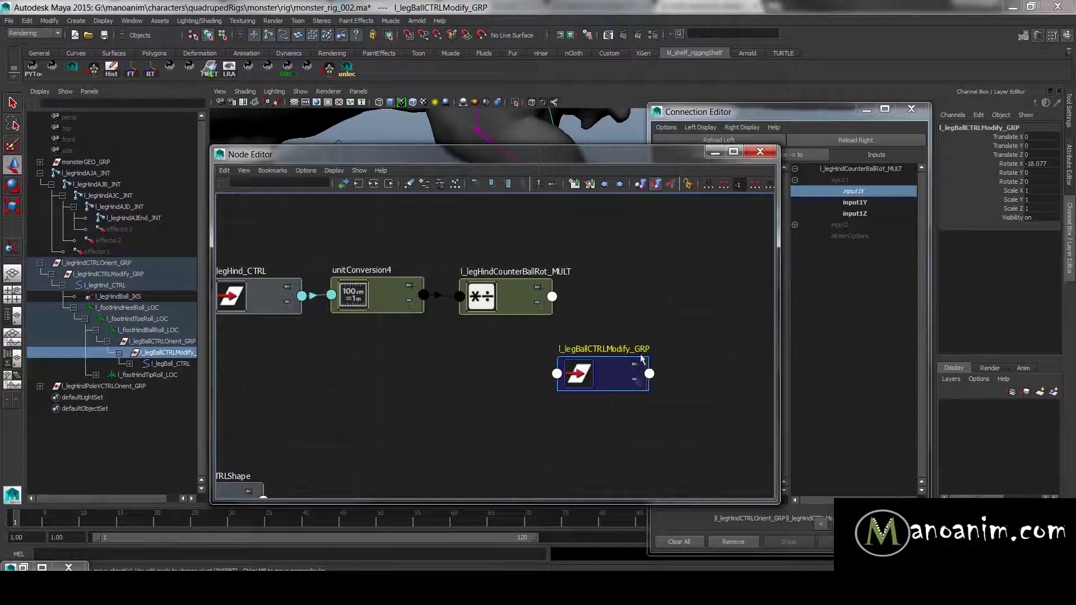
pyautogui.moveTo(642, 360); pyautogui.dragTo(705, 281)
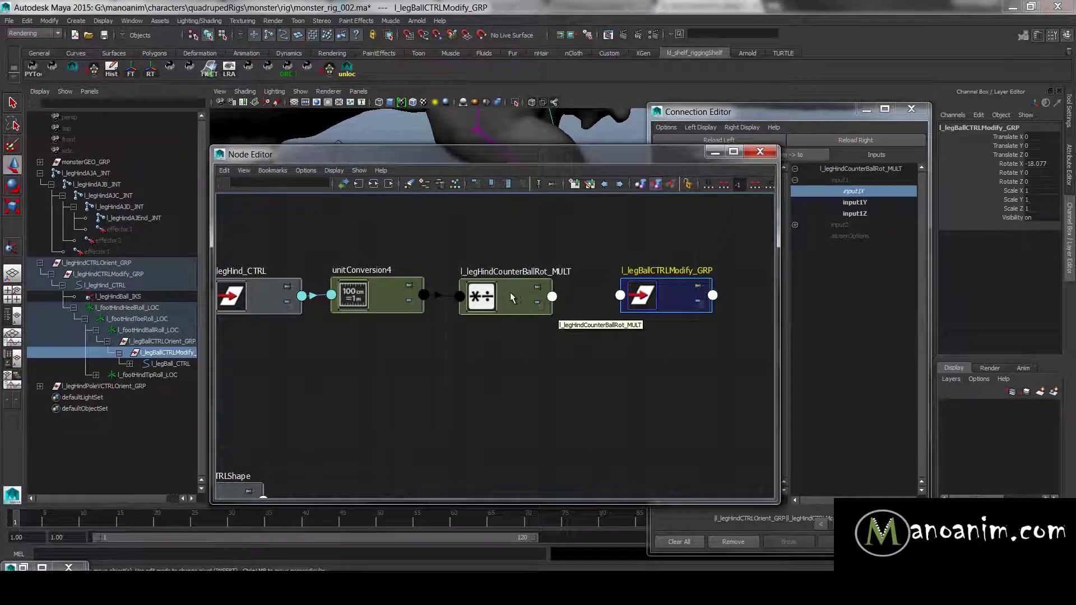
# - Load l_legHindCounterBallRot_MULT as source and l_legBallCTRLModify_GRP as target in the Connection Editor, show the source's non-keyable attributes, and choose outputX
pyautogui.moveTo(512, 297); pyautogui.dragTo(690, 291, button='middle')
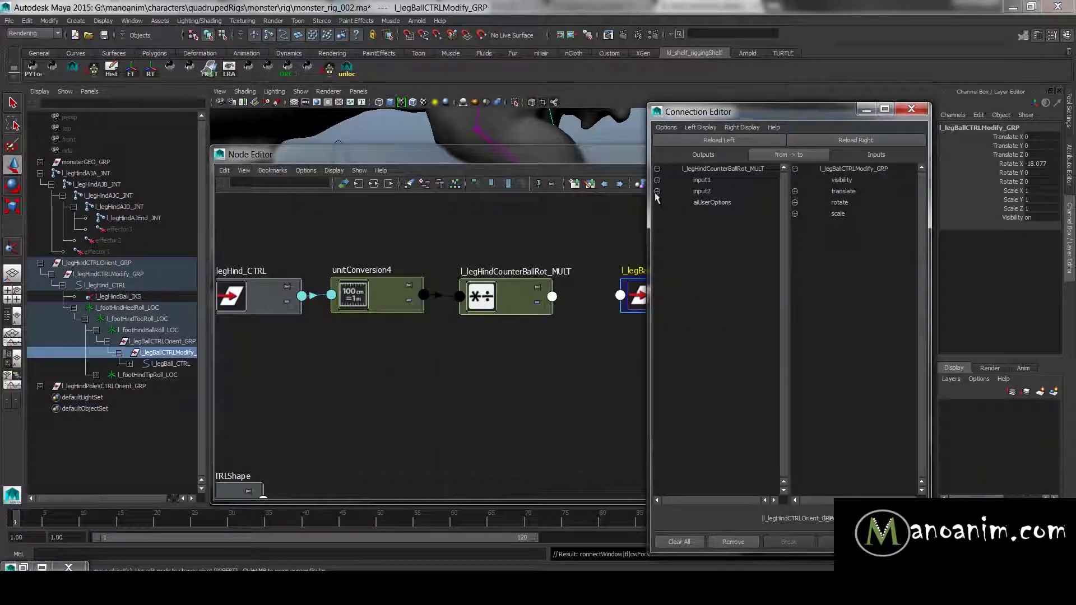
pyautogui.moveTo(717, 103); pyautogui.dragTo(708, 70)
pyautogui.click(697, 95)
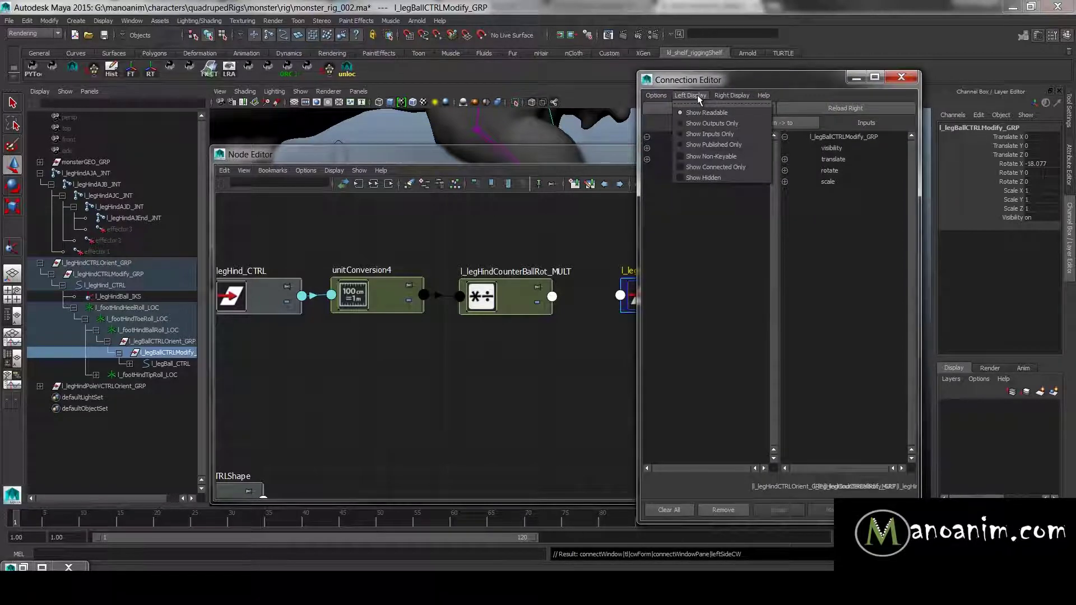
pyautogui.click(708, 157)
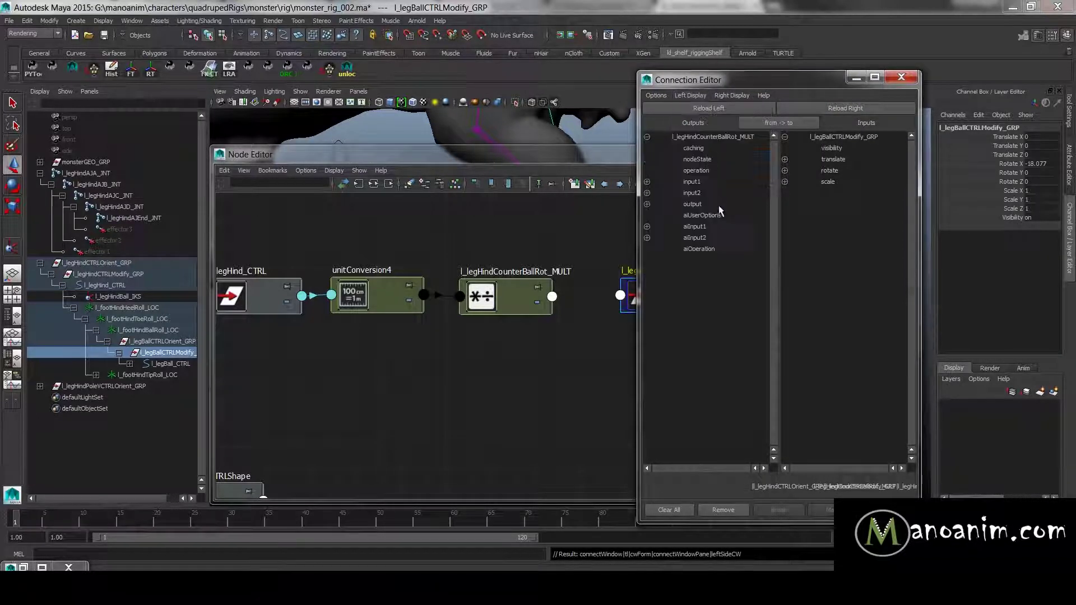
pyautogui.click(647, 204)
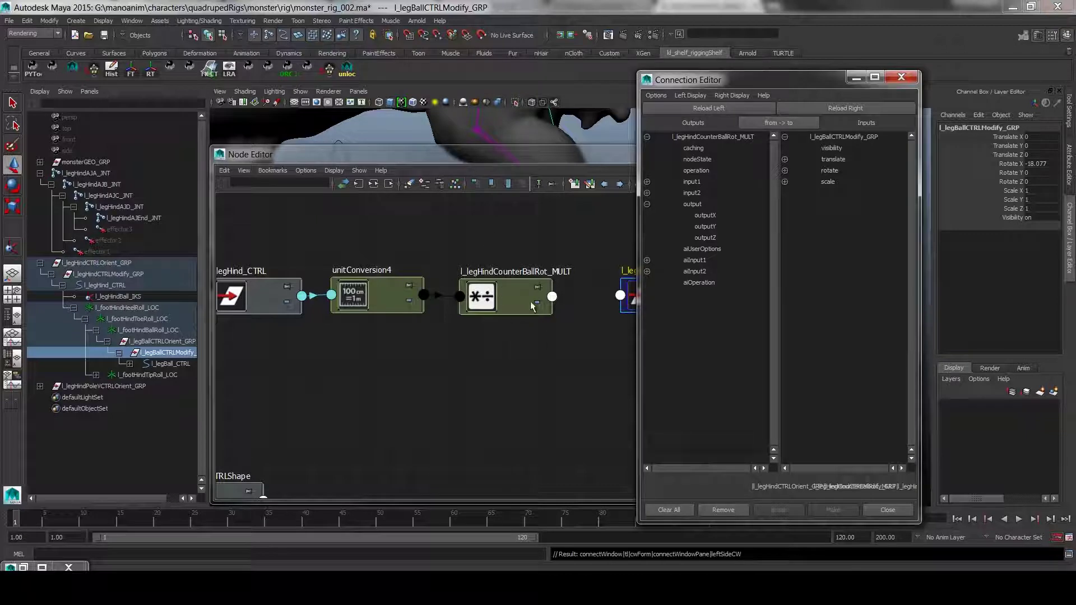
pyautogui.click(713, 216)
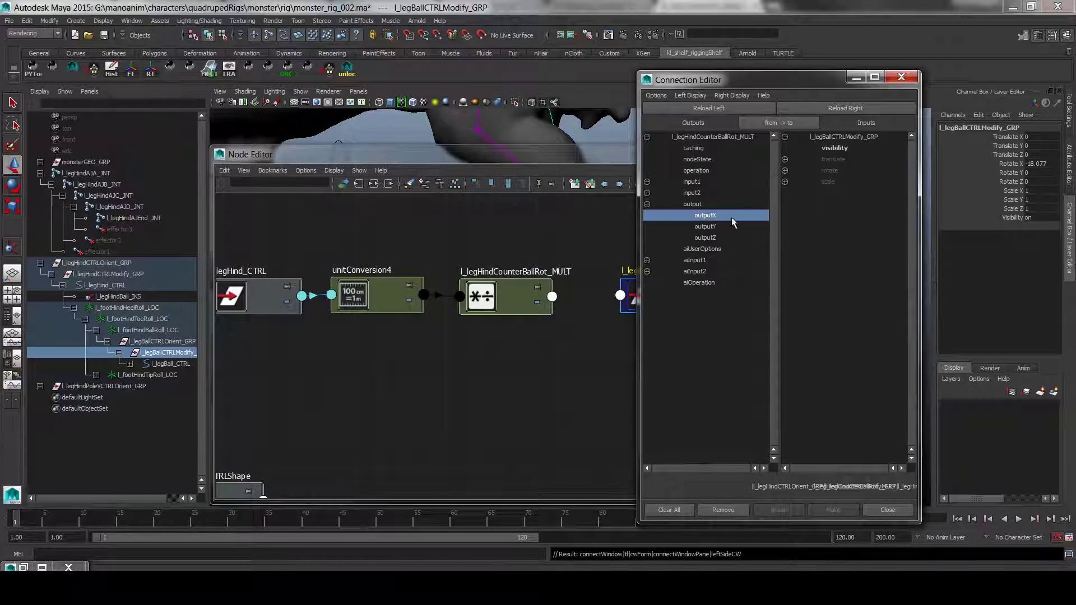